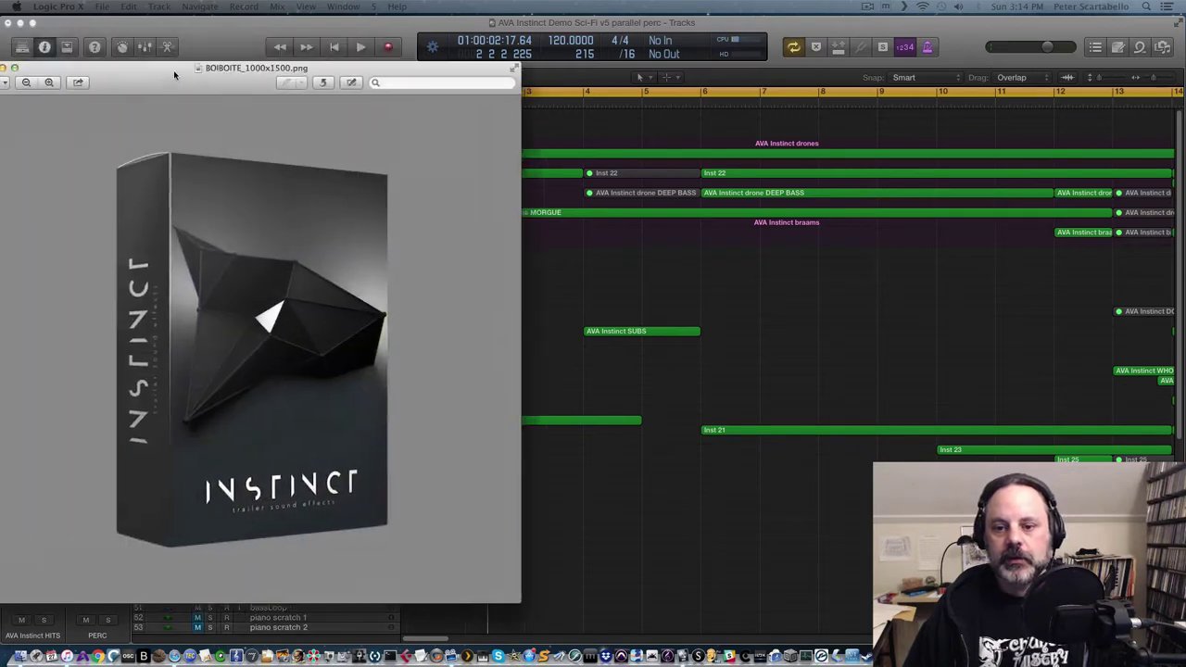
Step: Reposition the BOIBOITE_1000x1500.png product box picture and quit the image viewer to return to the Logic Pro project
left_click_drag(173, 70, 260, 89)
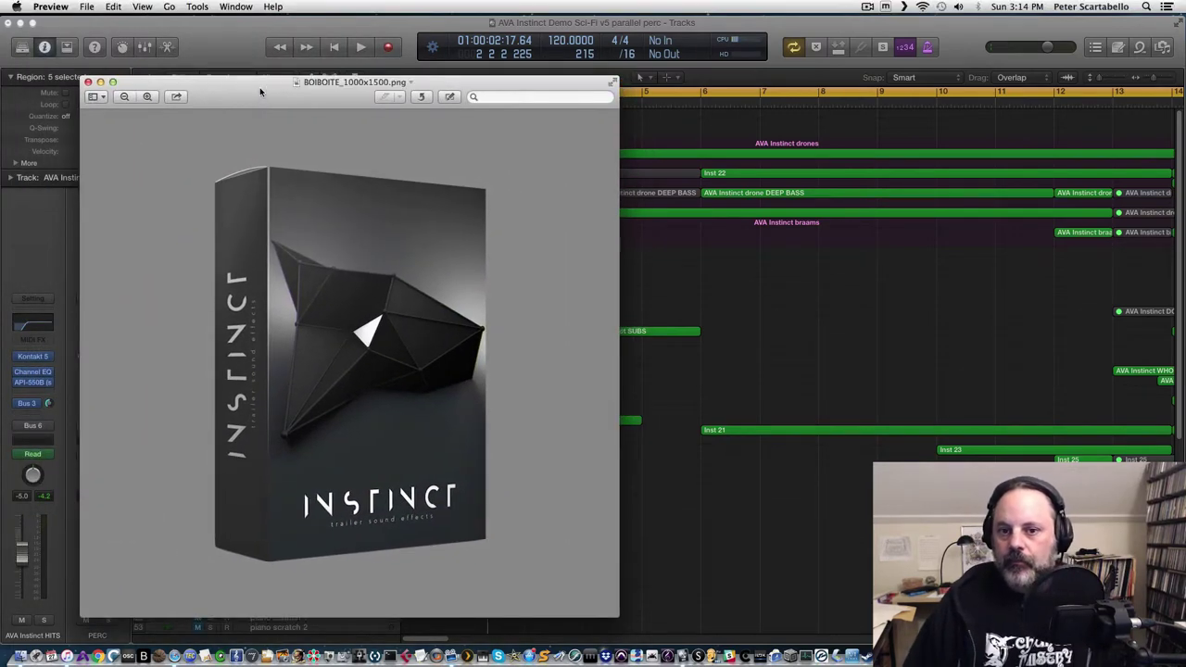
left_click_drag(261, 90, 222, 76)
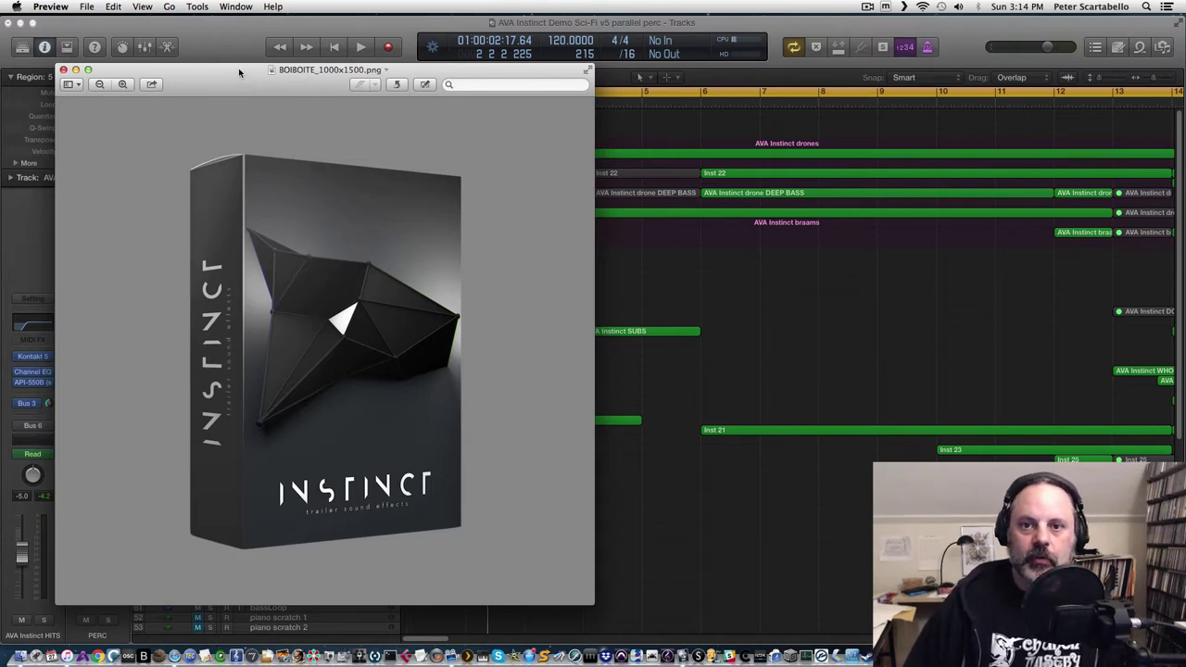
left_click_drag(239, 74, 253, 70)
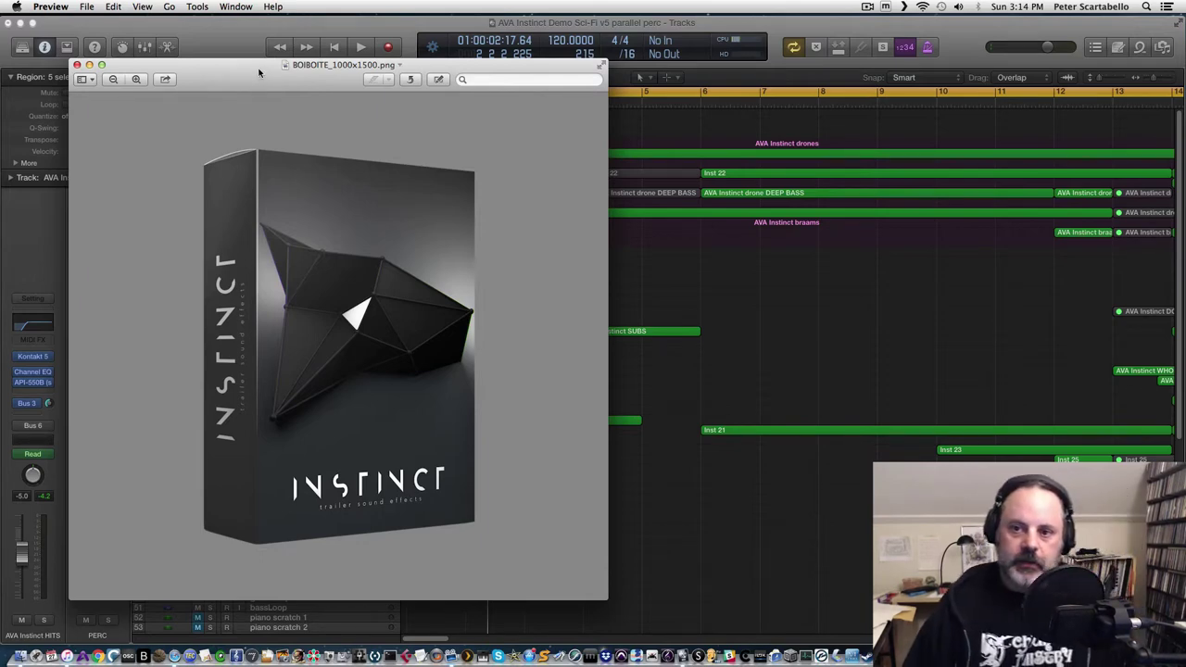
mouse_move(259, 67)
left_mouse_down()
mouse_move(299, 92)
mouse_move(289, 96)
mouse_move(277, 77)
left_mouse_up()
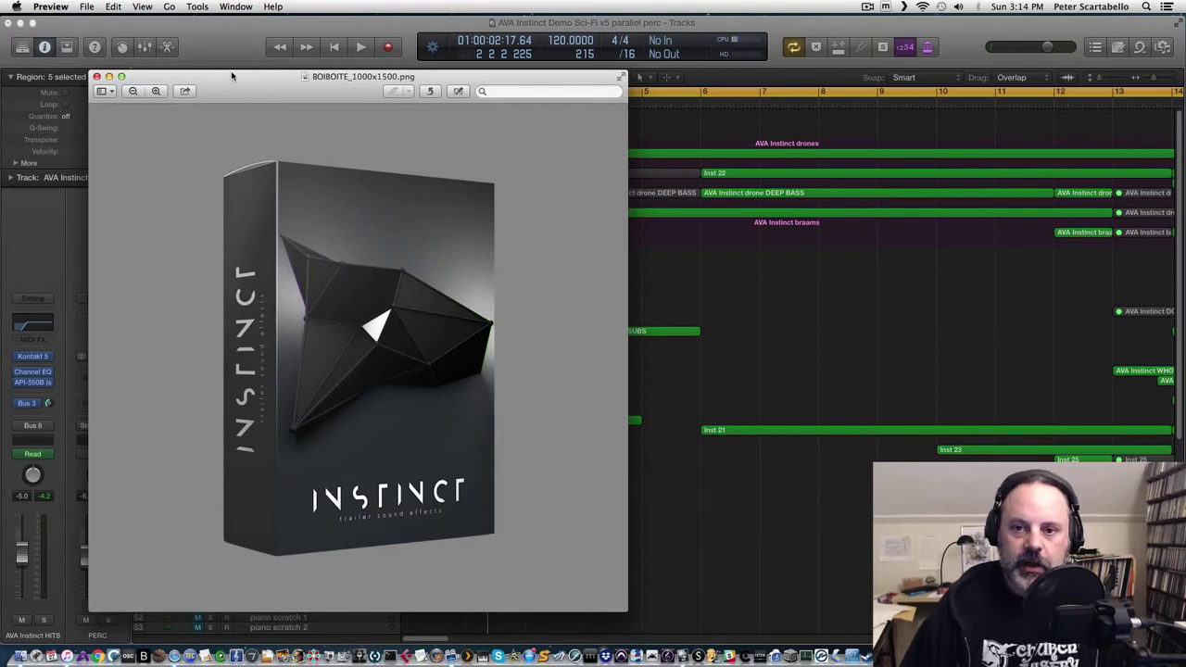
left_click_drag(234, 78, 158, 73)
key("super+q")
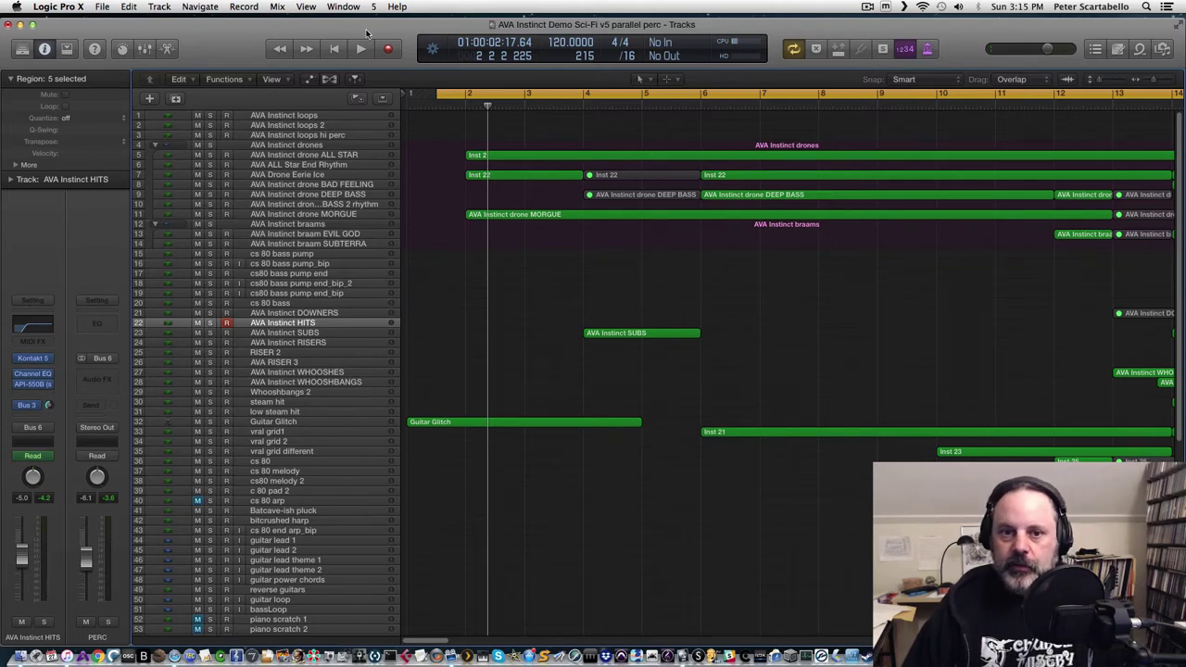
left_click_drag(366, 33, 369, 31)
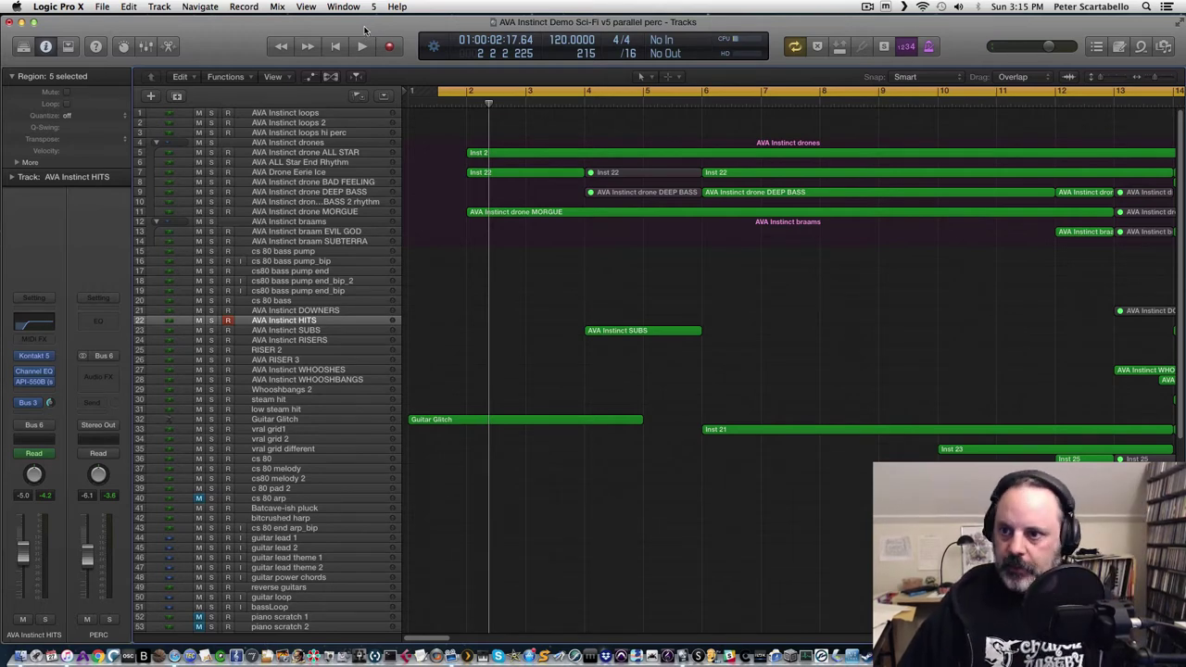
left_click_drag(364, 31, 388, 27)
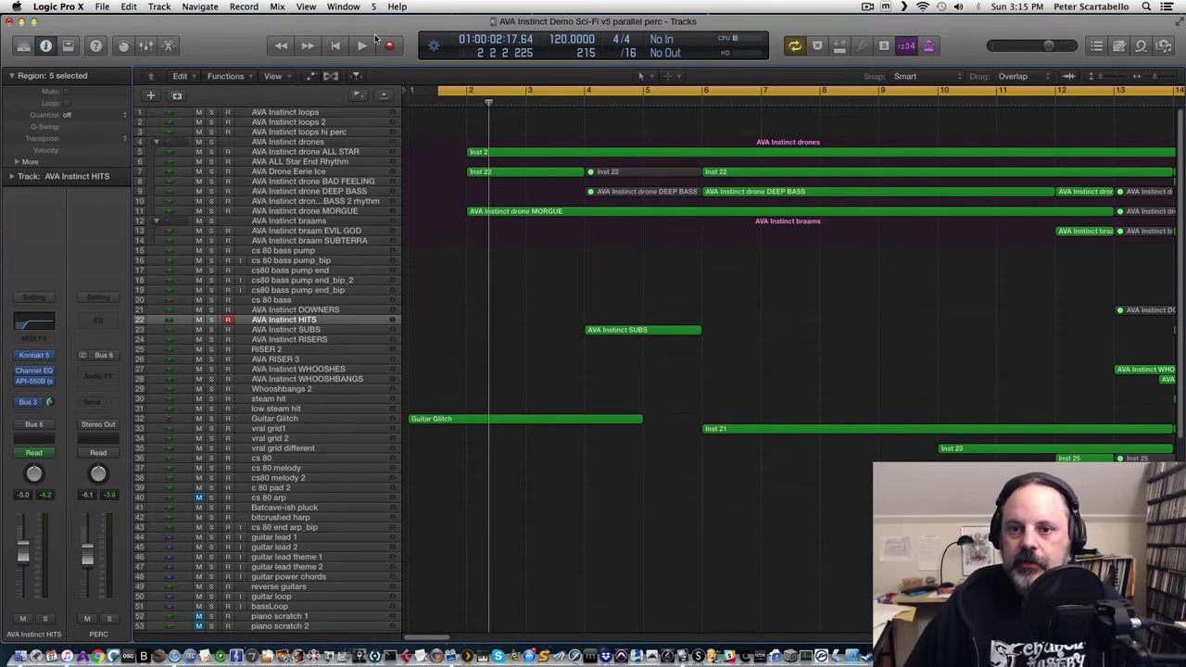
left_click_drag(375, 30, 371, 31)
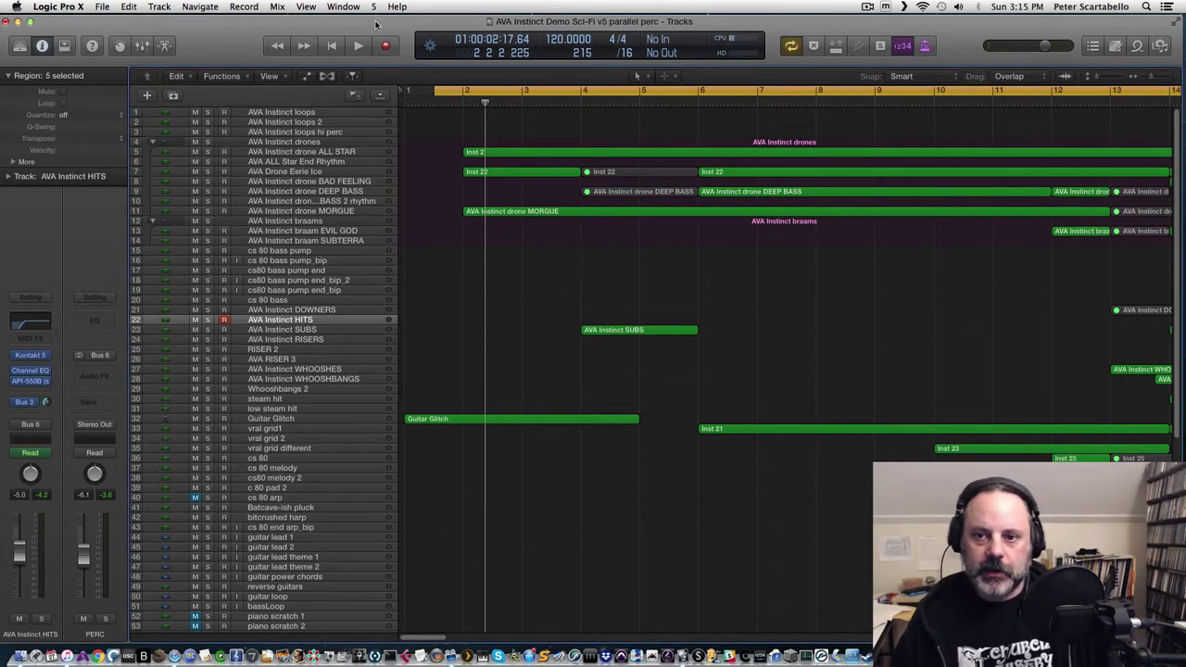
left_click_drag(375, 24, 377, 26)
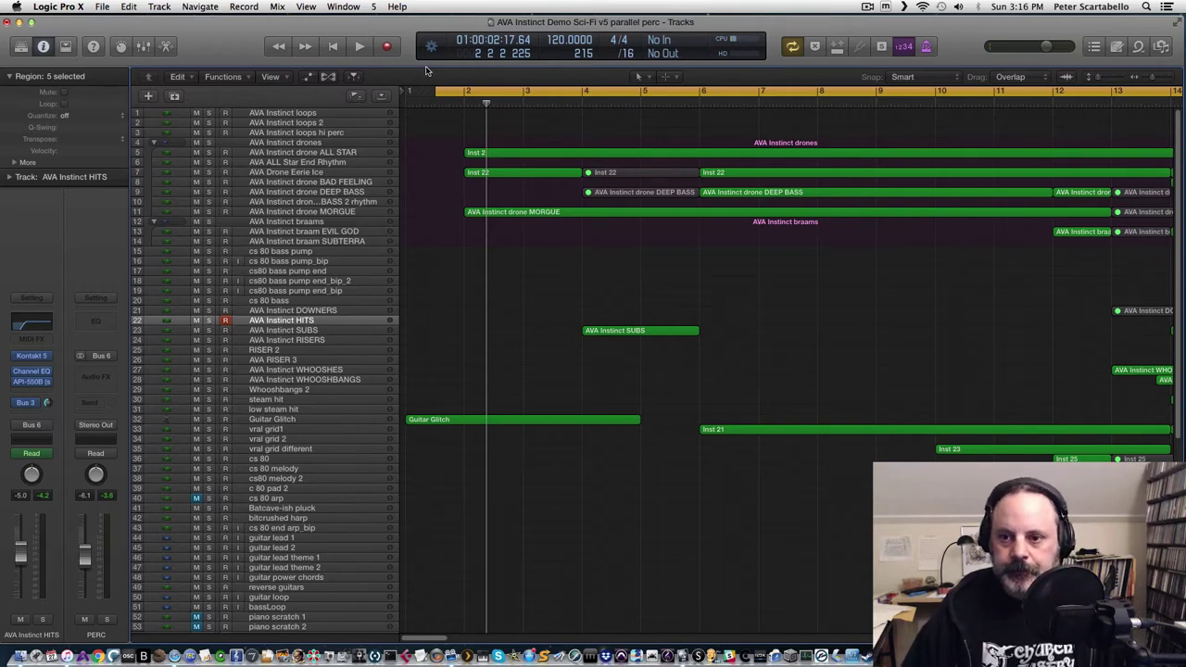
Step: Play the full arrangement with the inspector hidden, follow the playhead along the timeline to the end of the piece, and stop playback
key("space")
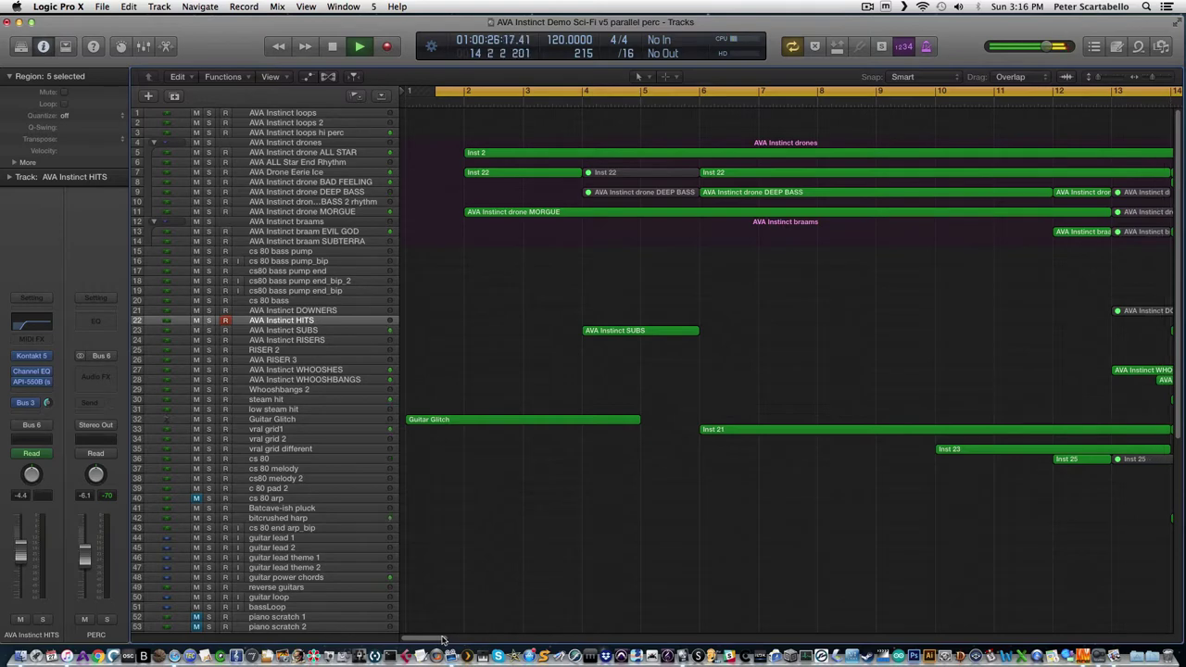
left_click_drag(444, 639, 501, 632)
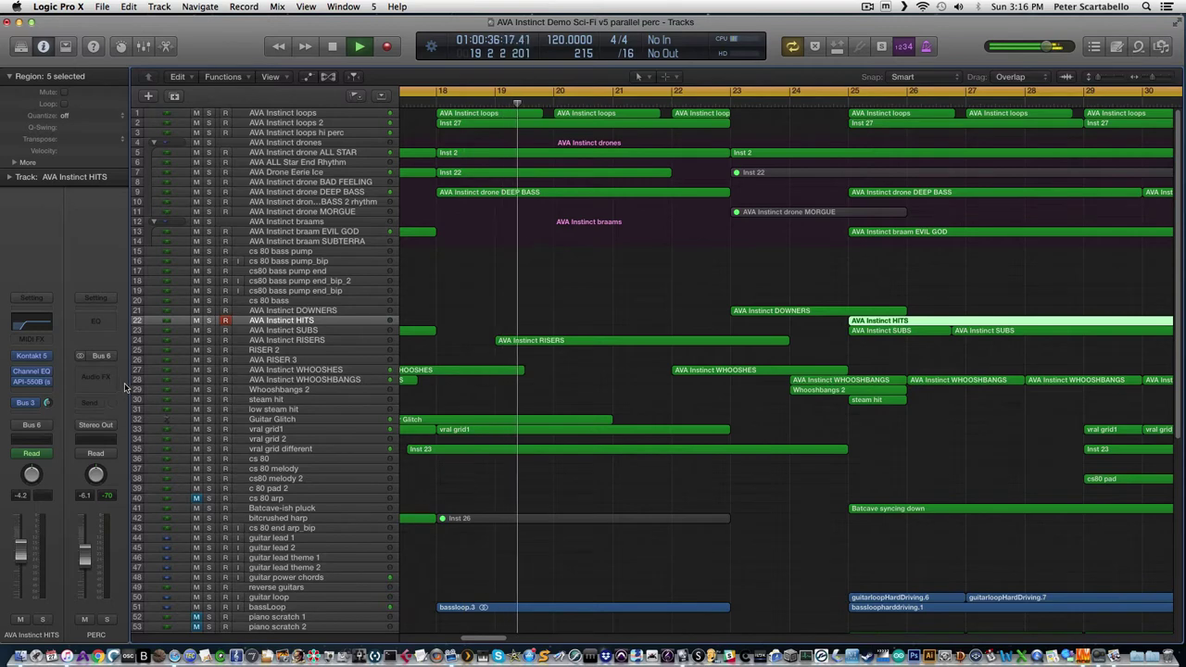
key("i")
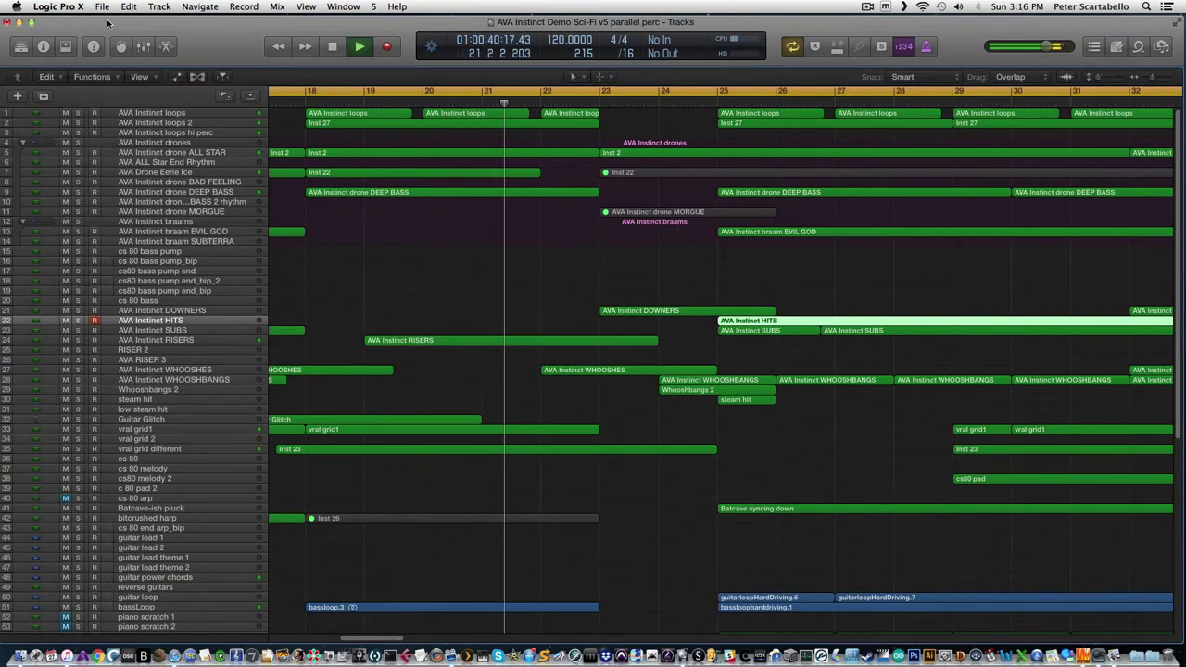
left_click_drag(108, 23, 122, 22)
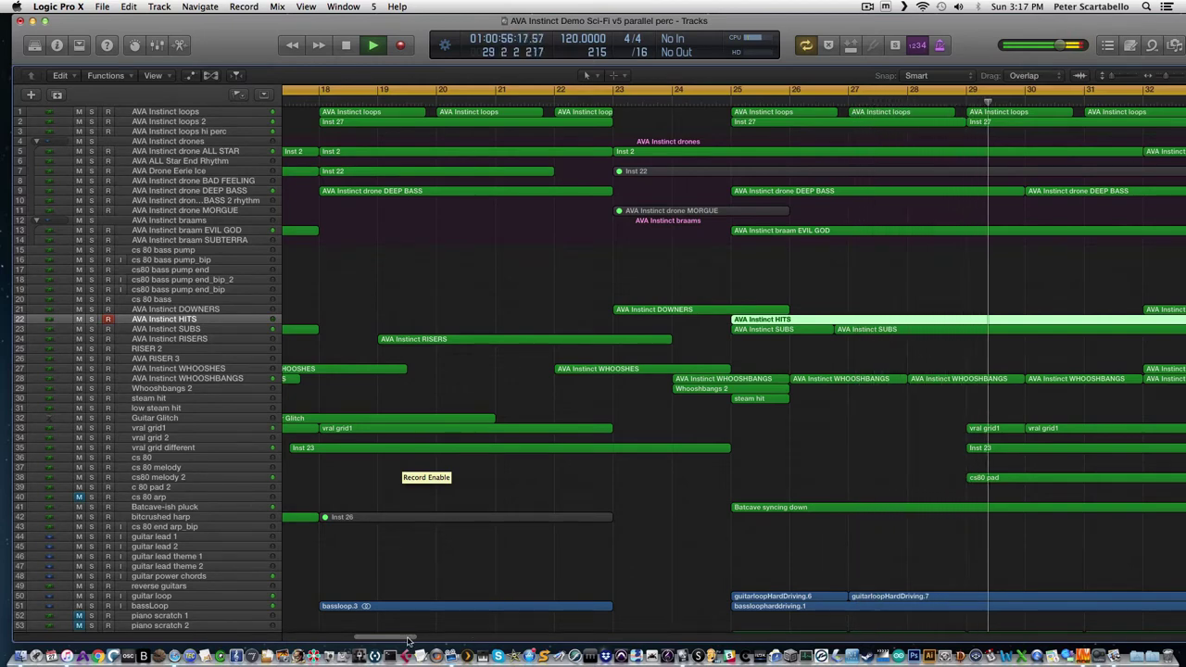
left_click_drag(407, 639, 453, 636)
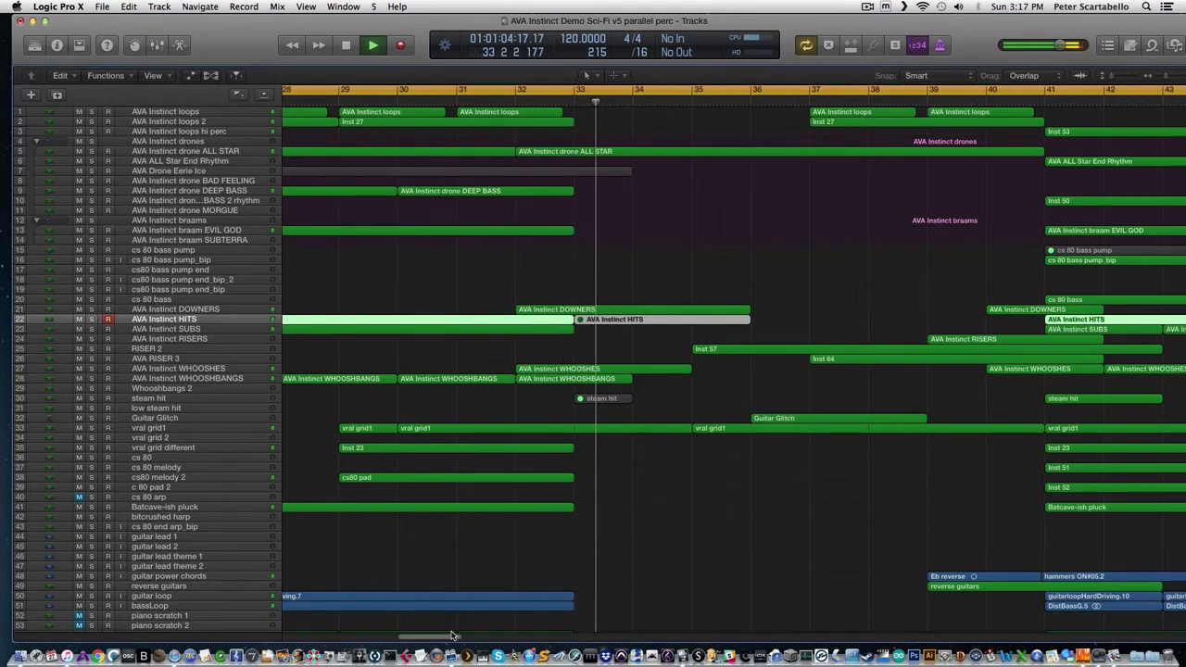
left_click_drag(453, 636, 474, 639)
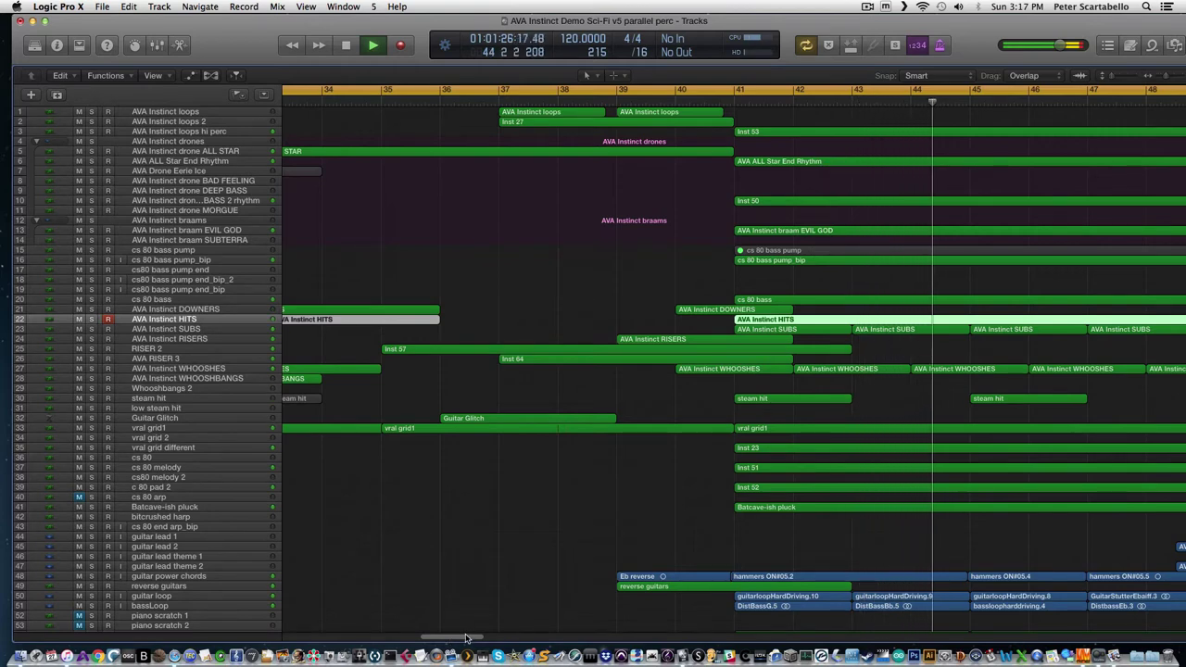
left_click_drag(466, 638, 496, 630)
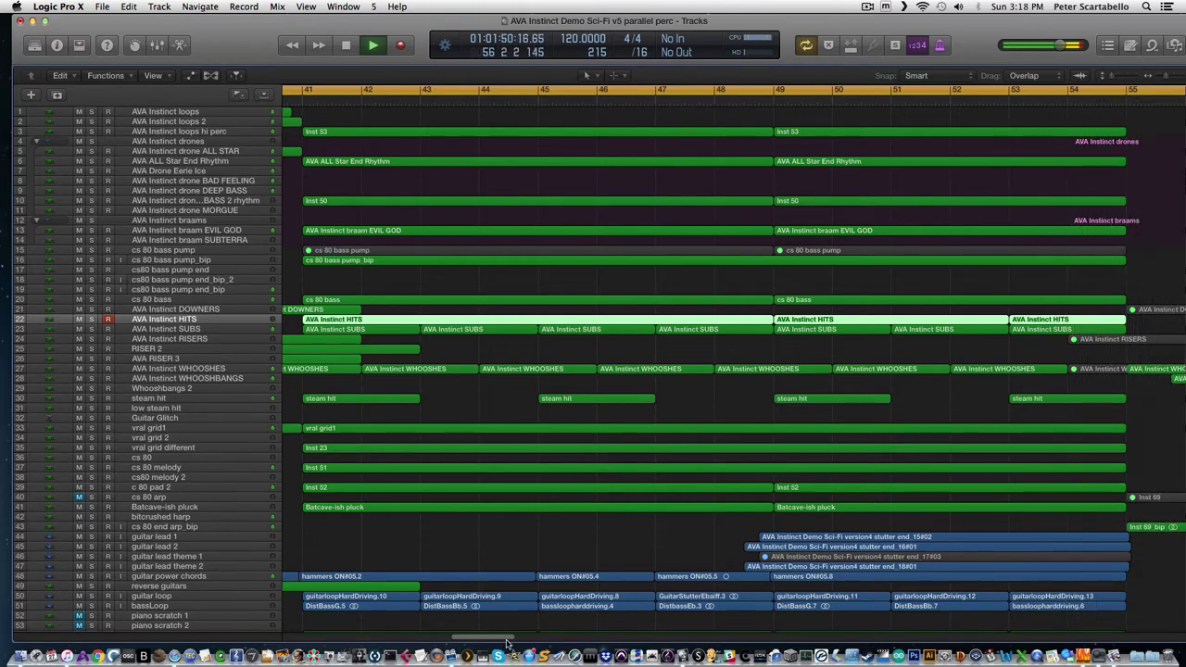
left_click_drag(509, 642, 550, 641)
scroll(550, 638, "right", 5)
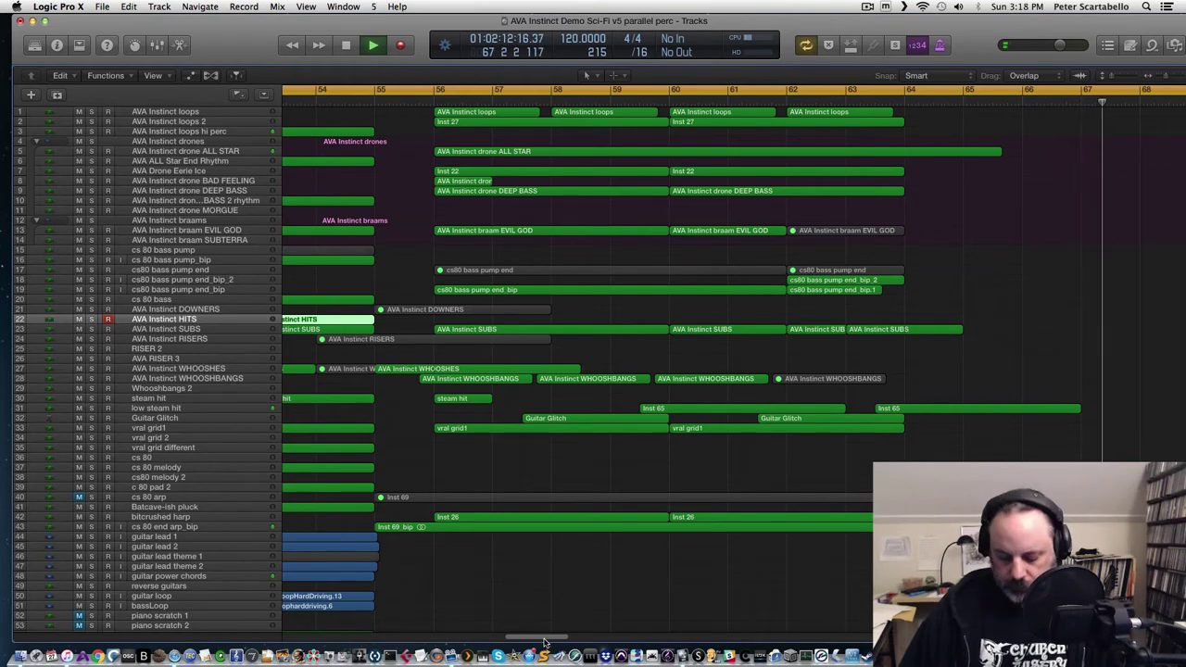
key("space")
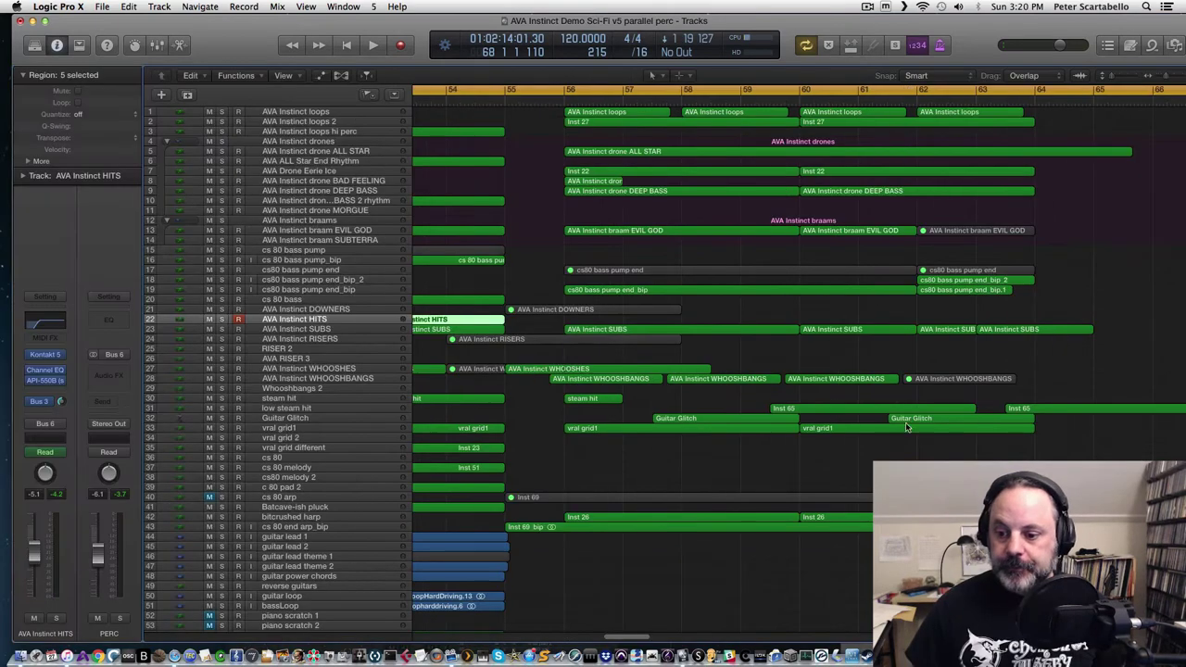
Step: Solo the AVA Instinct tracks, 1 to 14 and 21 to 29, from the loops and drones through the risers and whooshbangs
left_click_drag(620, 637, 411, 596)
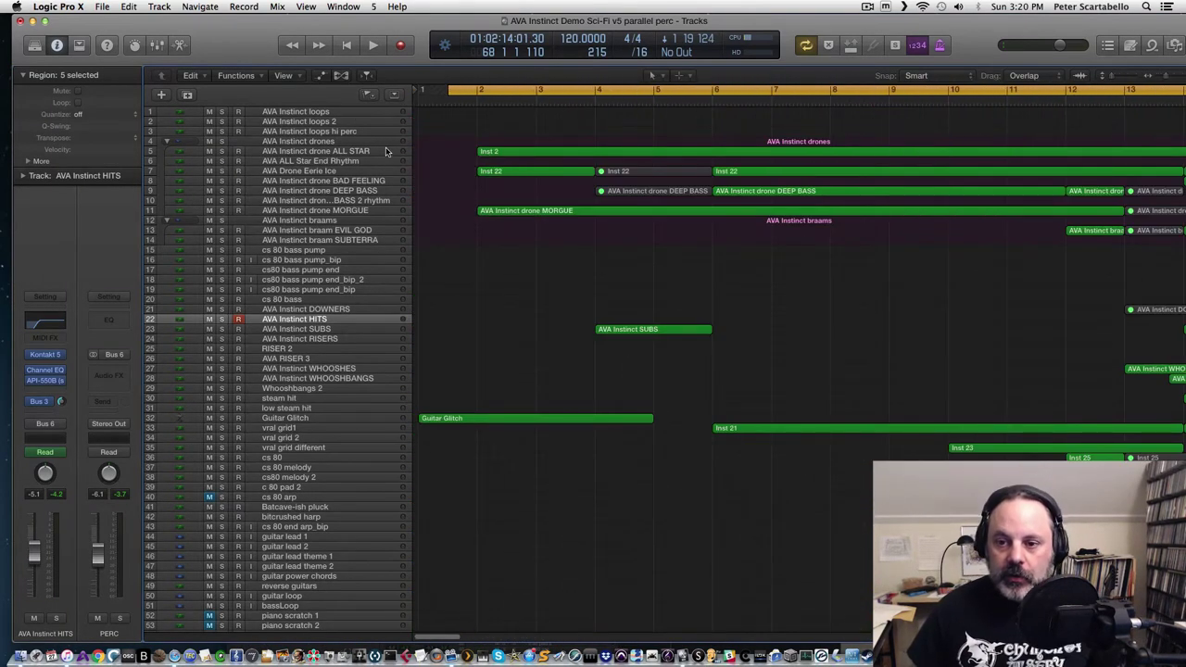
left_click_drag(221, 111, 221, 236)
key("s")
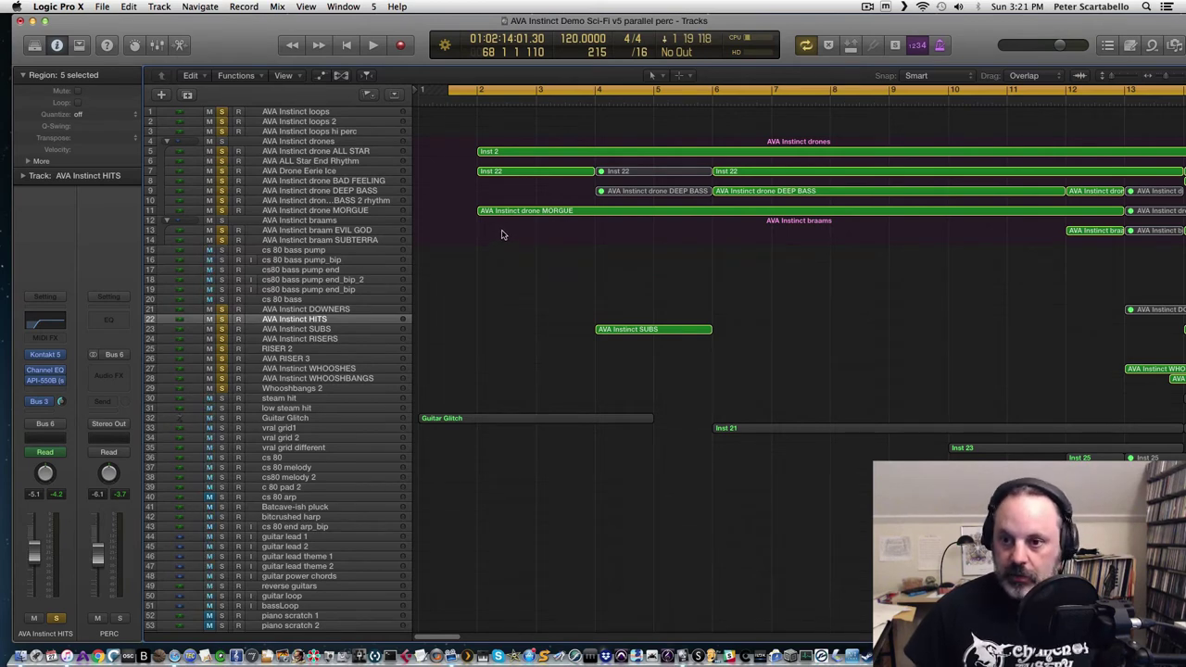
Step: Play the soloed AVA Instinct tracks from the start, following the playhead through the arrangement to the closing section
key("space")
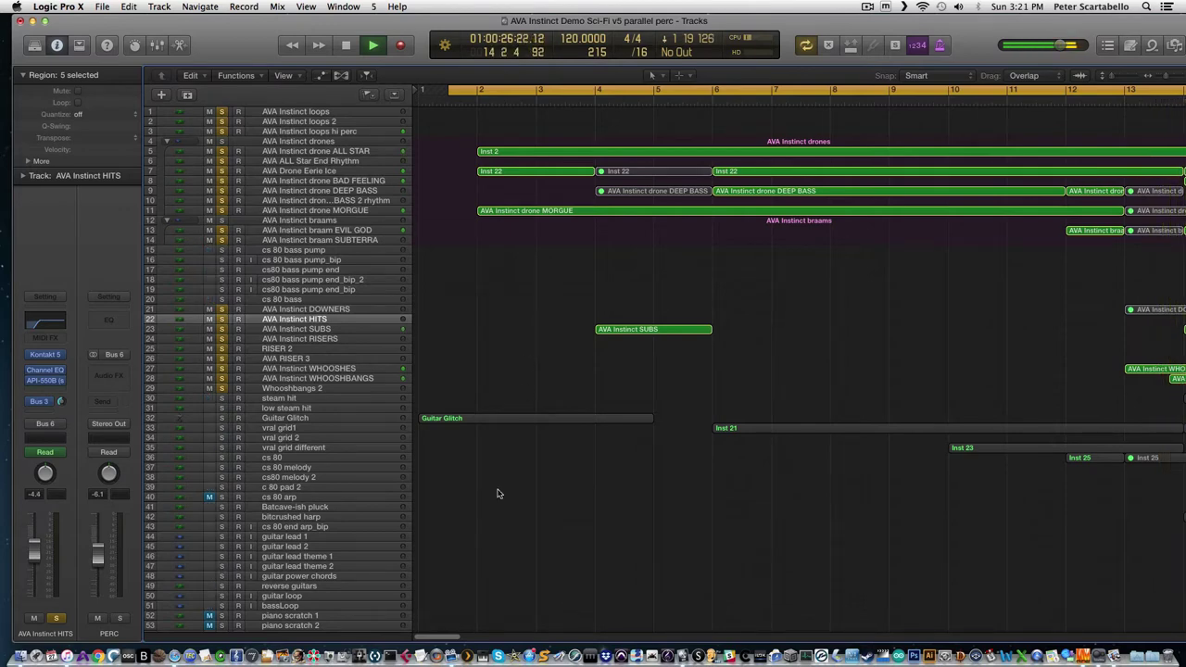
left_click_drag(448, 639, 489, 639)
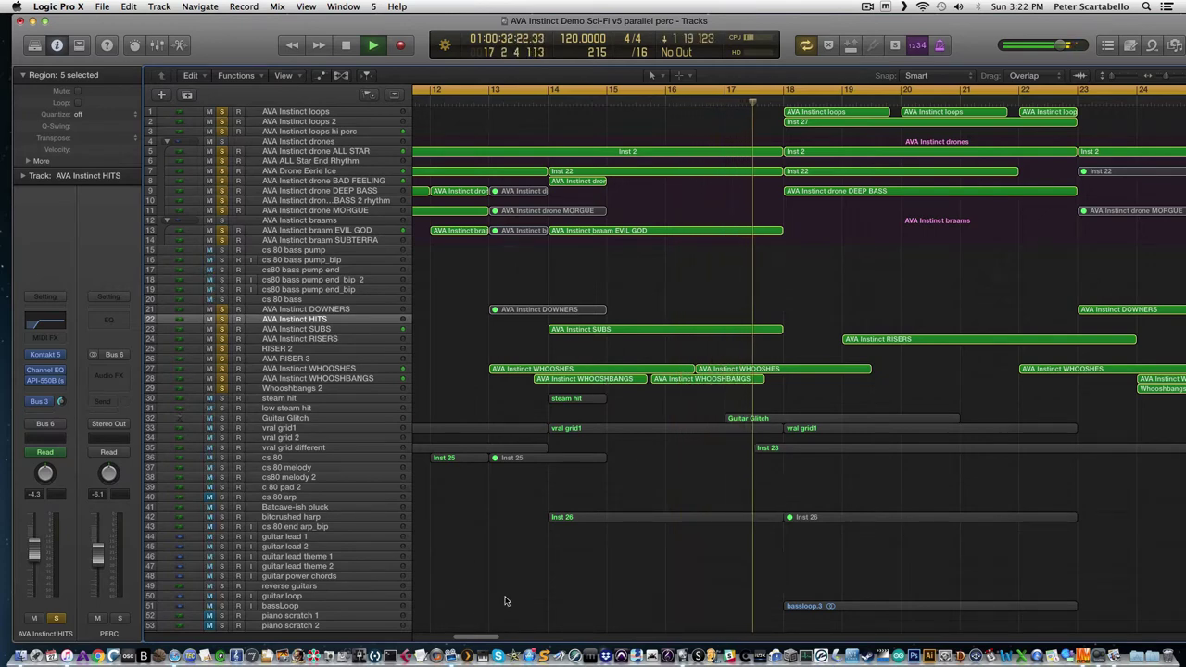
scroll(504, 633, "right", 5)
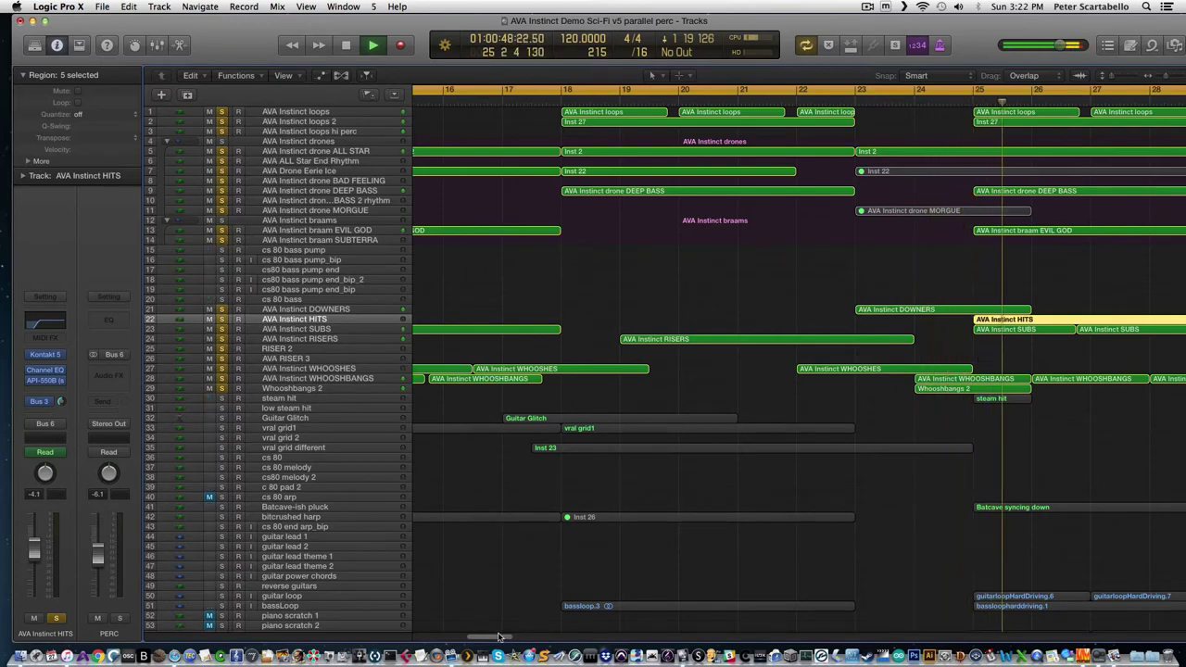
left_click_drag(510, 632, 528, 639)
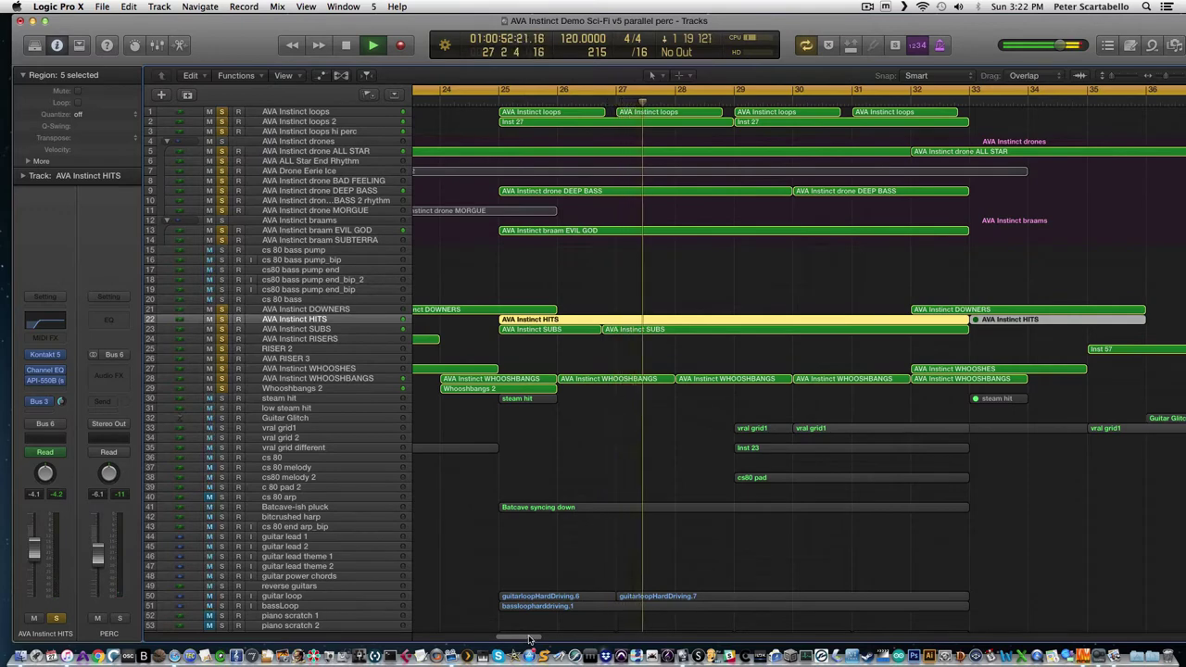
left_click_drag(528, 639, 540, 639)
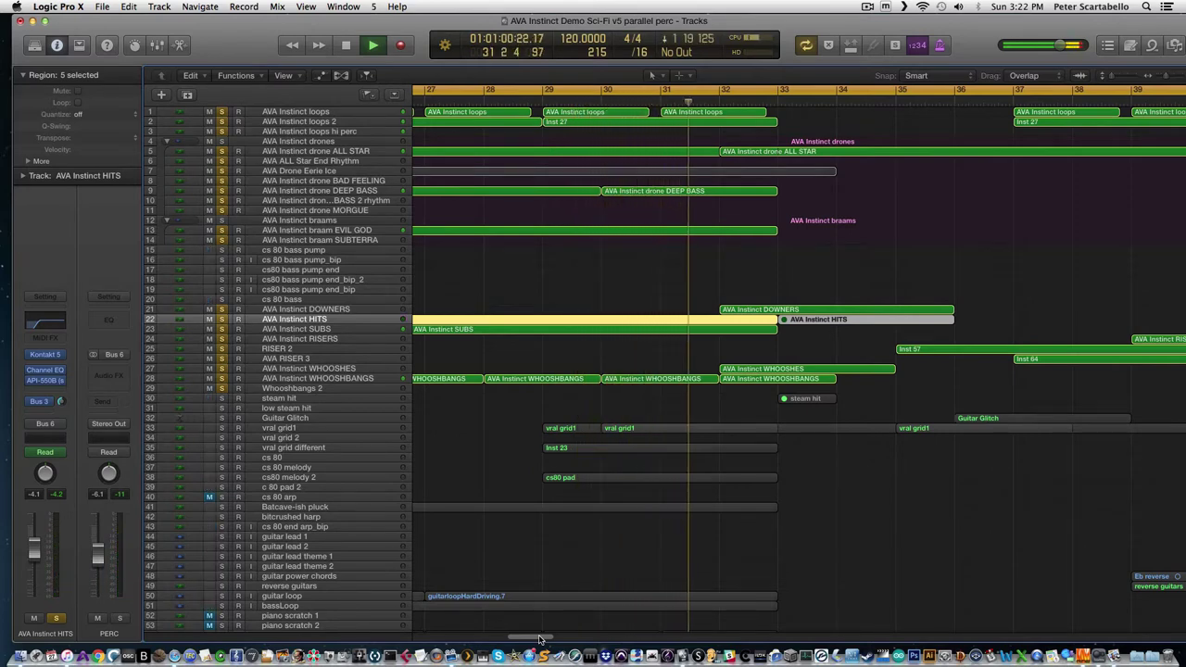
left_click_drag(539, 640, 546, 638)
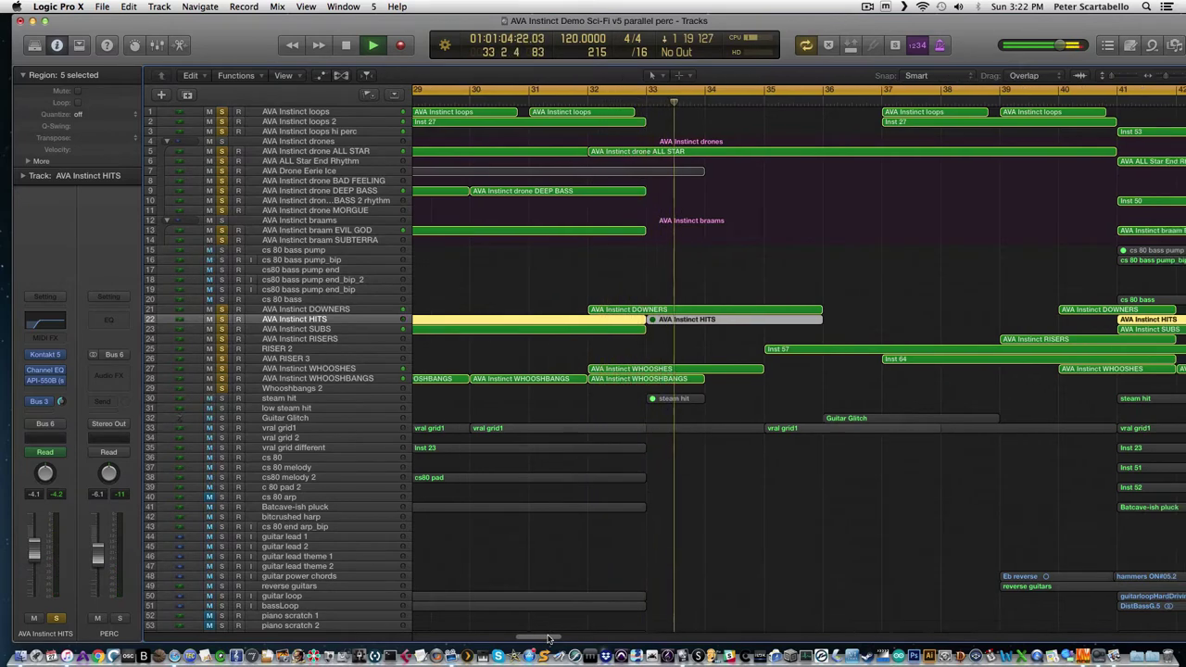
left_click_drag(546, 638, 556, 638)
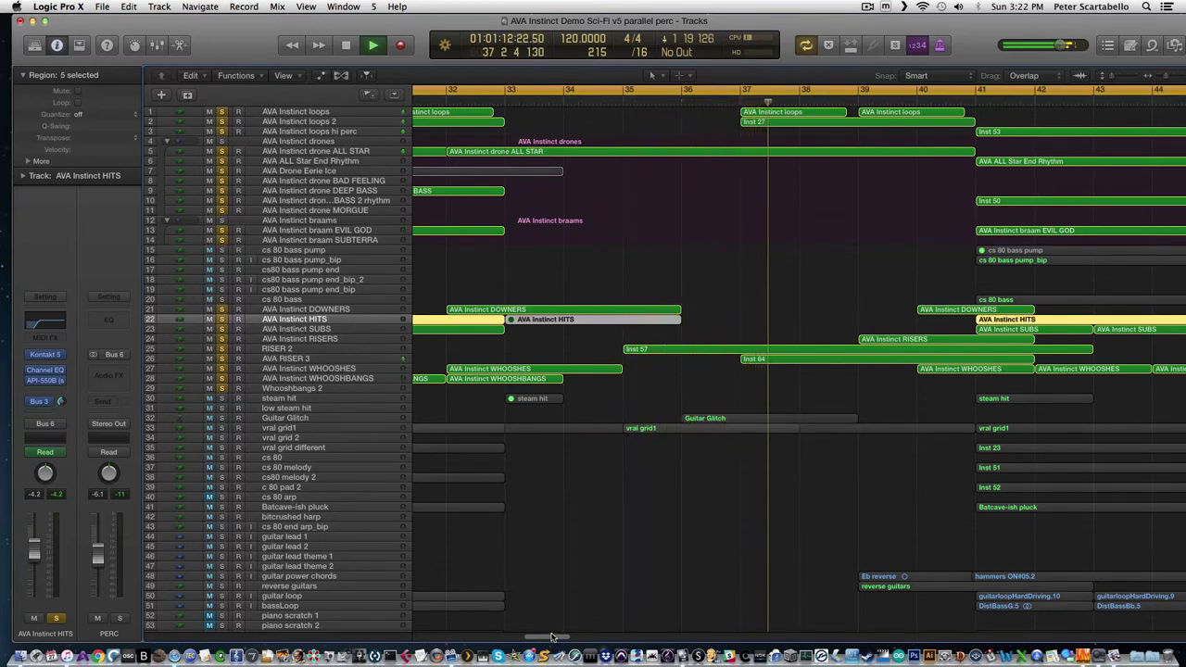
left_click_drag(542, 639, 563, 636)
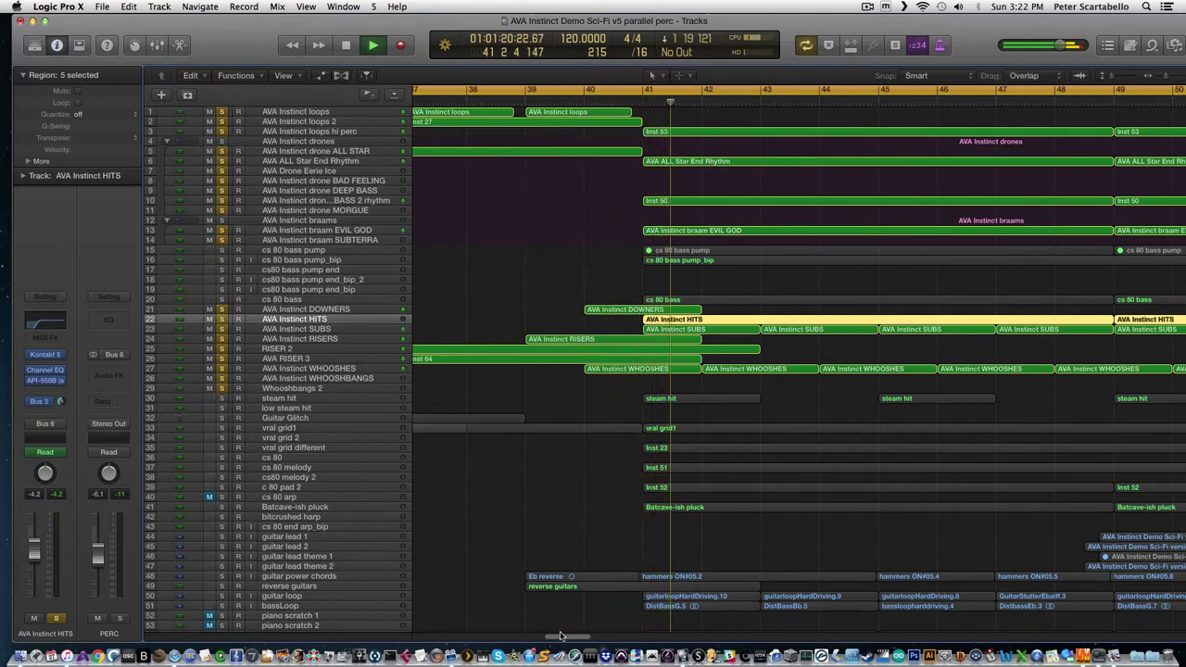
left_click_drag(560, 636, 568, 639)
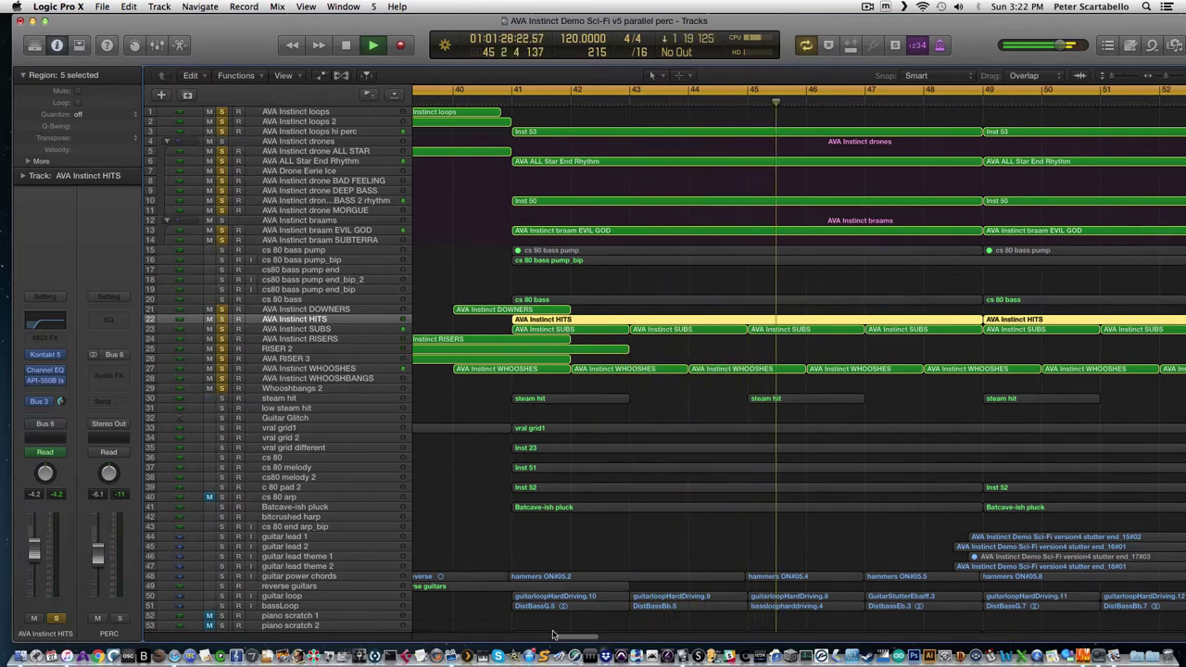
left_click_drag(553, 636, 598, 640)
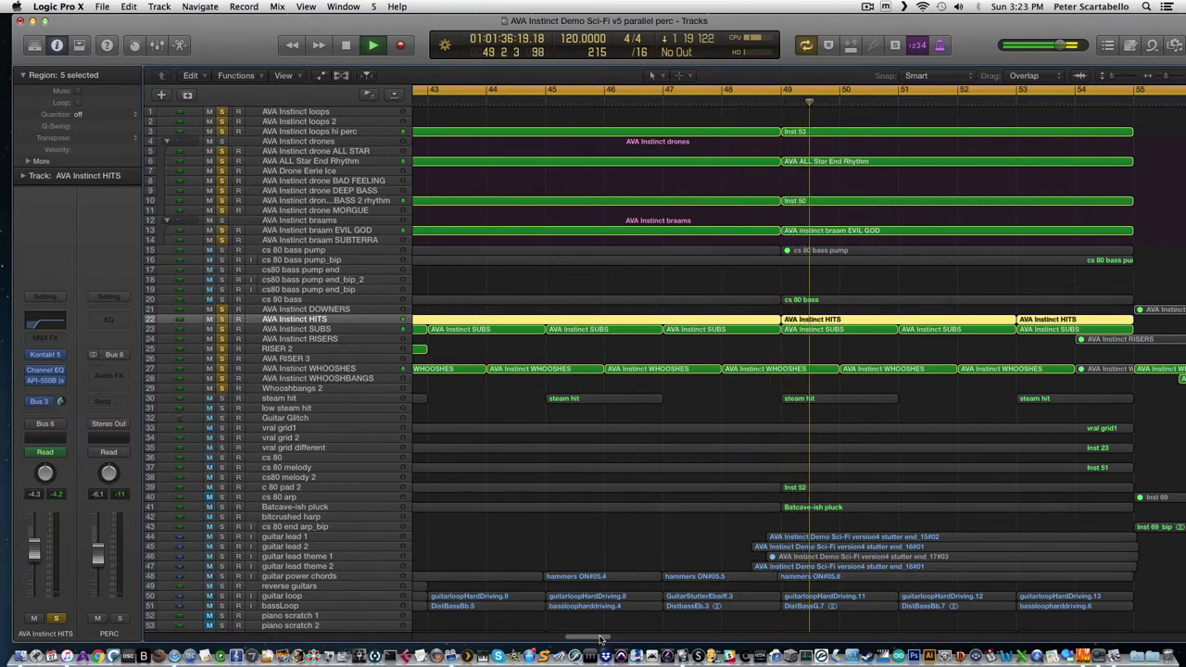
left_click_drag(601, 639, 612, 639)
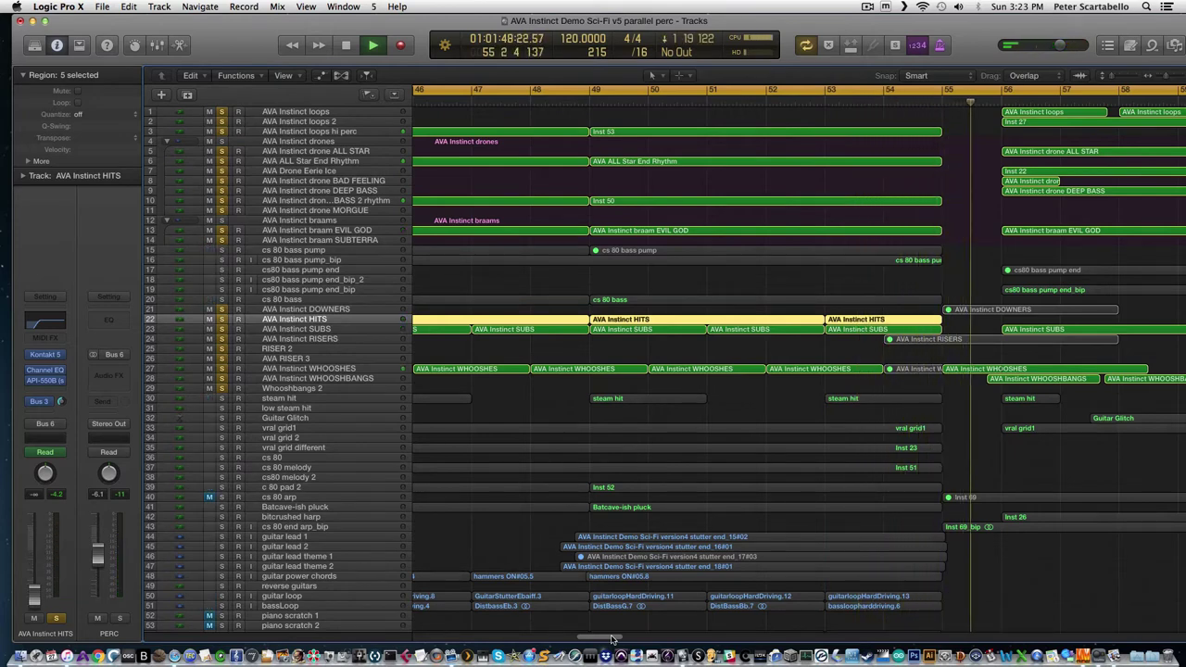
left_click_drag(612, 639, 628, 639)
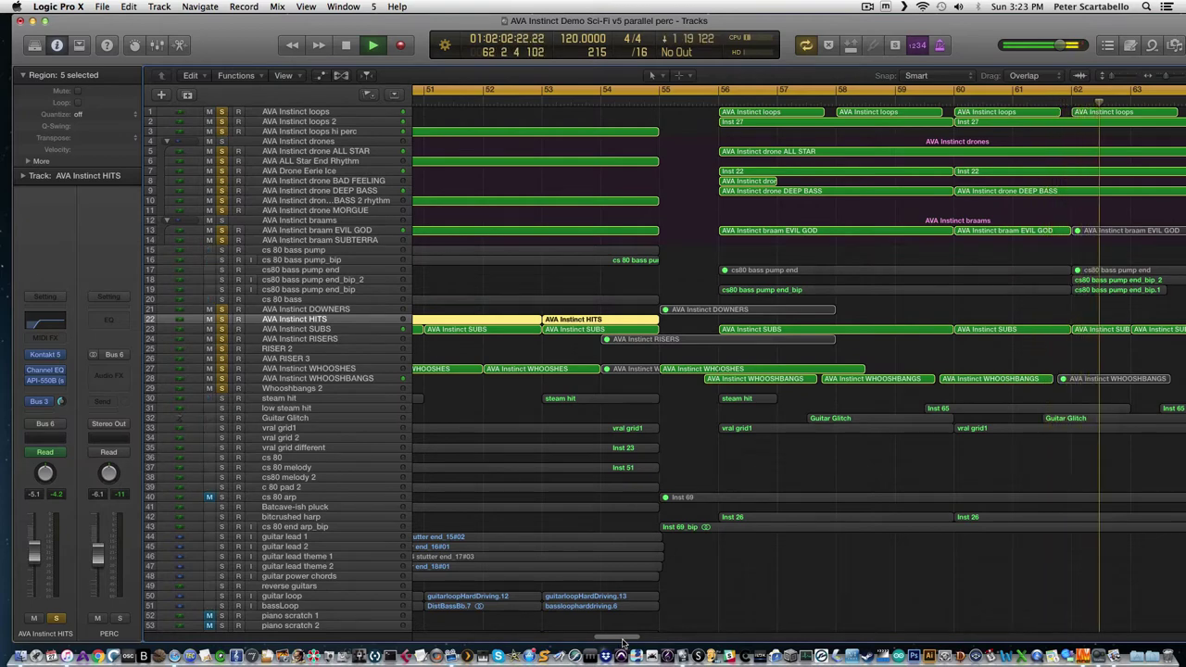
left_click_drag(623, 642, 642, 639)
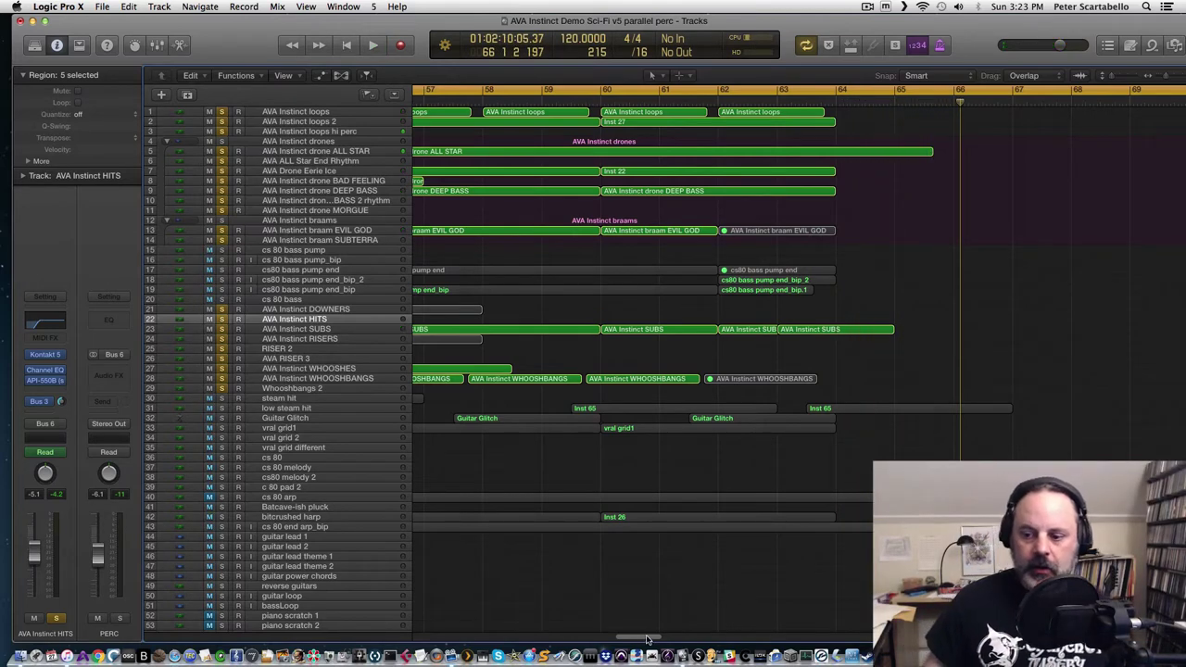
Step: Remove the solo from the AVA Instinct tracks, 1 to 14 and 21 to 29
left_click_drag(630, 639, 385, 637)
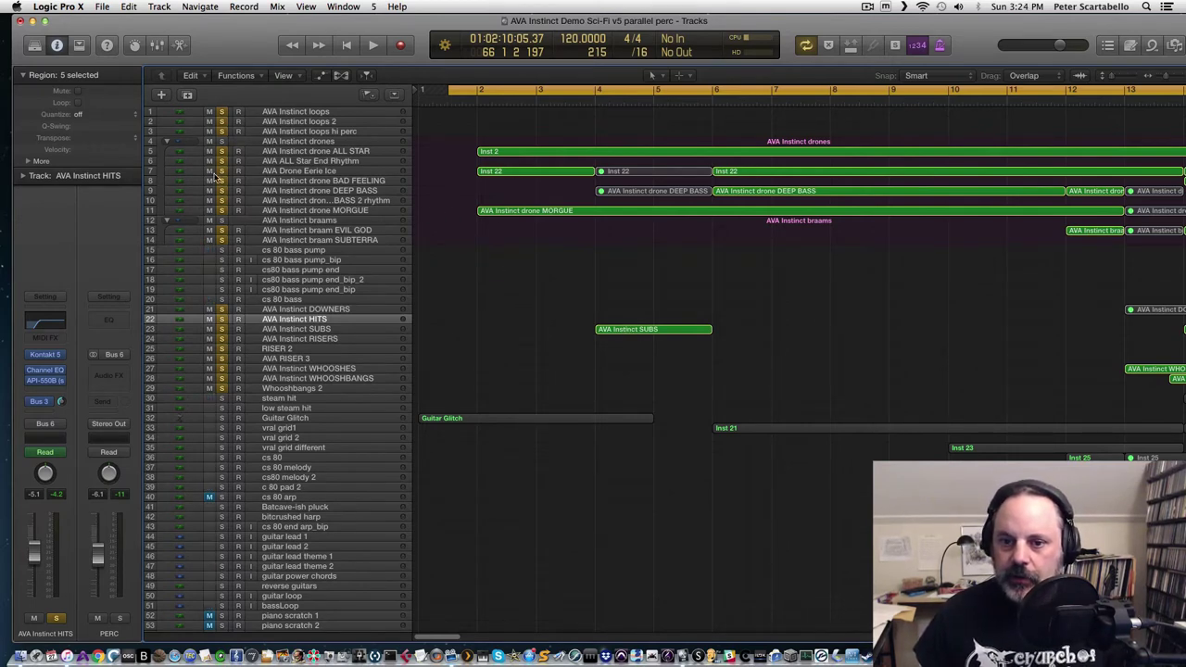
left_click_drag(221, 112, 223, 211)
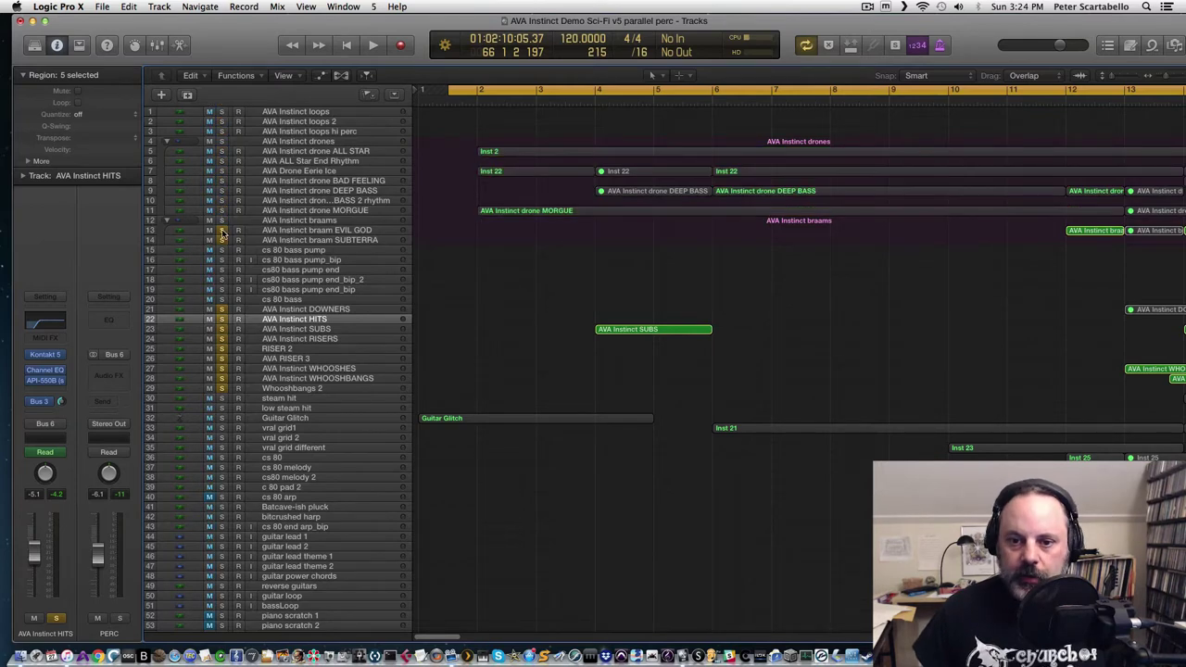
left_click(221, 231)
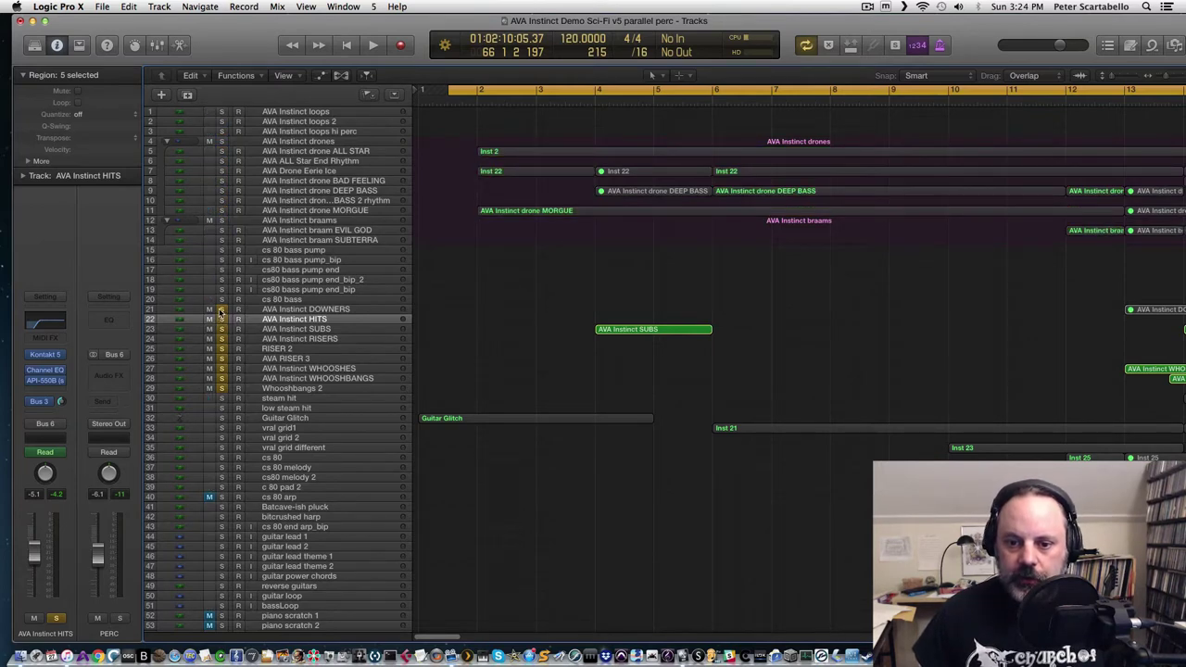
left_click_drag(221, 309, 220, 390)
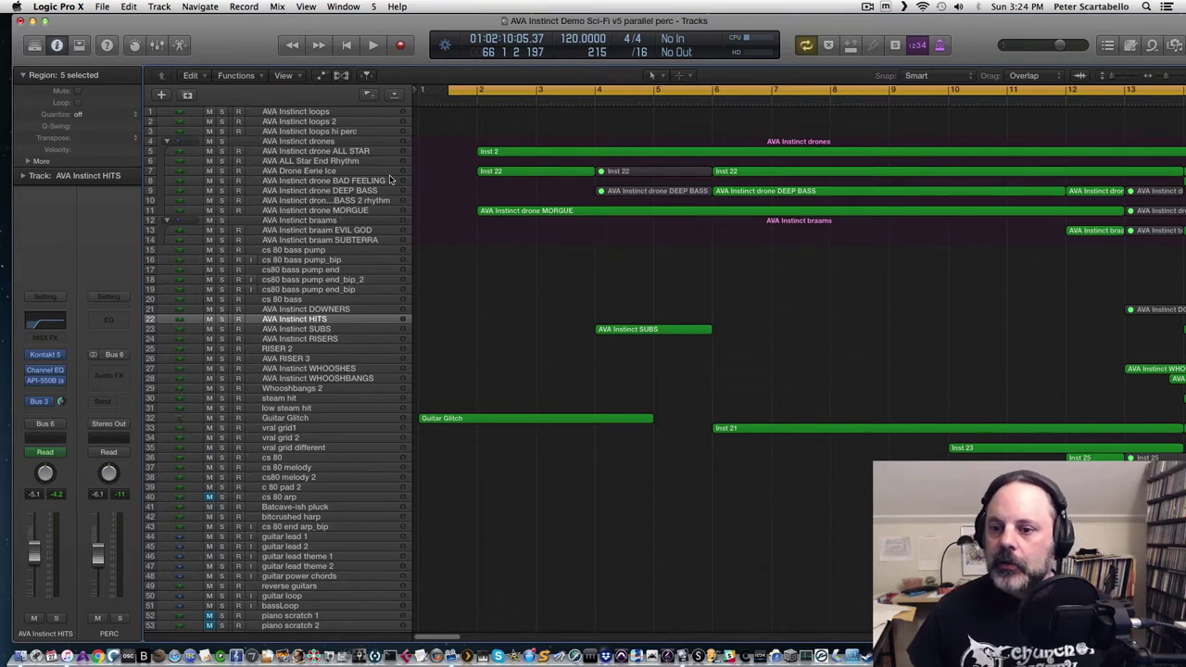
Step: Play the arrangement from the start, solo the AVA Instinct drone ALL STAR track during playback, and stop
key("Return")
key("space")
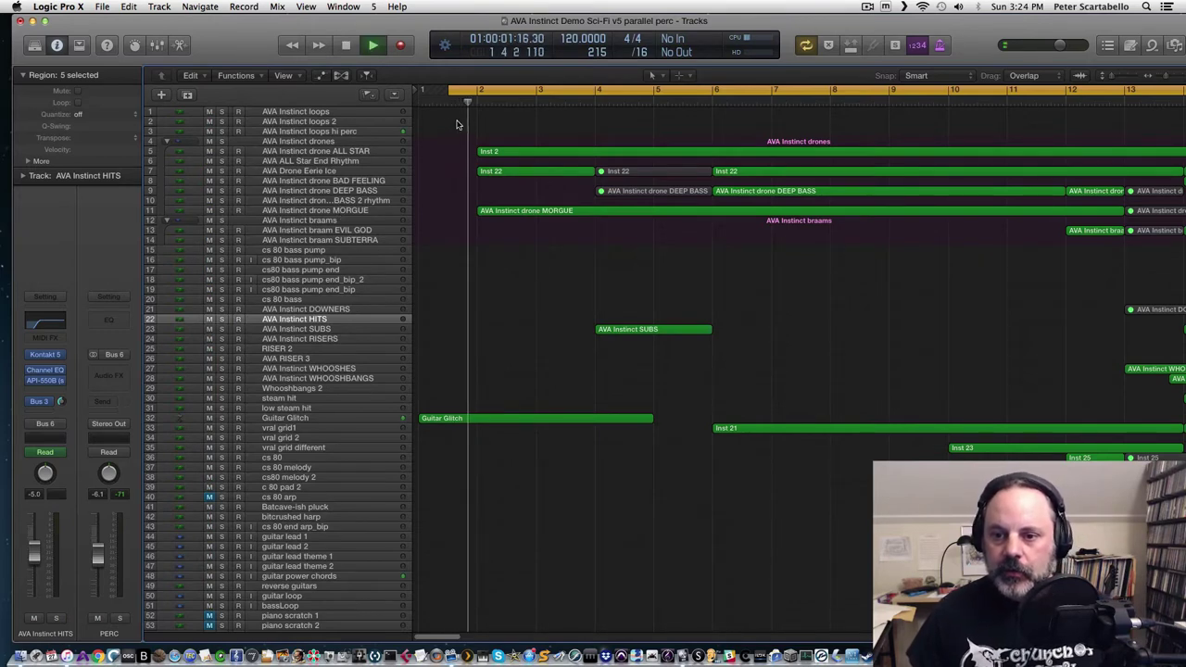
left_click(222, 151)
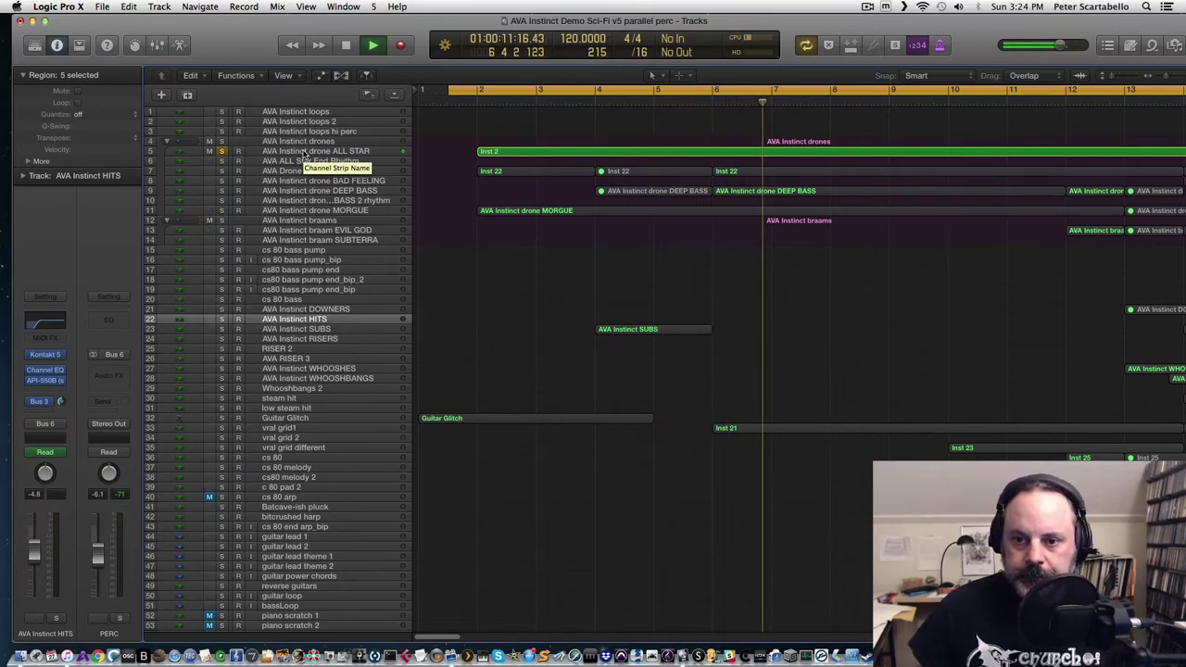
key("space")
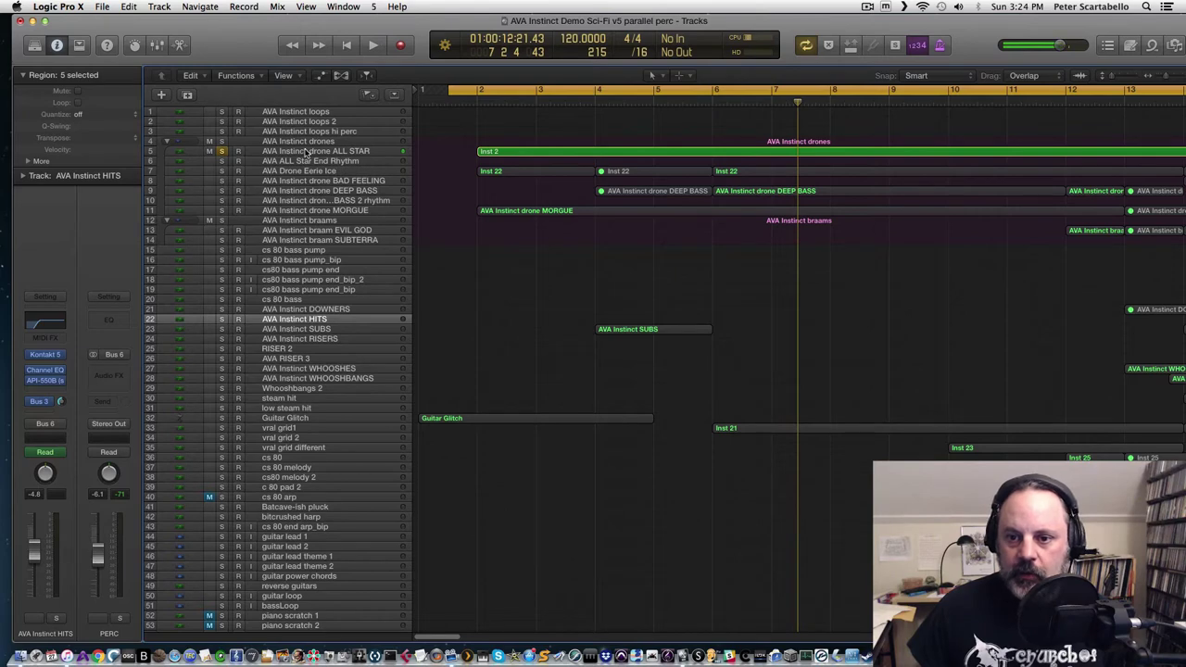
Step: Open the drone ALL STAR track's Kontakt instrument on its Rhythm Engine page and view the step sequencer's note-value options
left_click(306, 152)
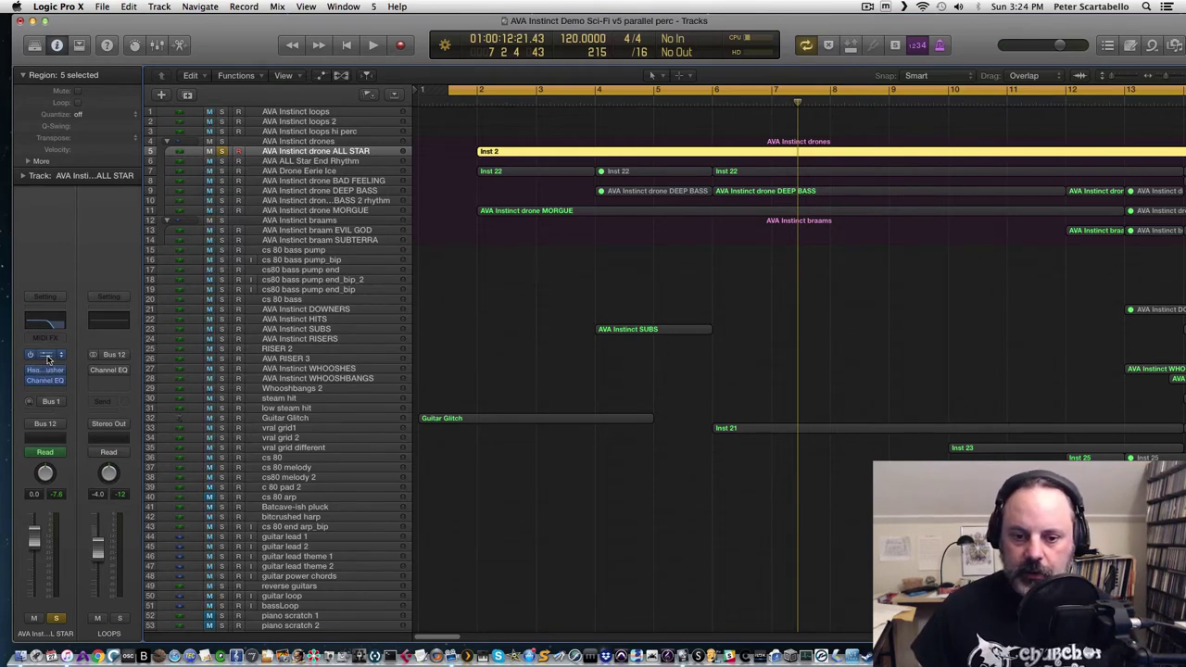
left_click(48, 358)
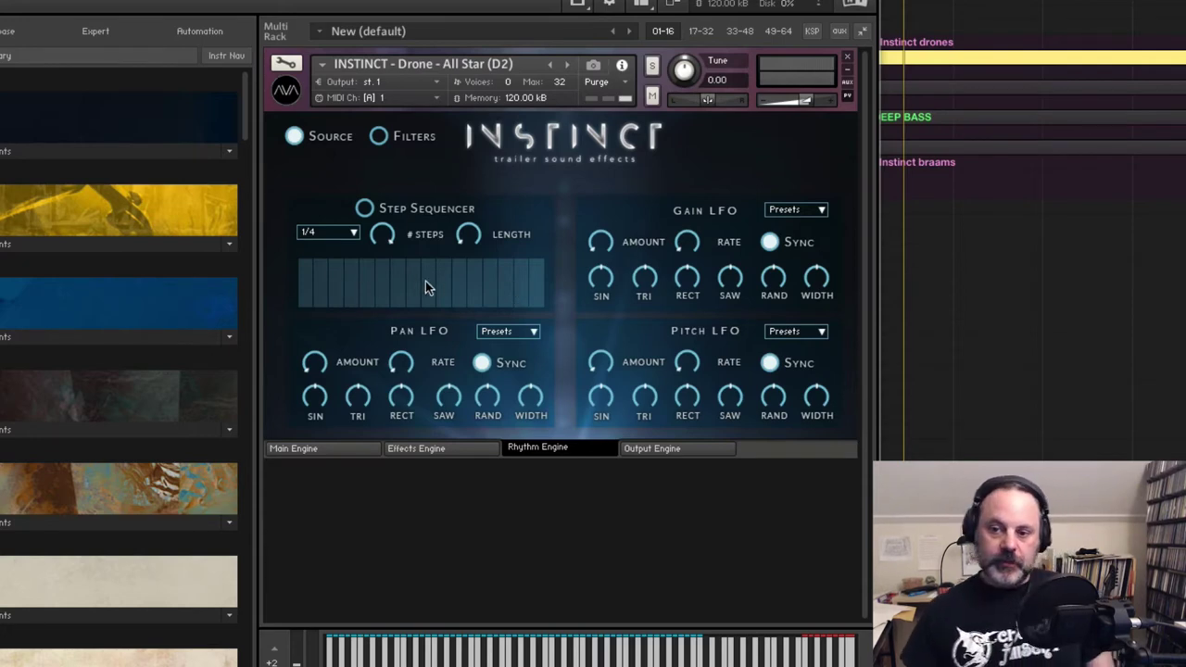
left_click(344, 236)
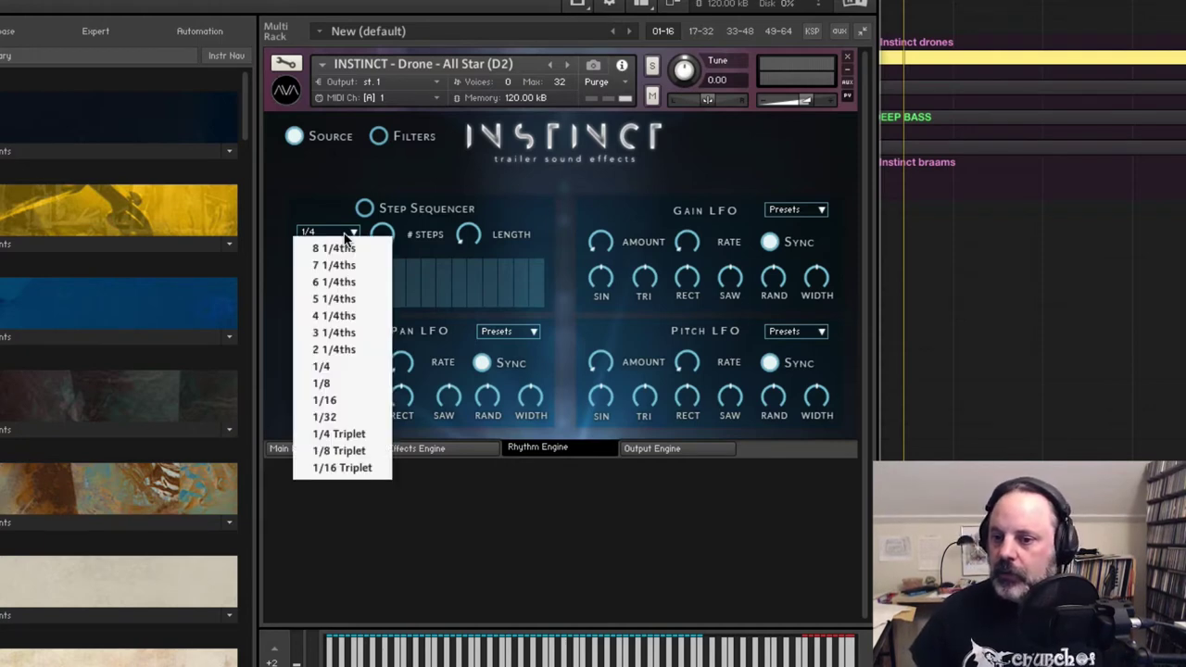
left_click(320, 193)
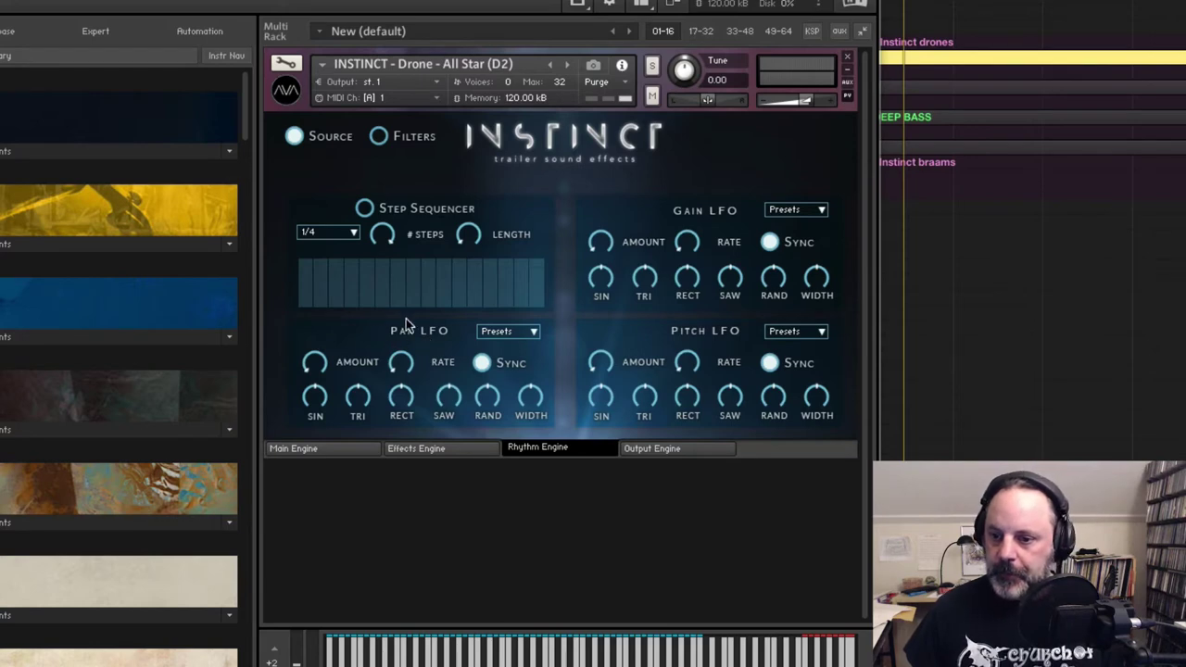
Step: Audition the Pan LFO with the Sine preset, 100% amount and a rate of 2.0 8ths, and reset it to the default preset
left_click(501, 333)
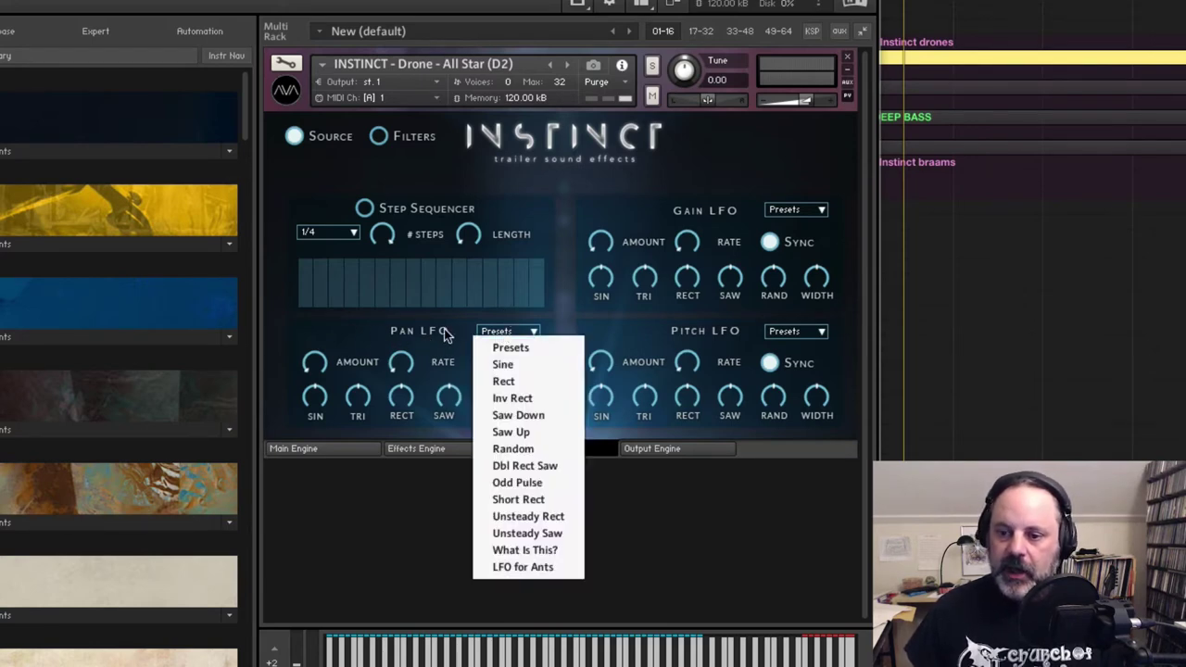
left_click(369, 336)
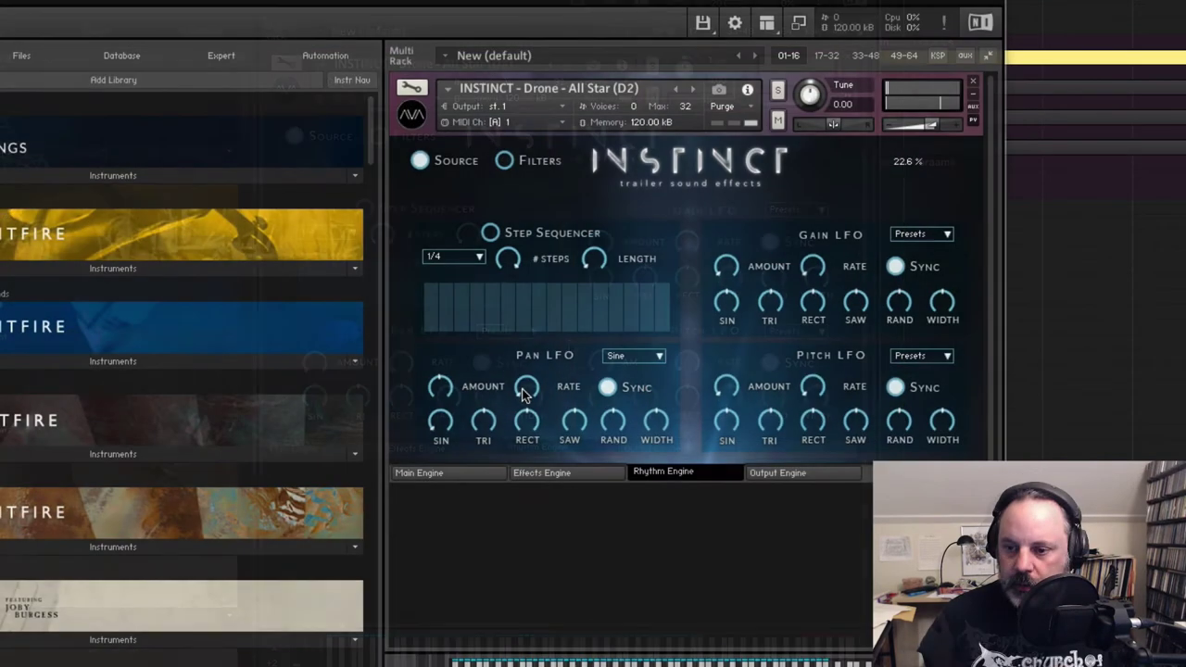
mouse_move(523, 393)
left_click_drag(524, 375, 521, 293)
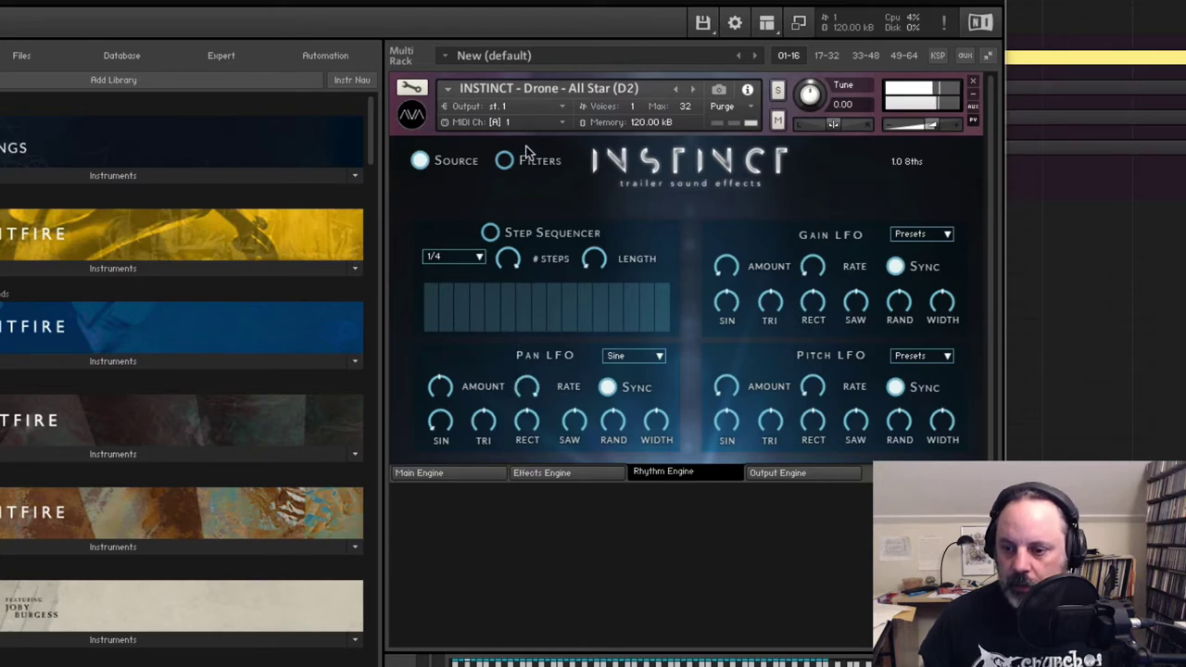
left_click_drag(528, 375, 536, 403)
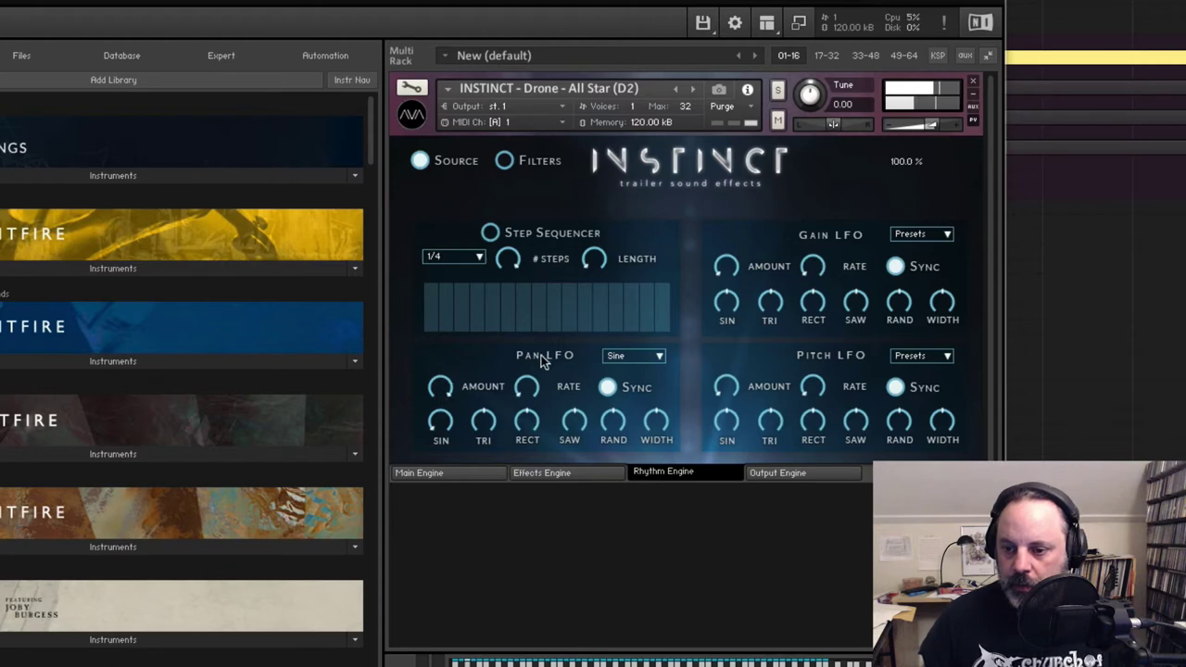
left_click_drag(526, 391, 535, 168)
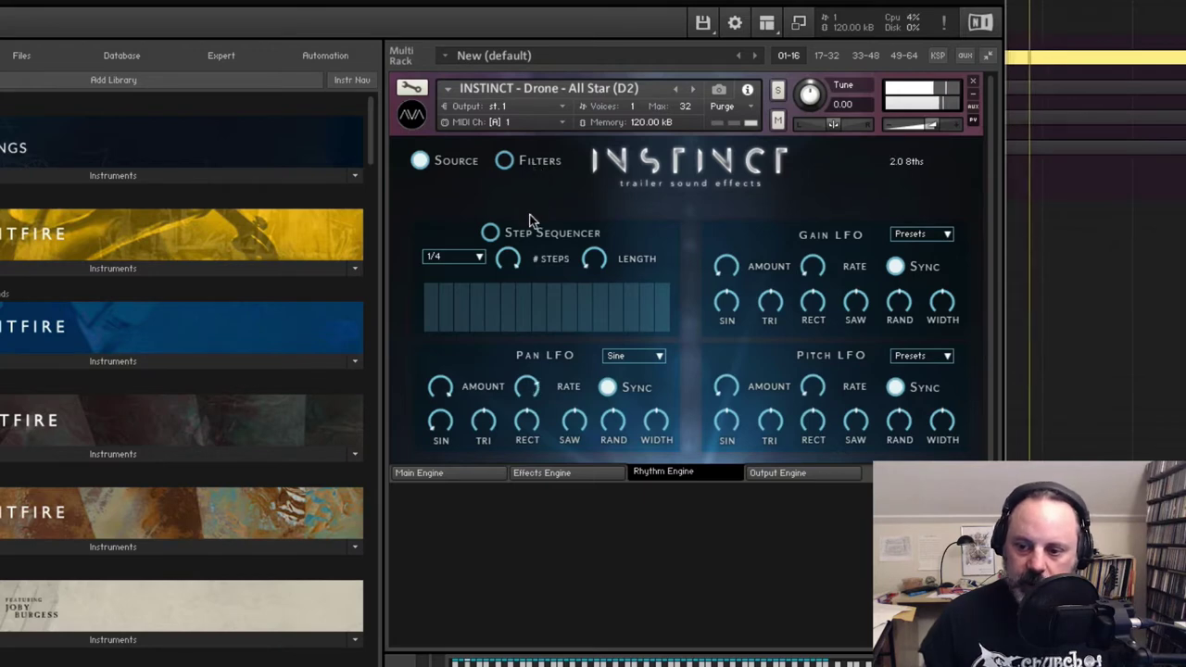
left_click(503, 233)
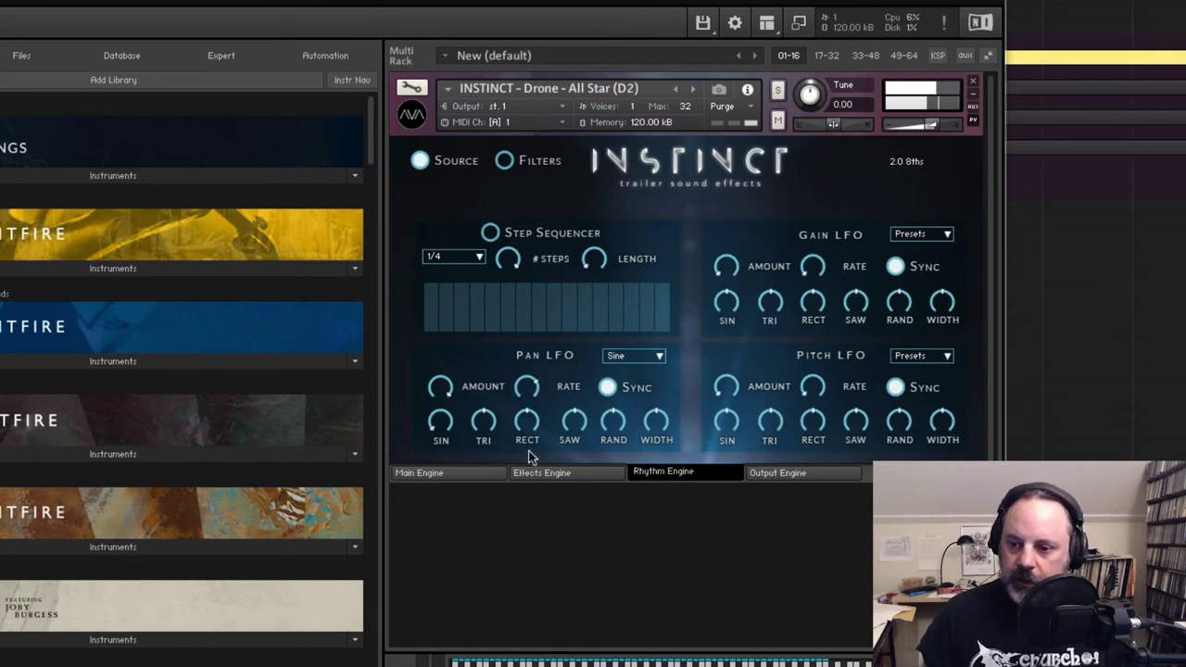
left_click(636, 359)
left_click(637, 372)
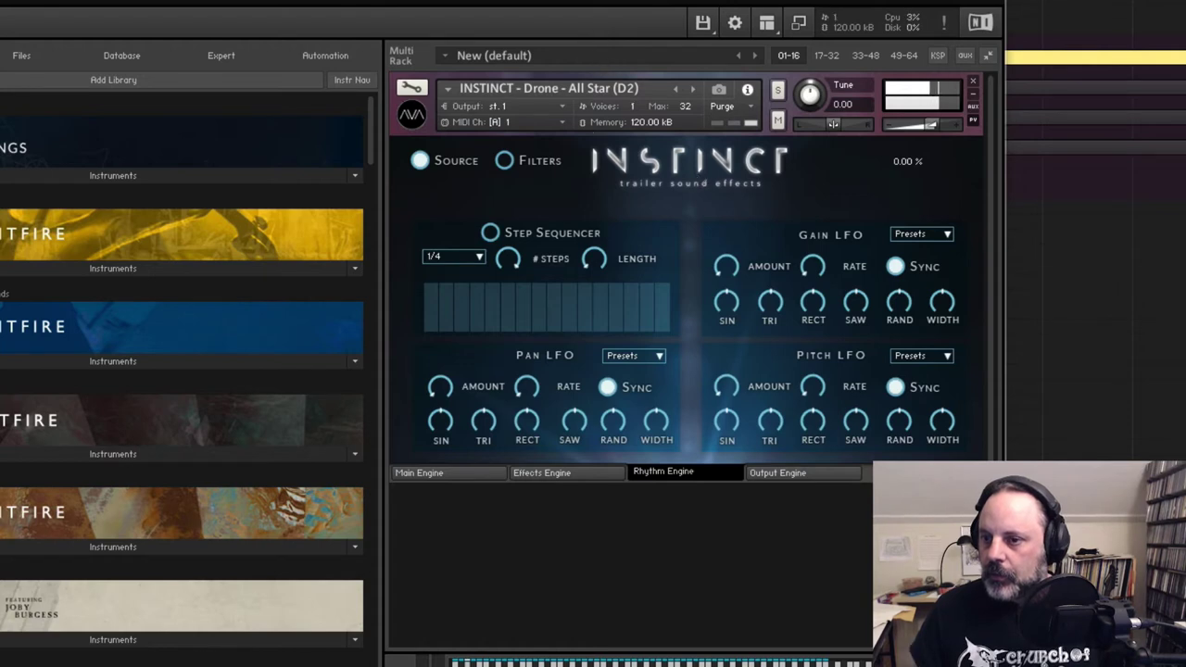
Step: Audition the Gain LFO with the Sine preset at 100% amount, followed by the Random preset at a rate of 2.0 16ths
left_click_drag(468, 0, 520, 56)
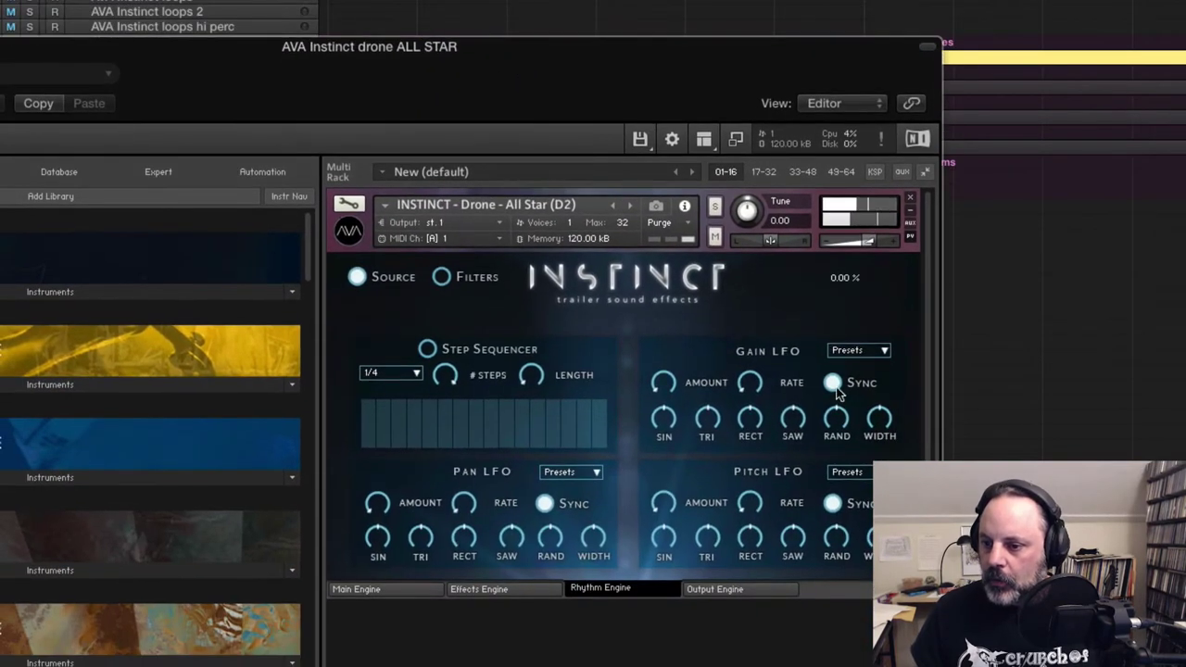
left_click(875, 349)
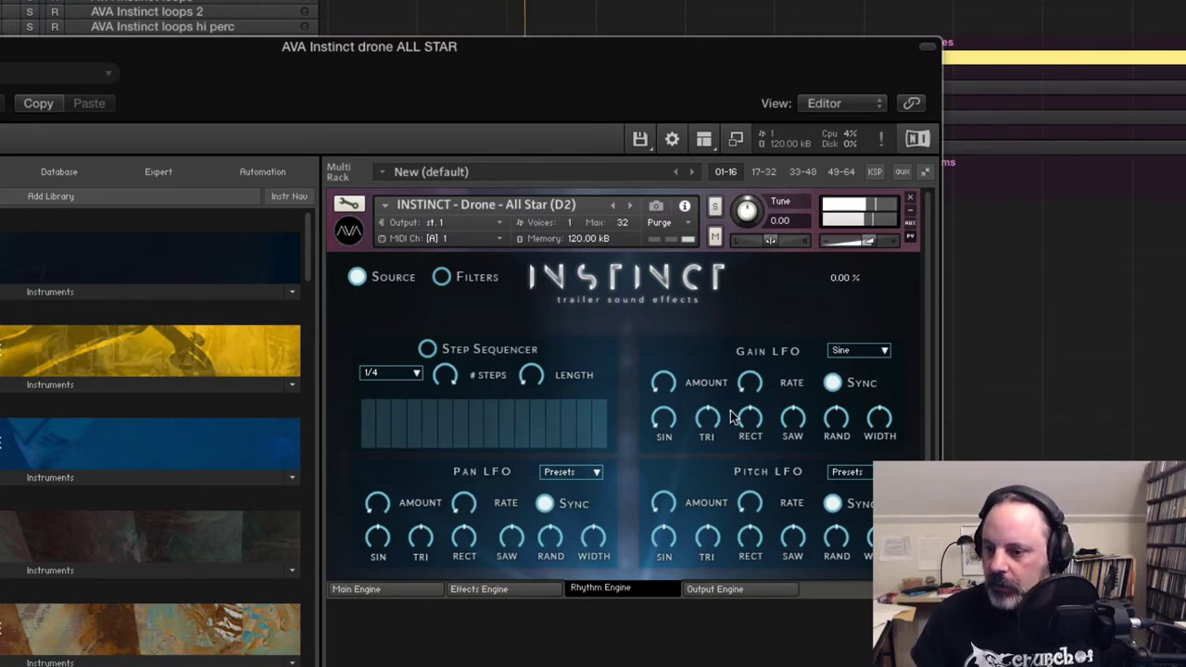
left_click_drag(671, 382, 673, 228)
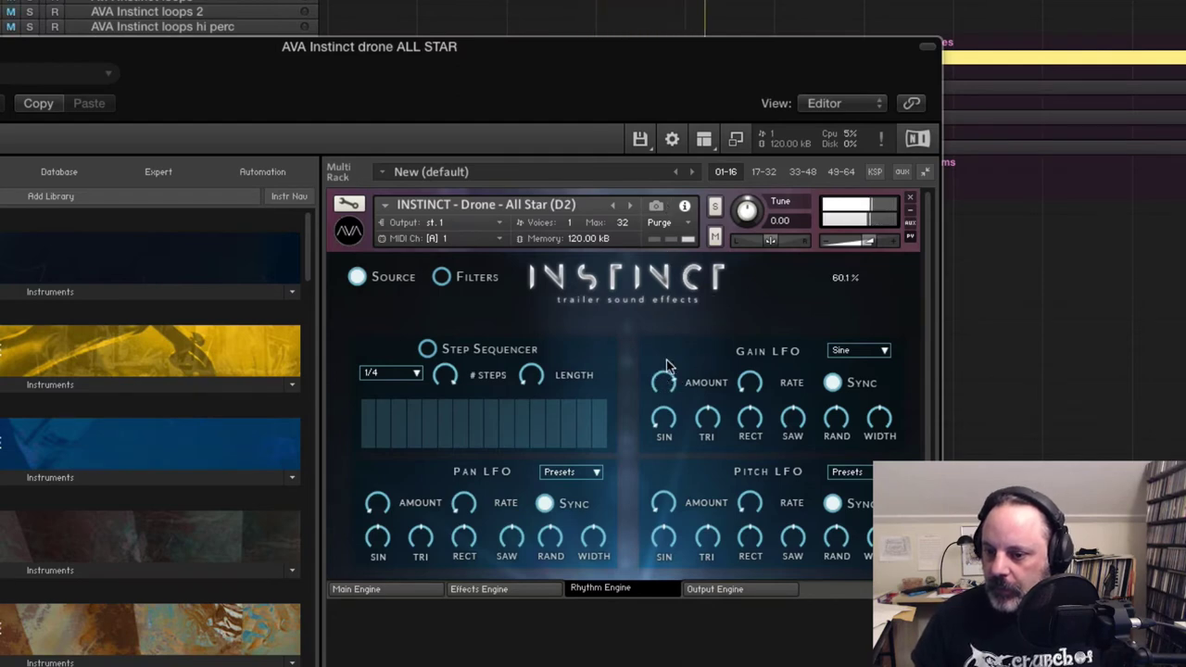
left_click_drag(667, 374, 670, 234)
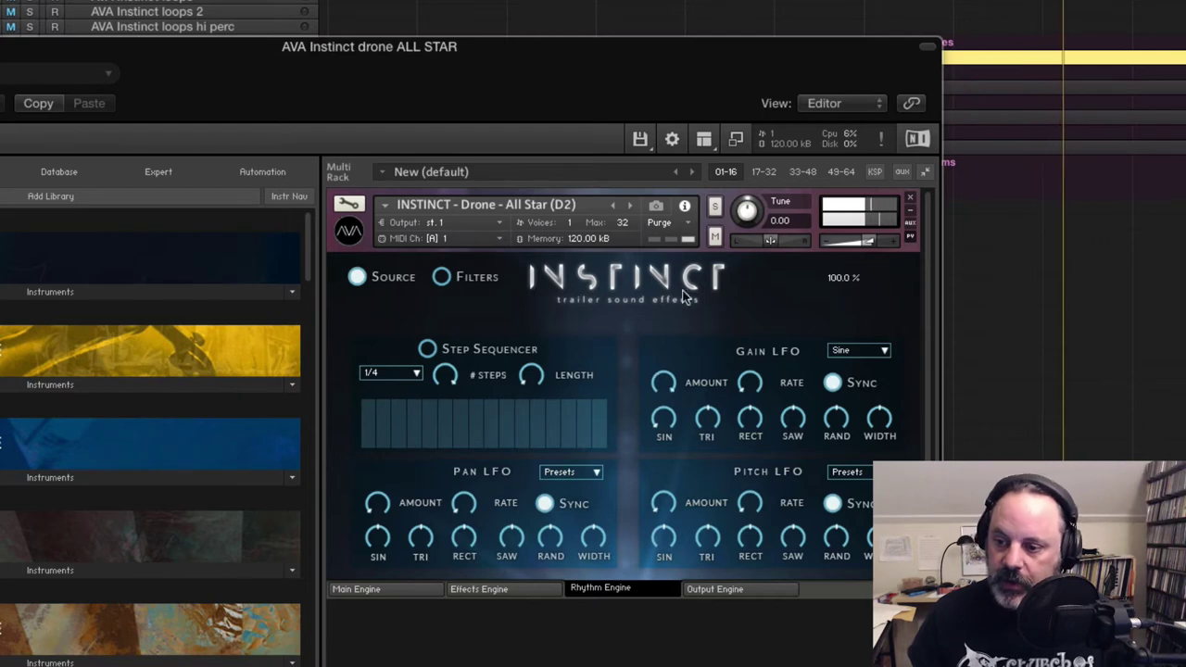
left_click(875, 352)
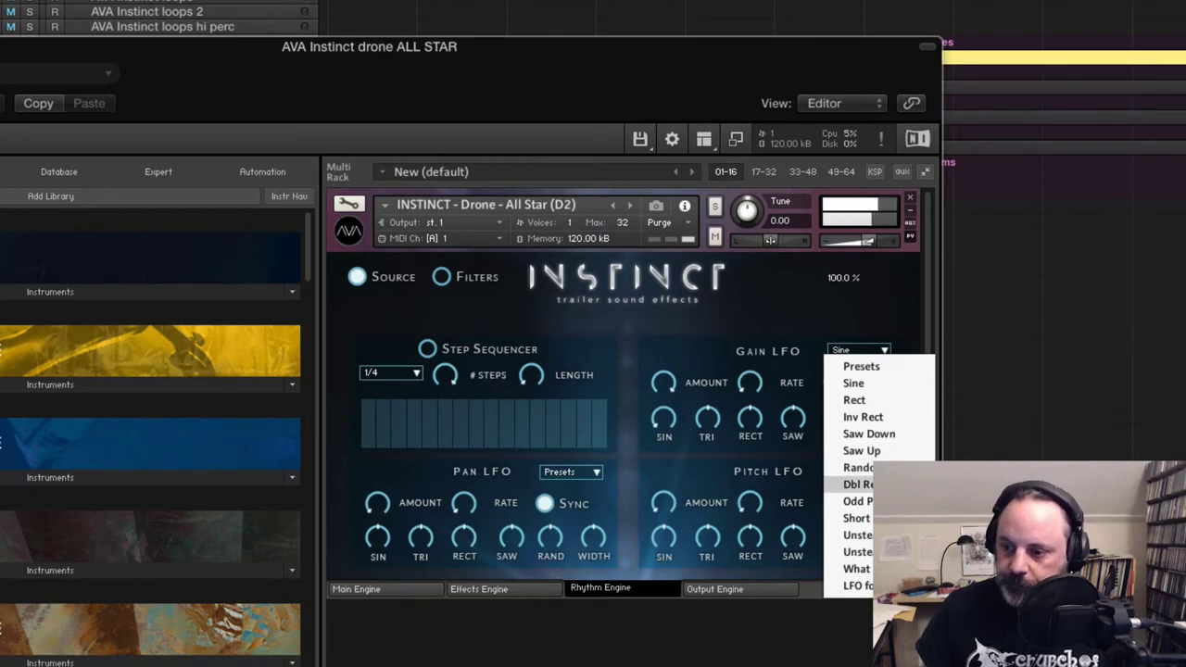
left_click(862, 466)
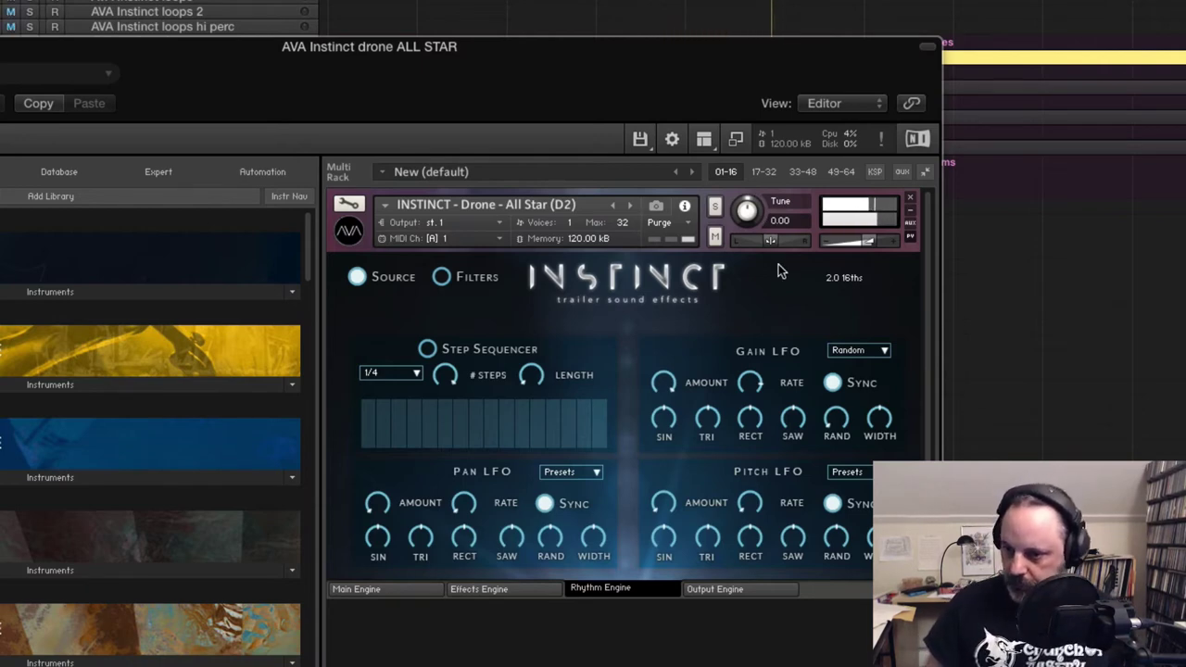
Step: Set the Gain LFO to the Rect preset at a rate of 1.0 16ths, and return its amount to 0%
left_click(849, 352)
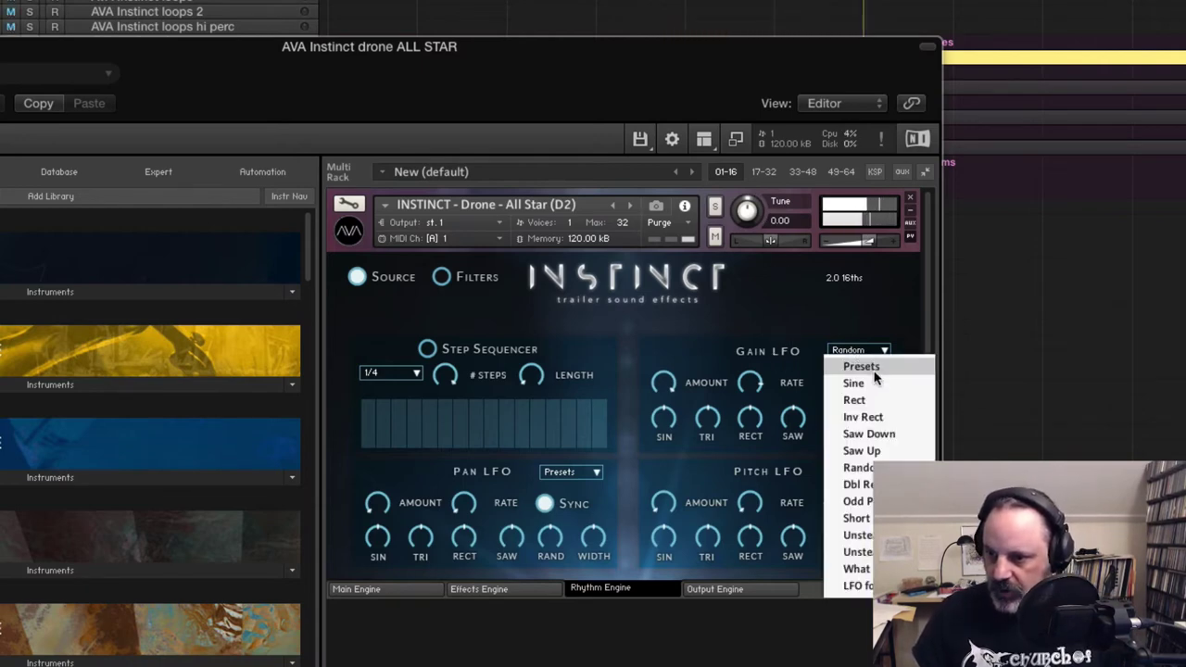
left_click(878, 400)
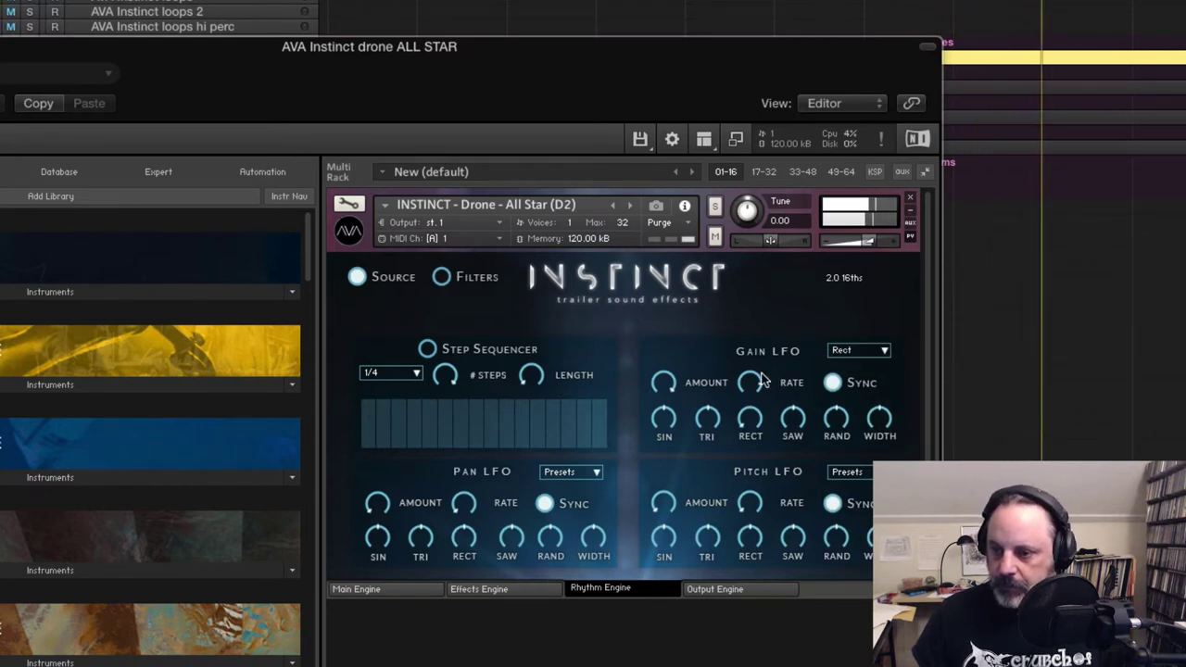
left_click_drag(785, 389, 755, 343)
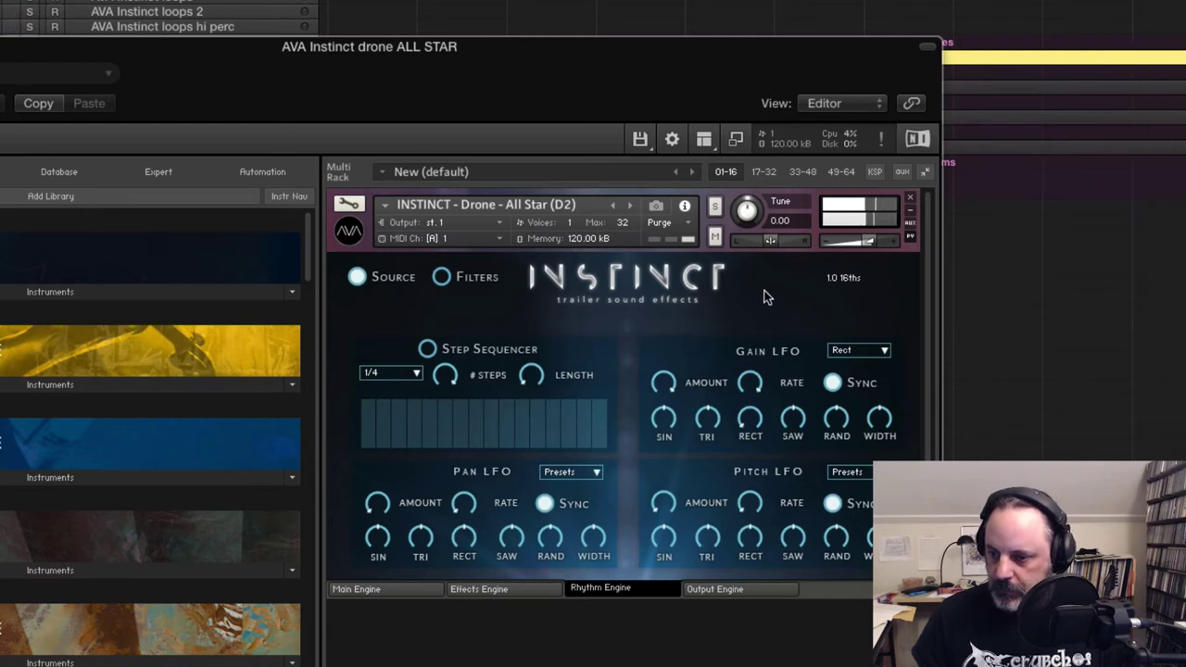
left_click(664, 381)
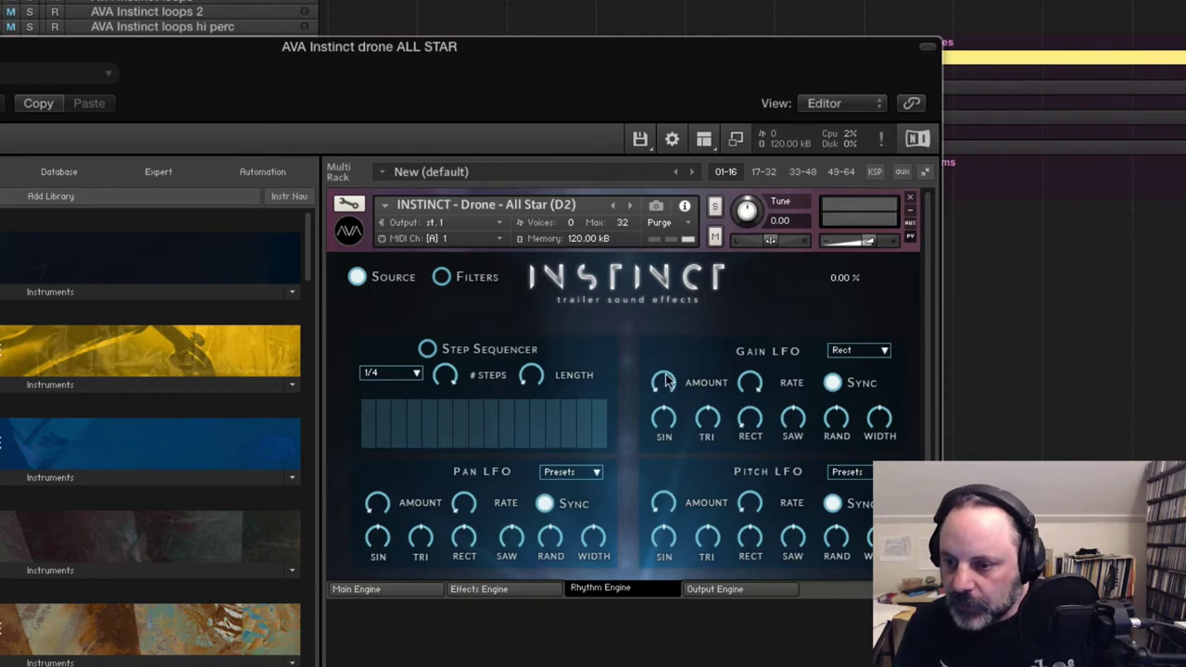
Step: In the filter rhythm settings, set Pre-Filter LFO One to the Rect preset with a rate of 1.0 16ths
left_click(442, 277)
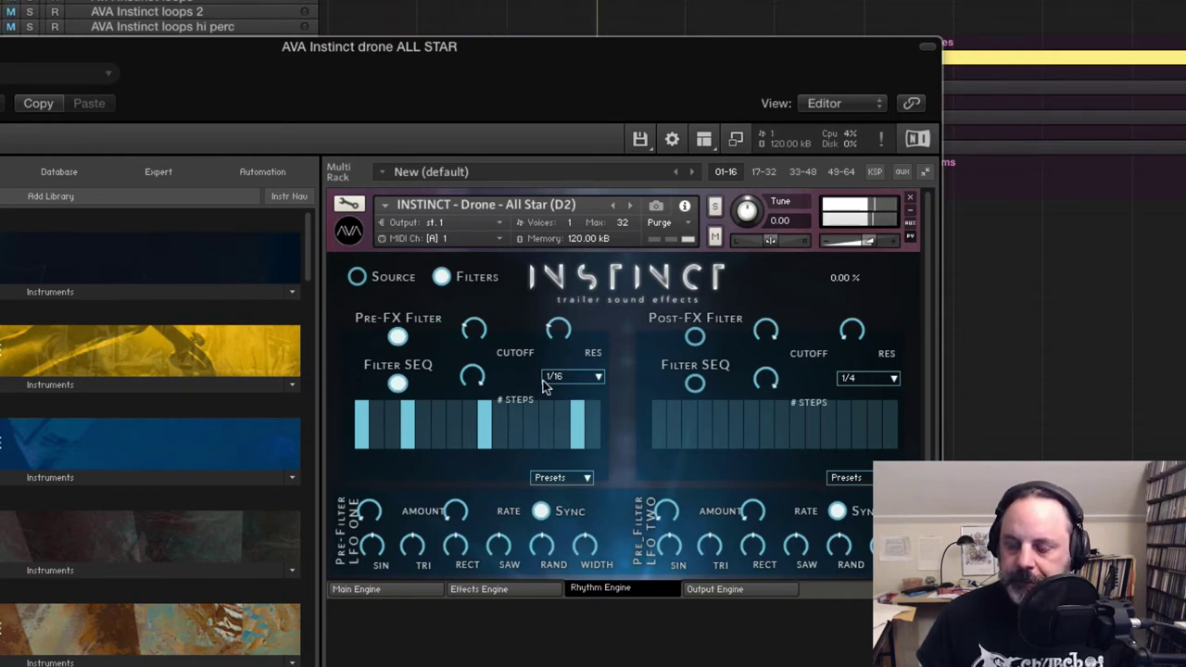
left_click(396, 384)
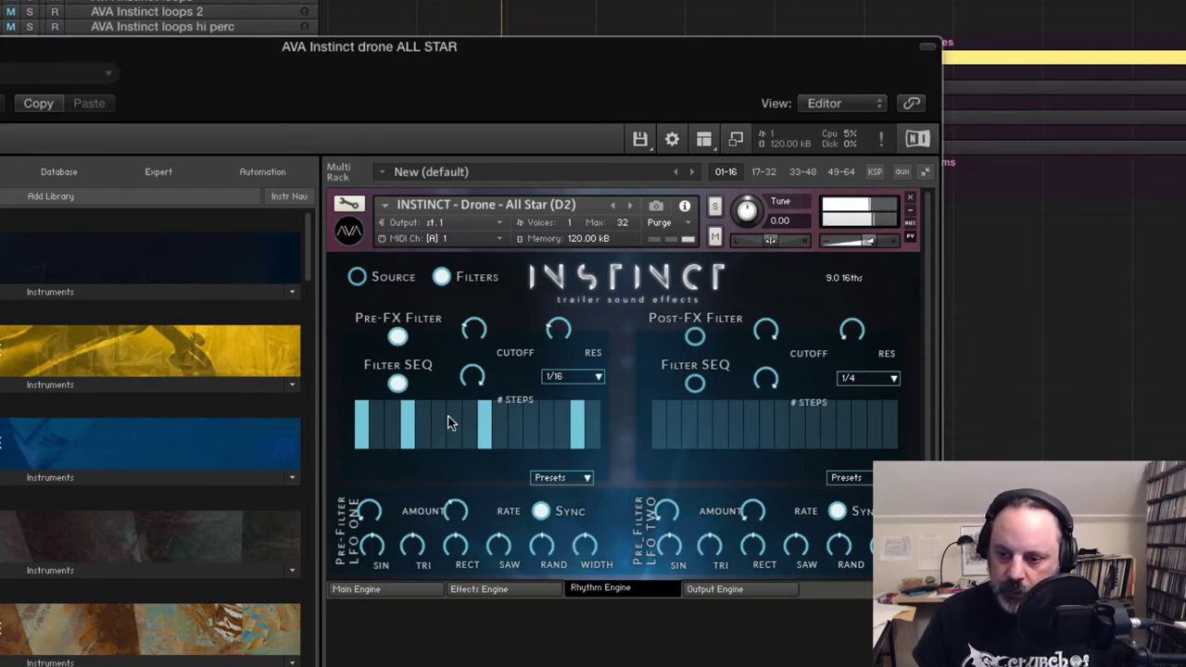
left_click(573, 480)
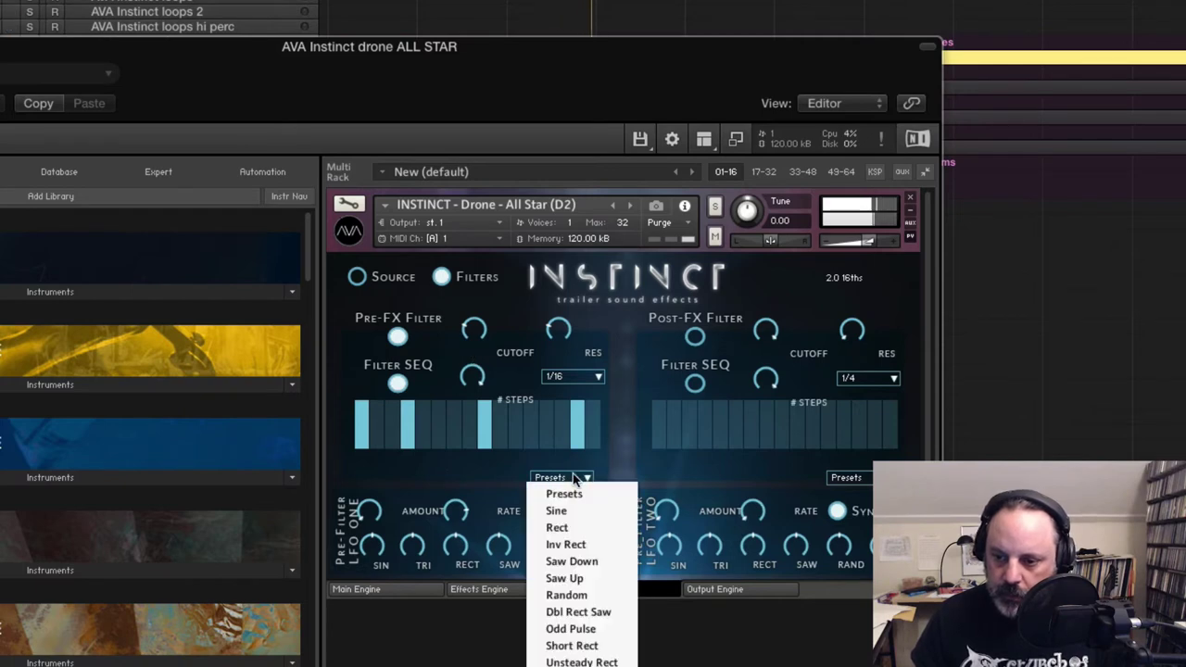
left_click(586, 529)
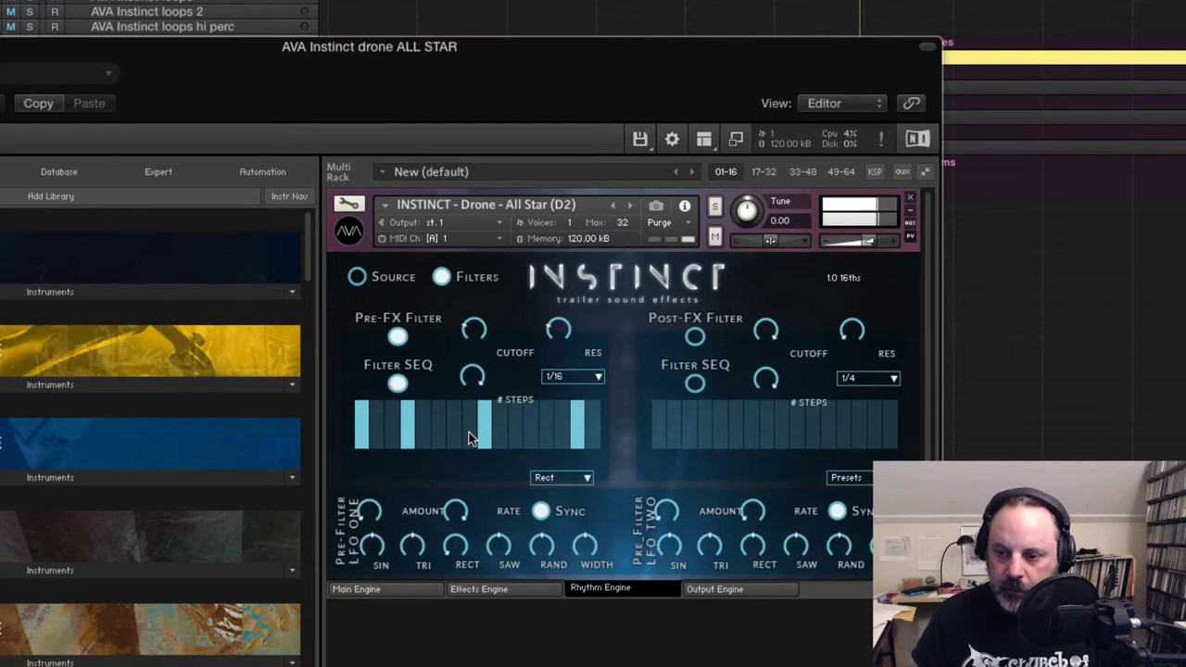
Step: Change Pre-Filter LFO One to the Inv Rect preset and set its amount to about 49.6%
left_click(556, 478)
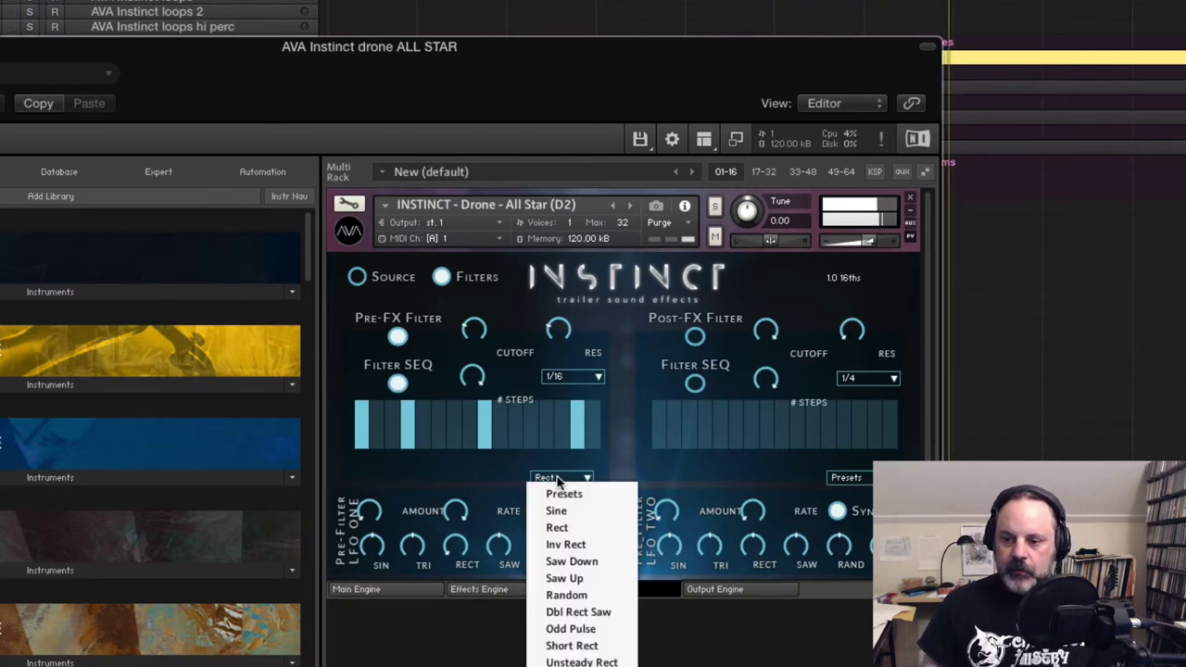
left_click(565, 544)
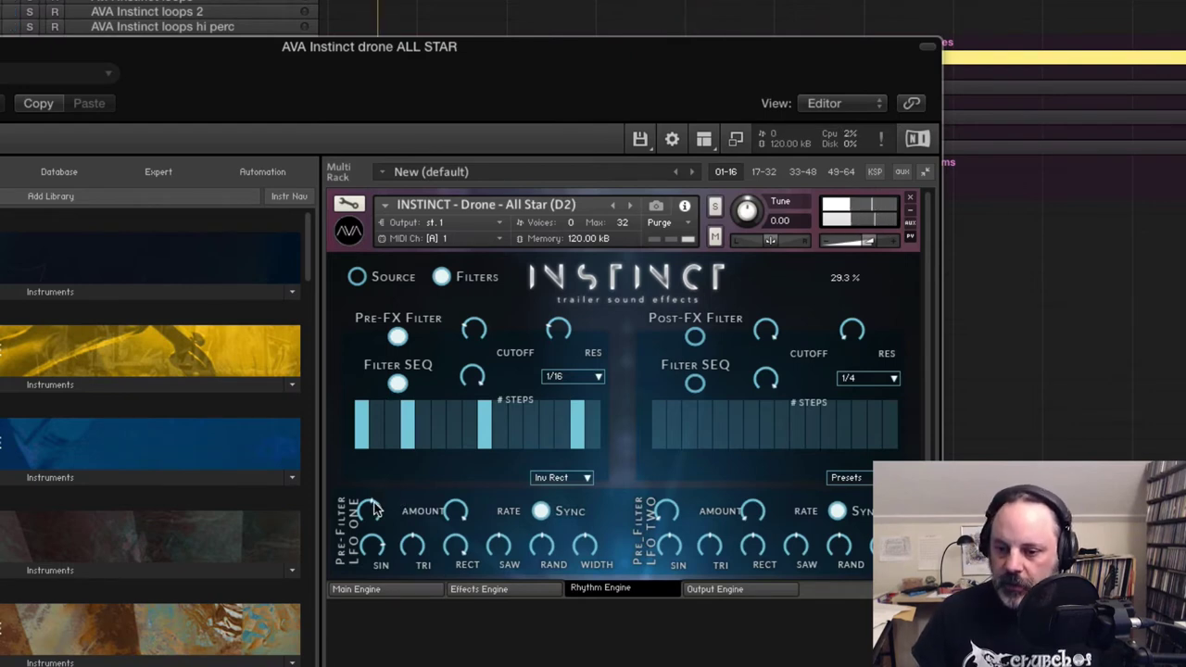
left_click_drag(374, 507, 387, 473)
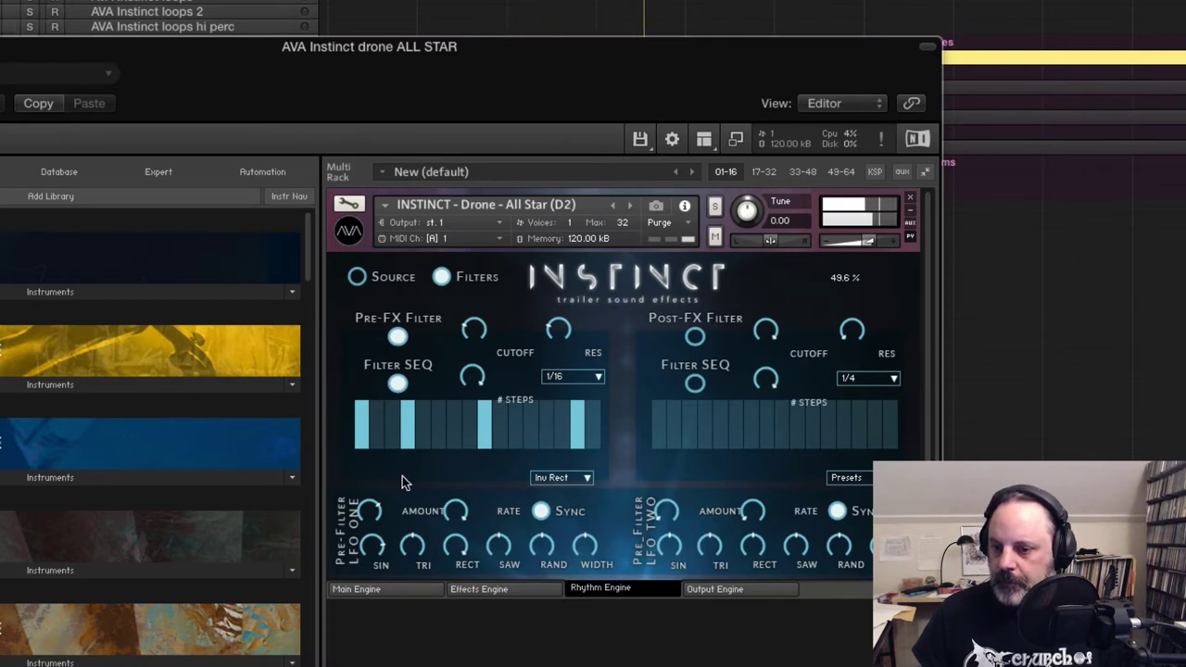
Step: Audition Pre-Filter LFO One at rates of 3.0, 1.0 and 2.0 16ths, and lower its amount to about 27.6%
left_click(454, 512)
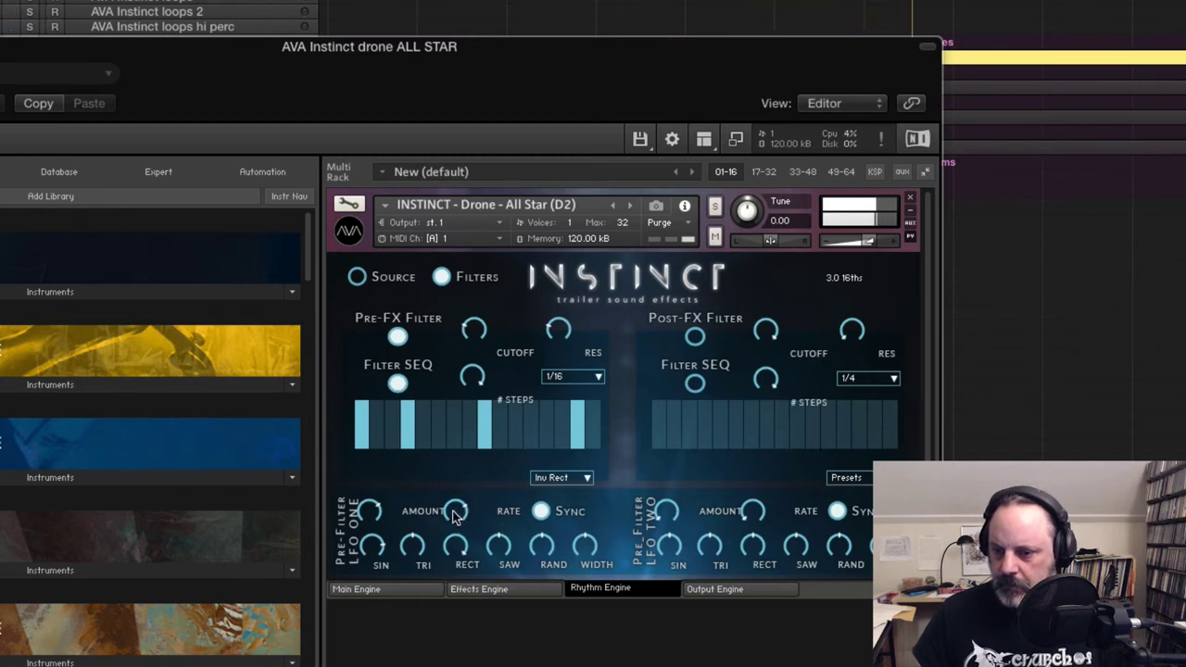
left_click_drag(454, 514, 464, 414)
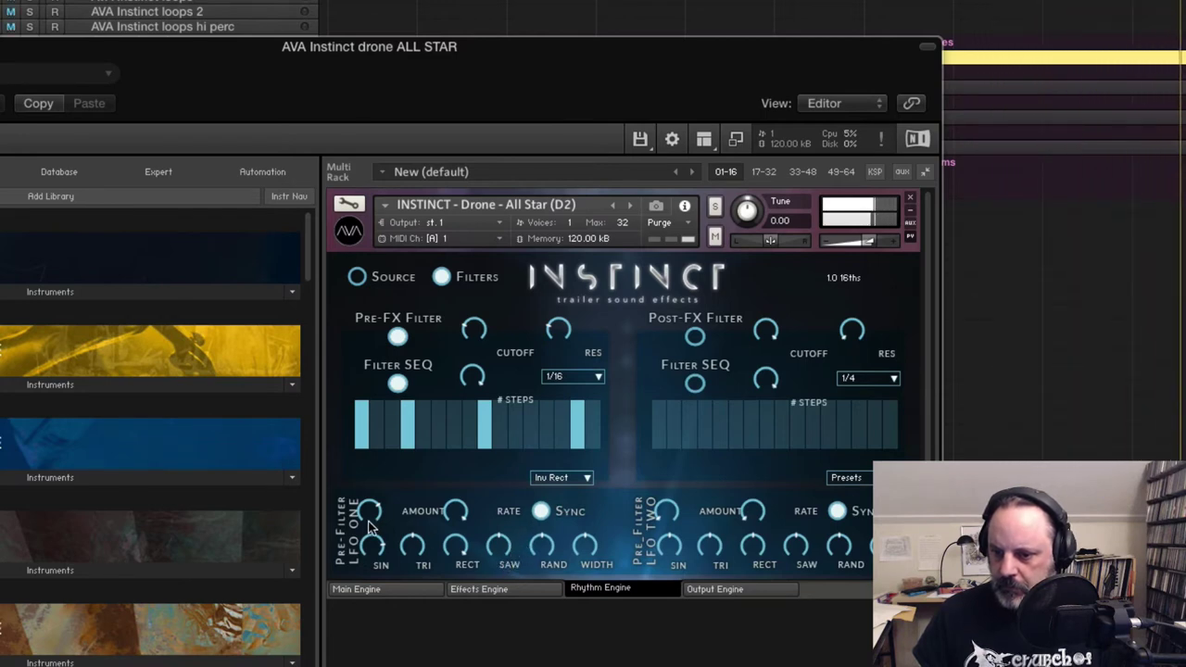
left_click_drag(460, 512, 455, 545)
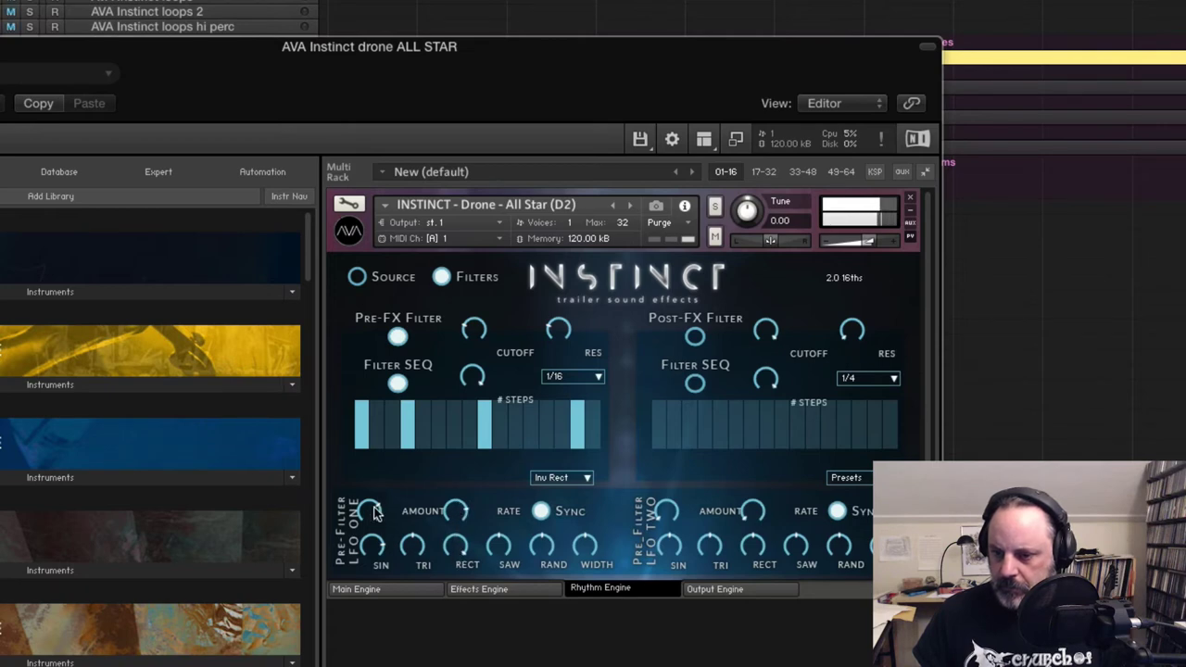
left_click_drag(375, 514, 387, 553)
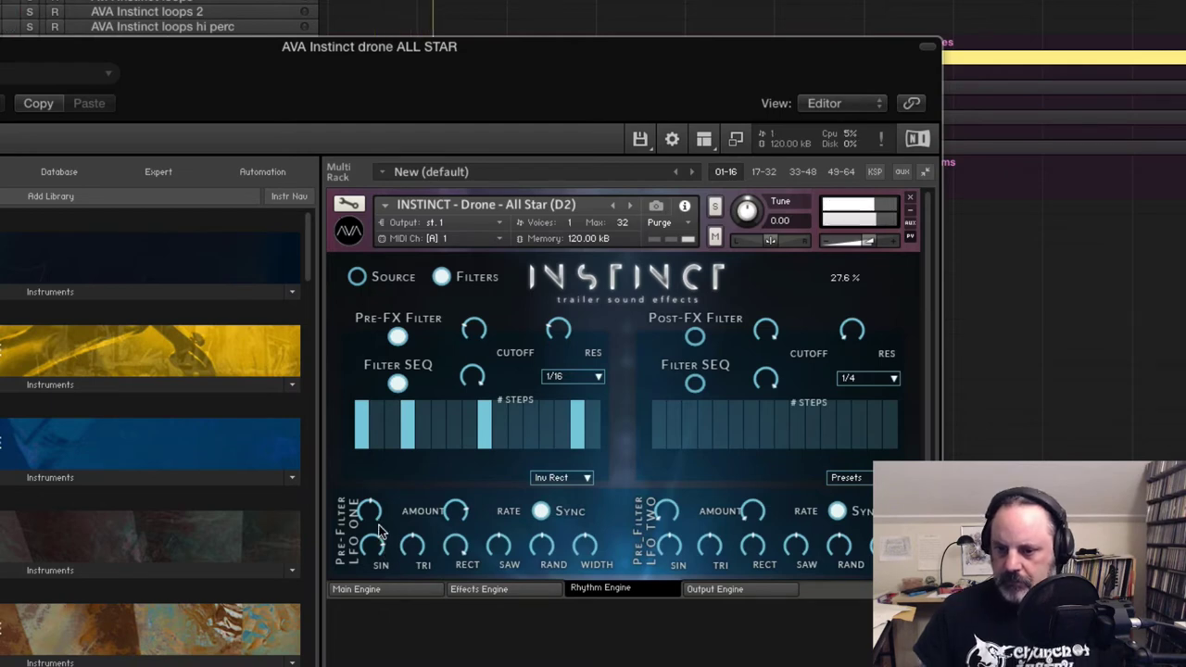
left_click(463, 511)
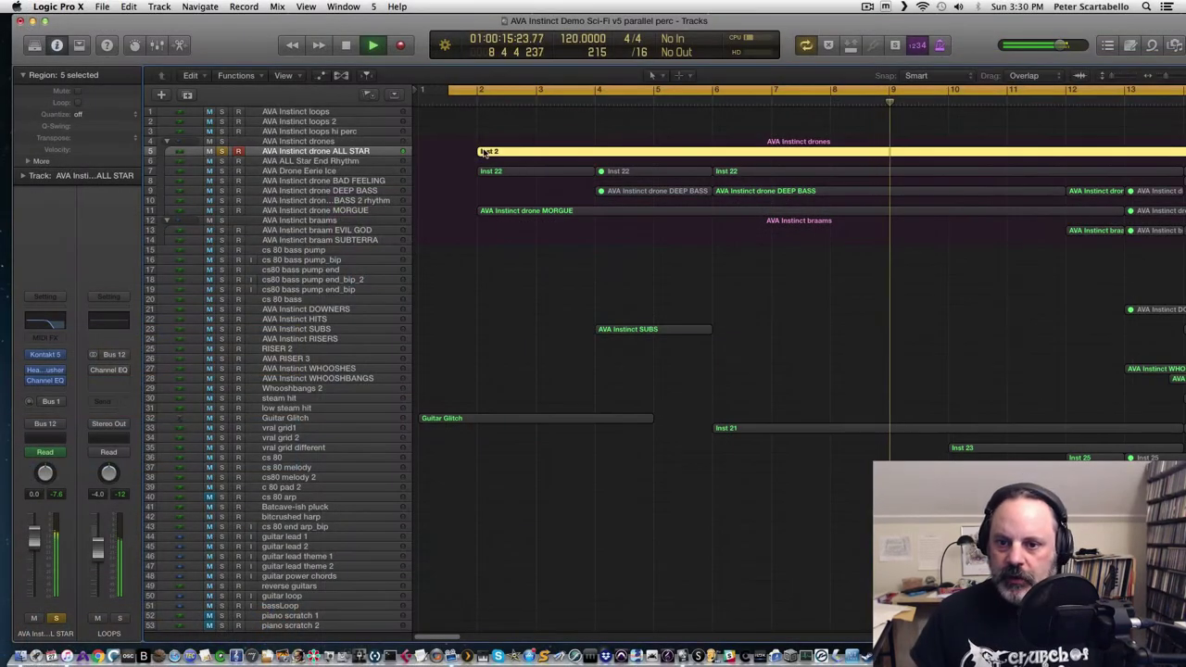
Step: Stop playback and turn off solo on the AVA Instinct drone ALL STAR track
key("space")
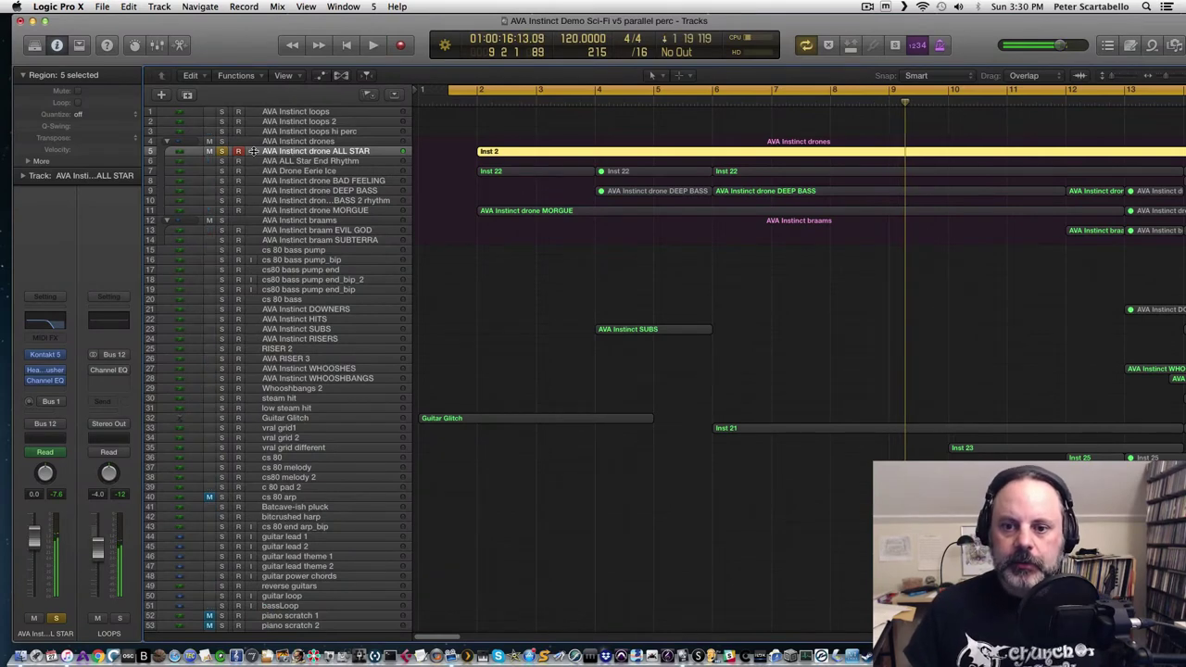
left_click(222, 151)
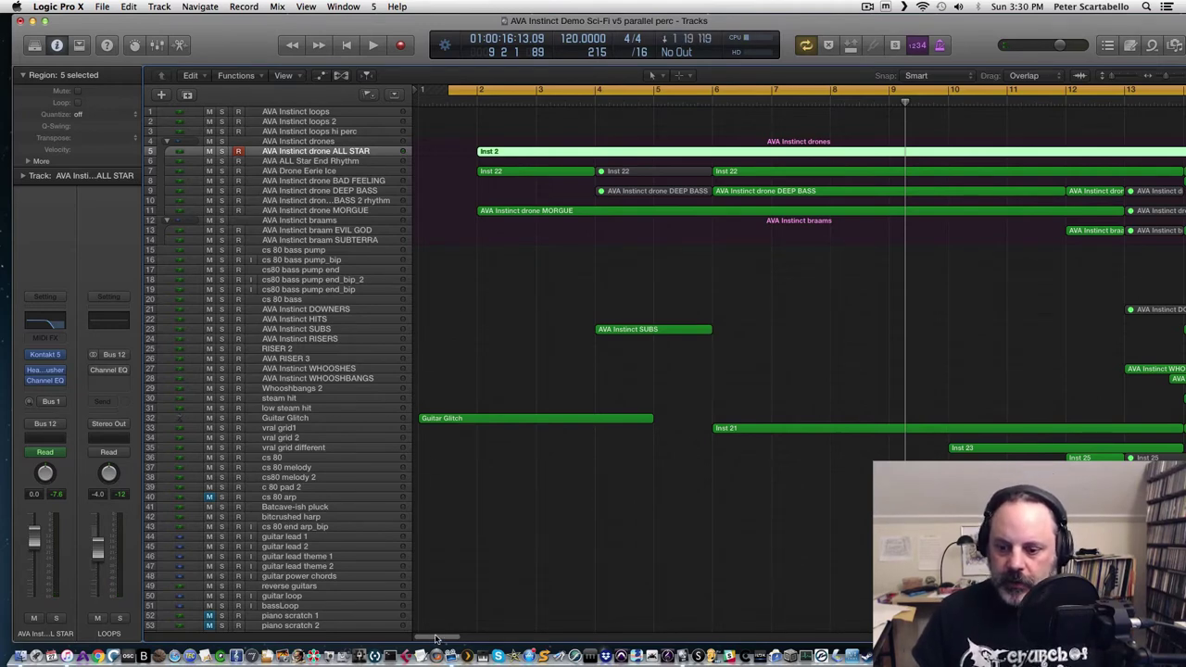
Step: With cycling turned off, audition the AVA ALL Star End Rhythm track in solo from just before bar 41, and unsolo it
left_click_drag(435, 638, 573, 638)
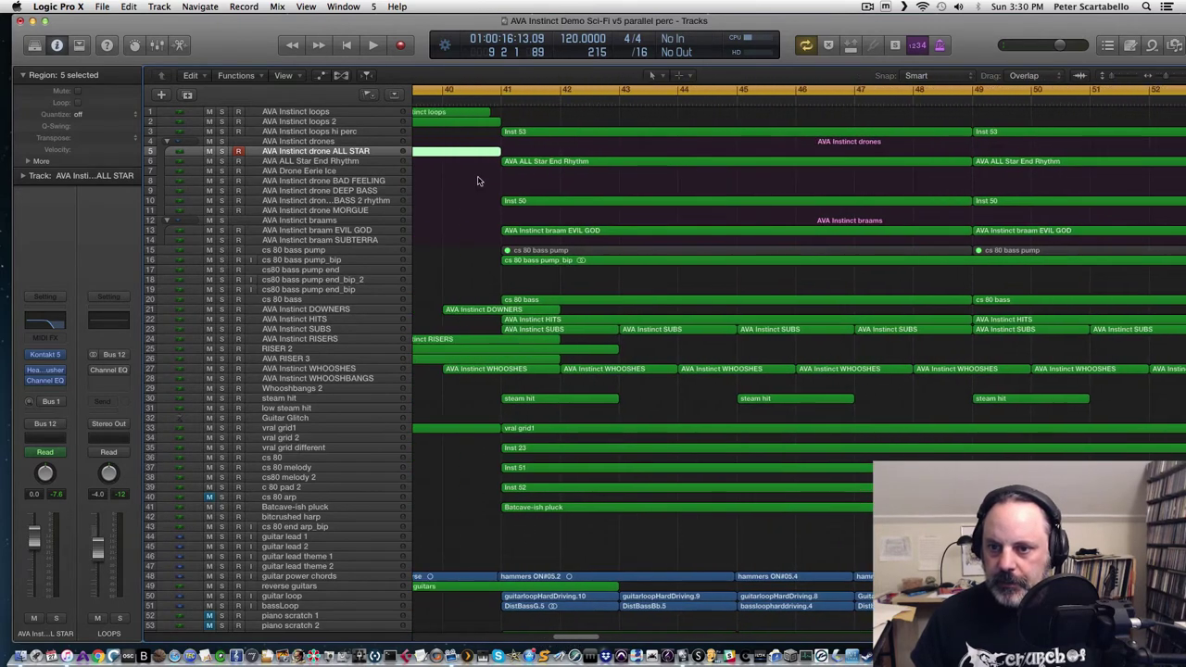
left_click(485, 91)
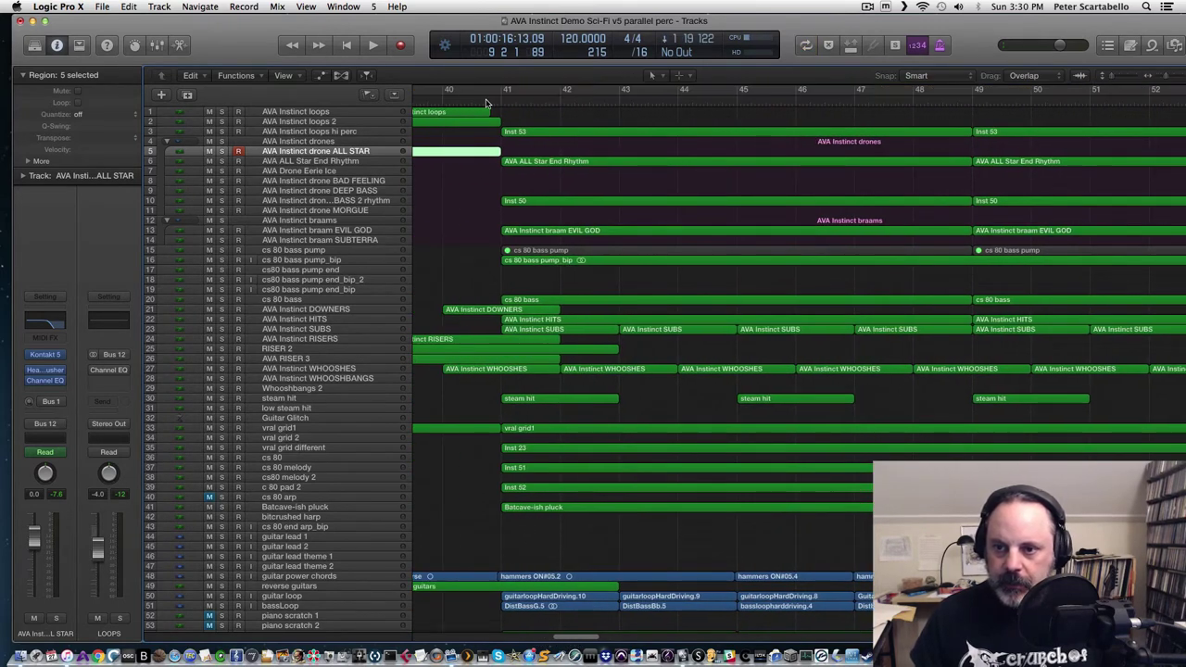
left_click(486, 100)
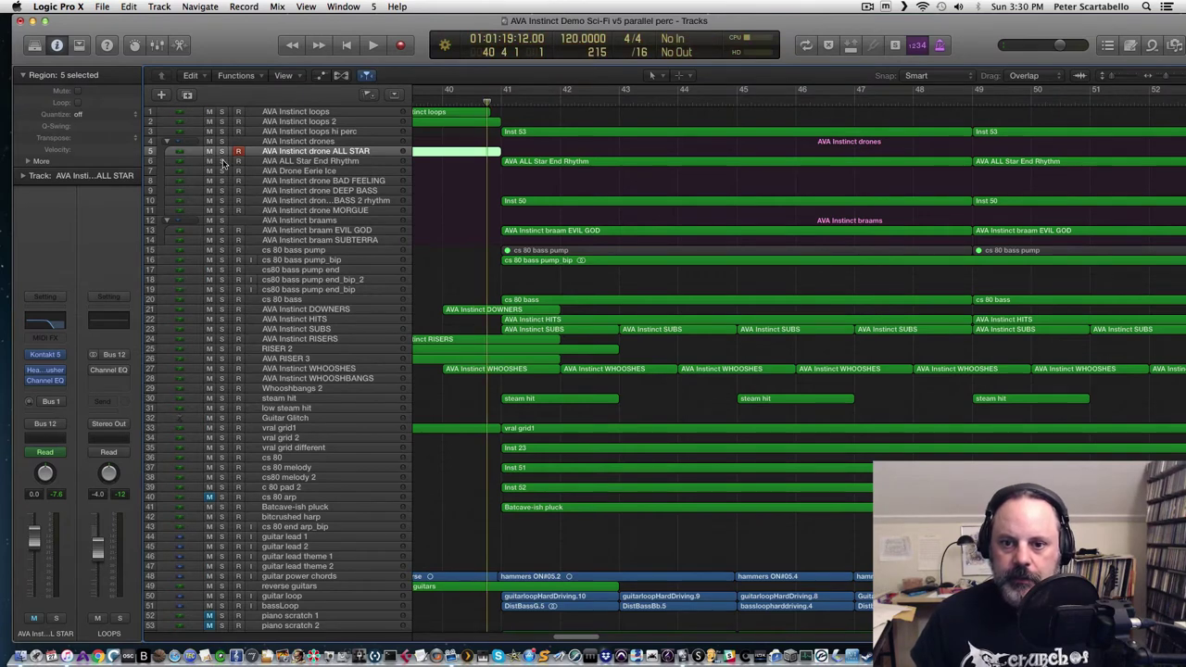
left_click(221, 161)
key("space")
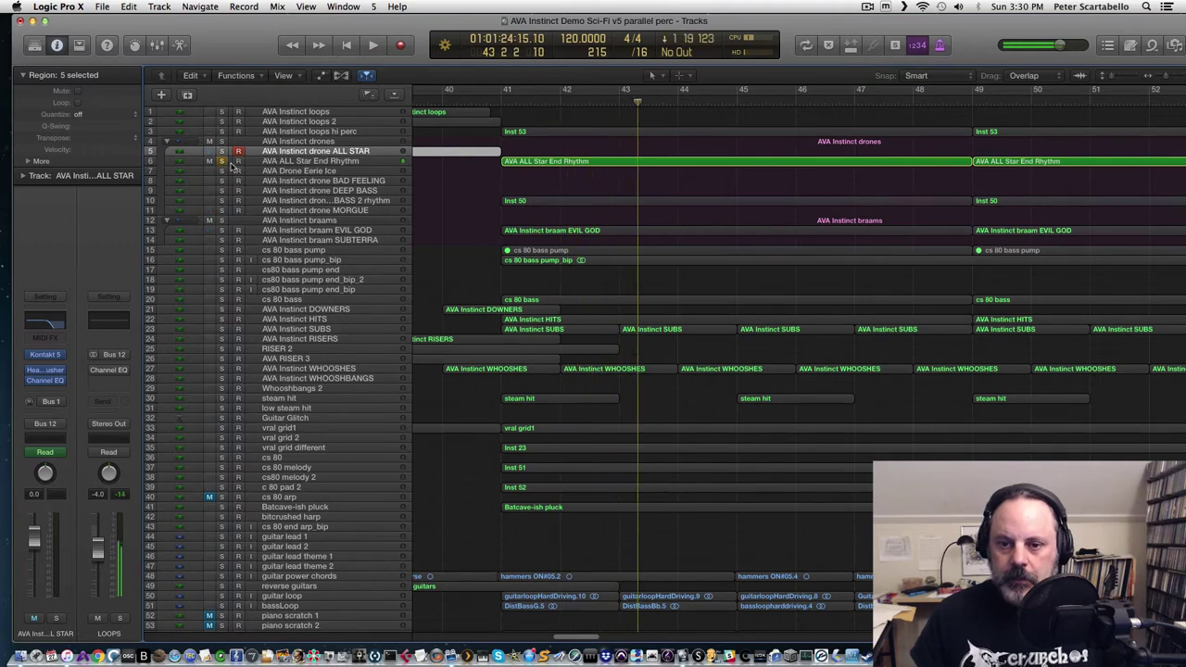
left_click(222, 161)
Step: Select the AVA ALL Star End Rhythm track and play the unsoloed arrangement from just before bar 56
left_click(276, 164)
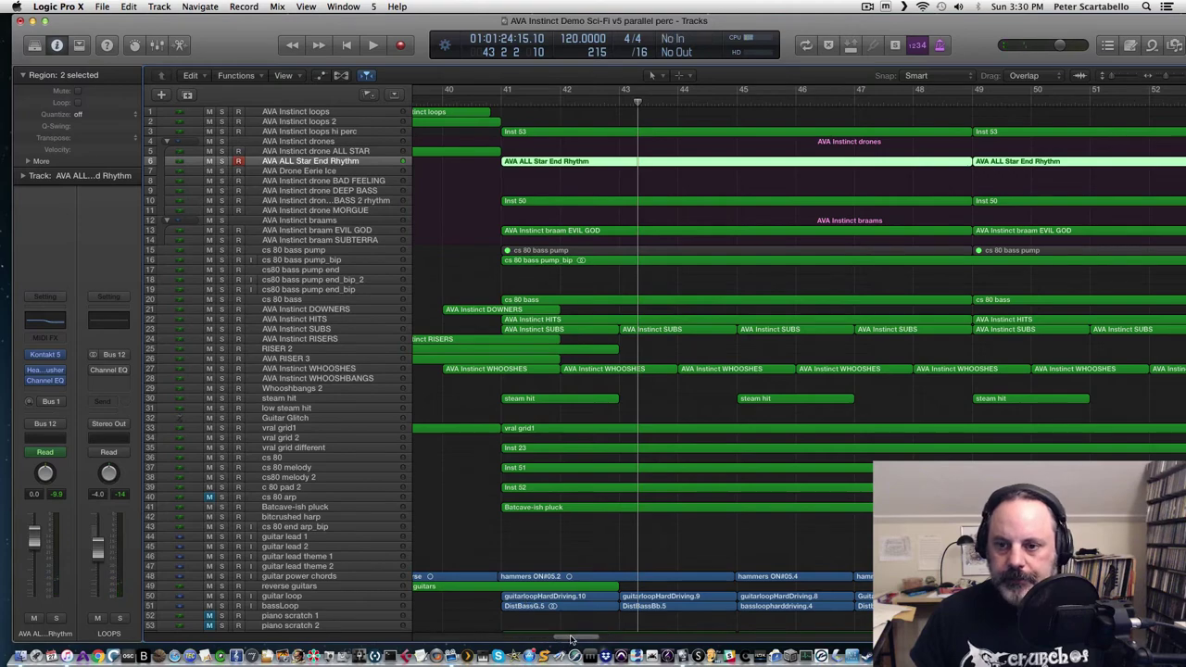
left_click_drag(569, 638, 612, 634)
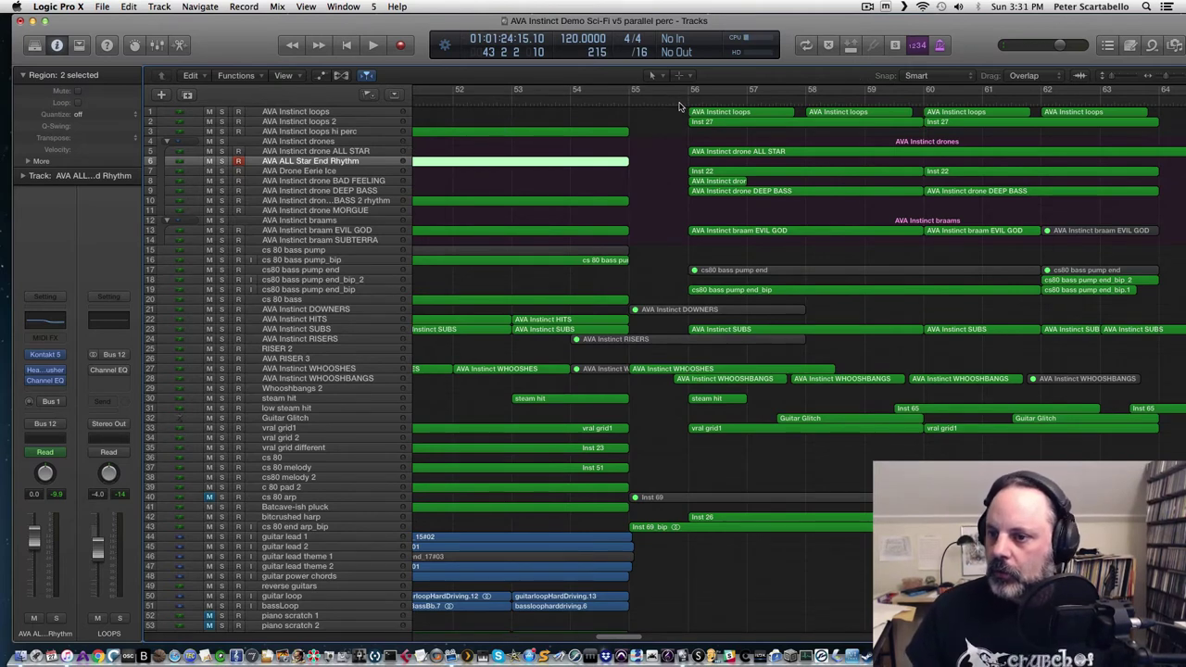
left_click(673, 104)
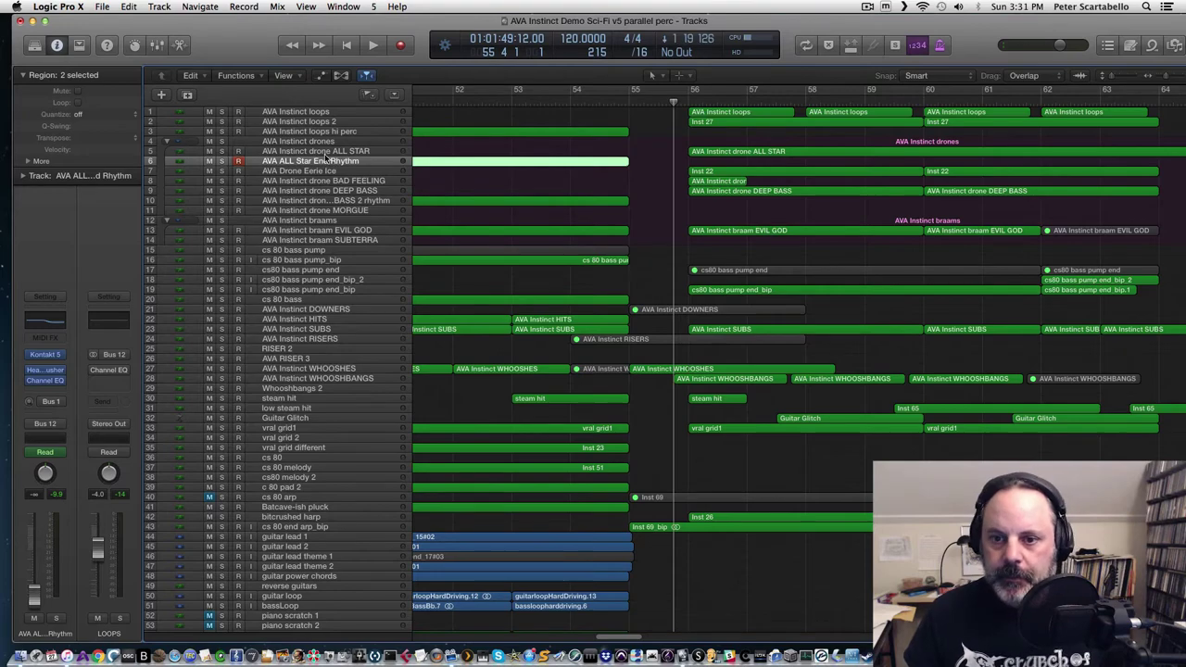
key("space")
Step: Solo the AVA Drone Eerie Ice track and play it from just before bar 2
left_click_drag(619, 639, 441, 639)
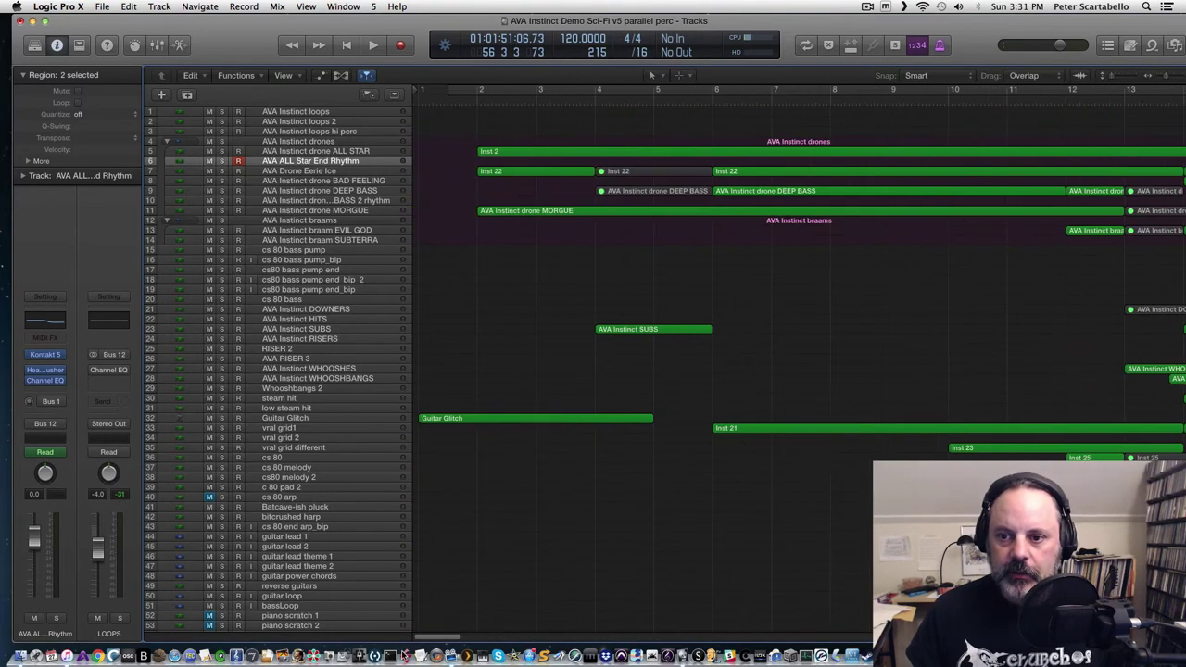
left_click(444, 93)
left_click(233, 174)
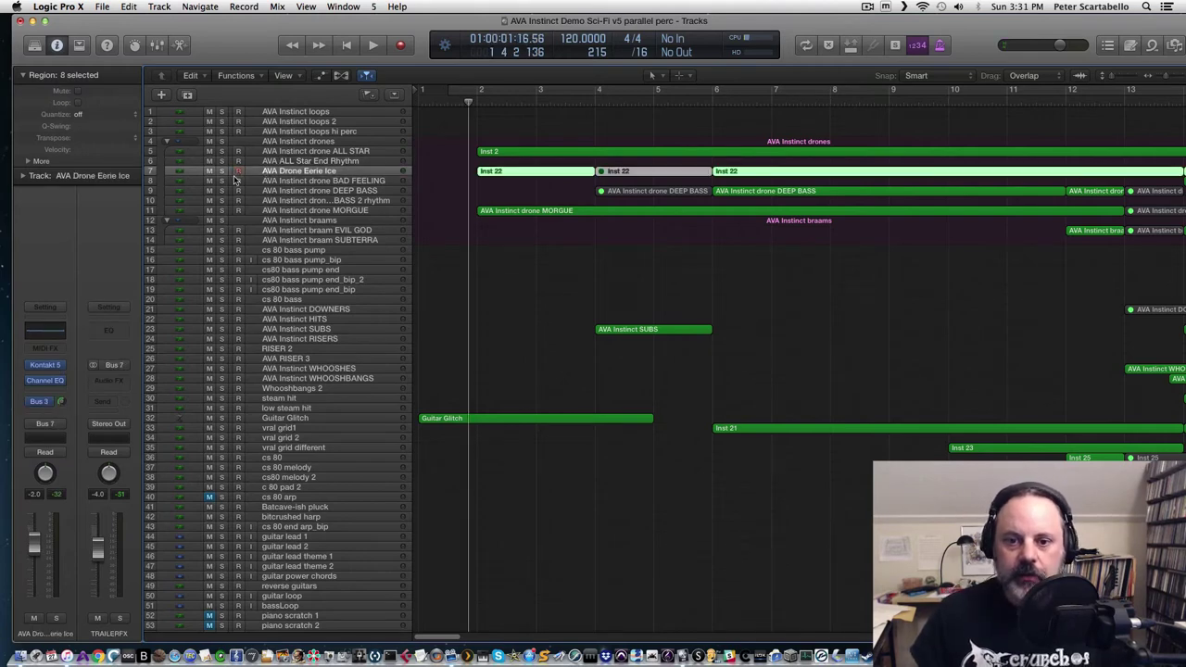
left_click(222, 172)
key("space")
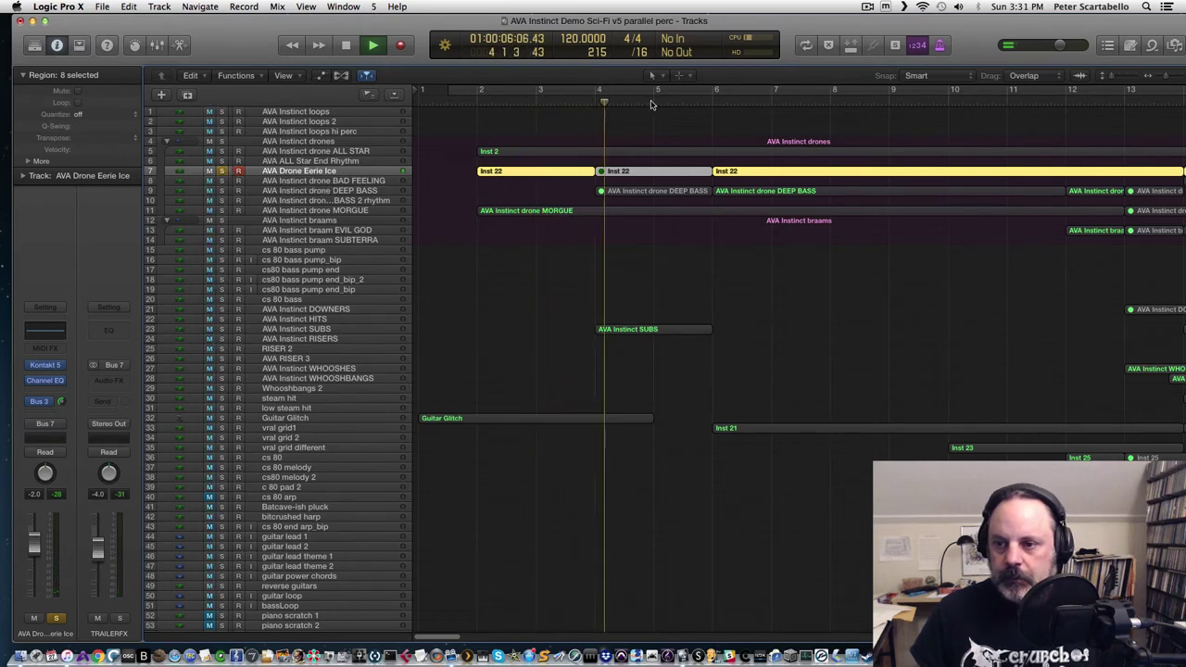
Step: Replay the Eerie Ice drone from the middle of bar 5 and from just before bar 2, and unsolo it with the playhead at bar 2
key("space")
left_click(678, 105)
key("space")
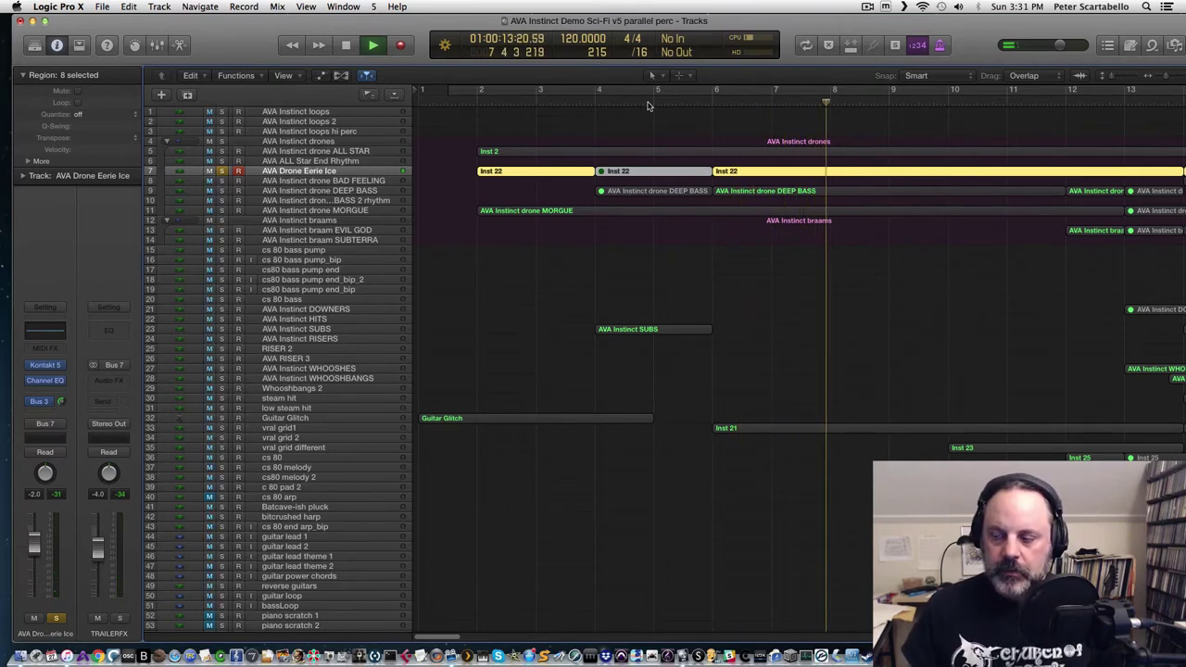
key("space")
left_click(461, 104)
key("space")
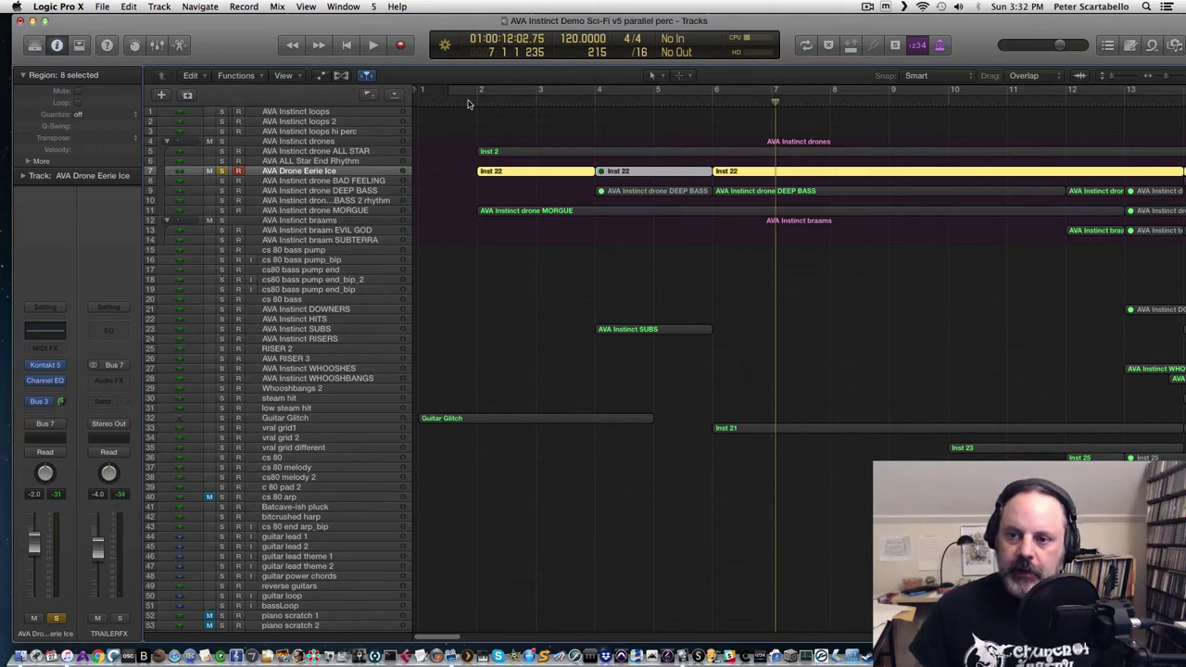
key("space")
left_click(476, 100)
left_click(221, 172)
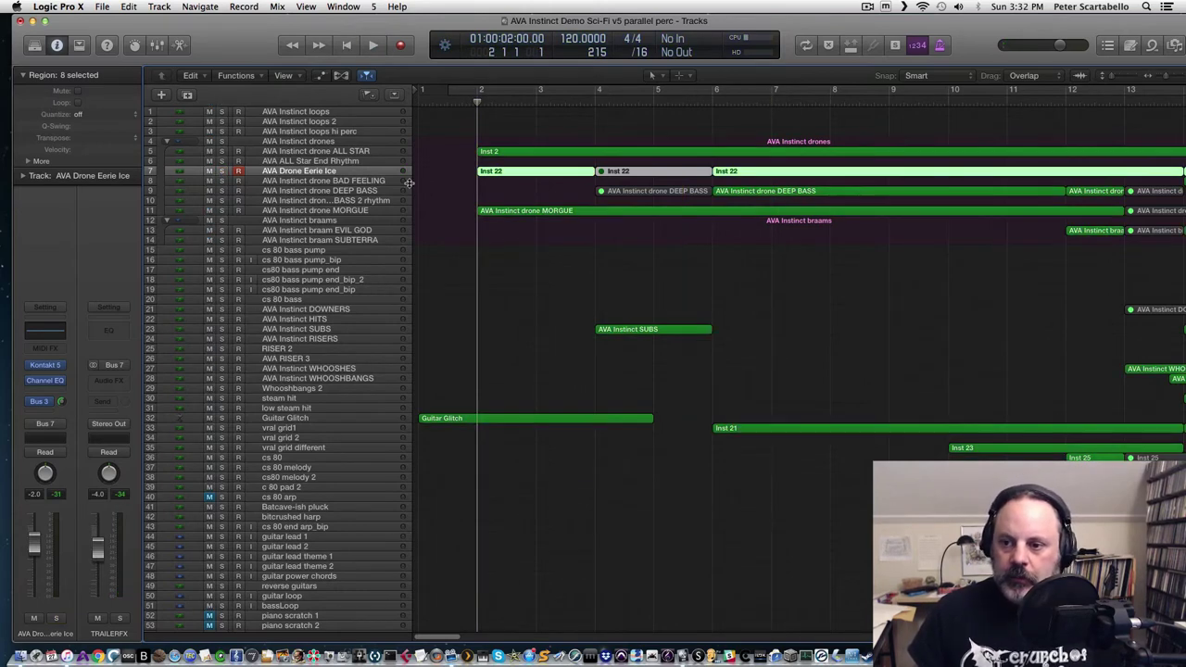
Step: Solo and select the AVA Instinct drone DEEP BASS track and play it from just before bar 6
left_click(696, 102)
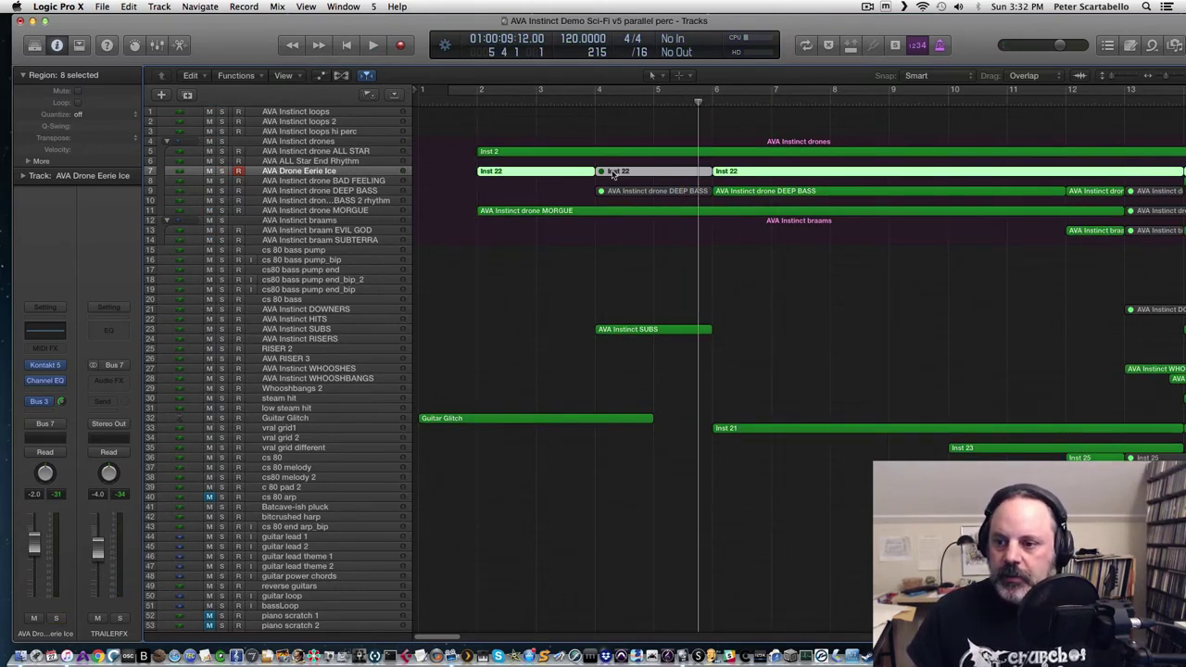
left_click(221, 190)
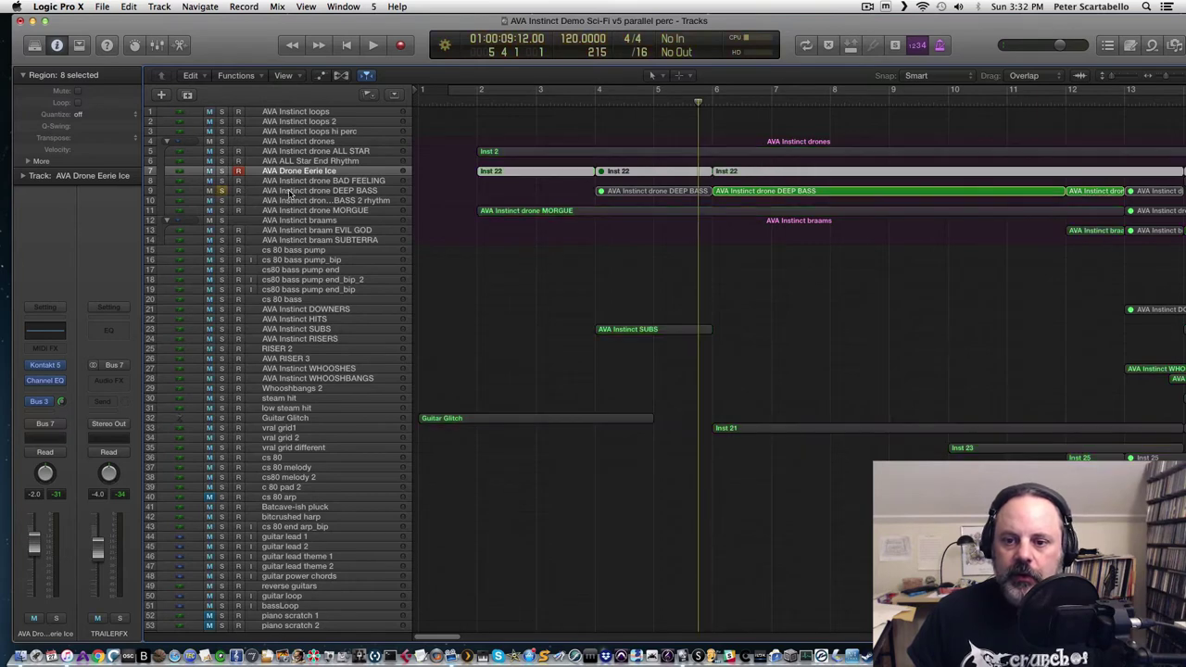
left_click(301, 191)
key("space")
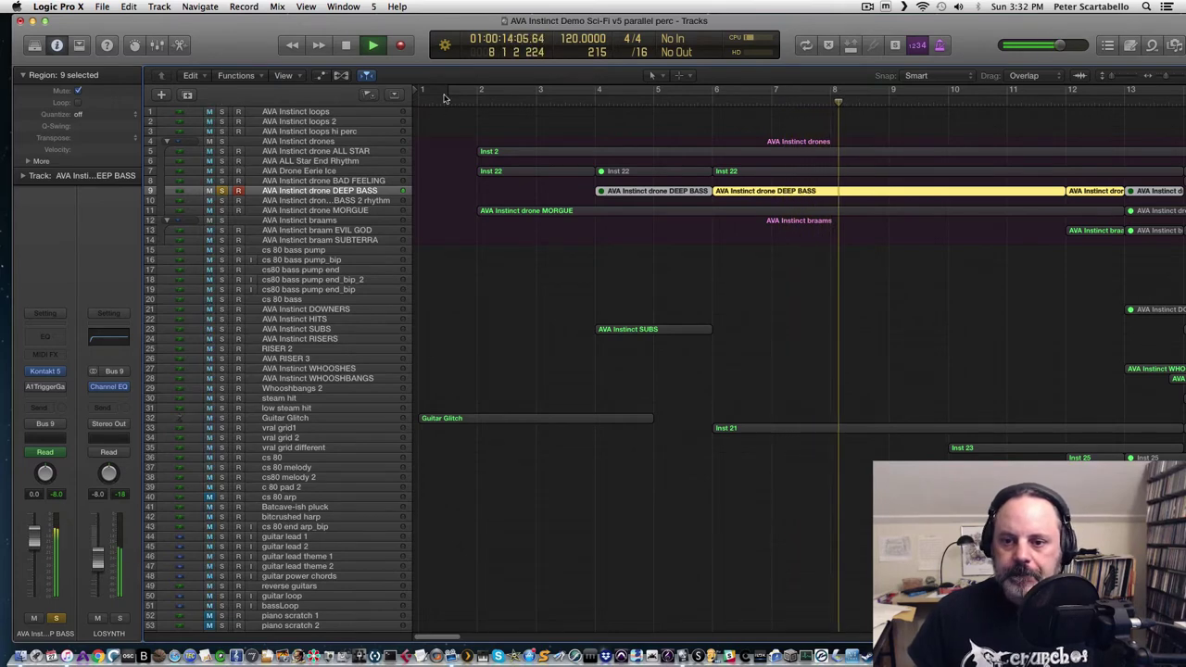
Step: Replay the soloed DEEP BASS drone from just before bar 6, and return the playhead to just before bar 2
key("space")
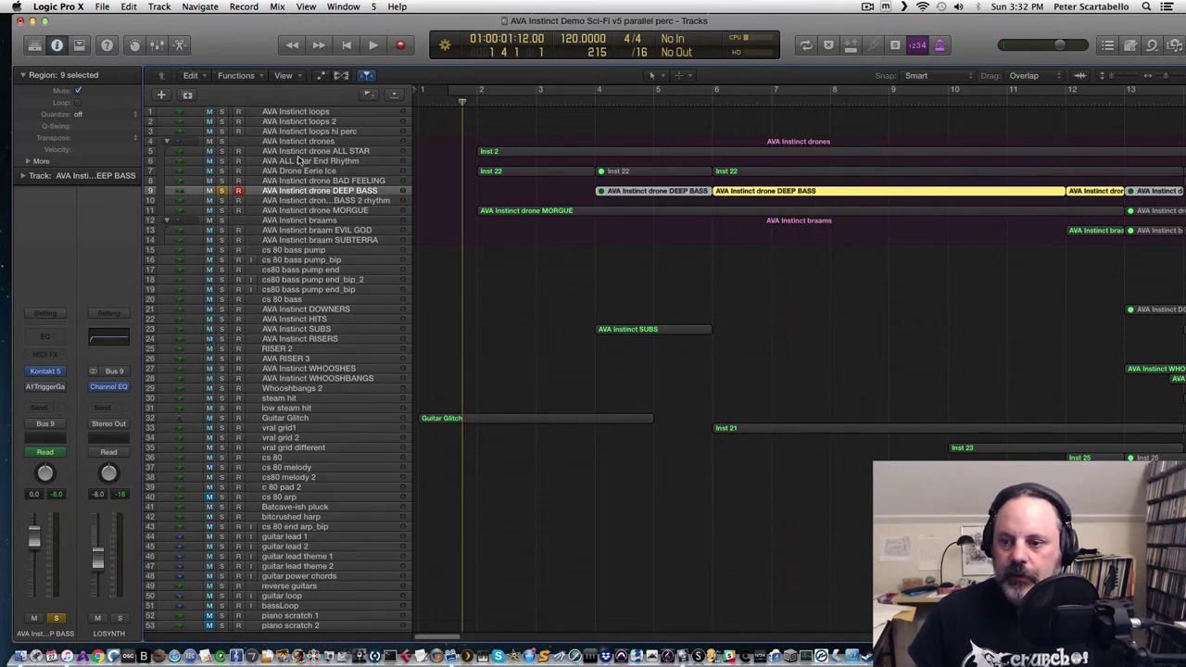
left_click(698, 104)
key("space")
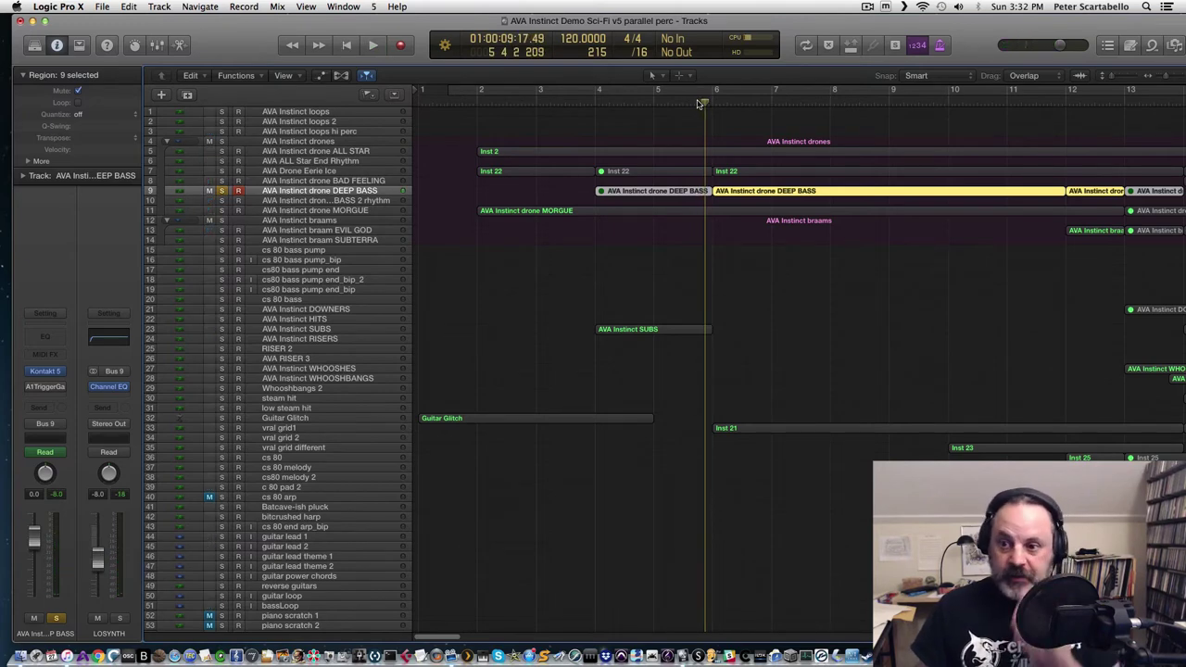
key("space")
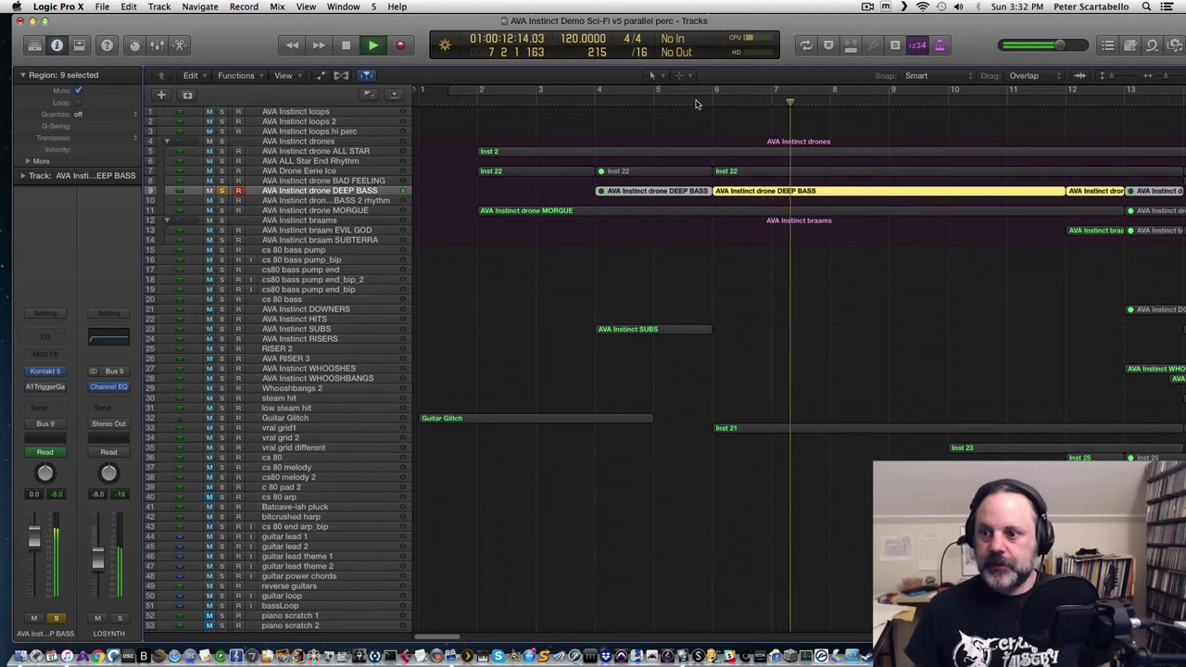
key("space")
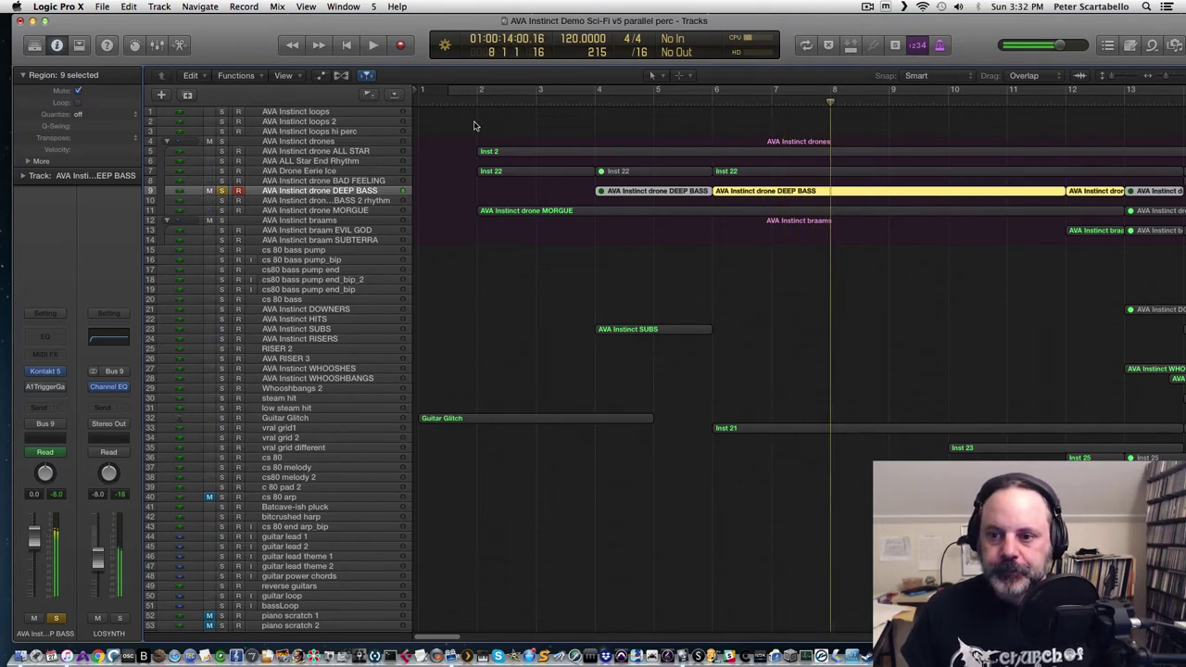
left_click(466, 103)
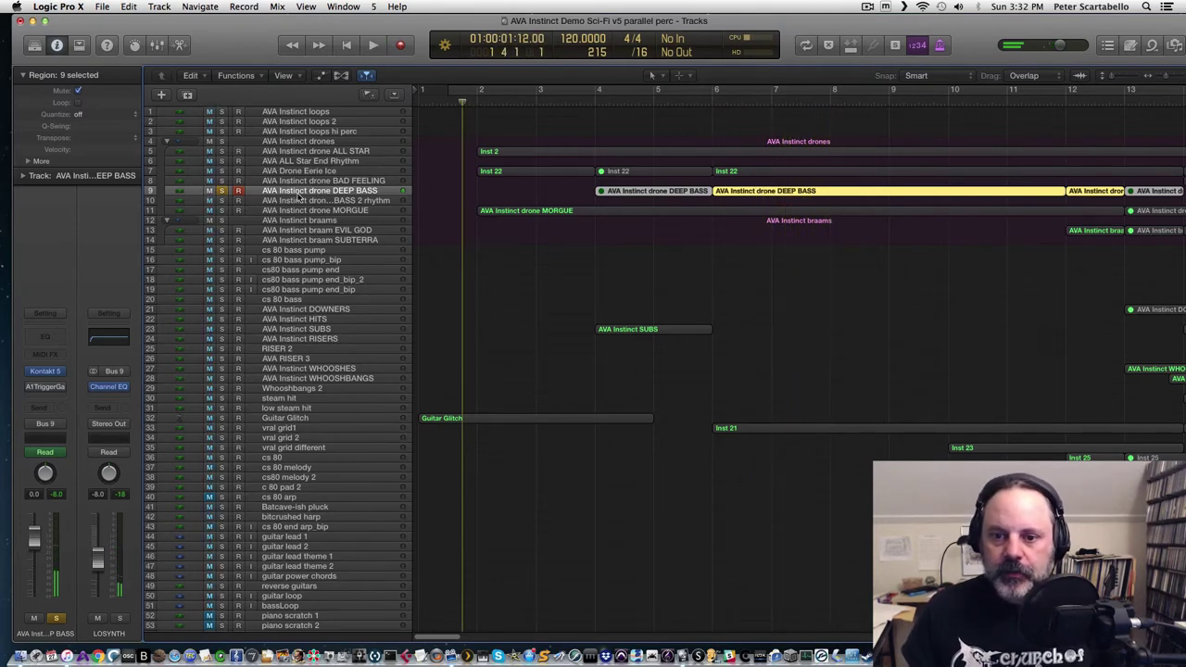
Step: With only the AVA Instinct drone MORGUE track soloed, play its region in the Piano Roll from just before bar 12
left_click(222, 210)
key("p")
key("space")
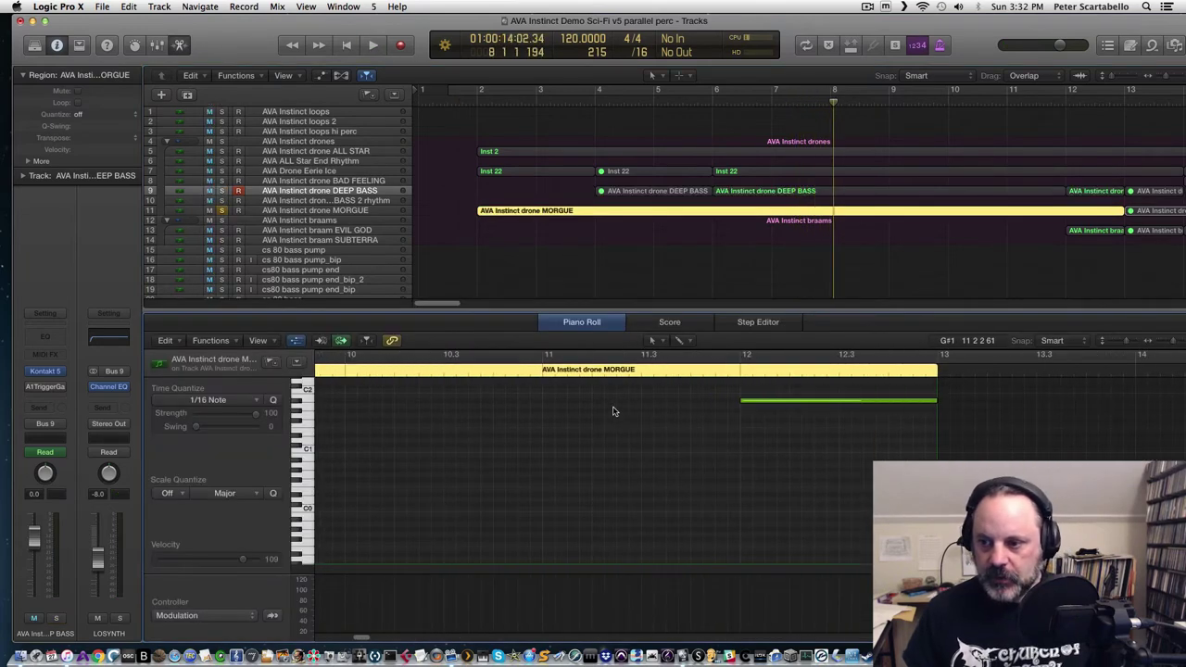
left_click(690, 369)
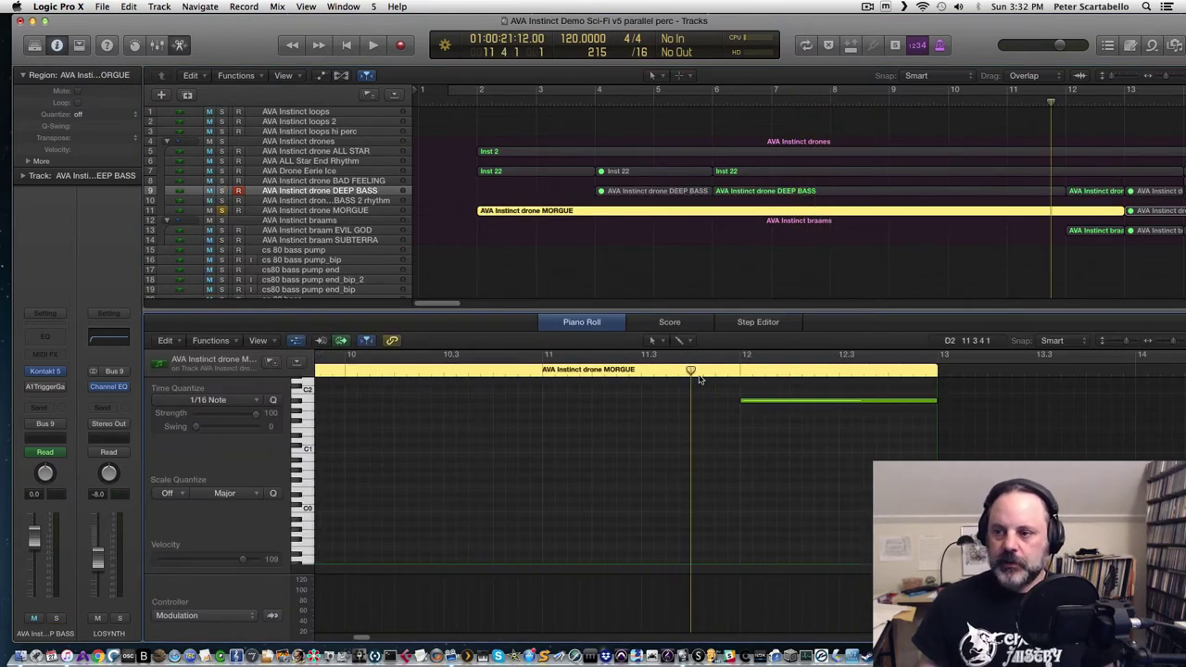
key("space")
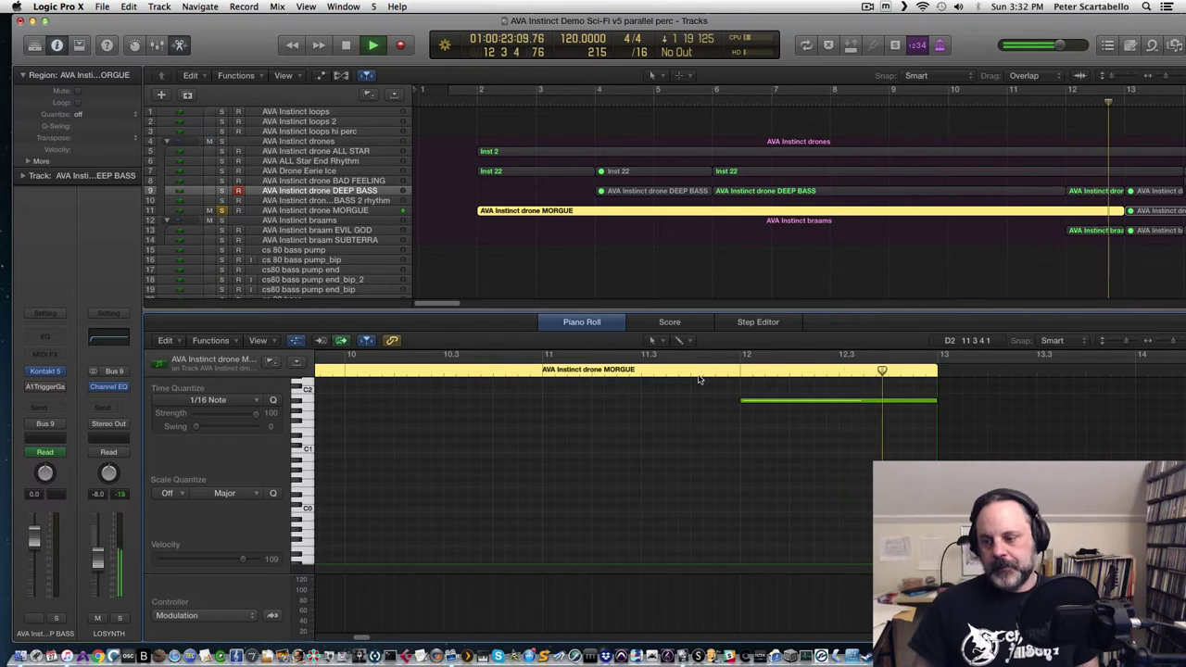
key("space")
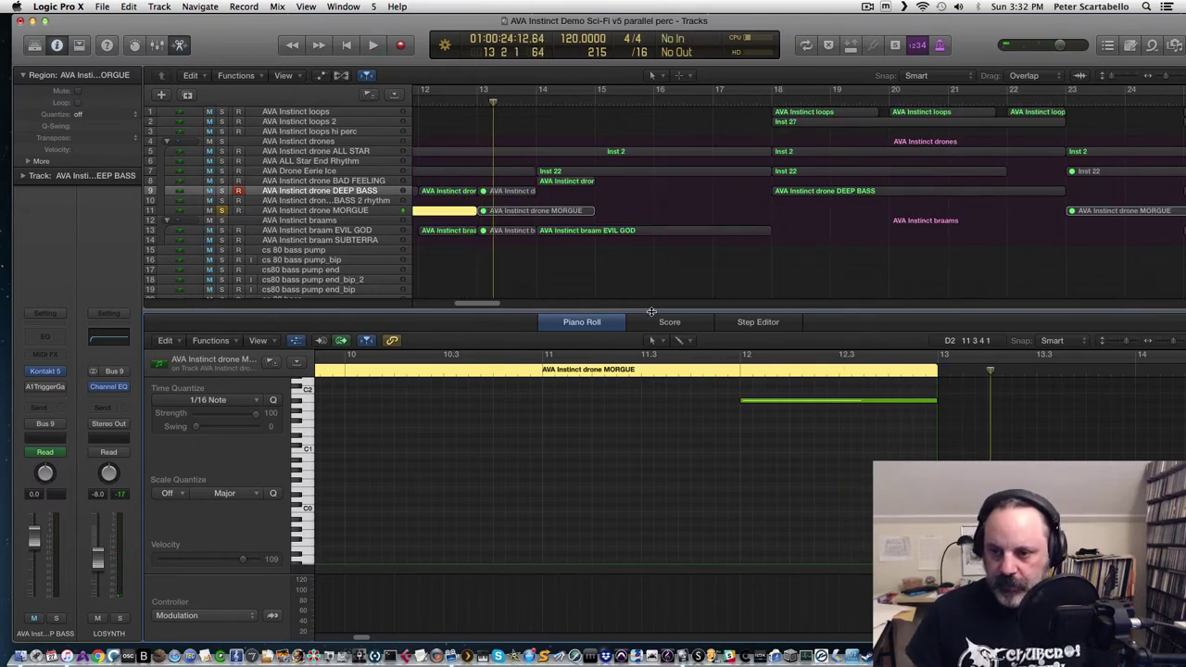
Step: Close the Piano Roll to restore the full-height track arrangement
left_click_drag(651, 313, 642, 571)
left_click_drag(501, 638, 479, 639)
key("ctrl+m")
Step: Play the MORGUE drone again from just before bar 12, stop playback and turn off its solo
left_click(579, 100)
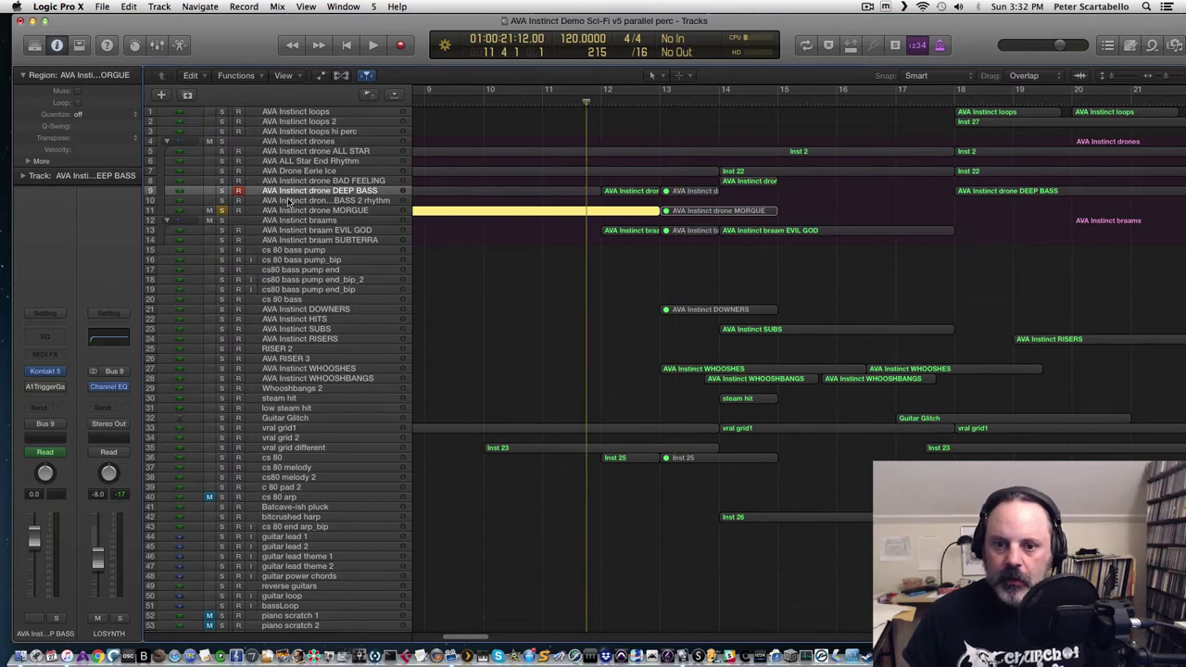
left_click(226, 213)
key("space")
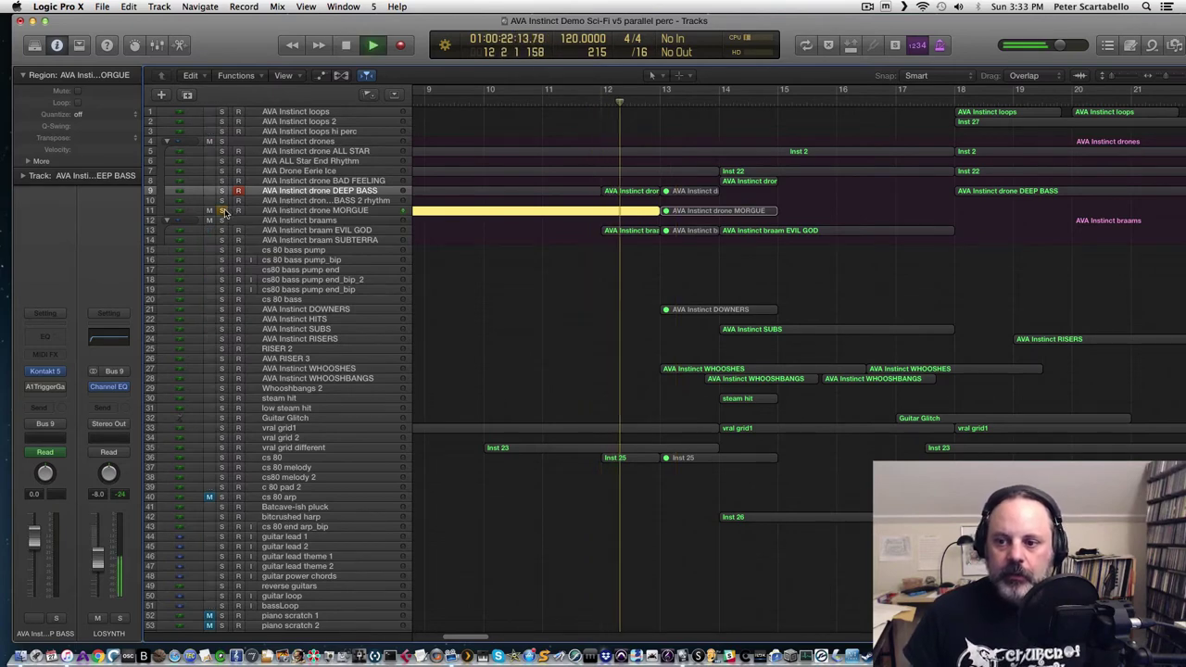
key("space")
left_click(222, 211)
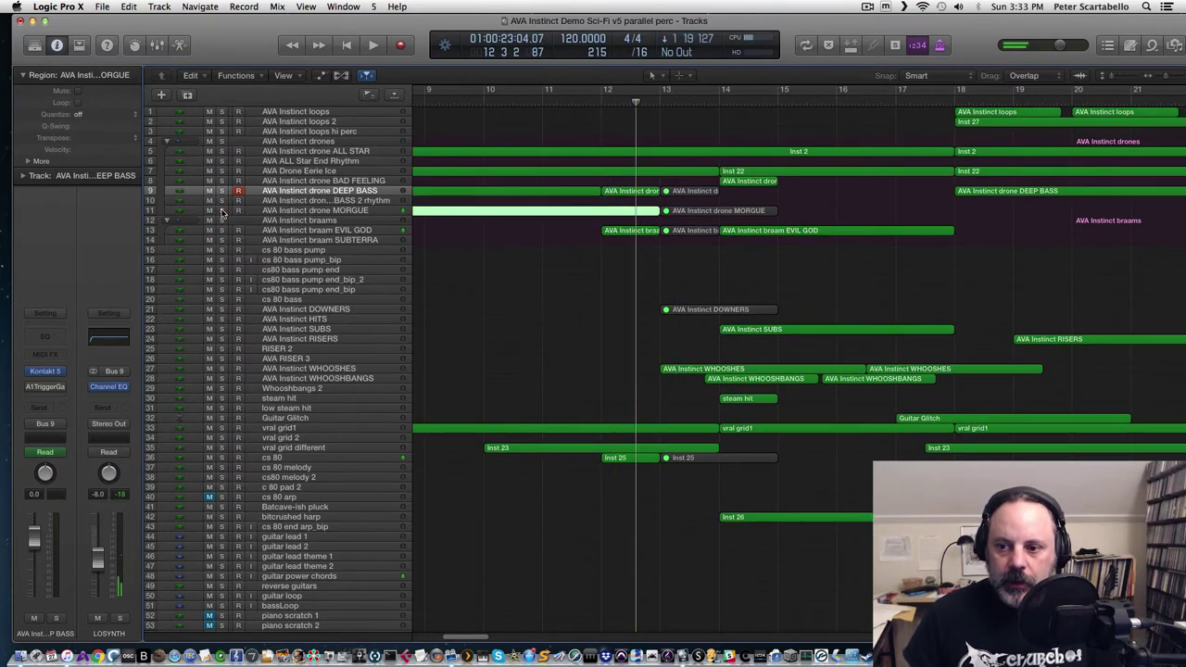
Step: Solo the drone MORGUE and braam EVIL GOD tracks, play them from just before bar 12, and return the playhead to 11 4 1
left_click(222, 211)
left_click(221, 230)
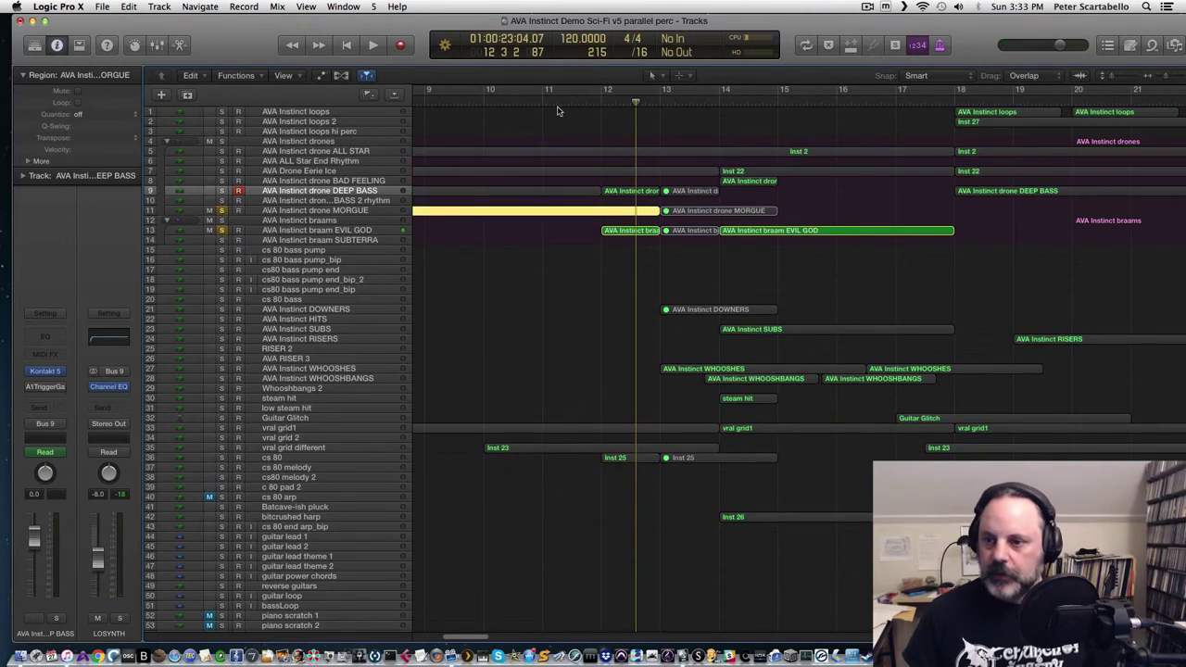
left_click(585, 102)
key("space")
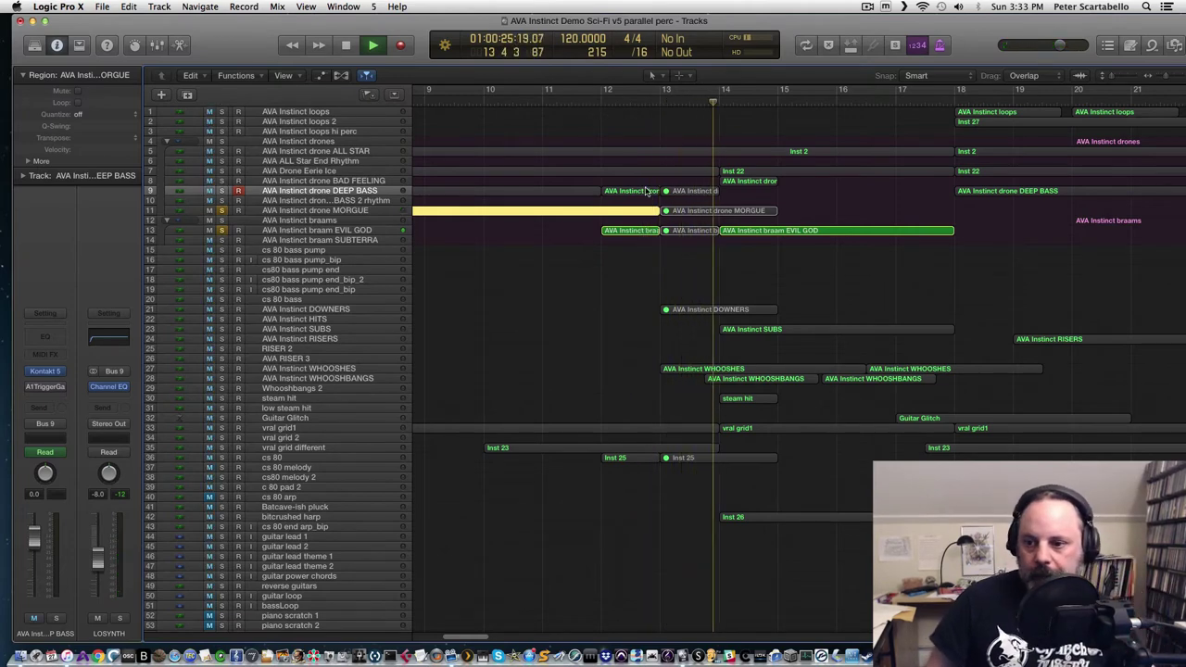
key("space")
left_click(585, 105)
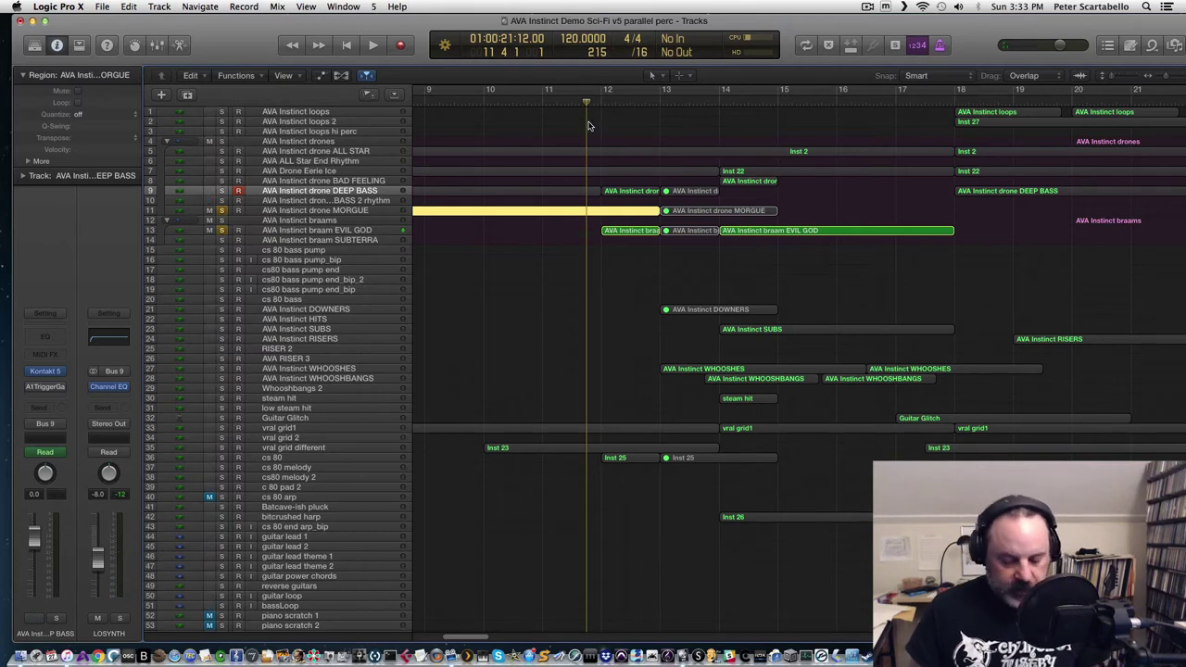
Step: Show track automation, move the MORGUE drone's −∞ volume point back to bar 13, and play the soloed pair from 11 4 1
key("a")
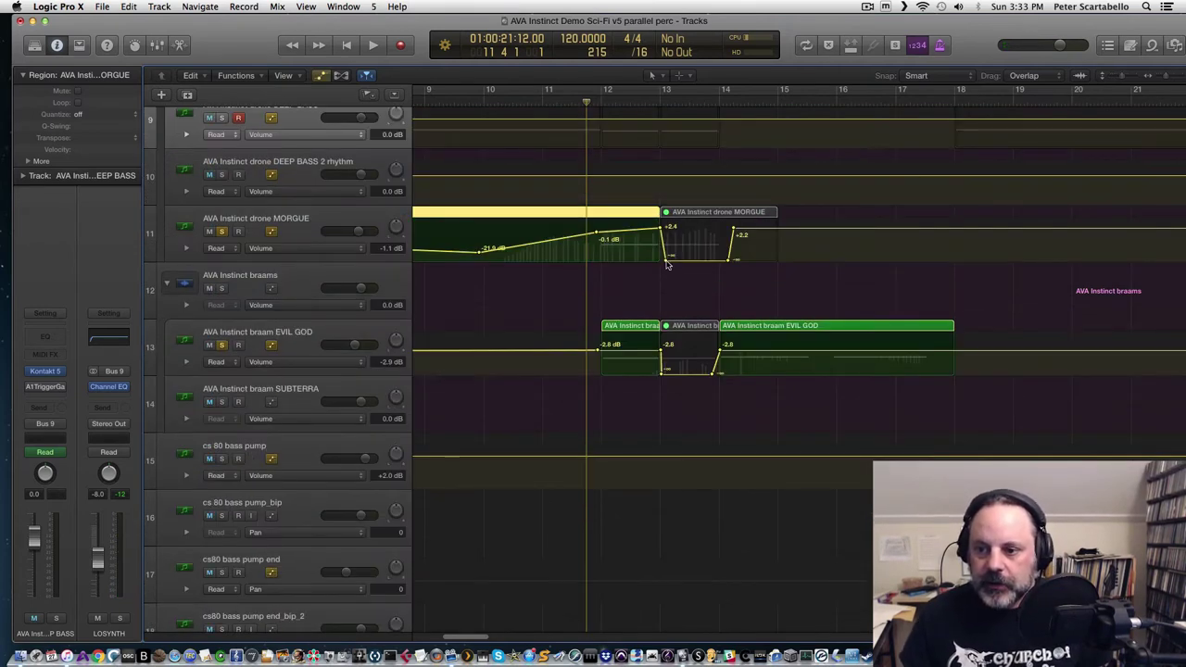
left_click(662, 260)
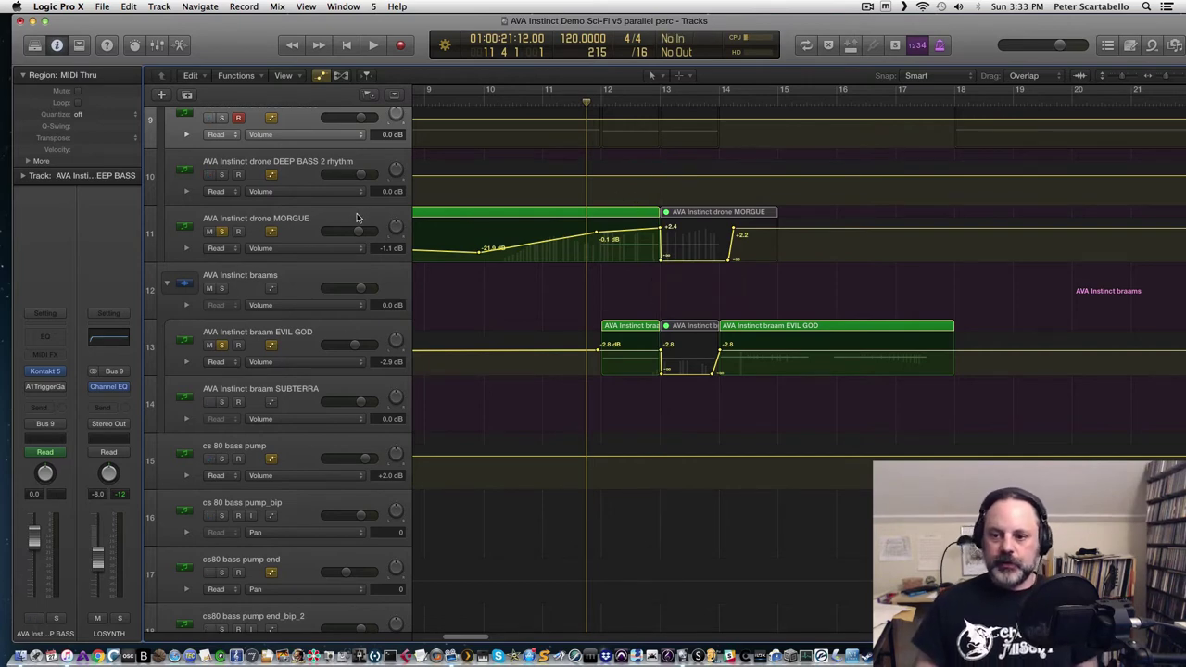
key("space")
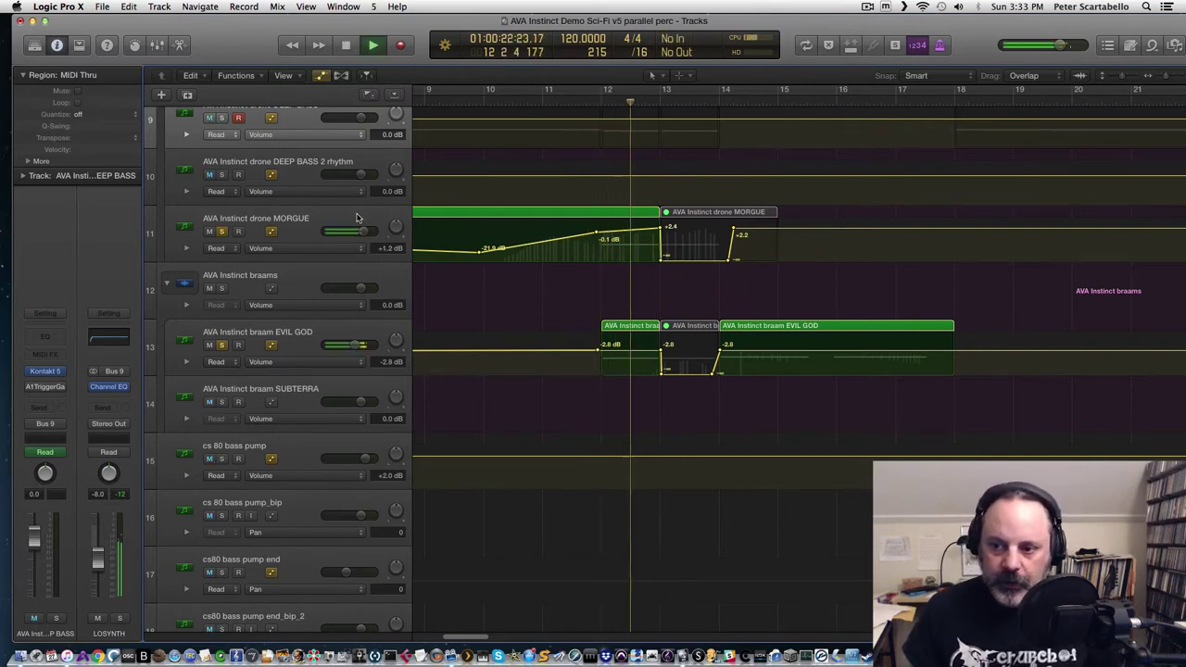
key("space")
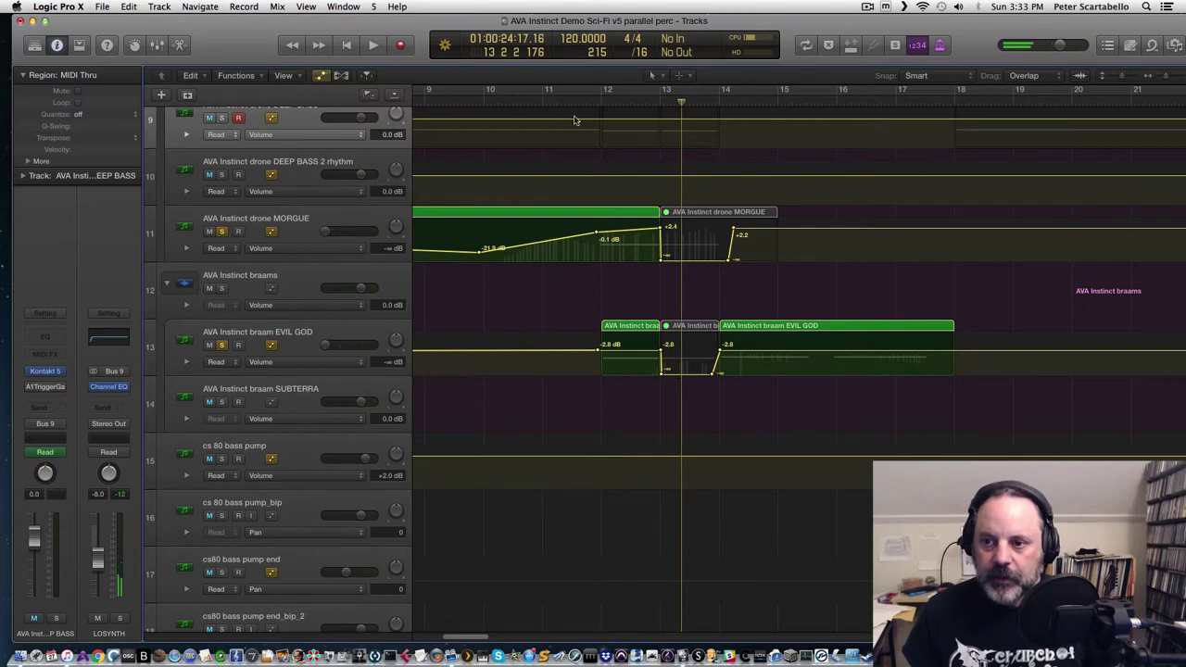
left_click(586, 102)
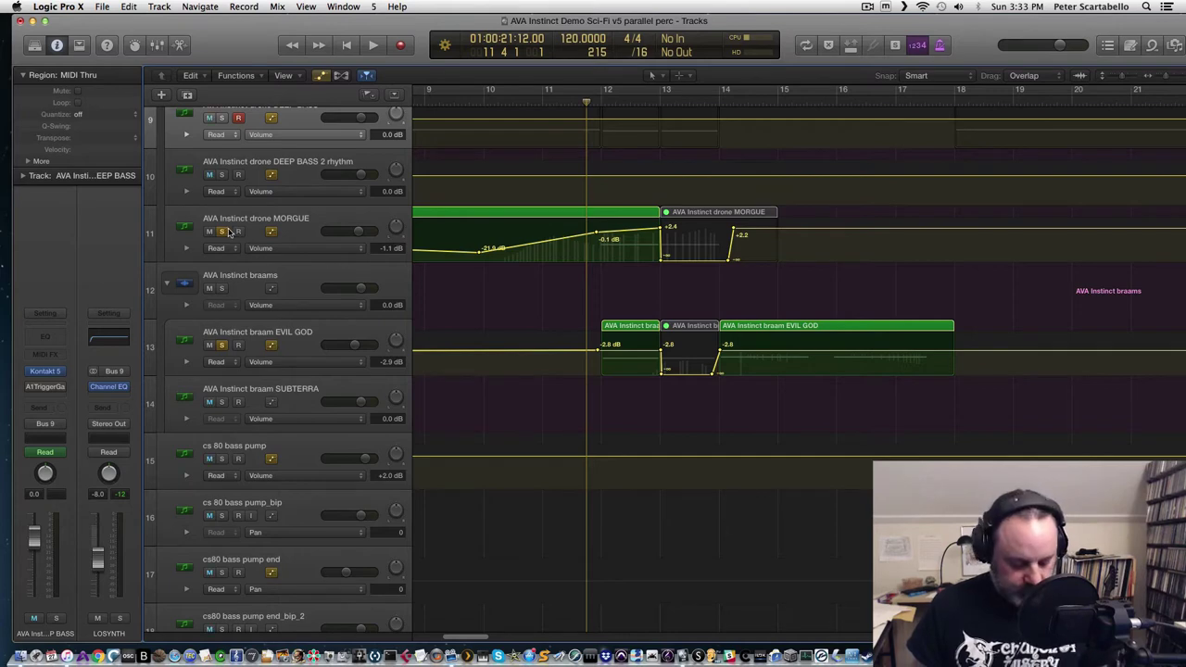
Step: Delete the MORGUE drone's −∞ volume point at bar 13, audition the passage, and re-create the point at 13 1 1 145 with −∞ dB
left_click(661, 262)
key("space")
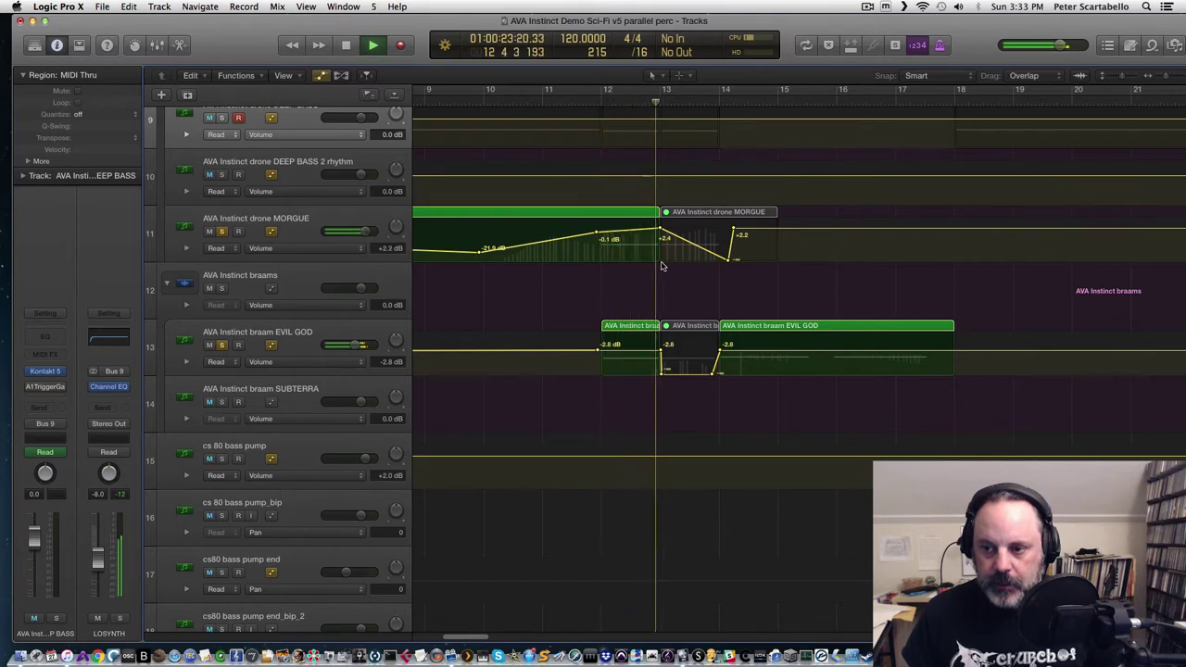
key("space")
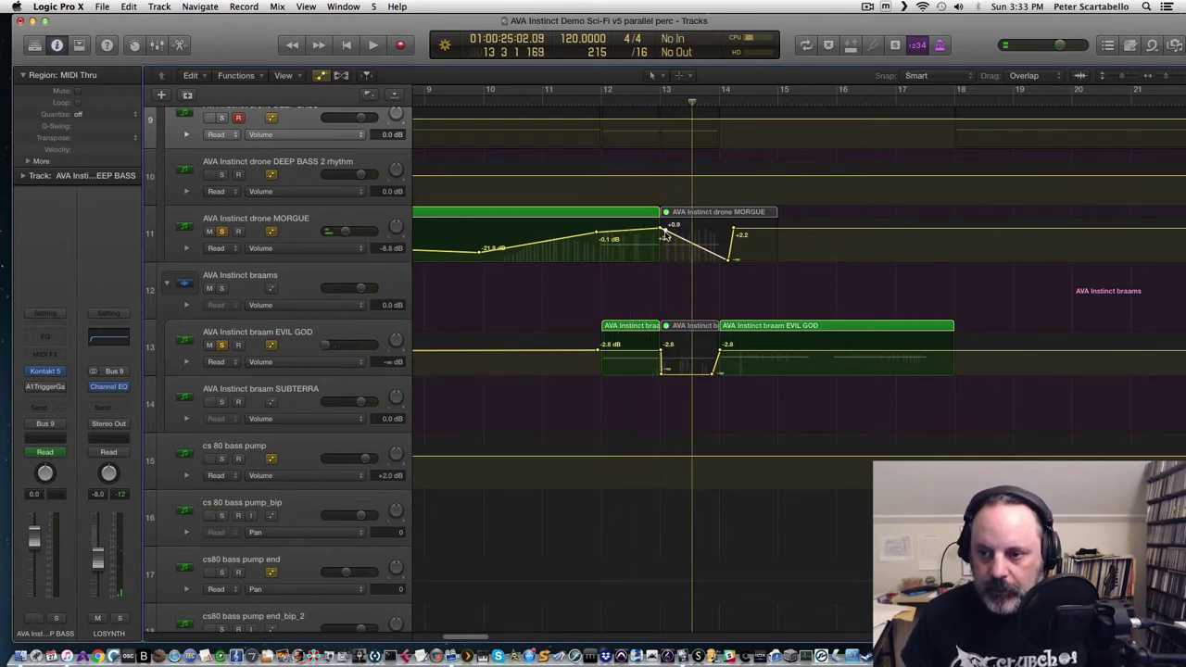
mouse_move(661, 226)
left_mouse_down()
mouse_move(658, 278)
mouse_move(663, 228)
left_mouse_up()
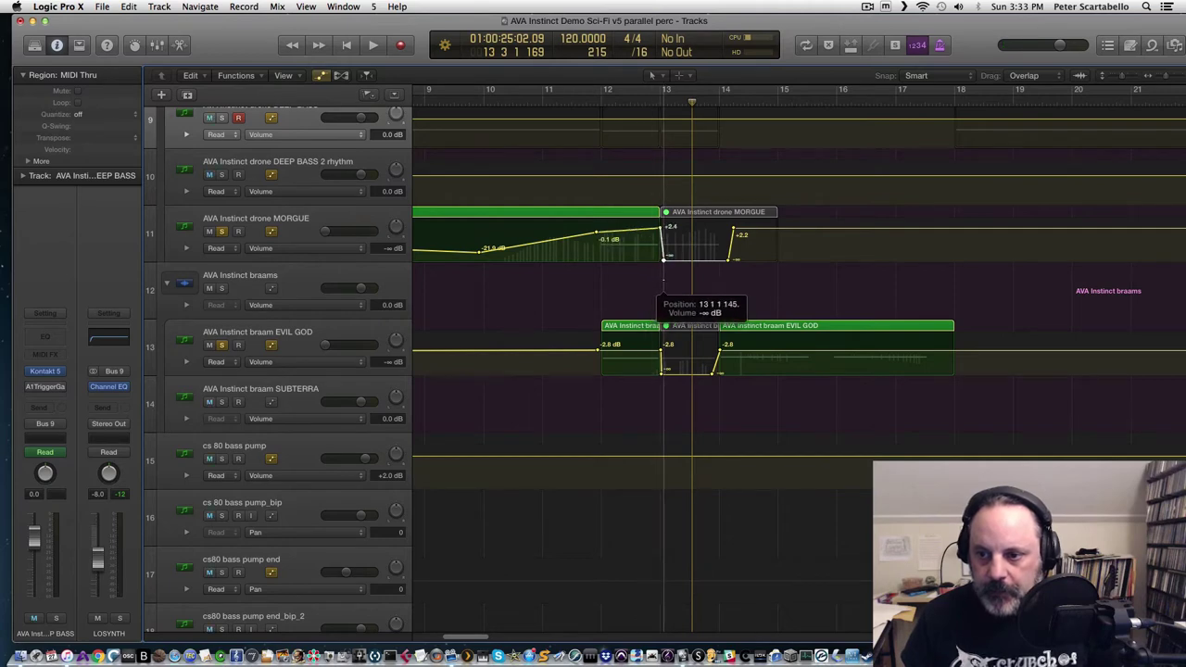
Step: Turn off solo on the drone MORGUE and braam EVIL GOD tracks and return to the compact track view without automation
left_click(222, 232)
left_click(222, 346)
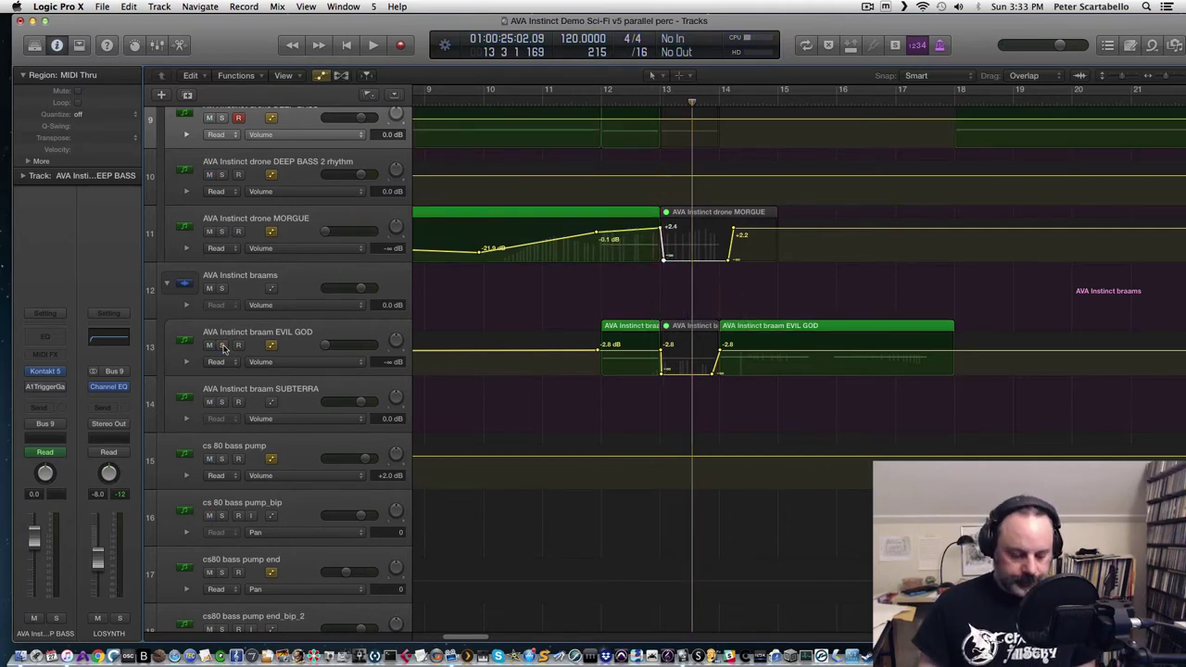
key("z")
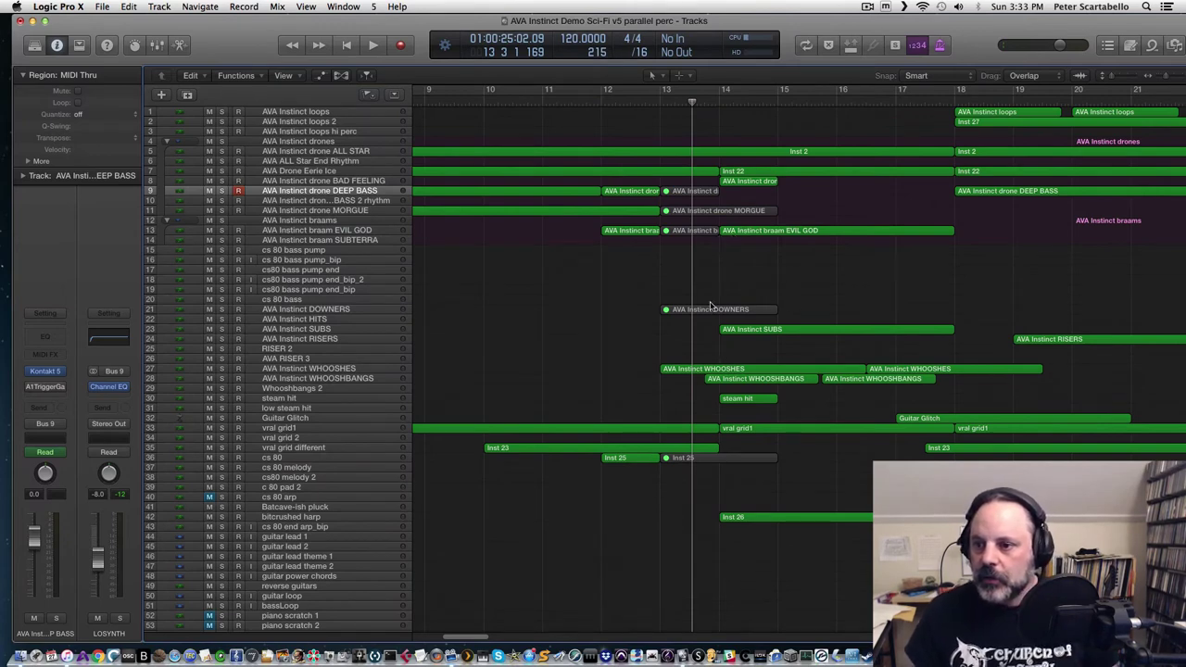
Step: Play the full mix from bar 13 into bar 14, then return the playhead to 13 4 1
key("space")
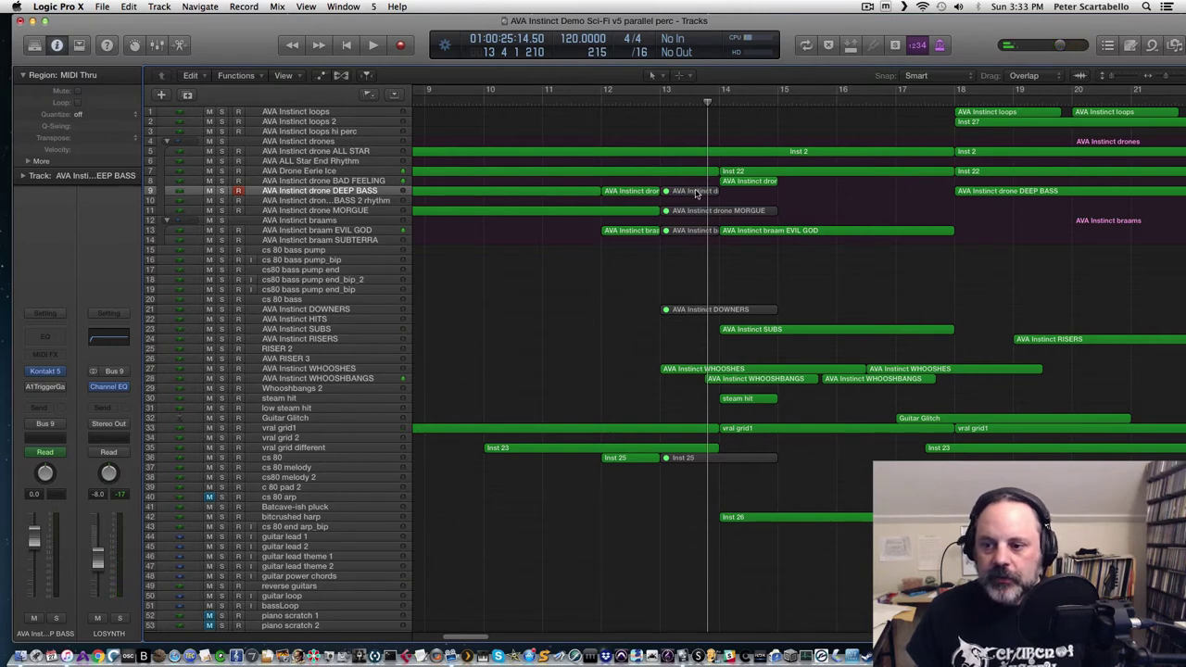
key("space")
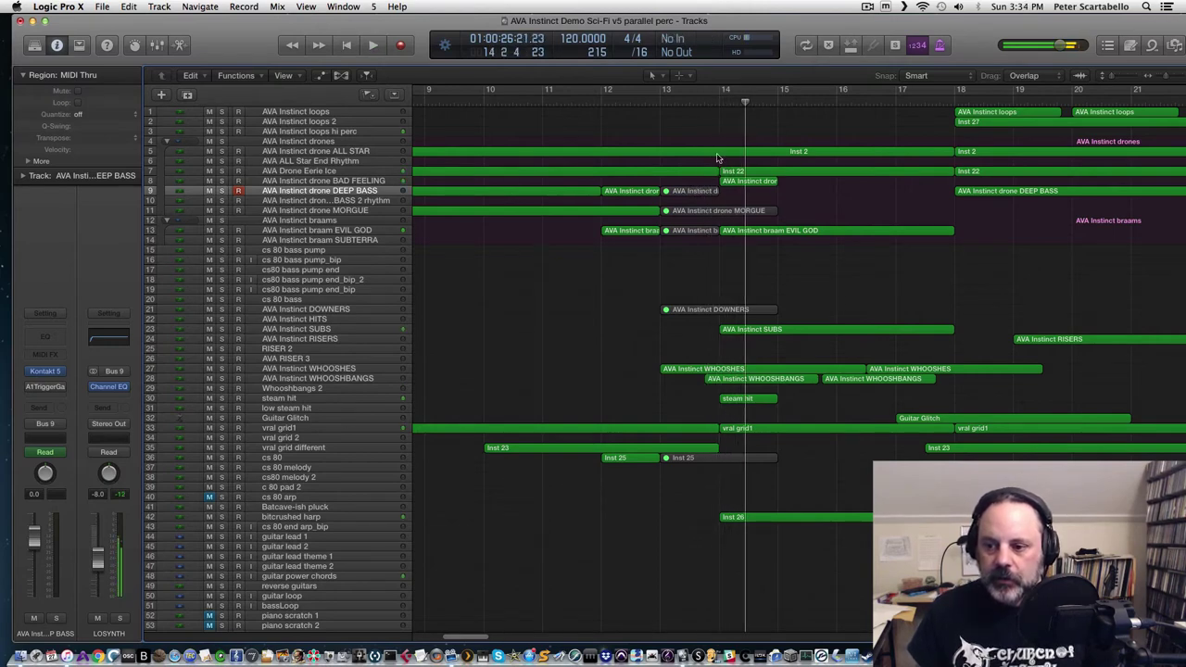
left_click(704, 102)
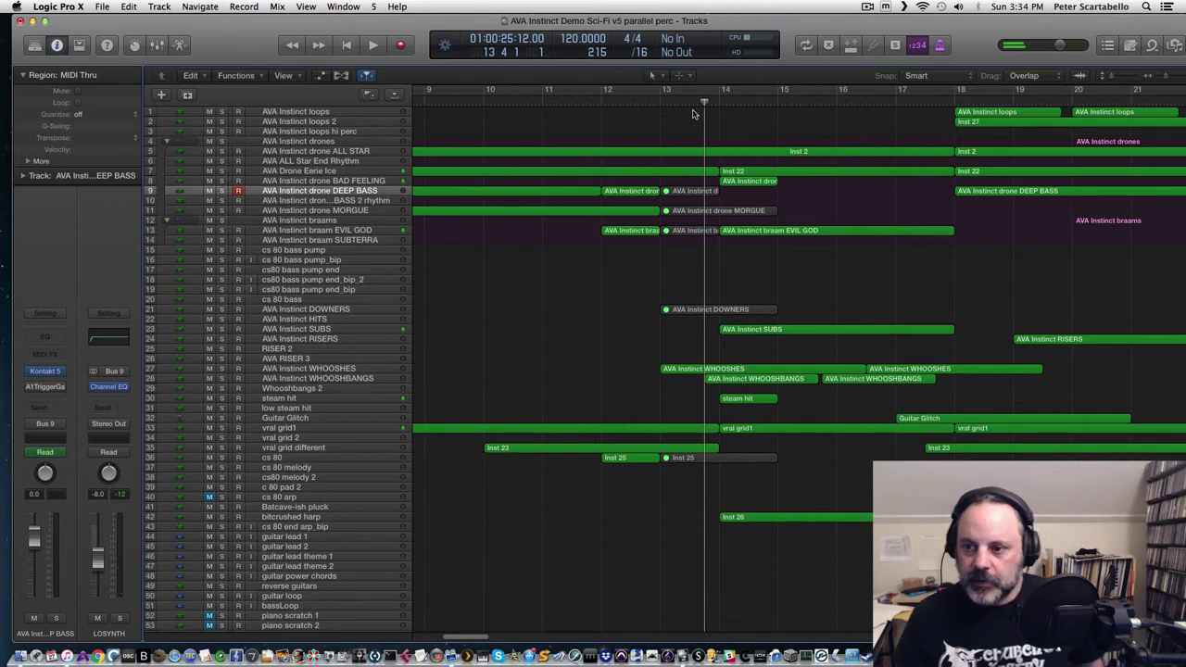
Step: Solo the drone BAD FEELING track, play its region from just before bar 14, then stop and turn off its solo
left_click(222, 180)
key("space")
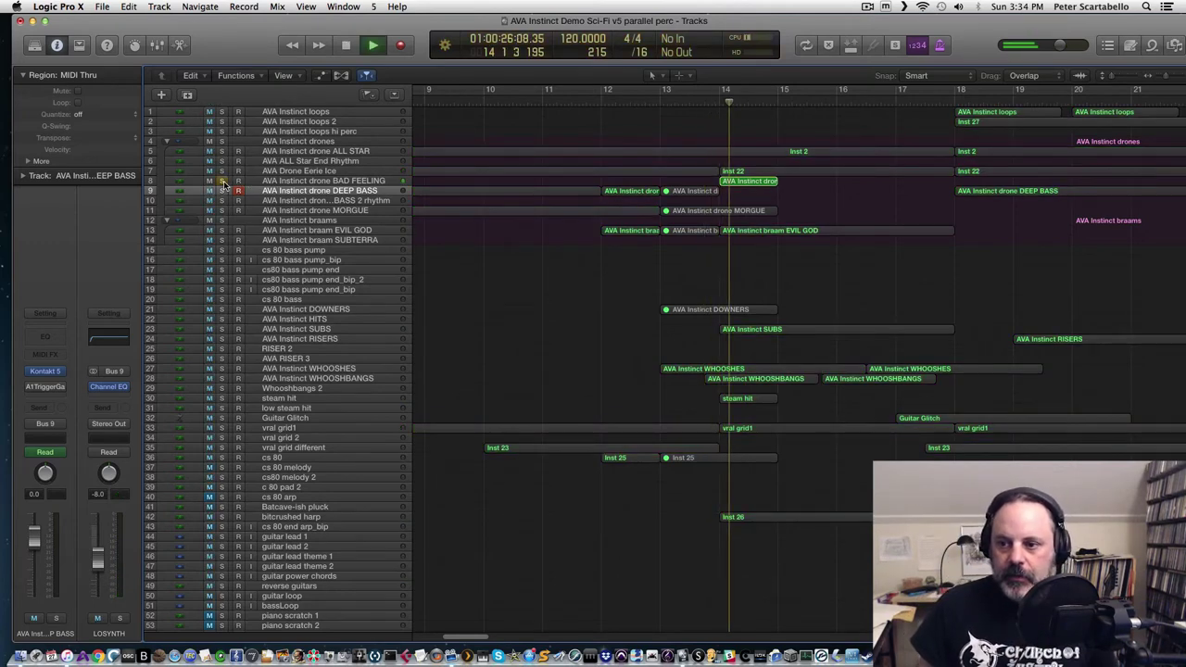
key("space")
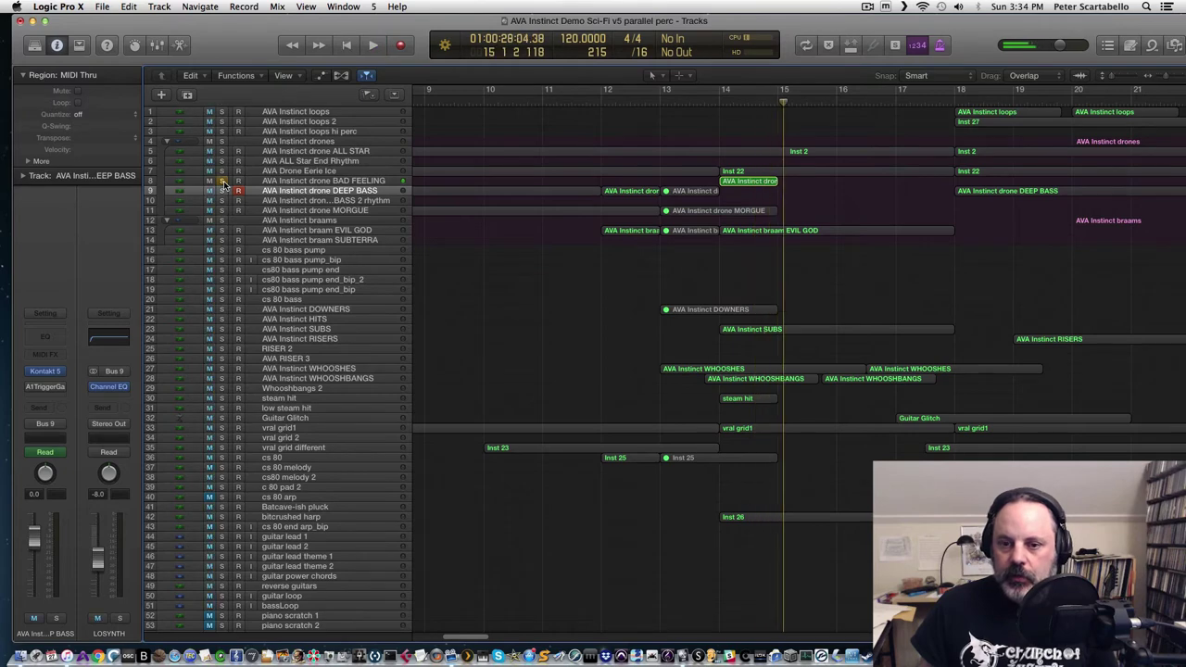
left_click(222, 180)
Step: Replay the bar 14 entrance with all tracks unsoloed from 13 4 1 and stop playback
left_click(706, 101)
key("space")
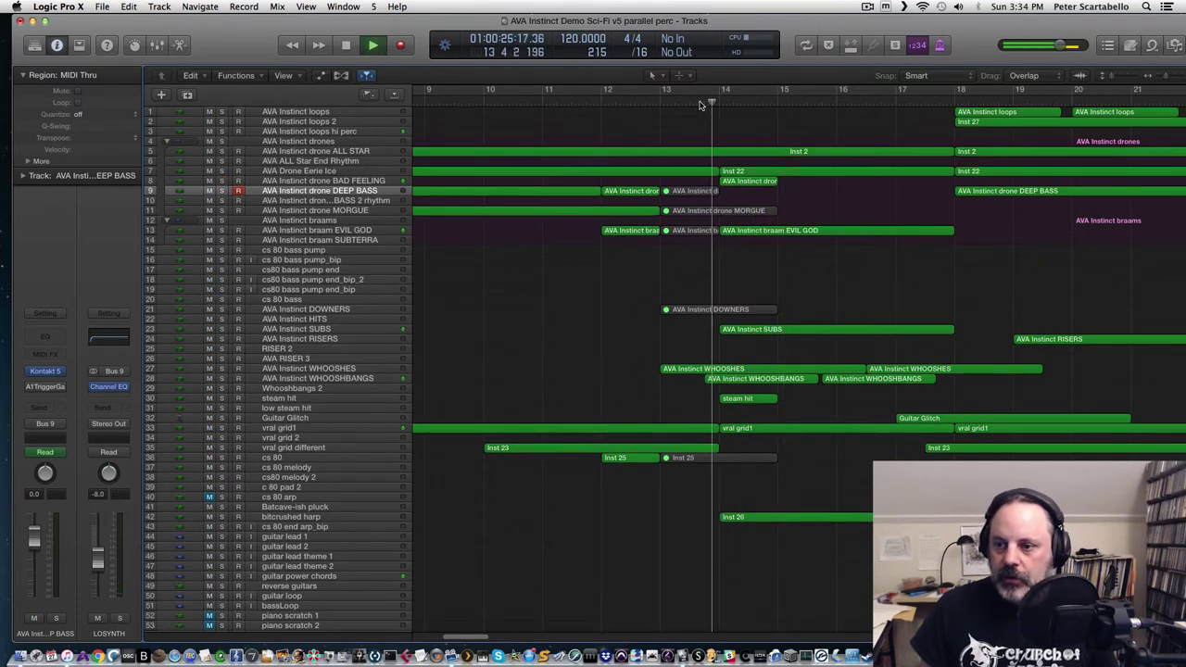
key("space")
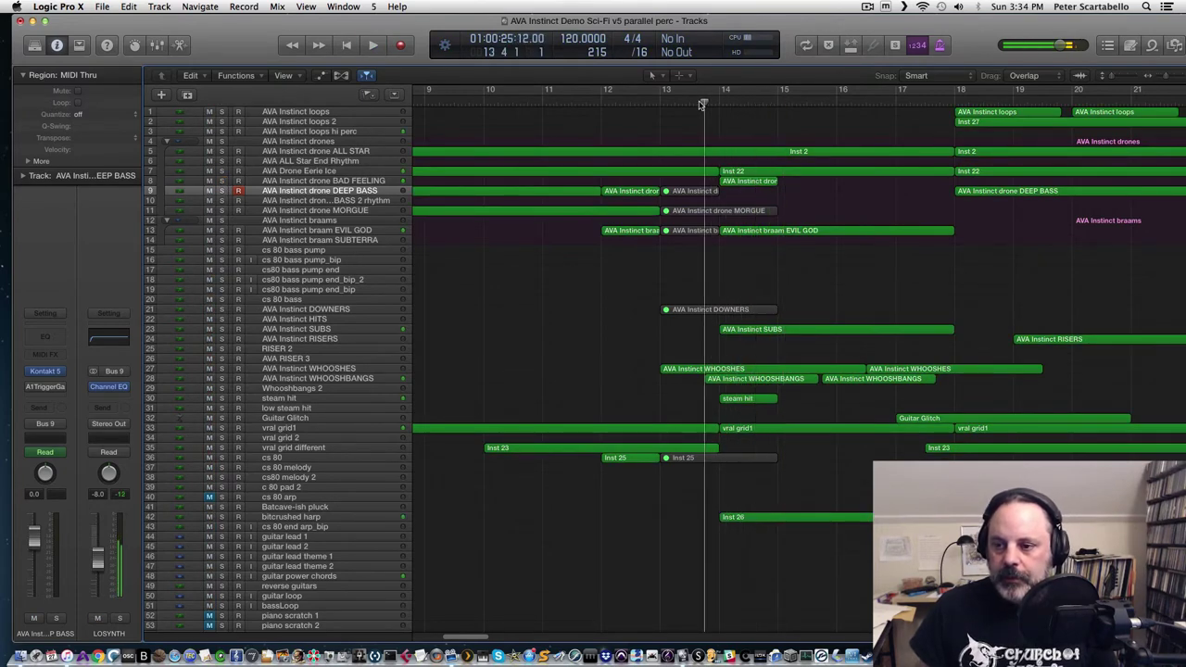
Step: Solo the braam EVIL GOD track, play its entrance at bar 14, and turn off its solo
left_click(222, 230)
key("space")
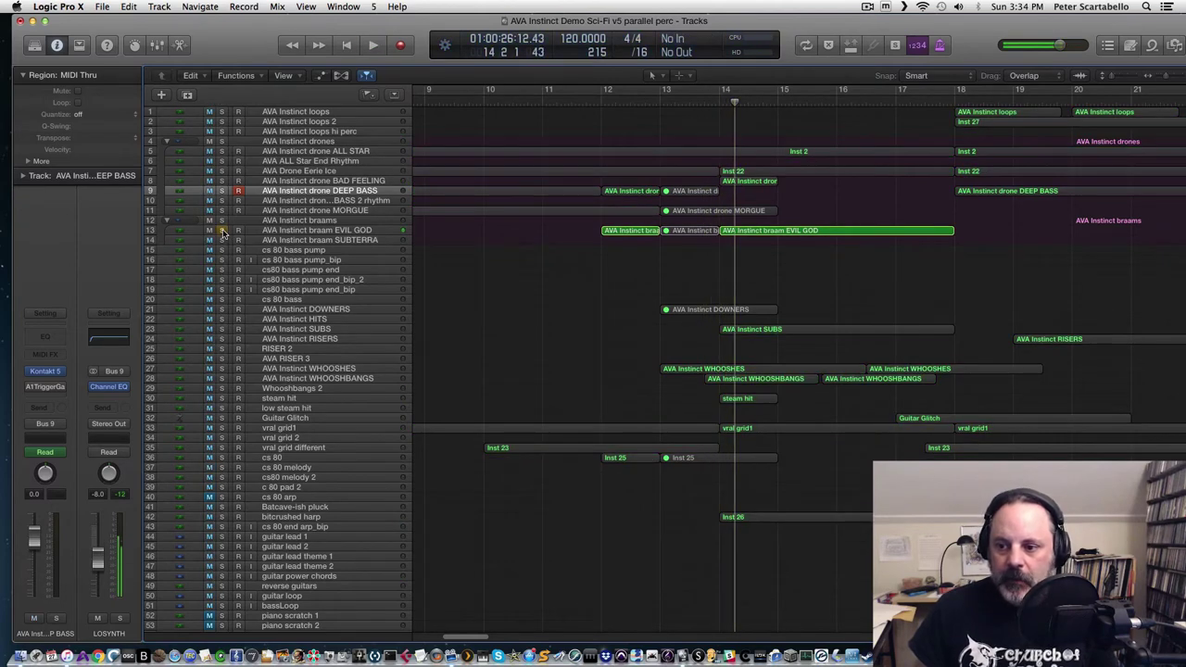
left_click(222, 230)
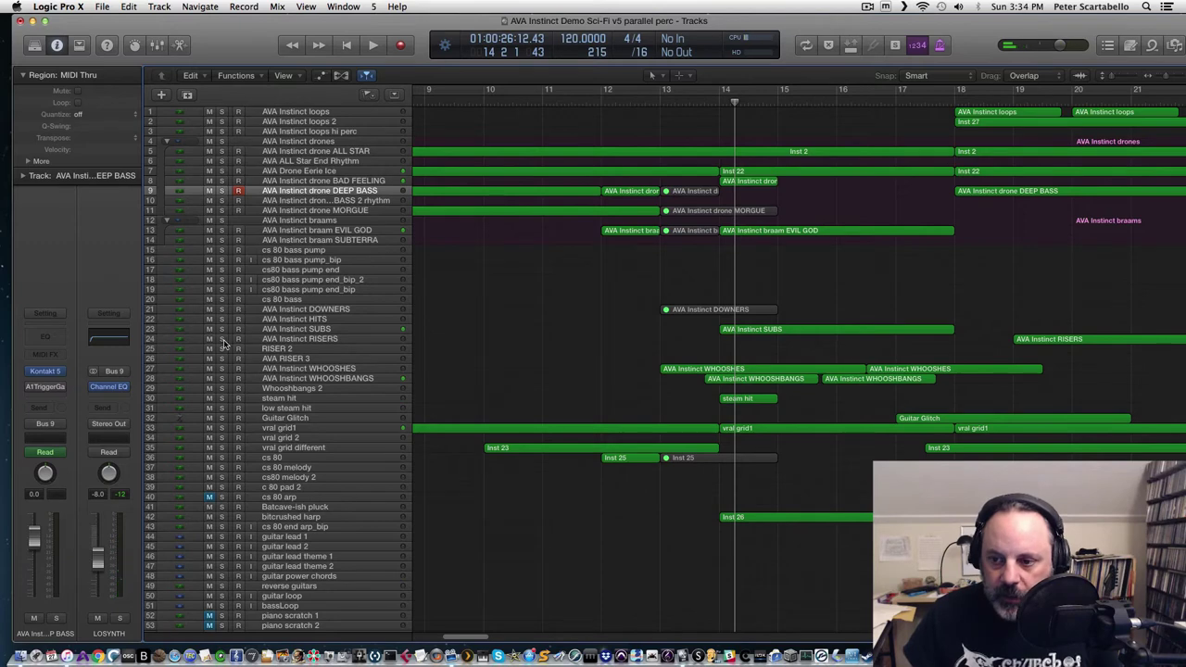
Step: Solo the AVA Instinct SUBS track, play its region from just before bar 14, then stop and turn off its solo
left_click(222, 339)
left_click(222, 339)
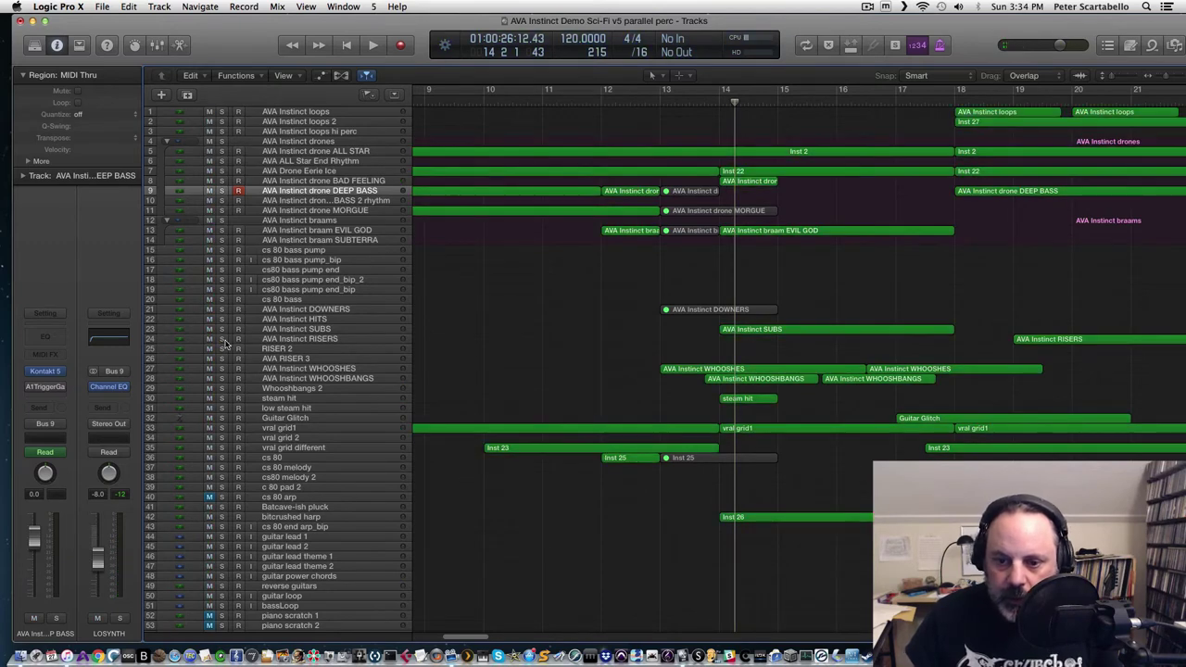
left_click(226, 330)
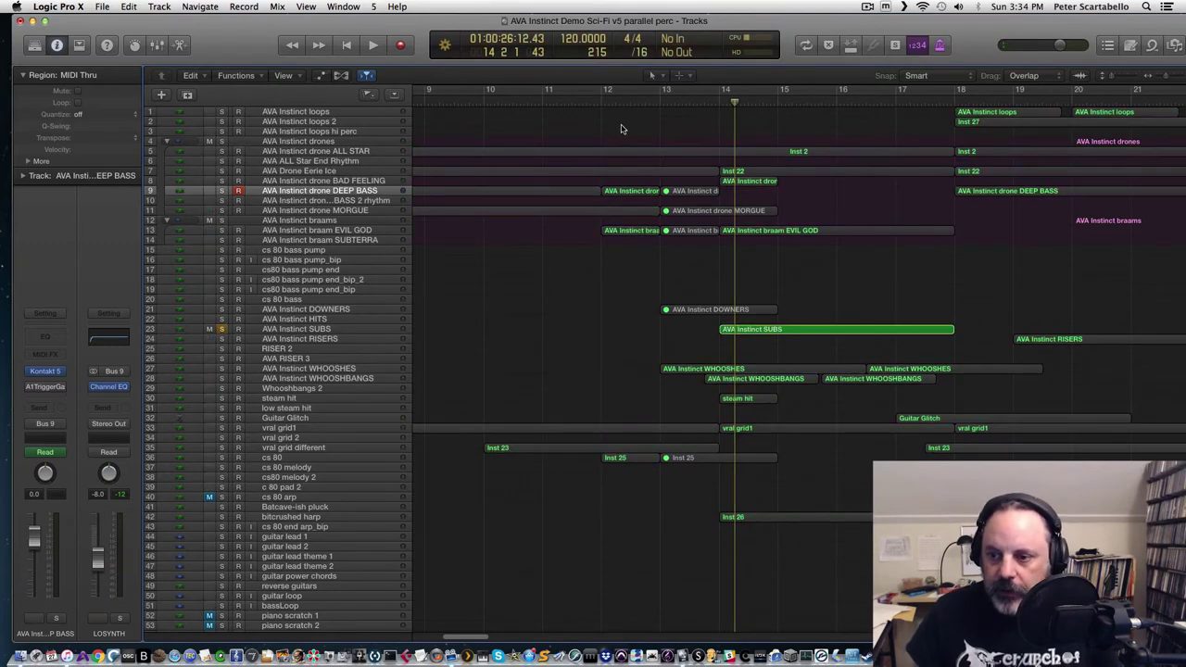
left_click(703, 100)
key("space")
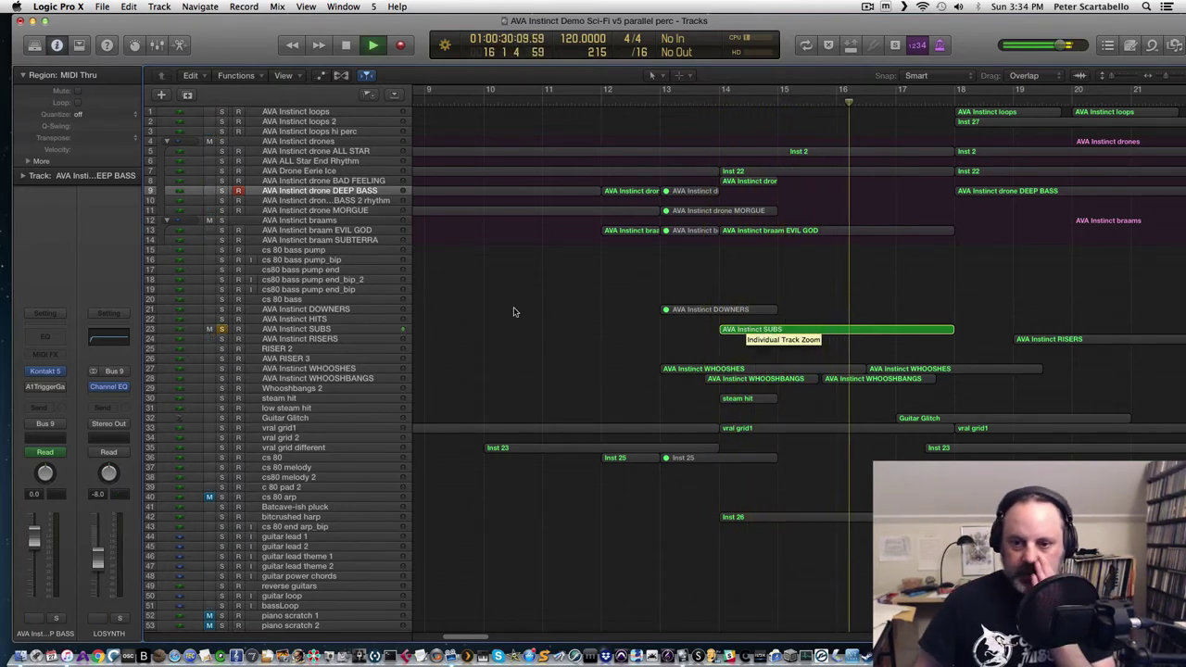
key("space")
left_click(221, 329)
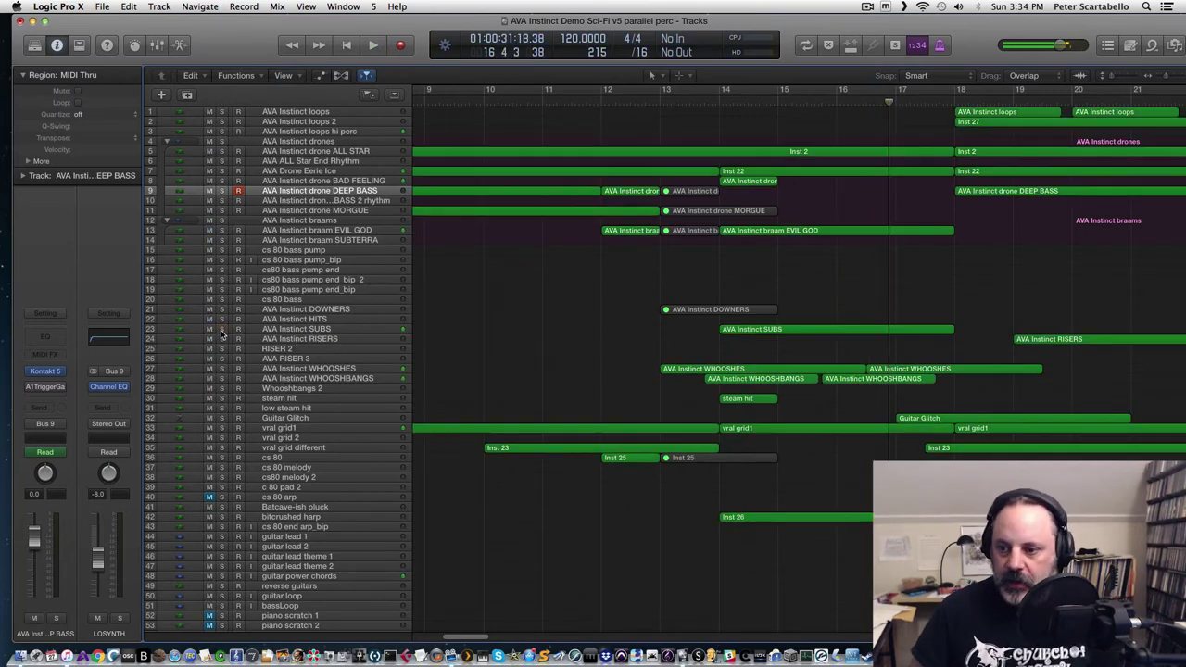
Step: Solo the WHOOSHES and WHOOSHBANGS tracks, play them from bar 13, and return the playhead to 12 4 1
left_click(658, 103)
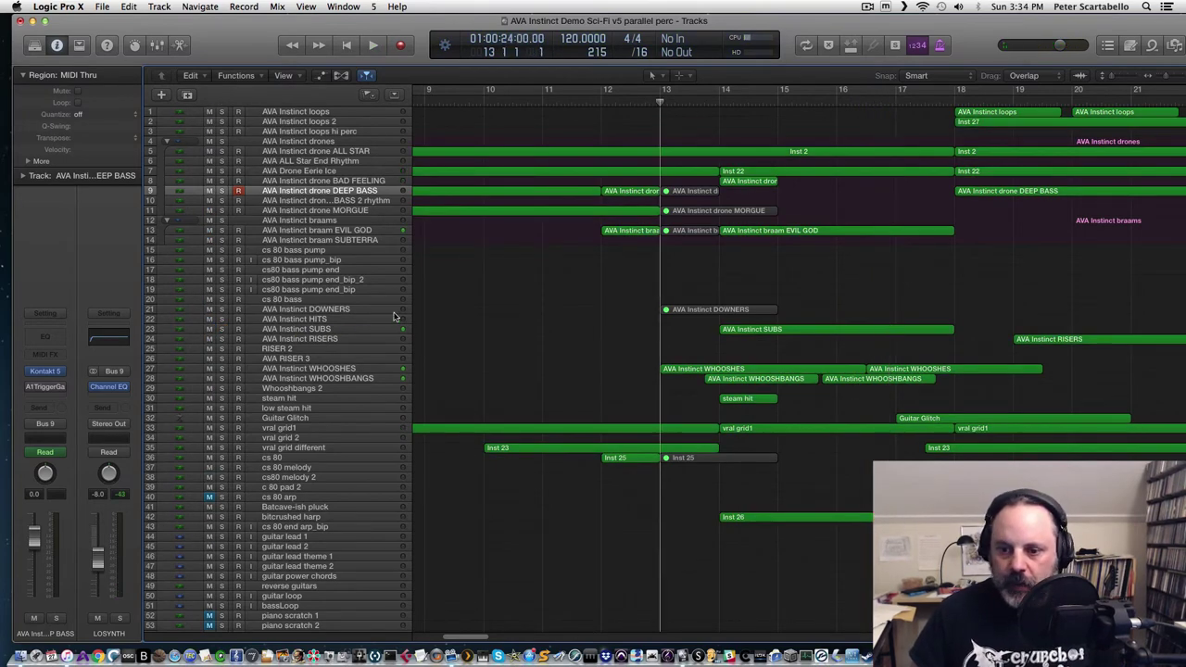
left_click(221, 368)
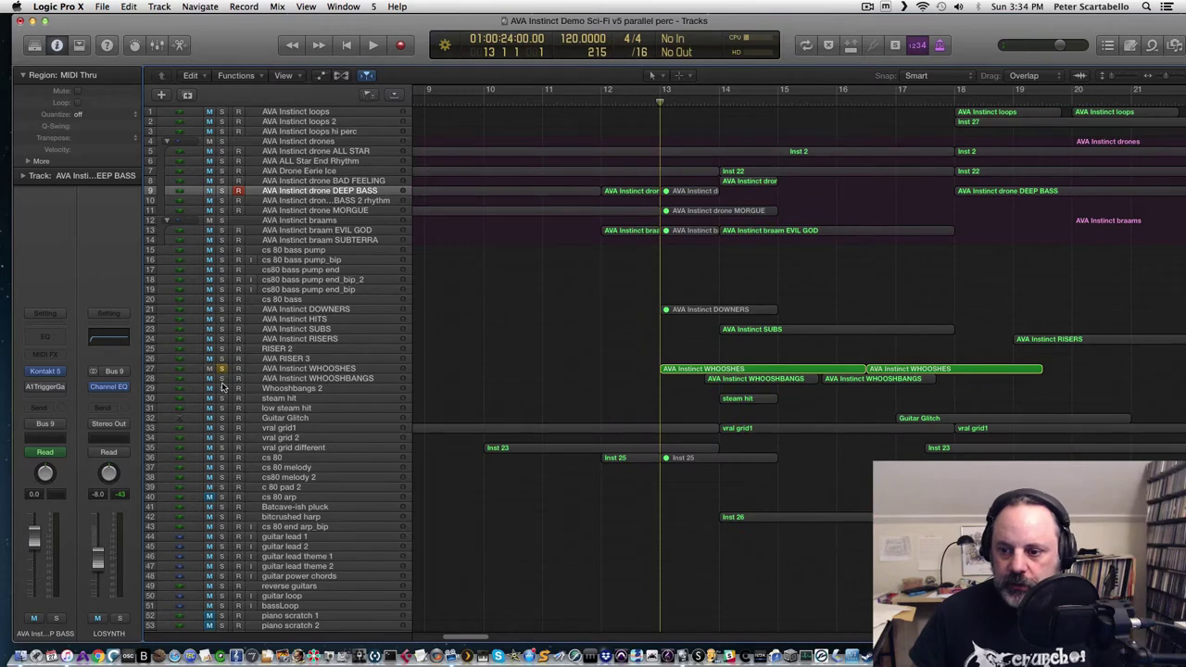
left_click(221, 379)
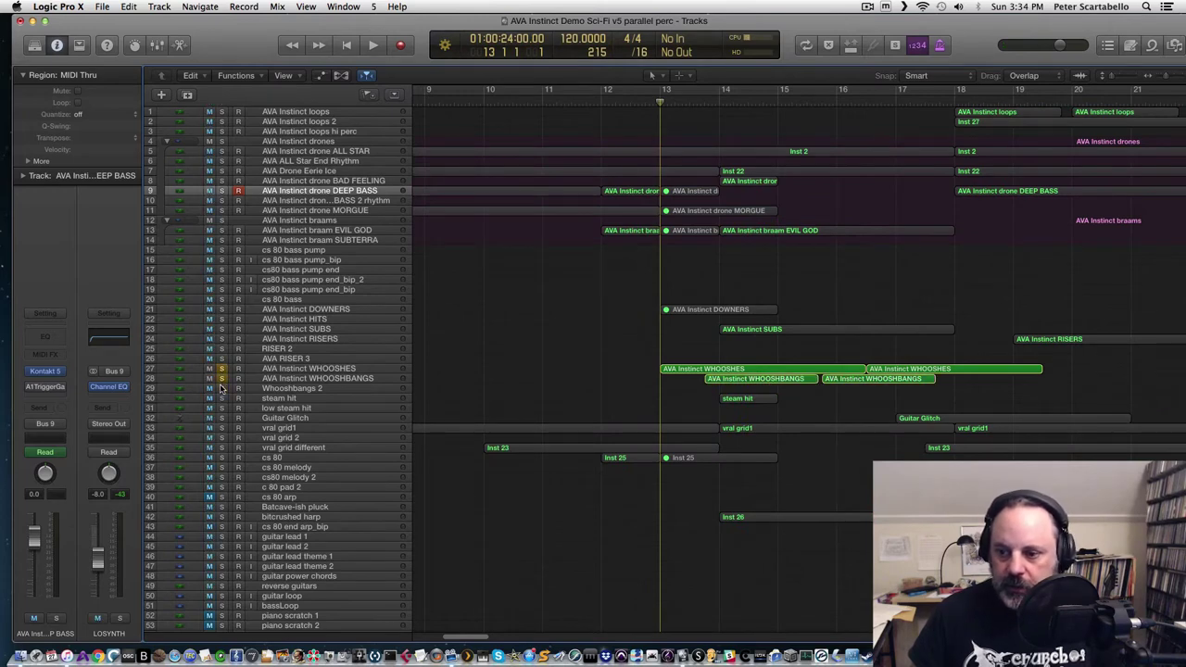
key("space")
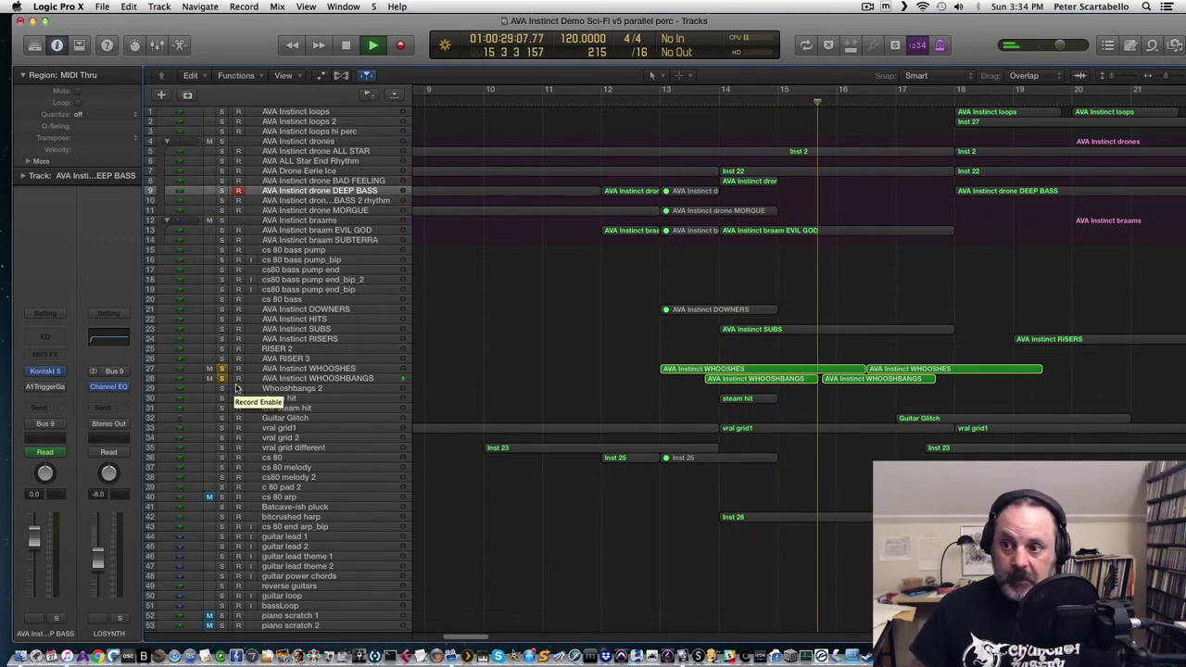
key("space")
left_click(646, 102)
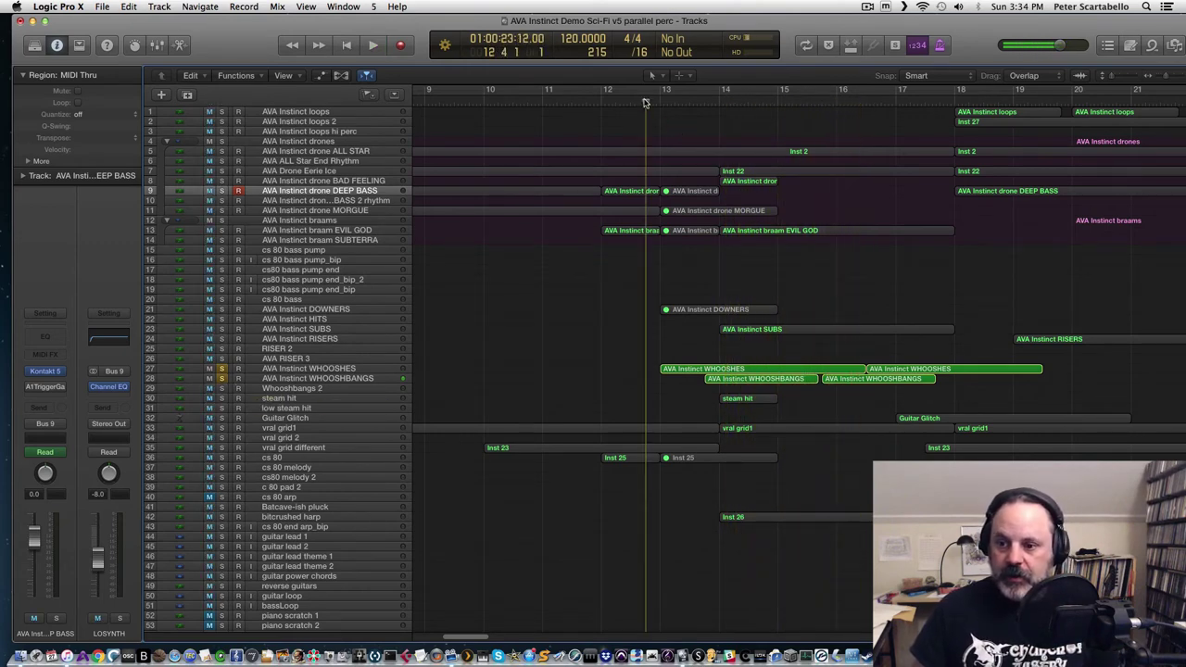
Step: Play the soloed WHOOSHES and WHOOSHBANGS tracks from about the middle of bar 15 and stop playback
left_click(806, 101)
key("space")
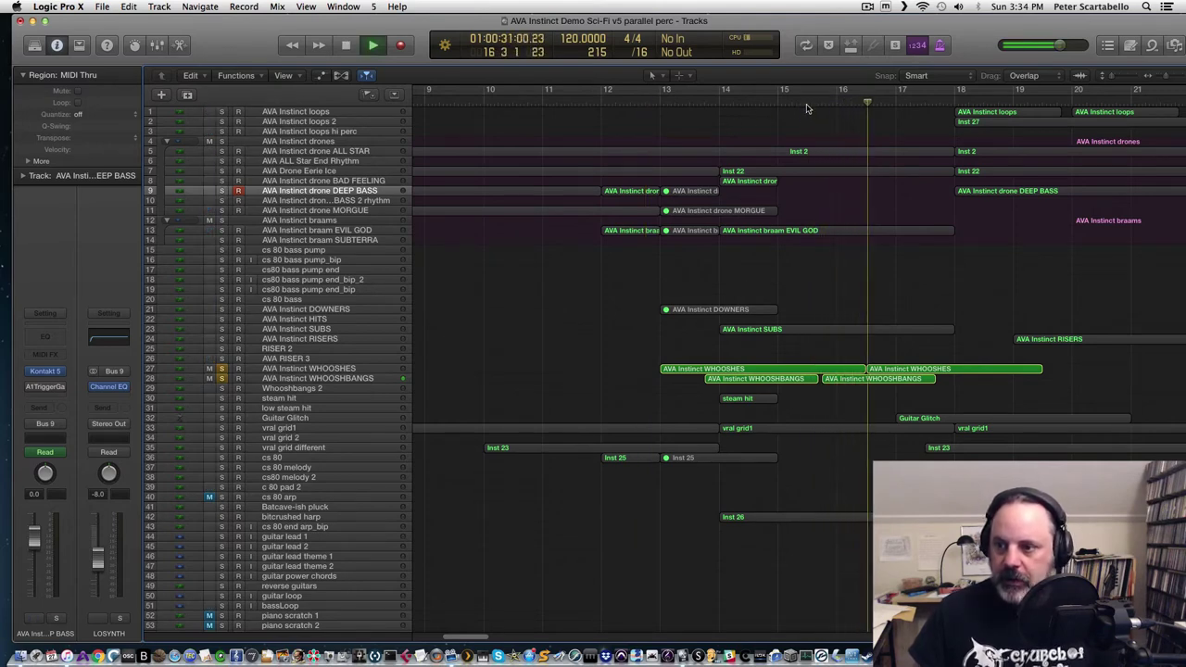
key("space")
Step: Move the playhead to 12 3 1, turn off the whoosh track solos, and play the full arrangement past bar 18
left_click(630, 101)
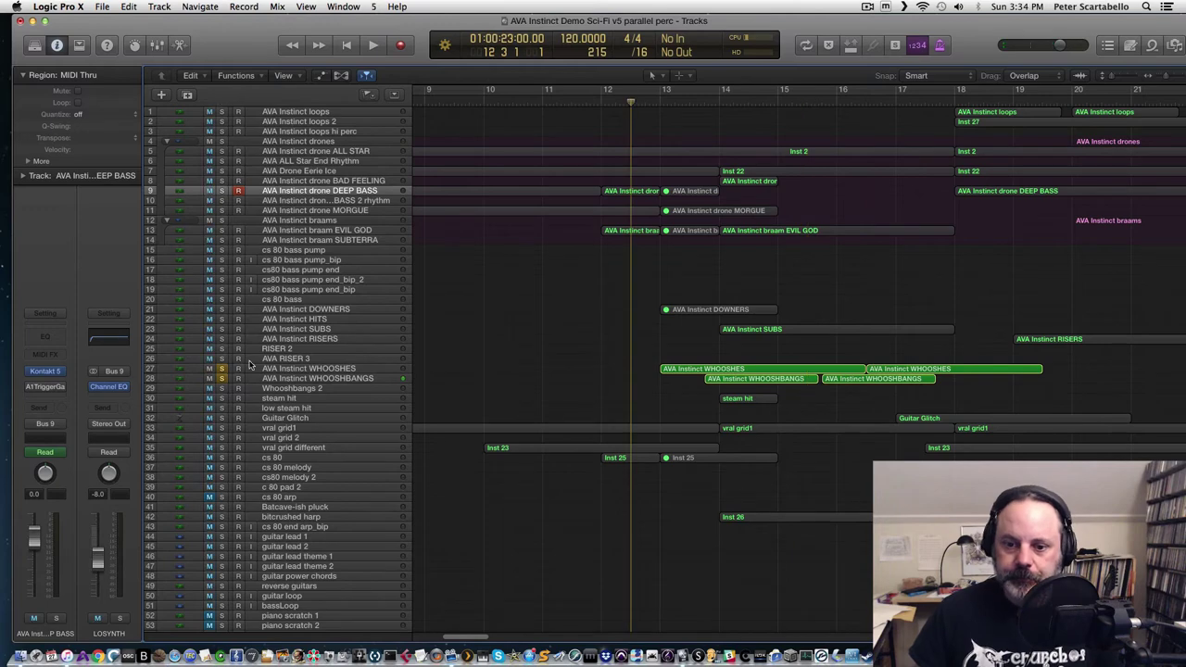
left_click(222, 368)
key("space")
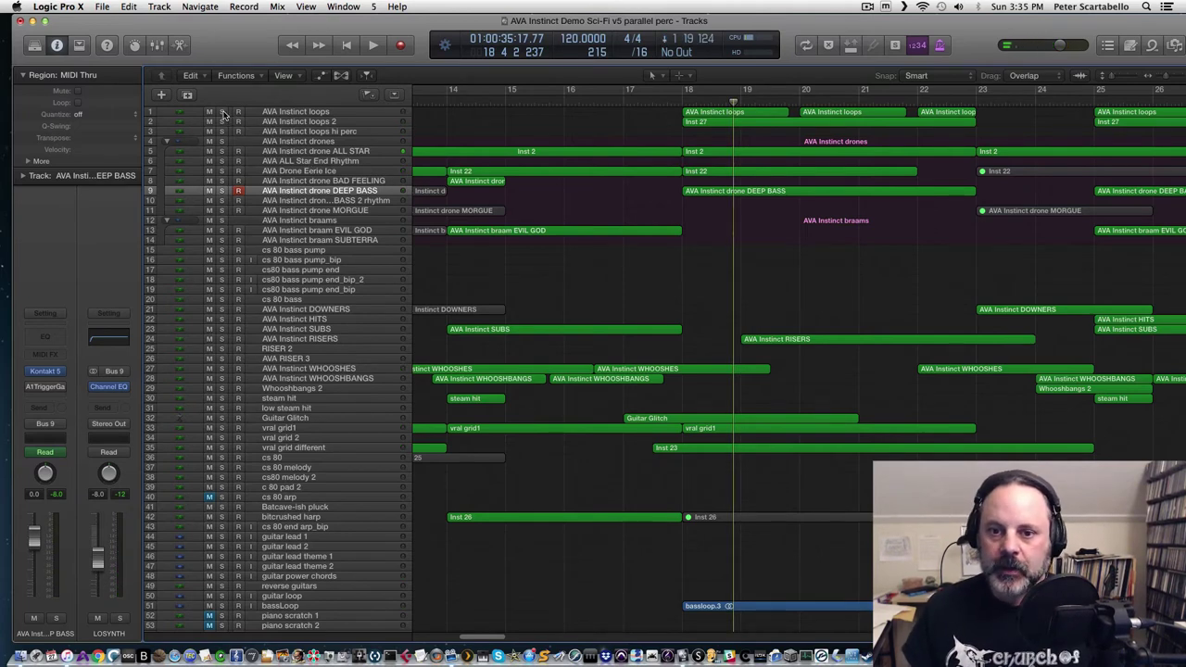
Step: Solo the AVA Instinct loops track, play it from 17 4 1 past bar 19, and stop playback
left_click(222, 112)
left_click(666, 103)
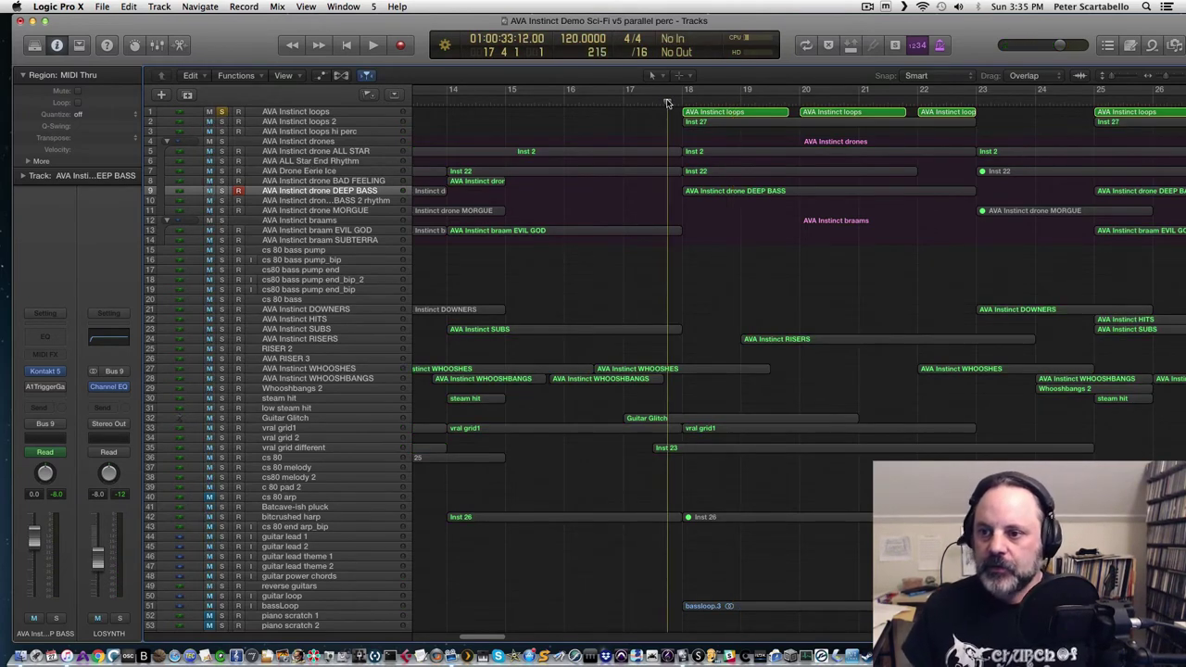
key("space")
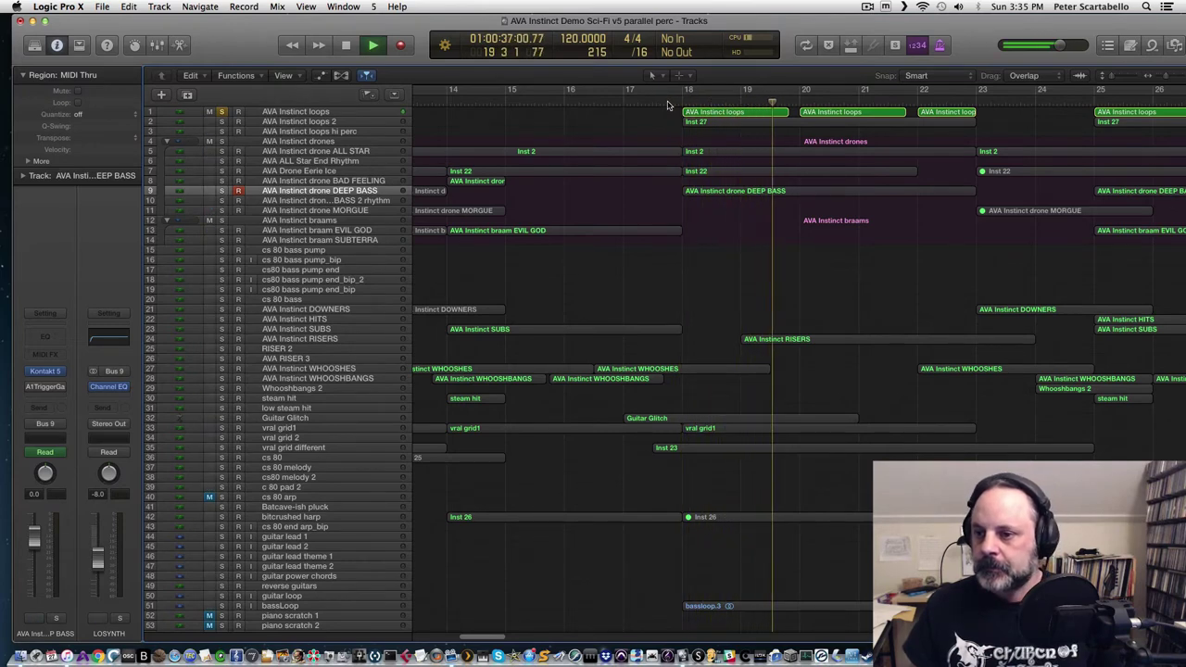
key("space")
Step: Open the Kontakt instrument of the AVA Instinct loops track and move its window clear of the loop regions
left_click(282, 111)
mouse_move(51, 378)
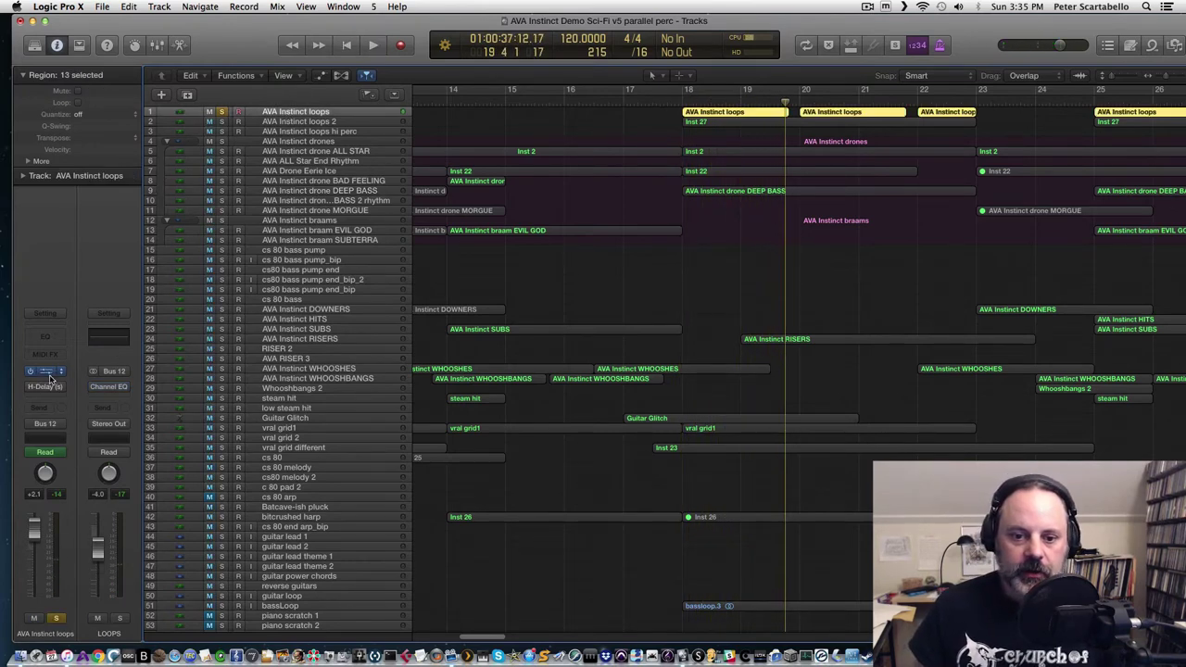
left_click(51, 372)
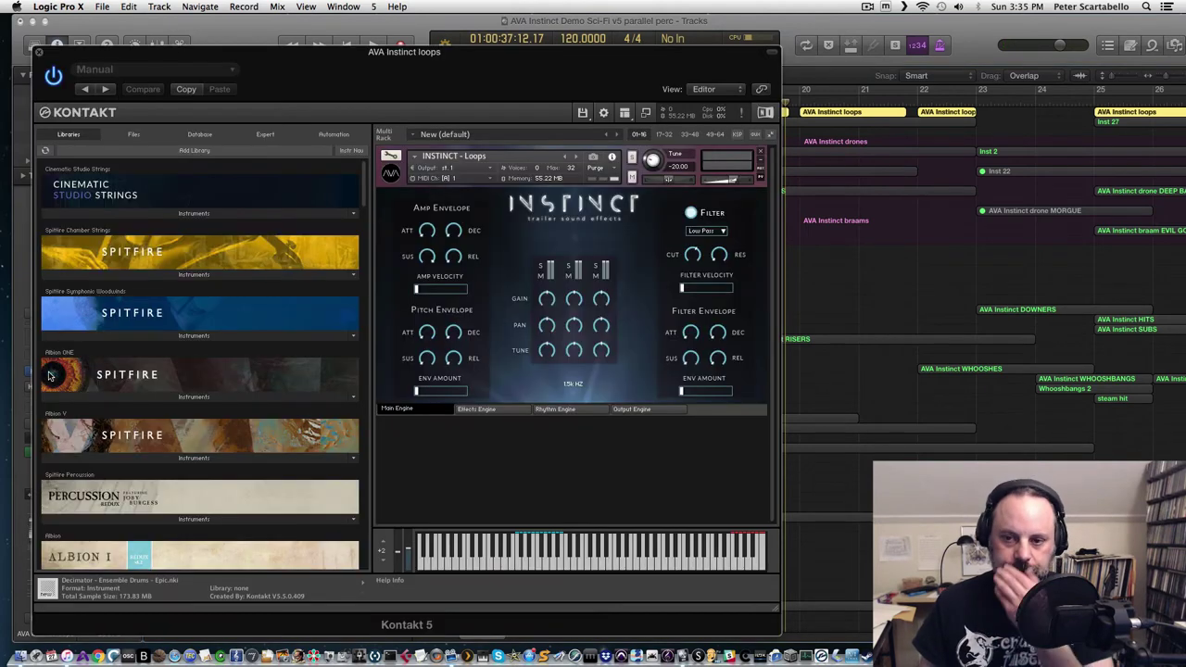
left_click_drag(192, 52, 415, 58)
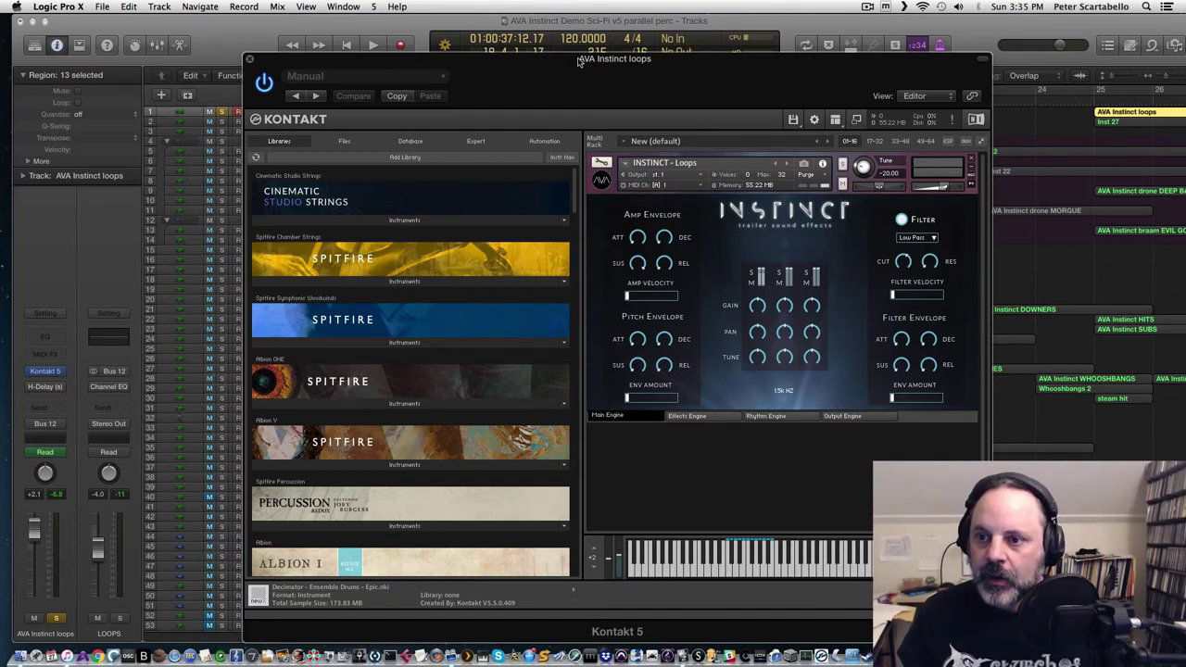
left_click_drag(580, 56, 333, 146)
Step: Set a cycle range from bar 18 to bar 20 and play the soloed loops with the Kontakt controls in view
left_click_drag(684, 90, 787, 109)
key("space")
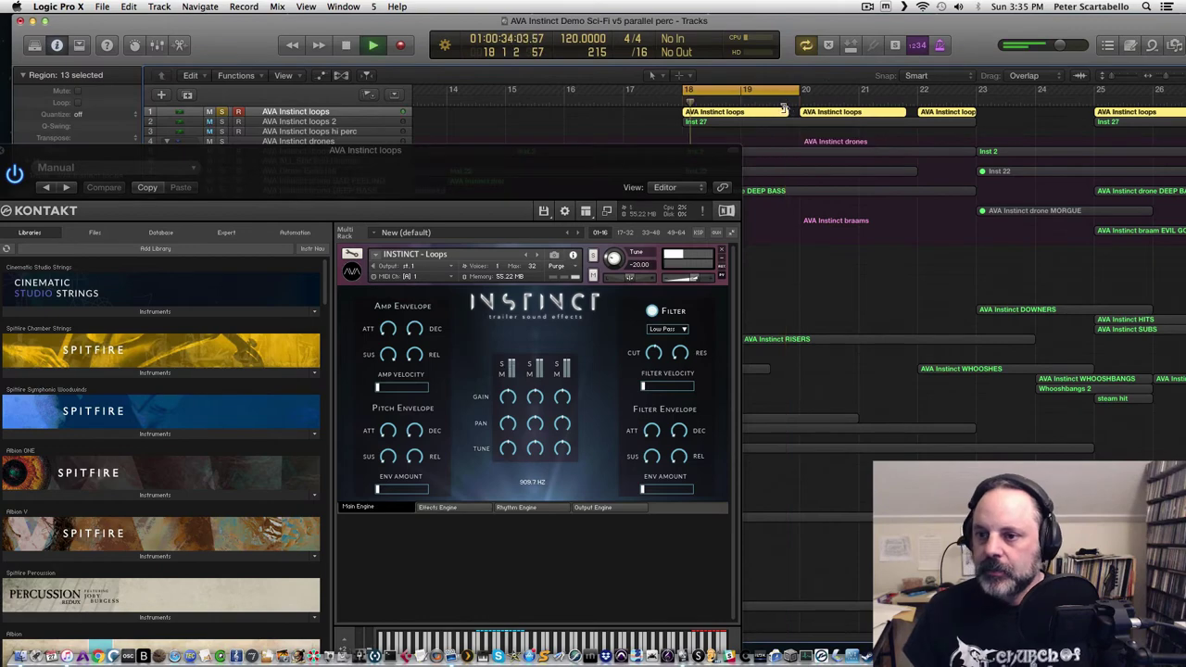
left_click_drag(513, 159, 673, 126)
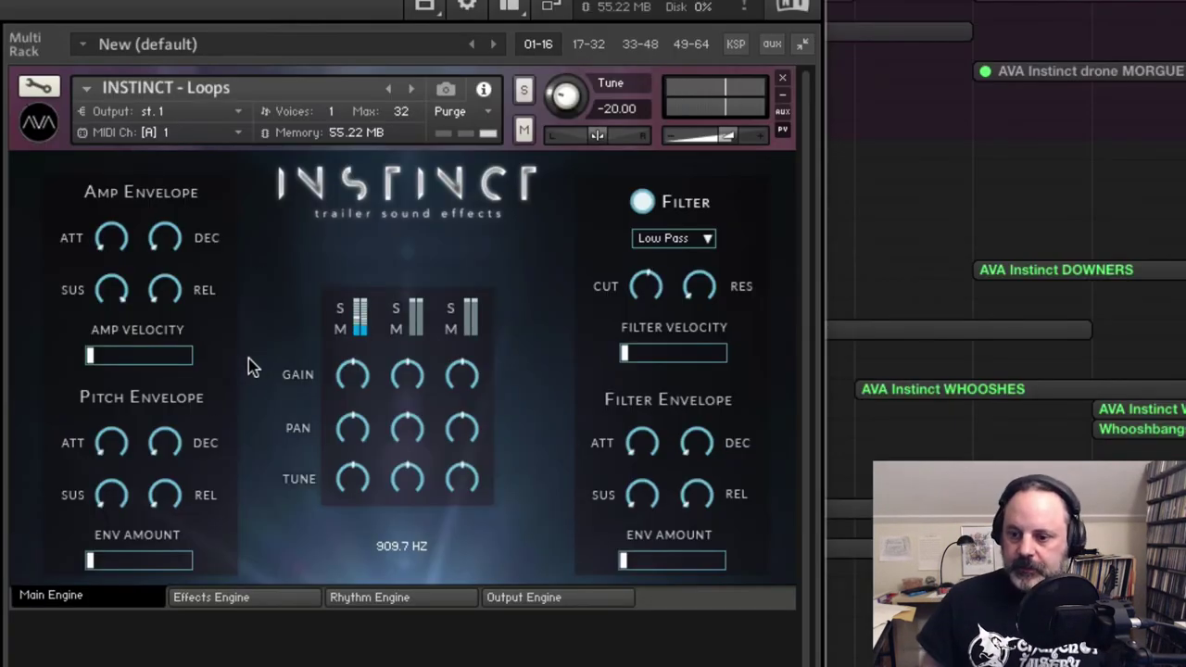
Step: Compare the loop with the instrument's filter off and on, and turn on the Distortion and Lo-Fi insert effects
left_click(644, 203)
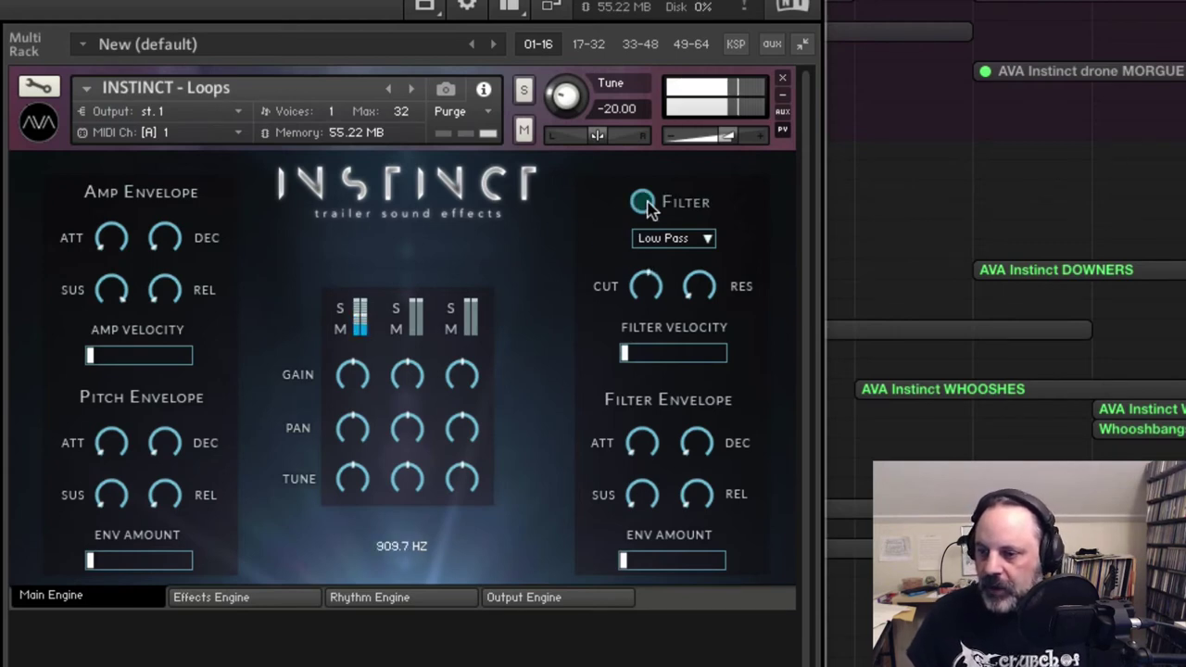
left_click(644, 203)
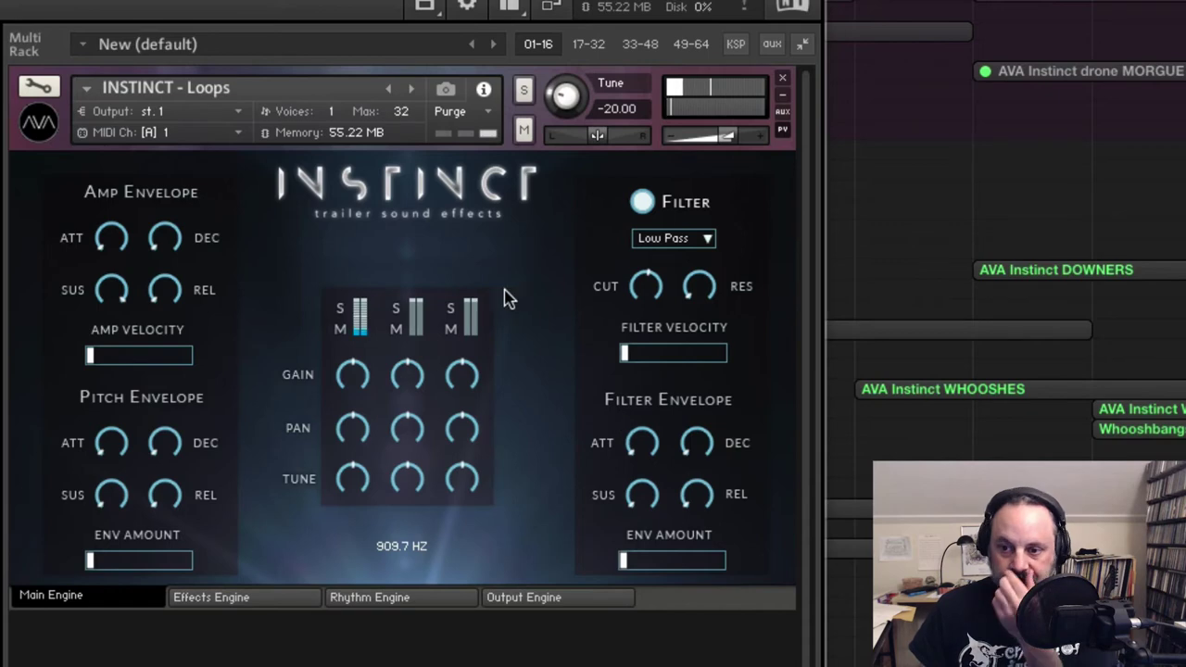
left_click(208, 600)
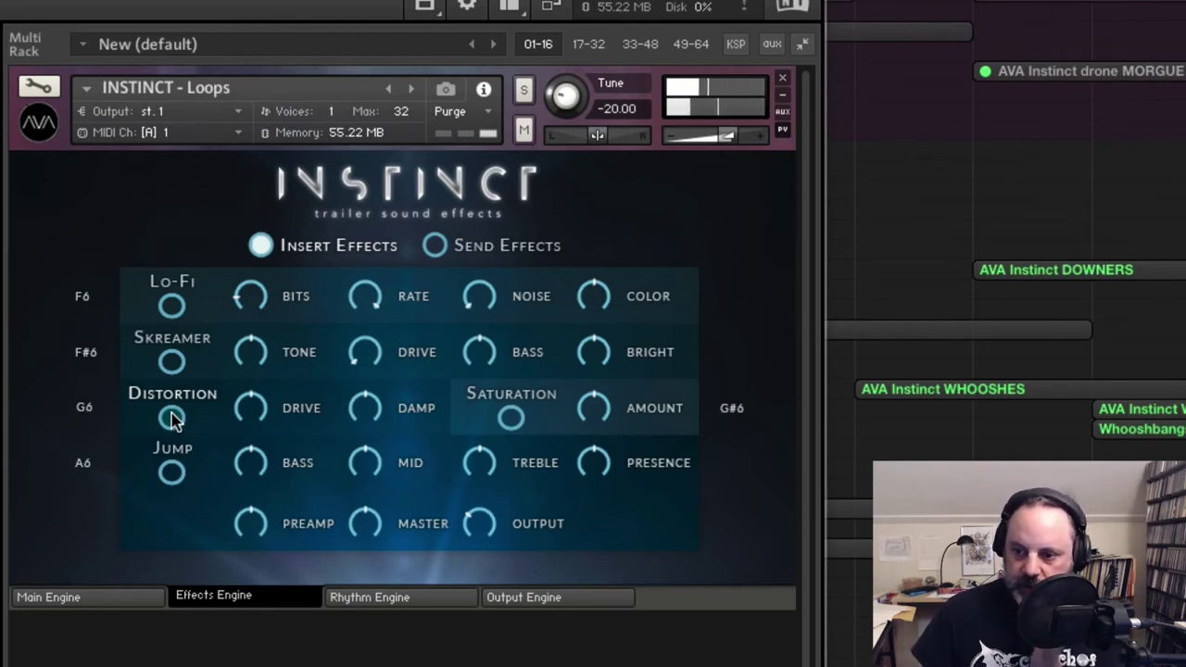
left_click(171, 419)
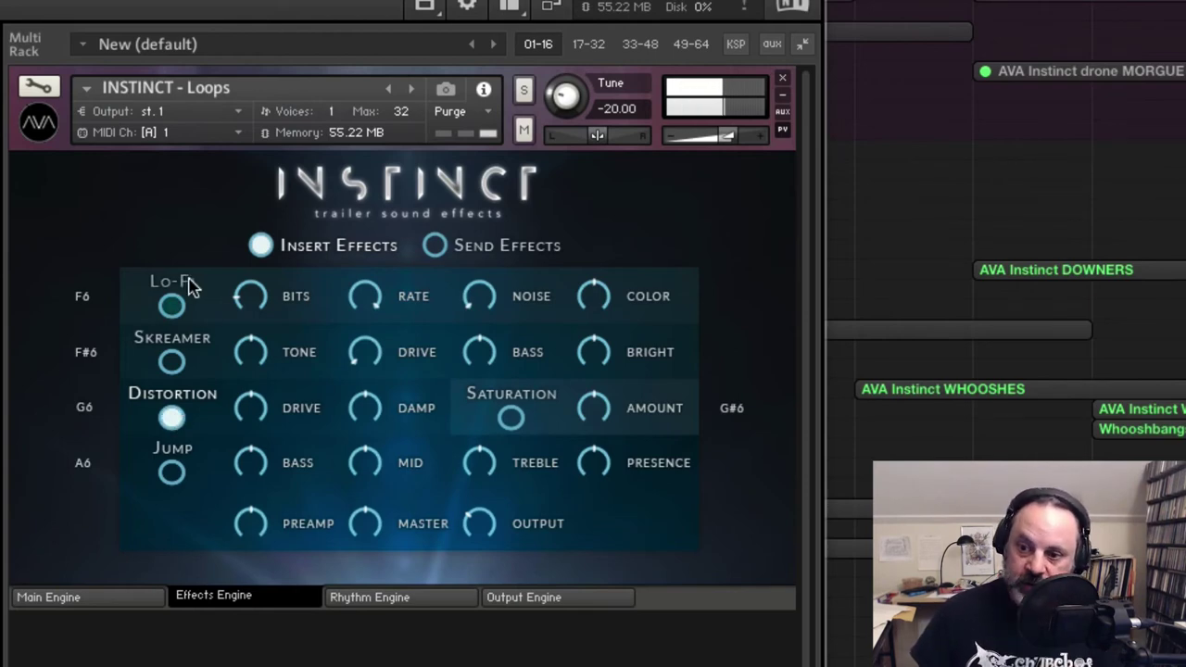
left_click(171, 306)
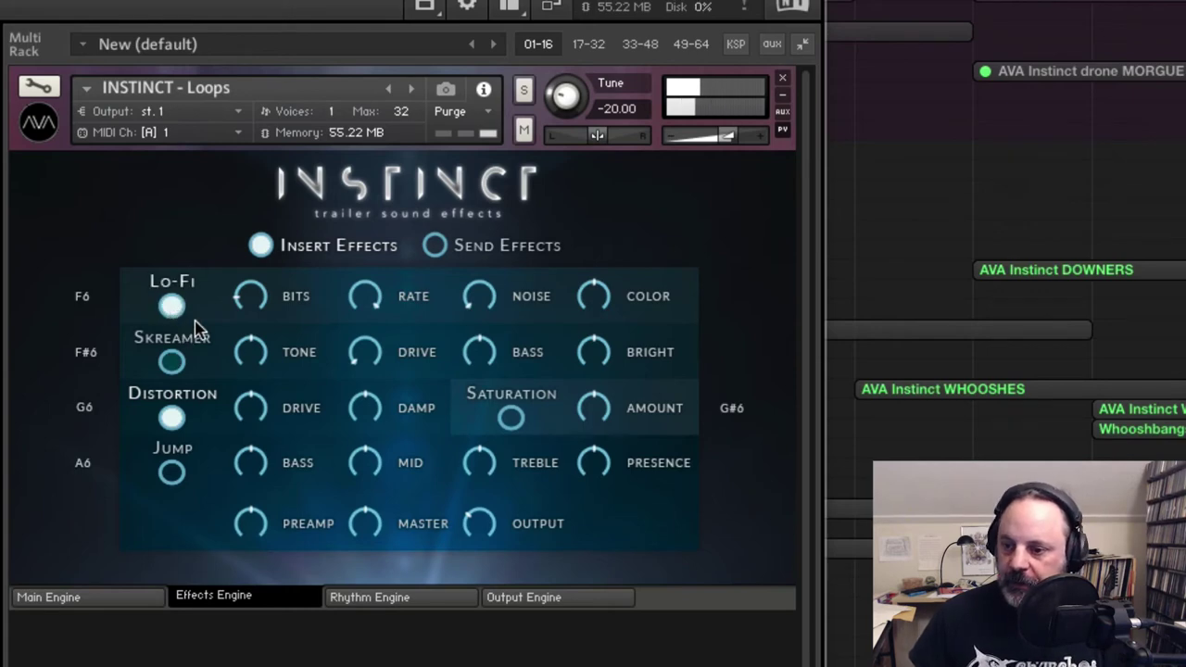
mouse_move(243, 303)
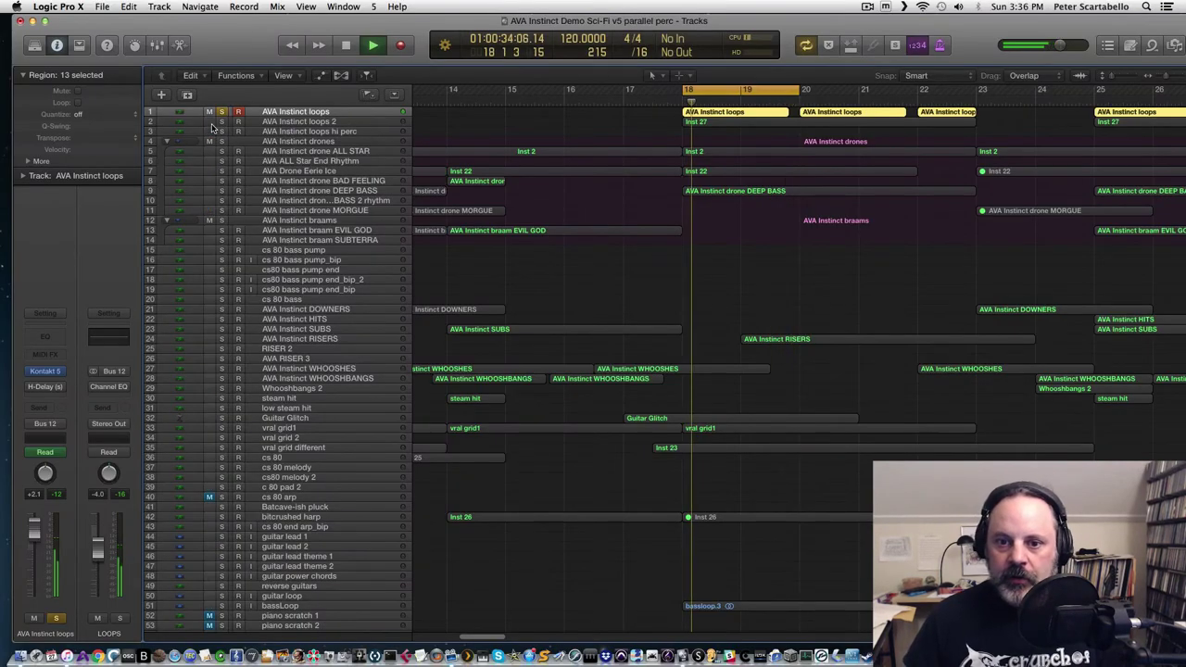
Step: Solo AVA Instinct loops 2 in place of the first loops track and open its Kontakt instrument
left_click(222, 121)
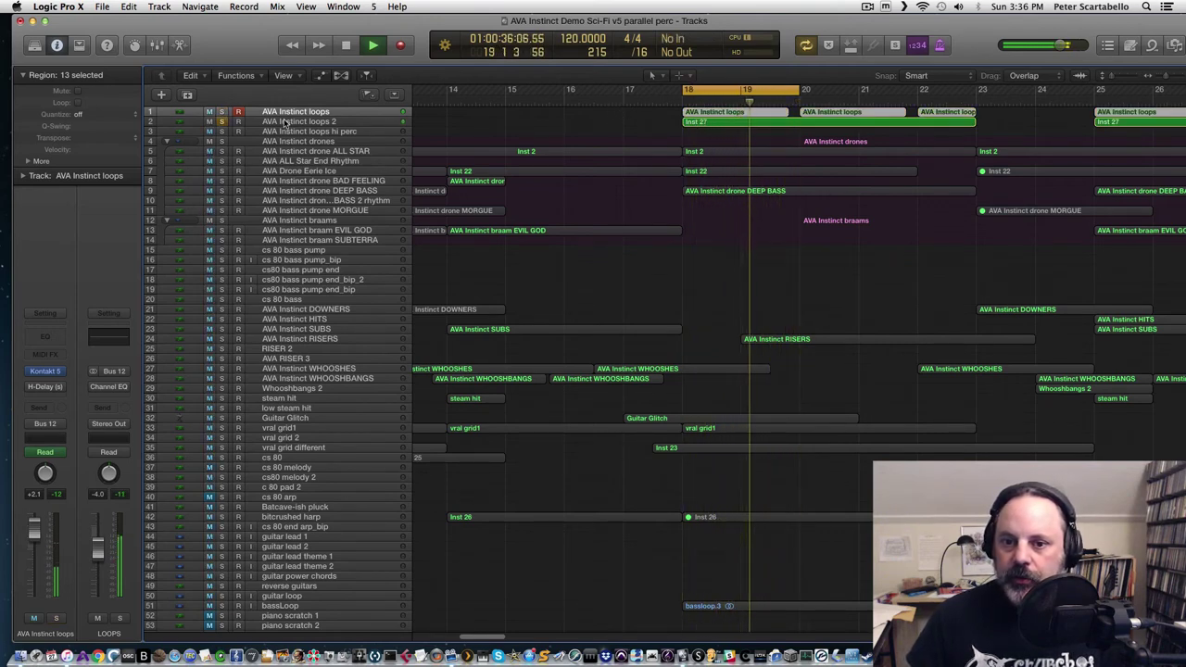
left_click(221, 121)
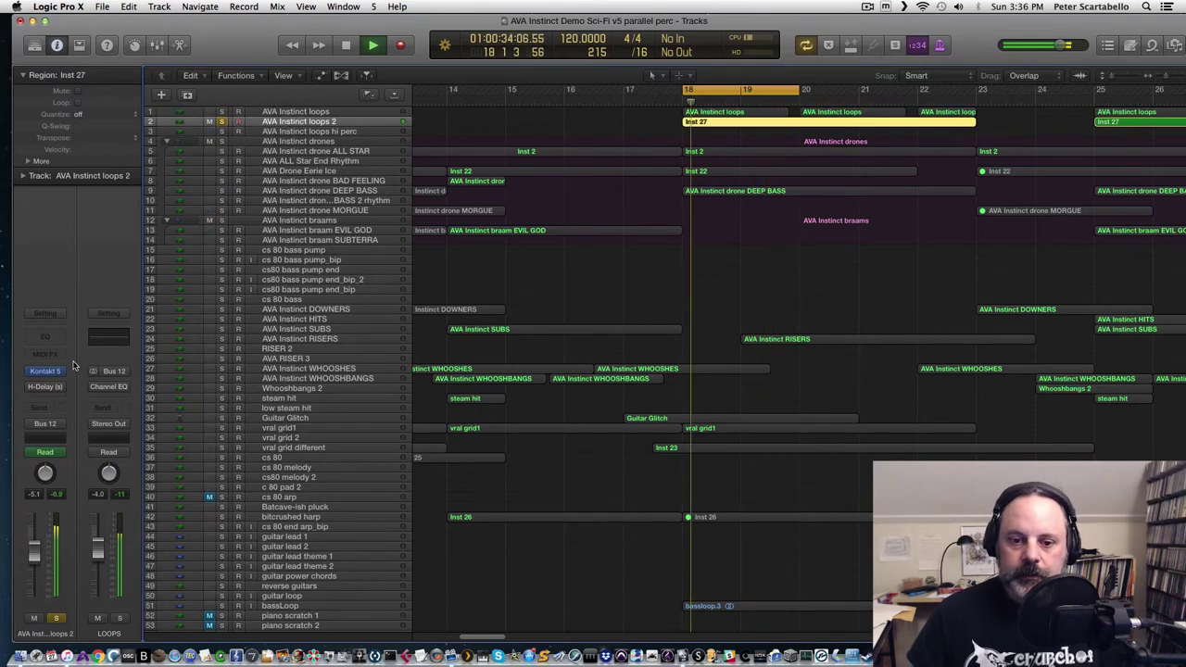
left_click(46, 372)
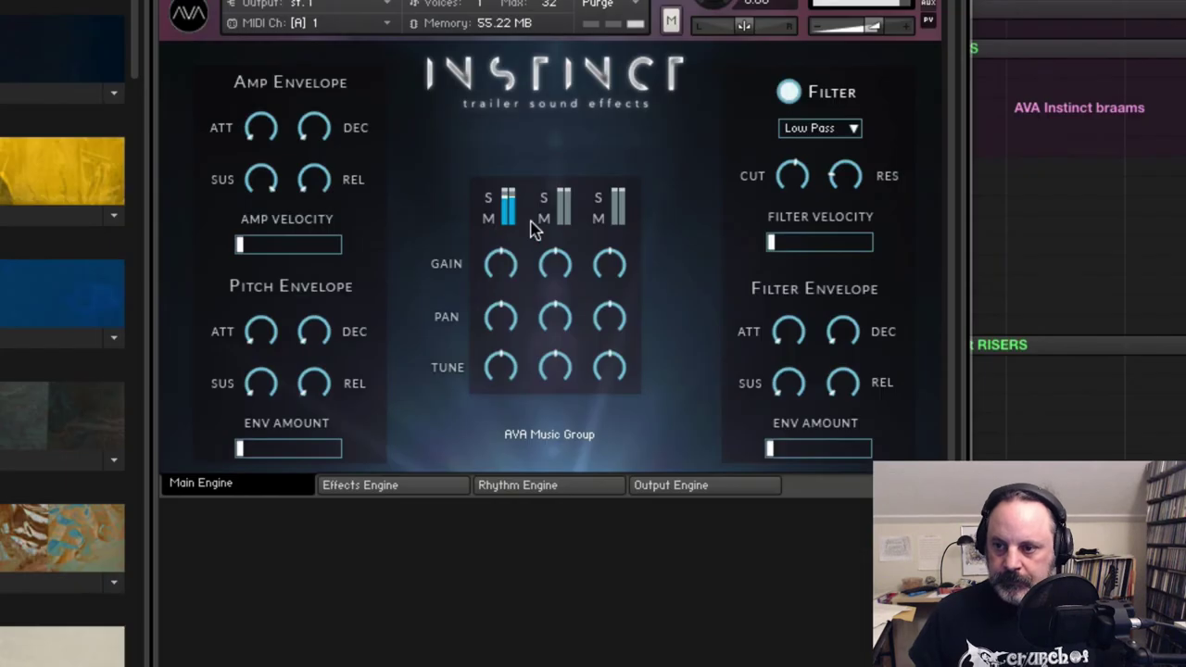
Step: Examine the loops 2 instrument's filter and its Effects, Rhythm and Output Engine settings
left_click(787, 92)
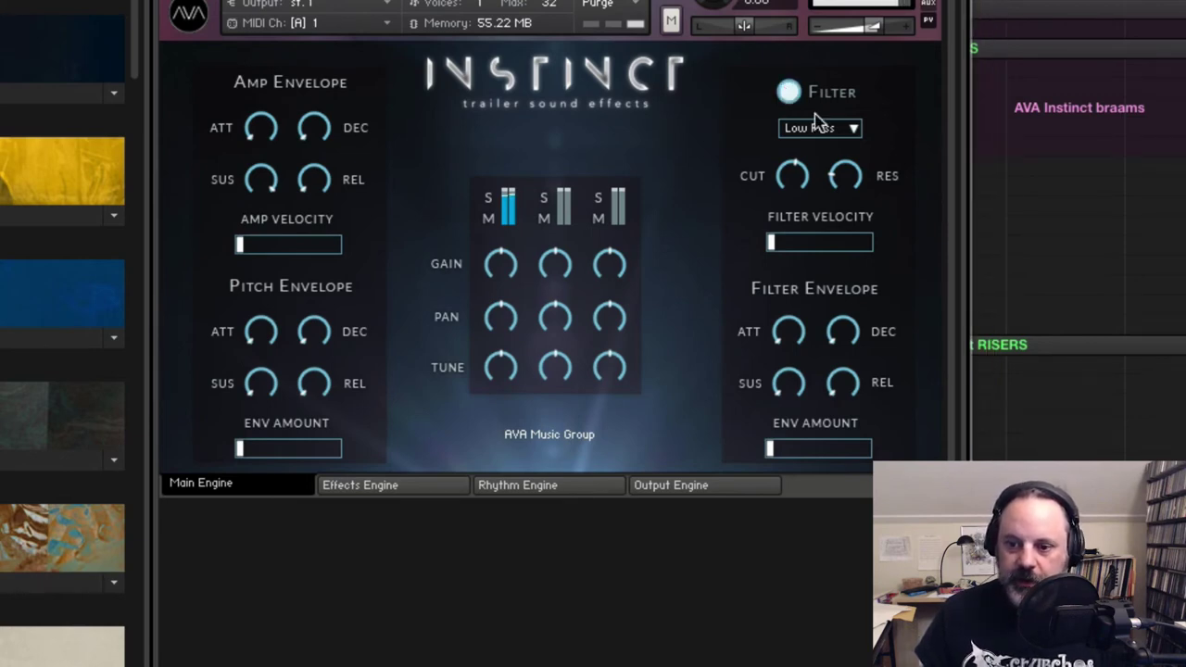
left_click(398, 486)
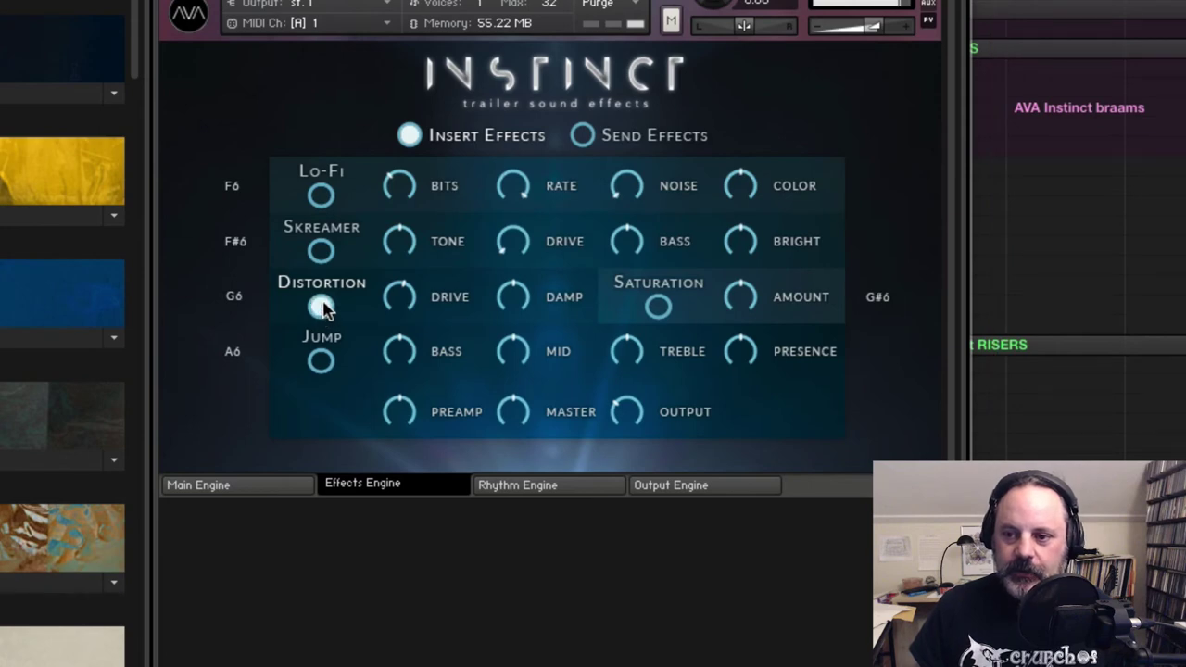
left_click(544, 489)
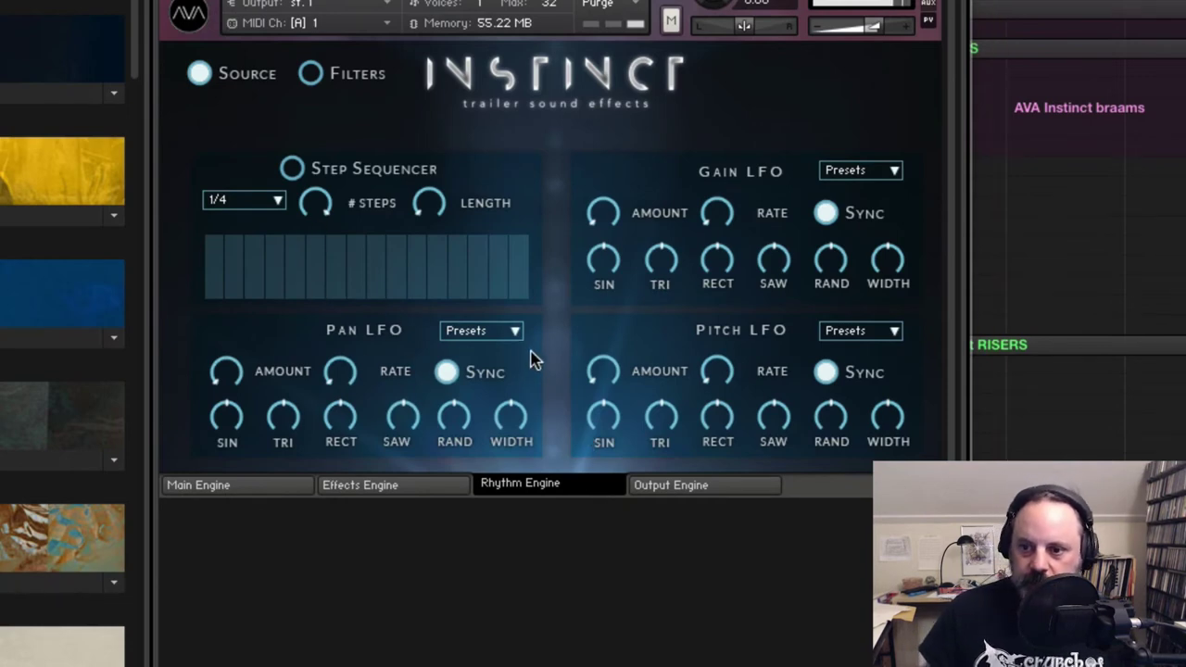
left_click(706, 489)
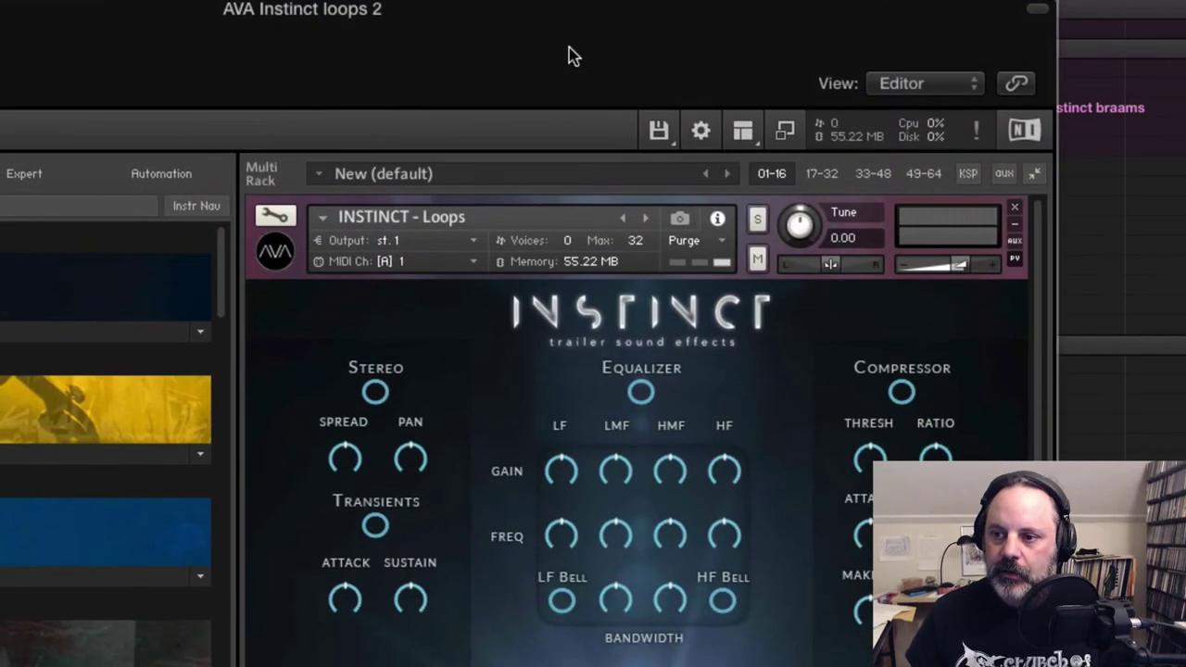
Step: Turn on the Stereo module in the loops 2 Output Engine and try its Transients and Compressor modules
left_click(375, 392)
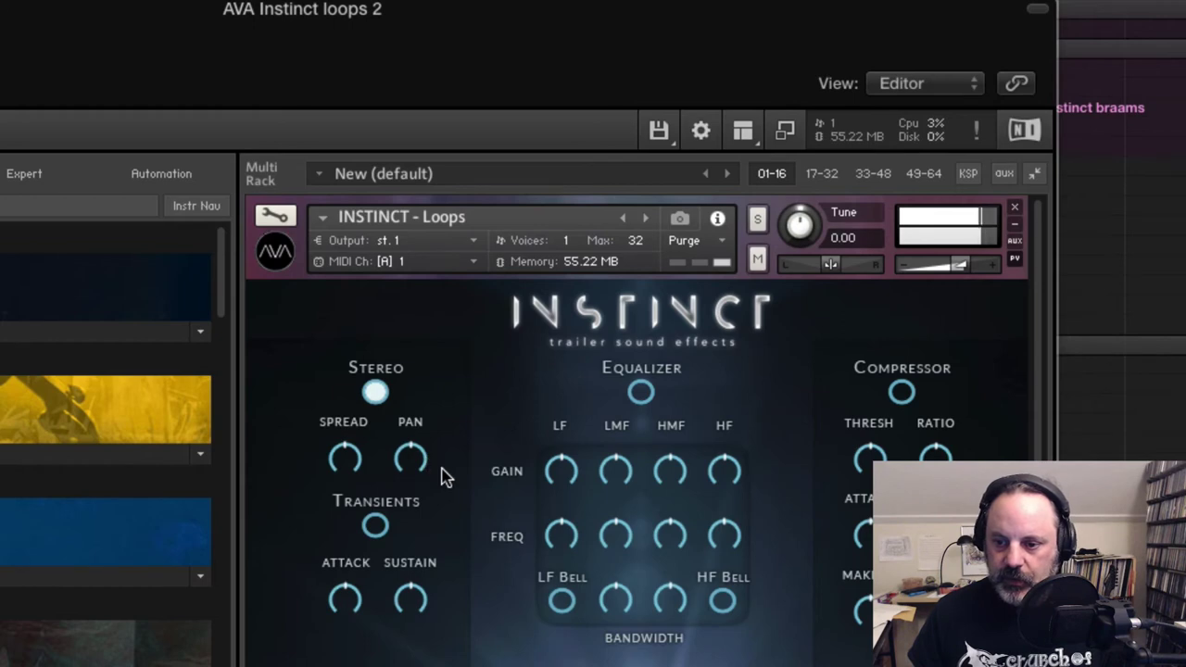
left_click(375, 526)
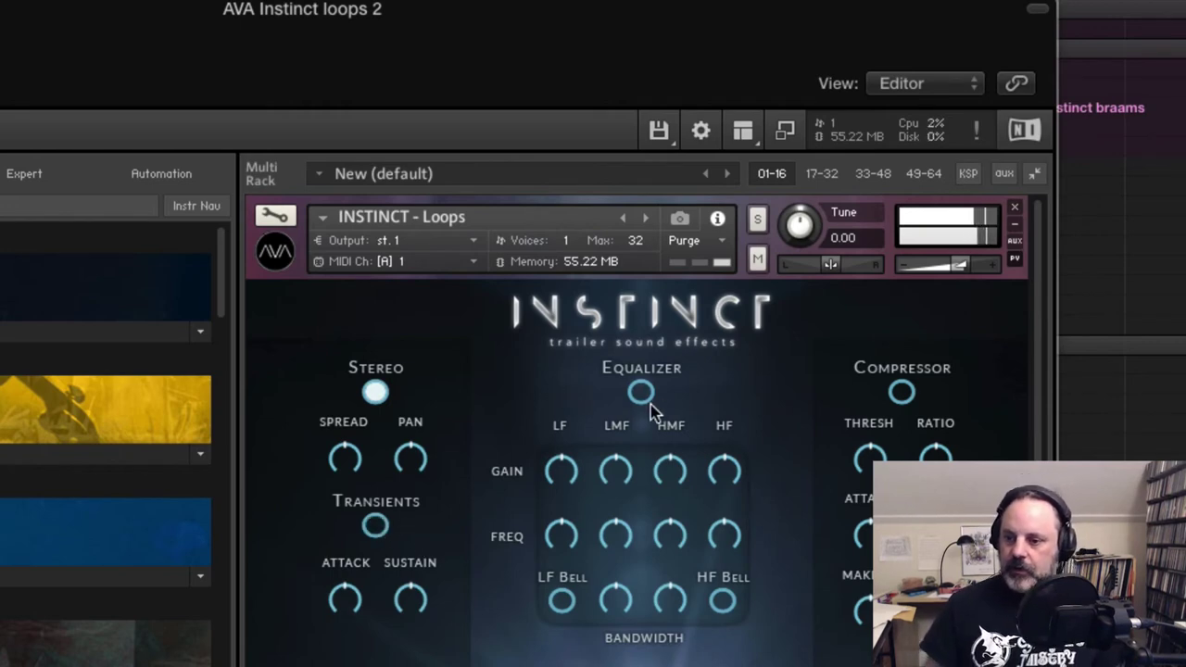
left_click(902, 393)
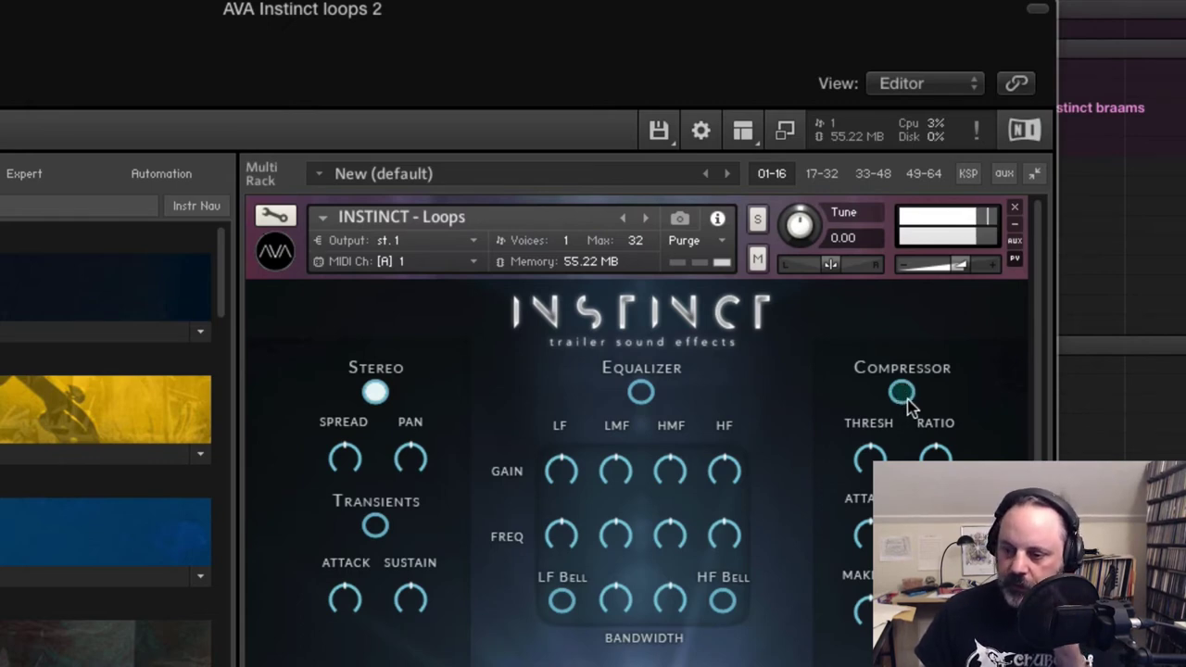
left_click(903, 395)
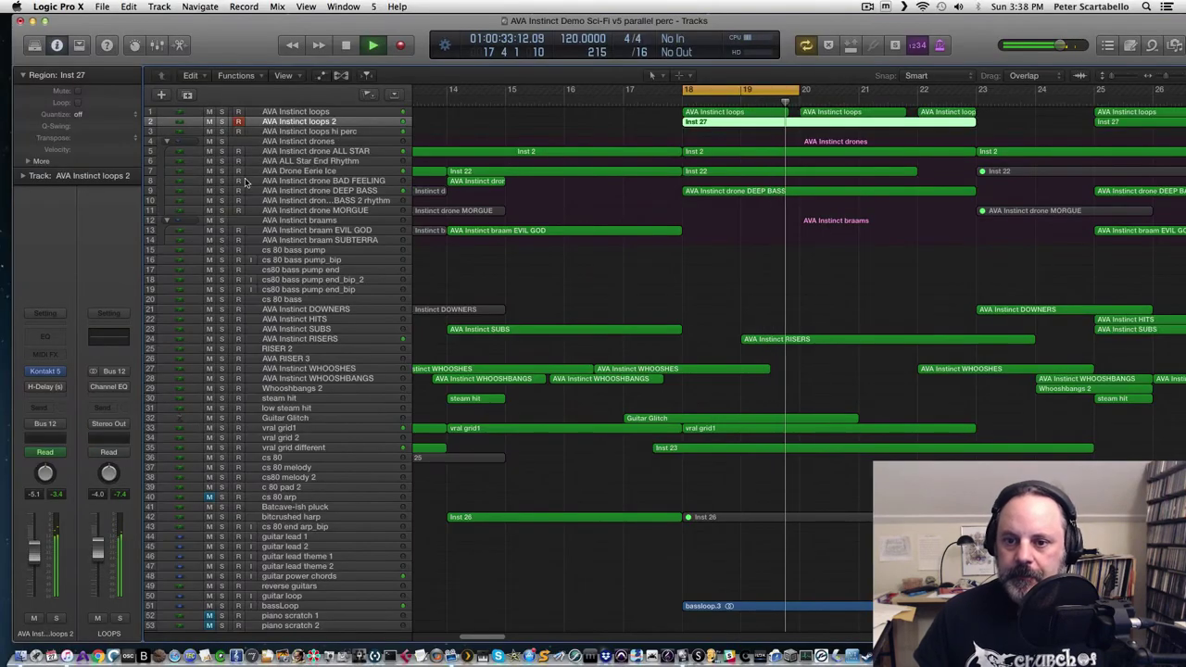
Step: Stop playback, solo the ALL STAR, Eerie Ice and DEEP BASS drones, and move the playhead to 17 3 1 with cycling off
key("space")
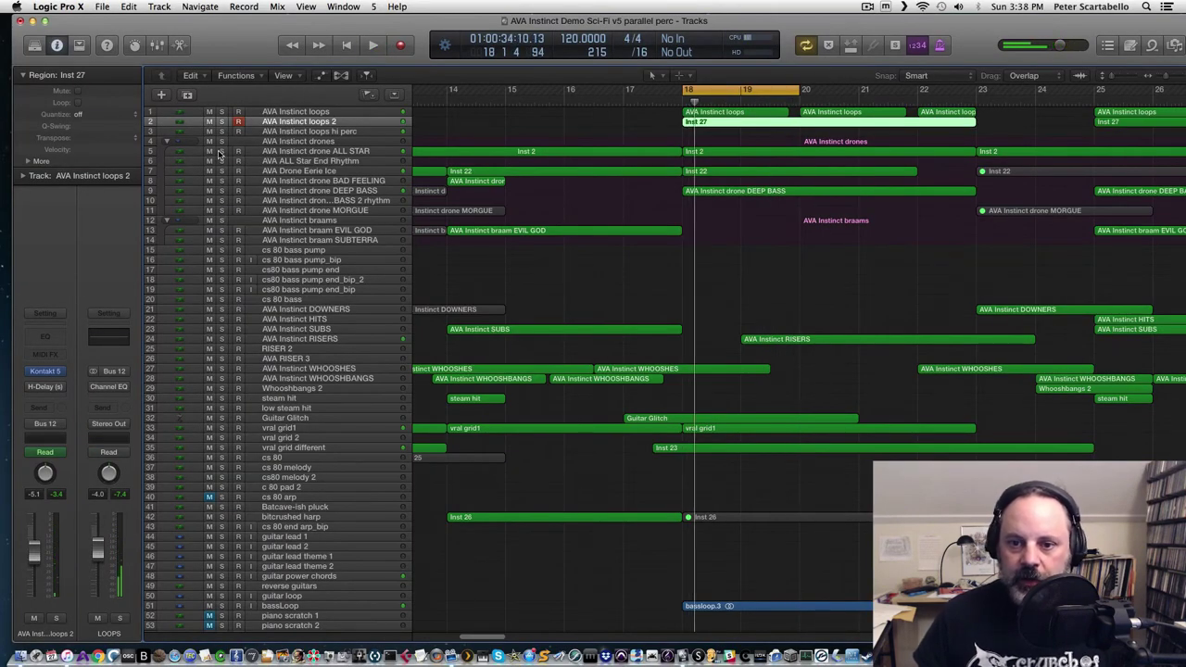
left_click(222, 151)
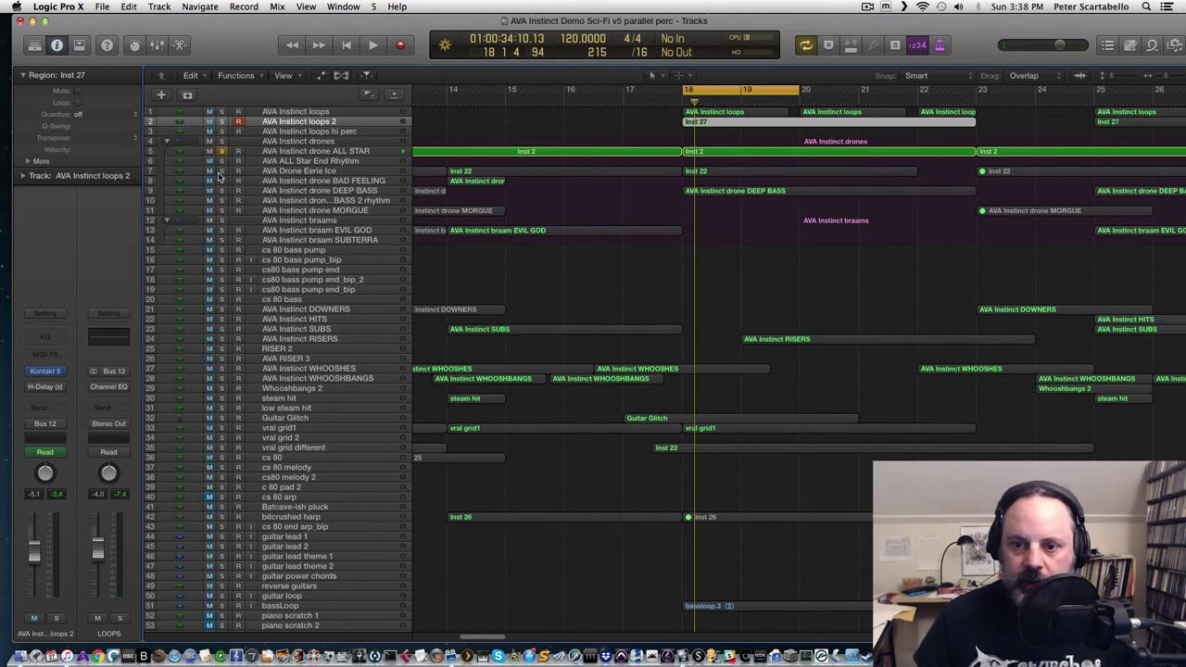
left_click(222, 172)
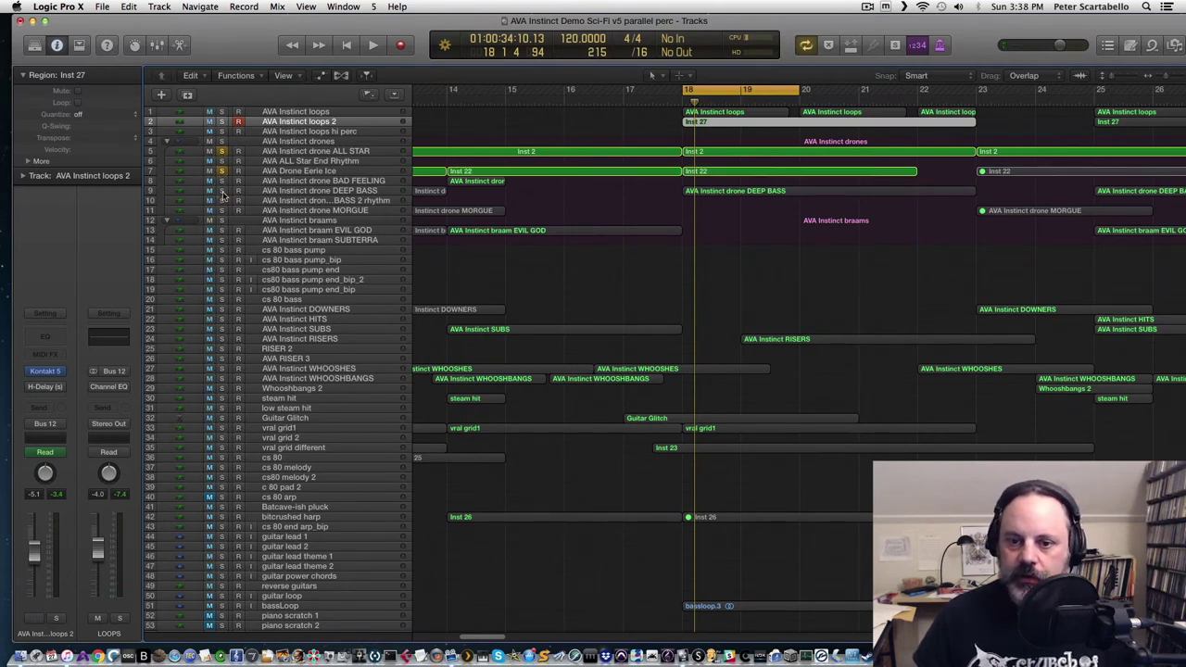
left_click(221, 190)
left_click(689, 97)
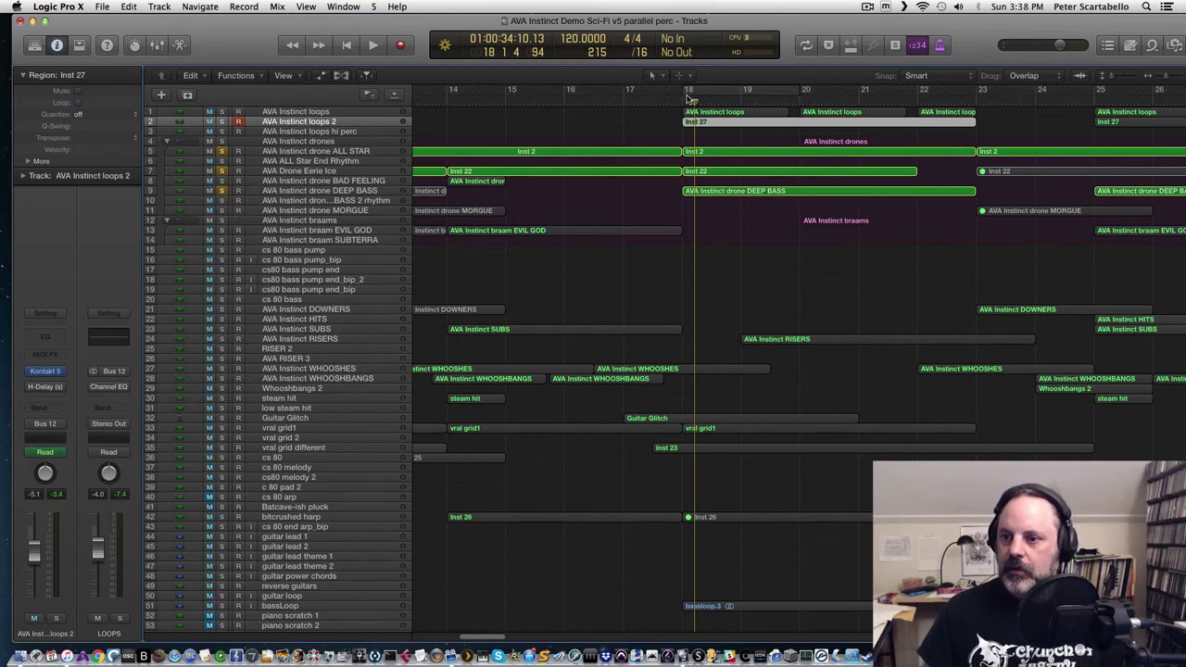
left_click(654, 104)
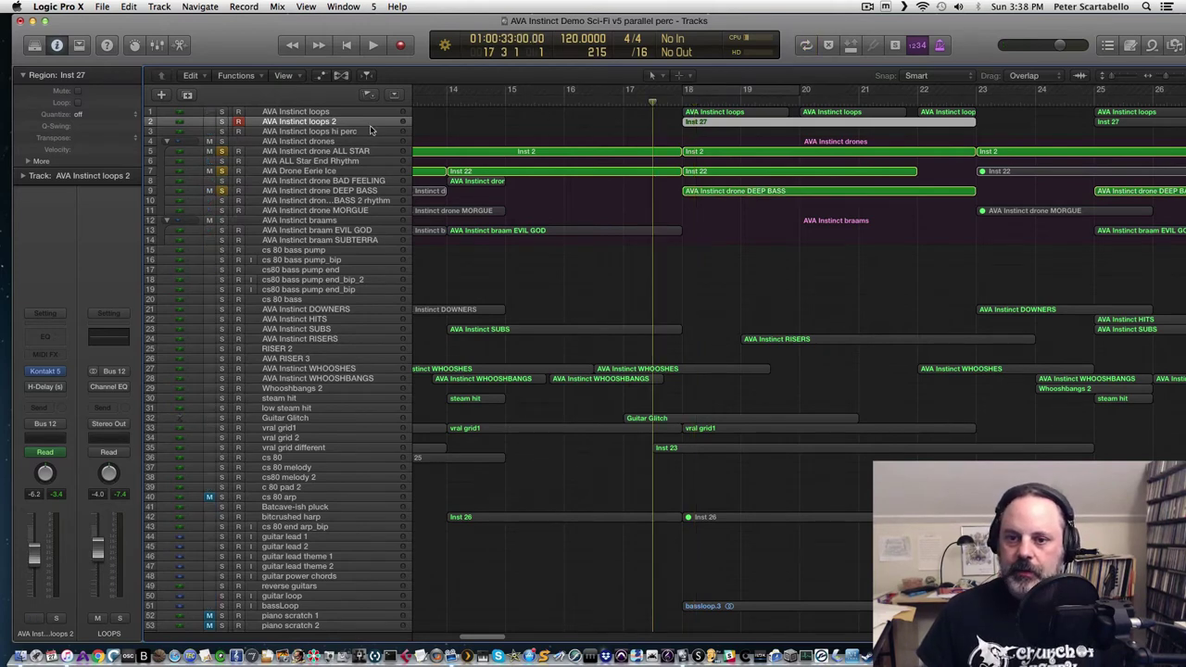
Step: Add both AVA Instinct loops tracks to the soloed drones, play them together from 17 3 1 to about bar 22, and stop
left_click(221, 111)
key("space")
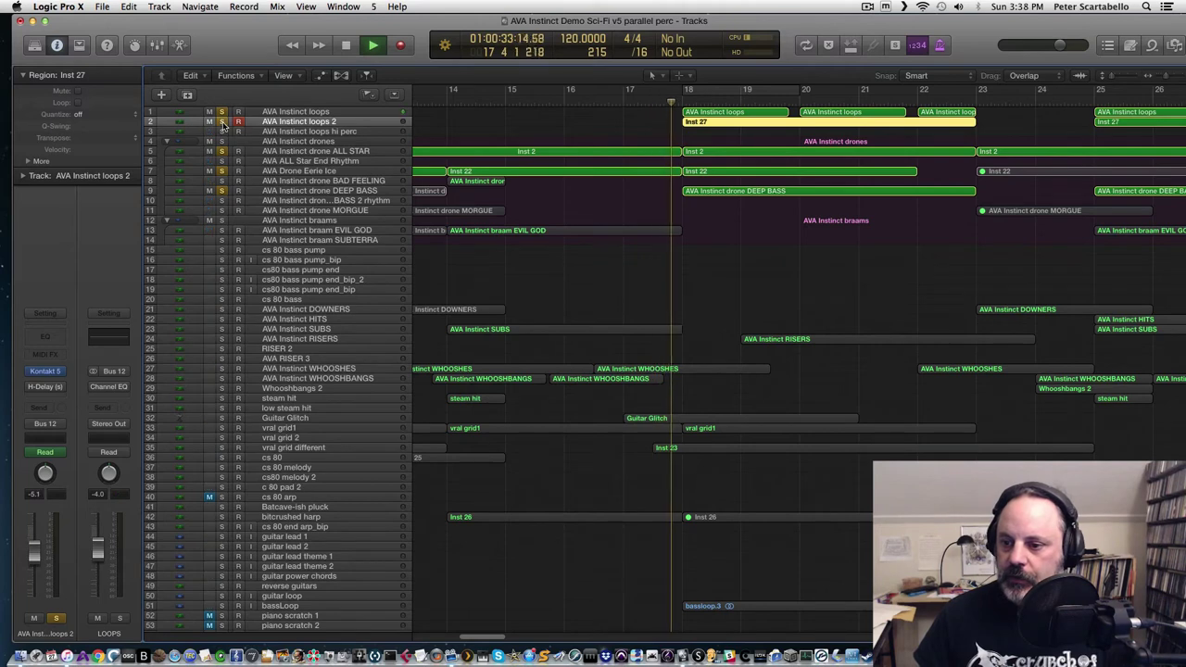
left_click(221, 121)
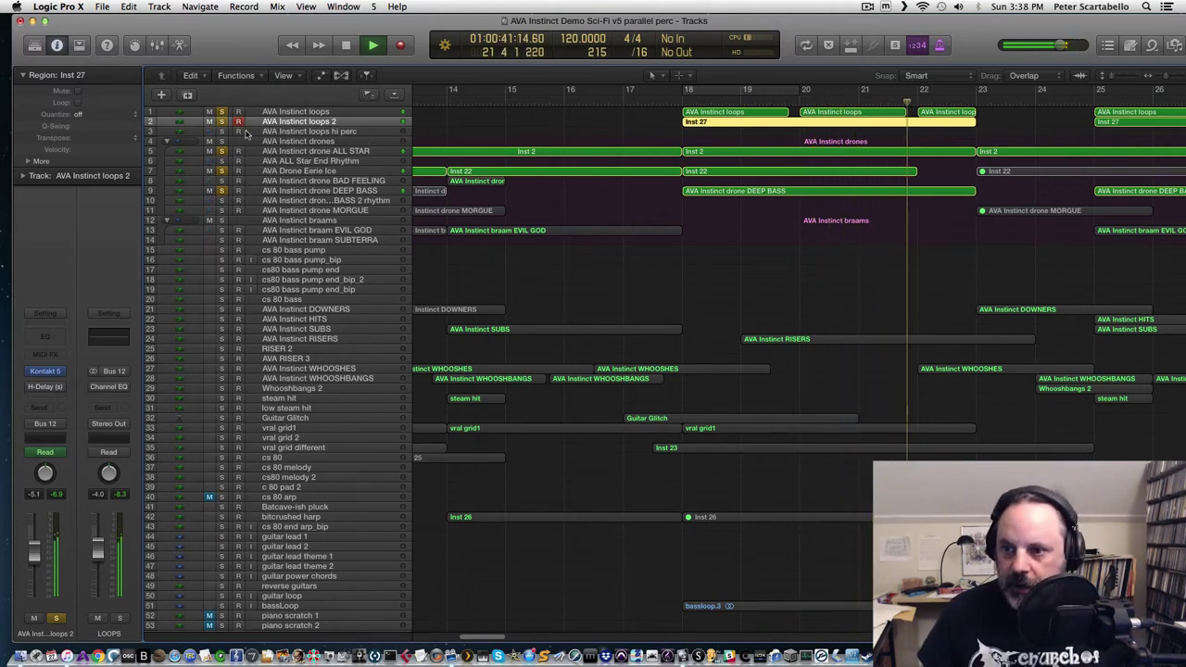
key("space")
Step: Turn off the loop and drone solos, play the full arrangement from bar 22 past bar 25, and return the playhead to 19 1 1
left_click_drag(221, 113, 218, 194)
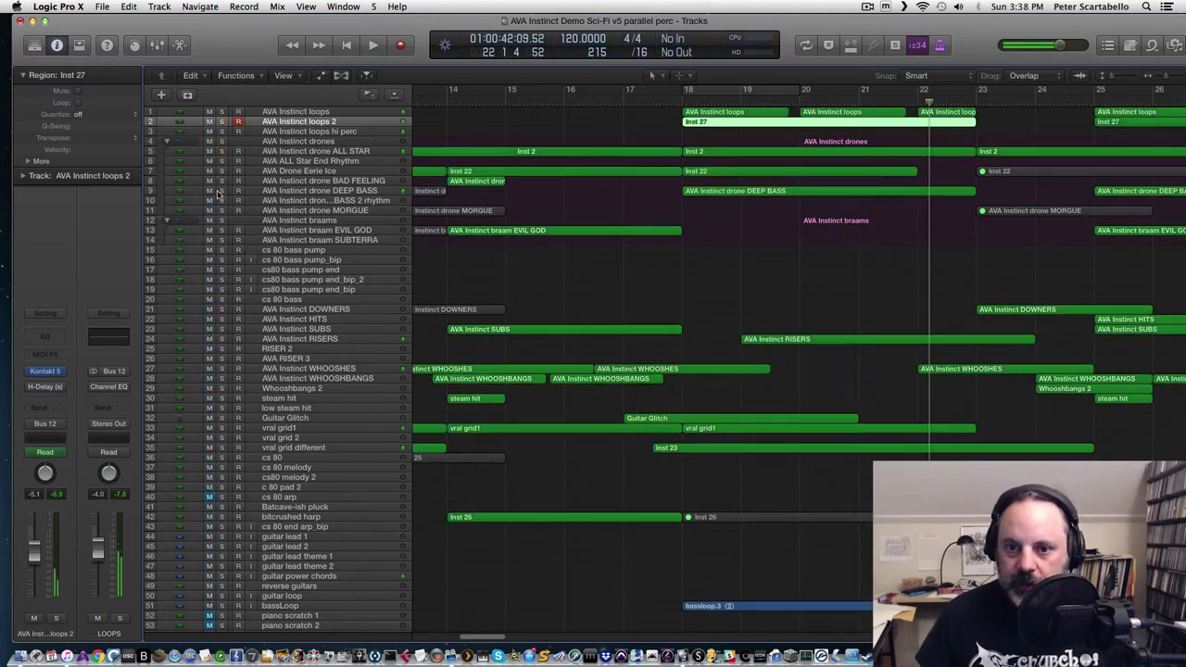
key("space")
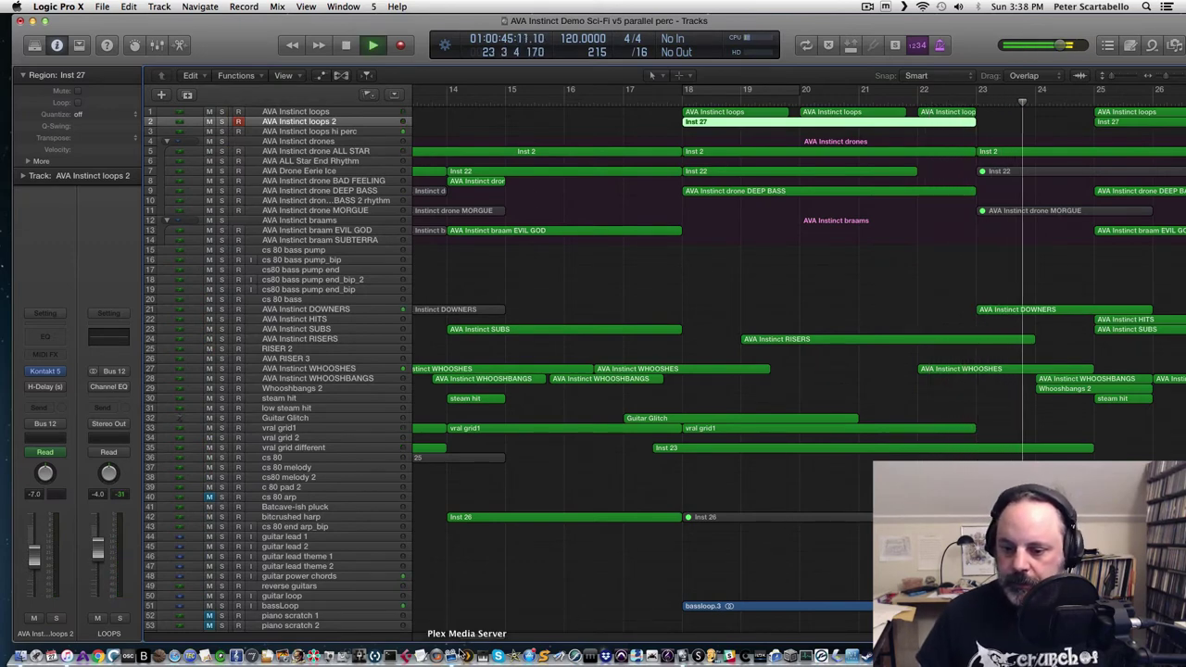
left_click_drag(470, 640, 495, 632)
key("space")
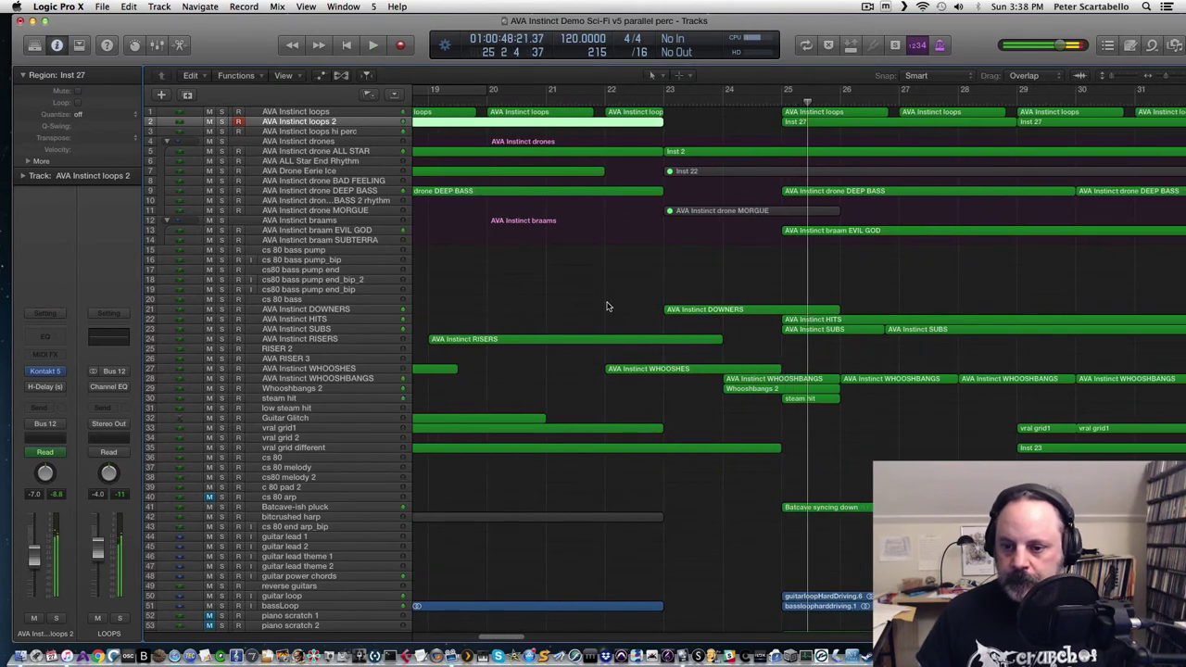
left_click(425, 102)
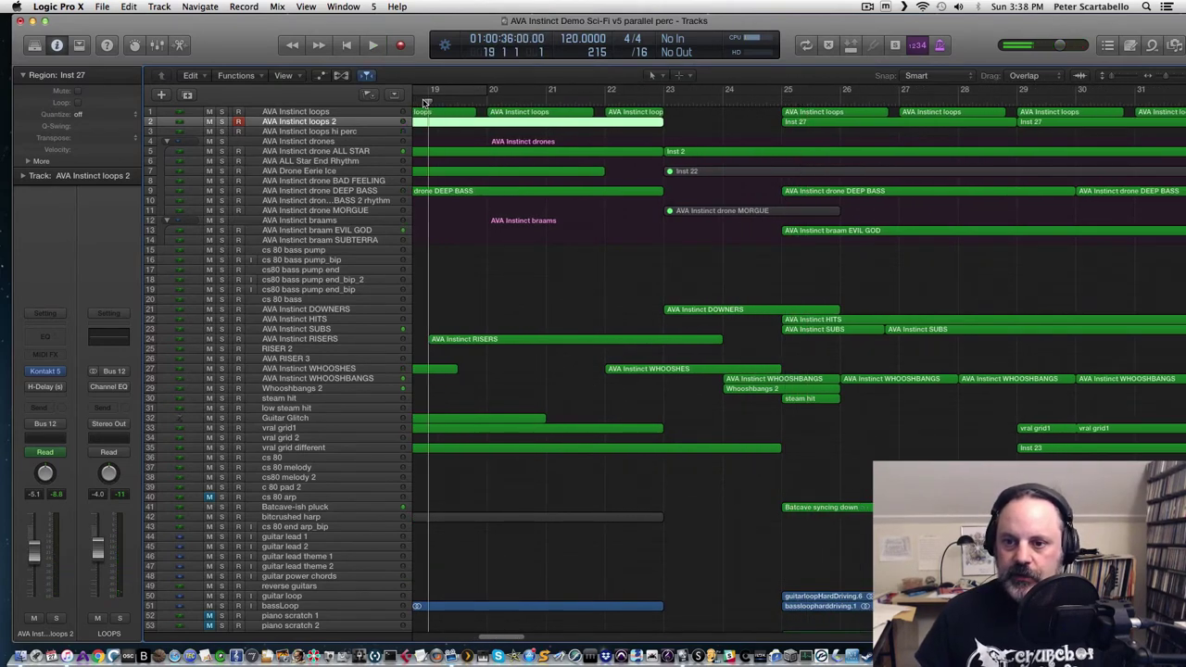
Step: Solo the AVA Instinct RISERS track, play it from just before bar 19 past bar 24, and stop
left_click(422, 100)
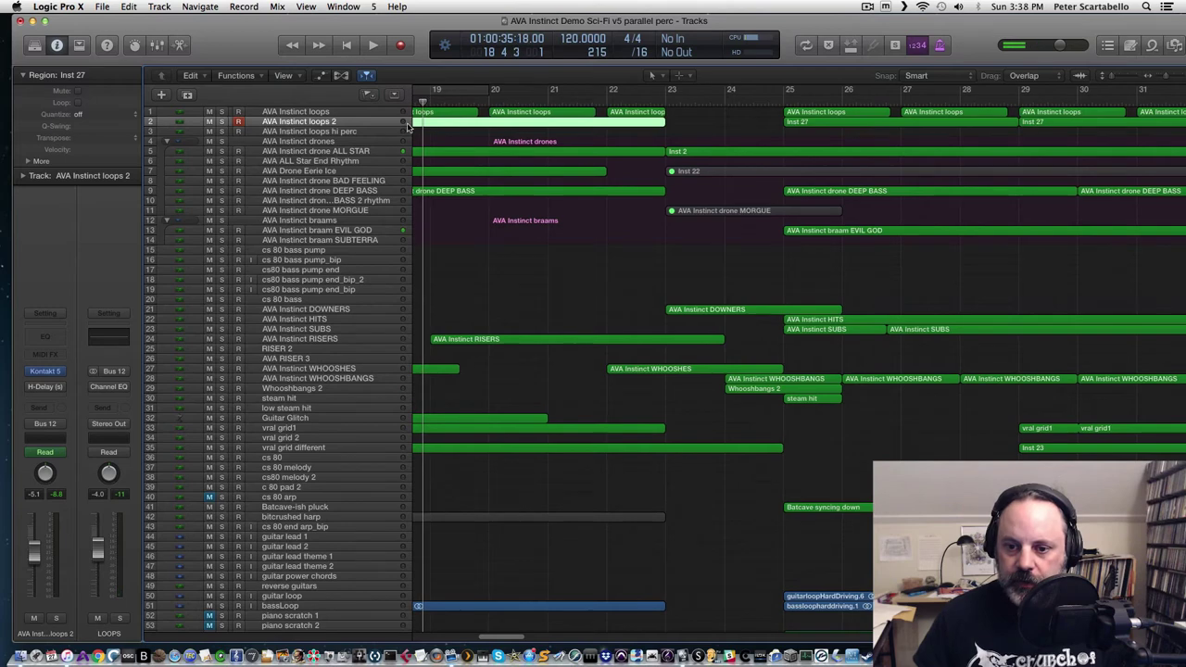
left_click(222, 338)
key("space")
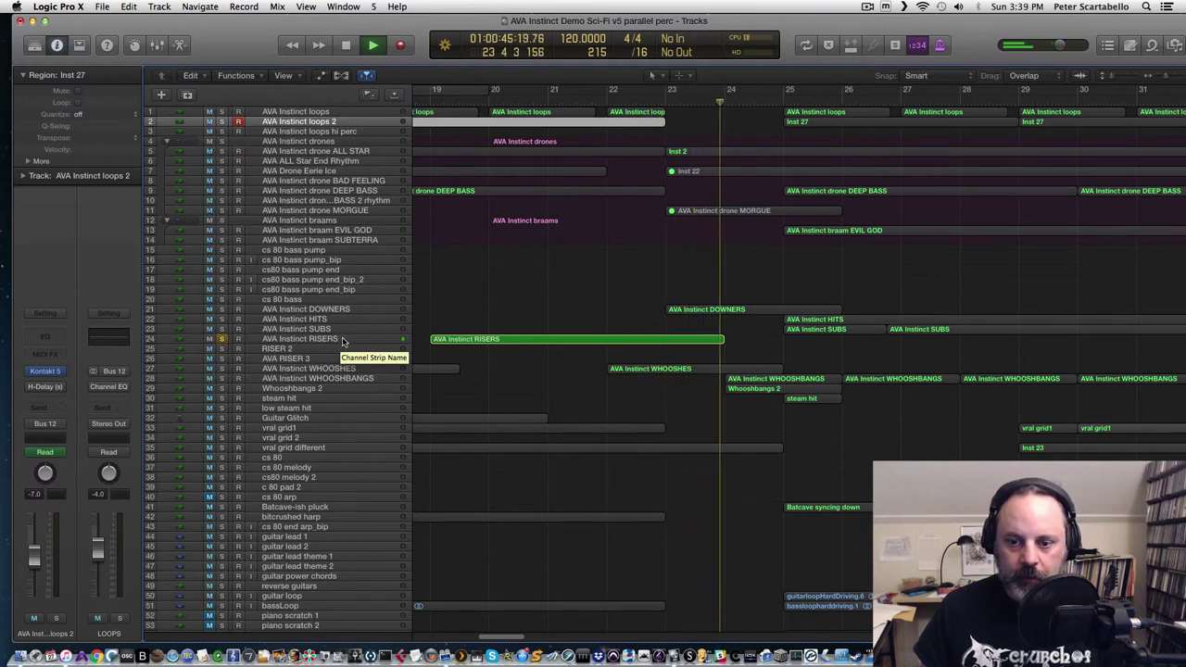
key("space")
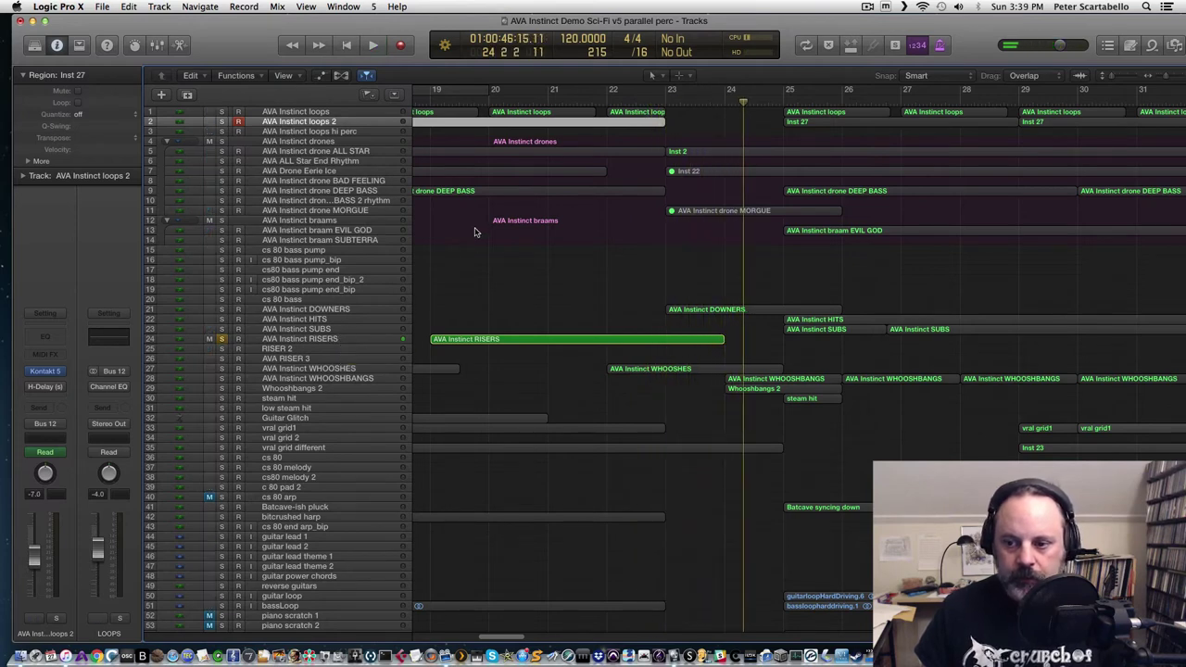
Step: Add DOWNERS, WHOOSHES, WHOOSHBANGS and Whooshbangs 2 to the RISERS solo, play them from just before bar 19 past bar 26, and stop
left_click(421, 104)
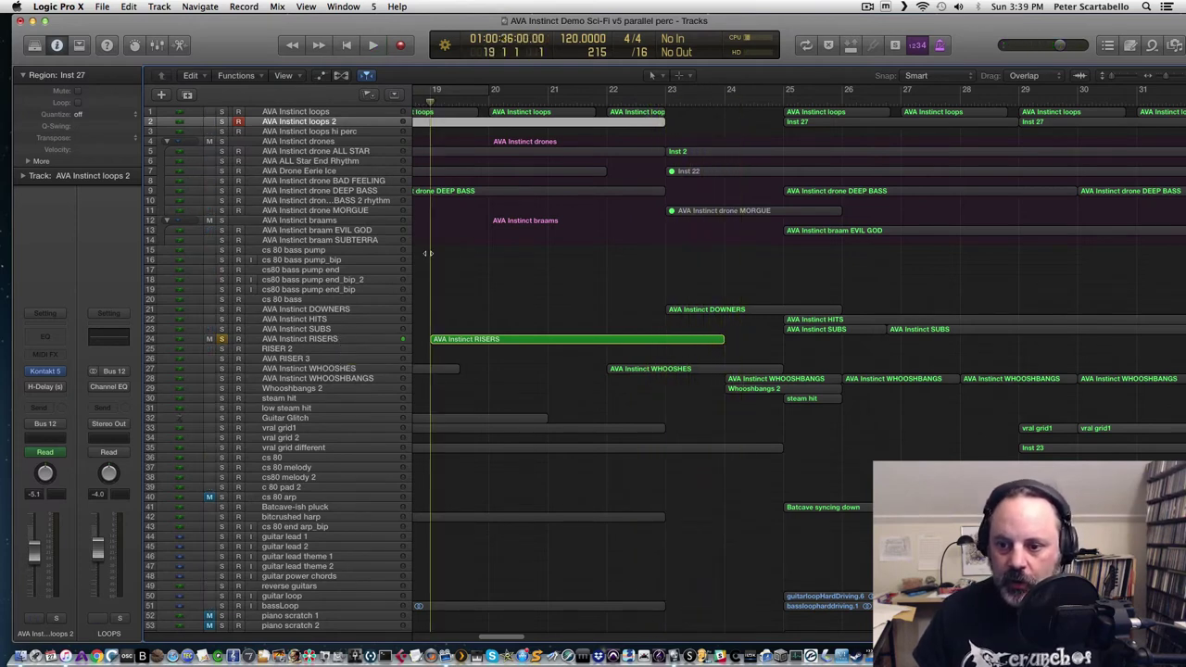
left_click(221, 368)
left_click_drag(221, 378, 222, 388)
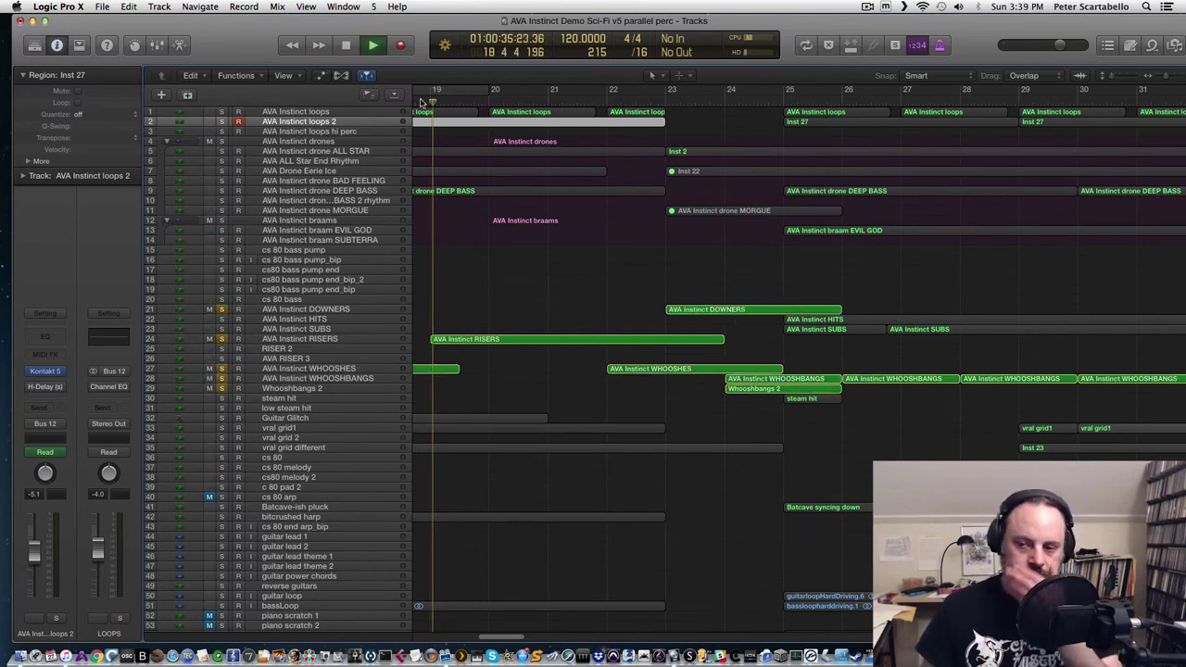
key("space")
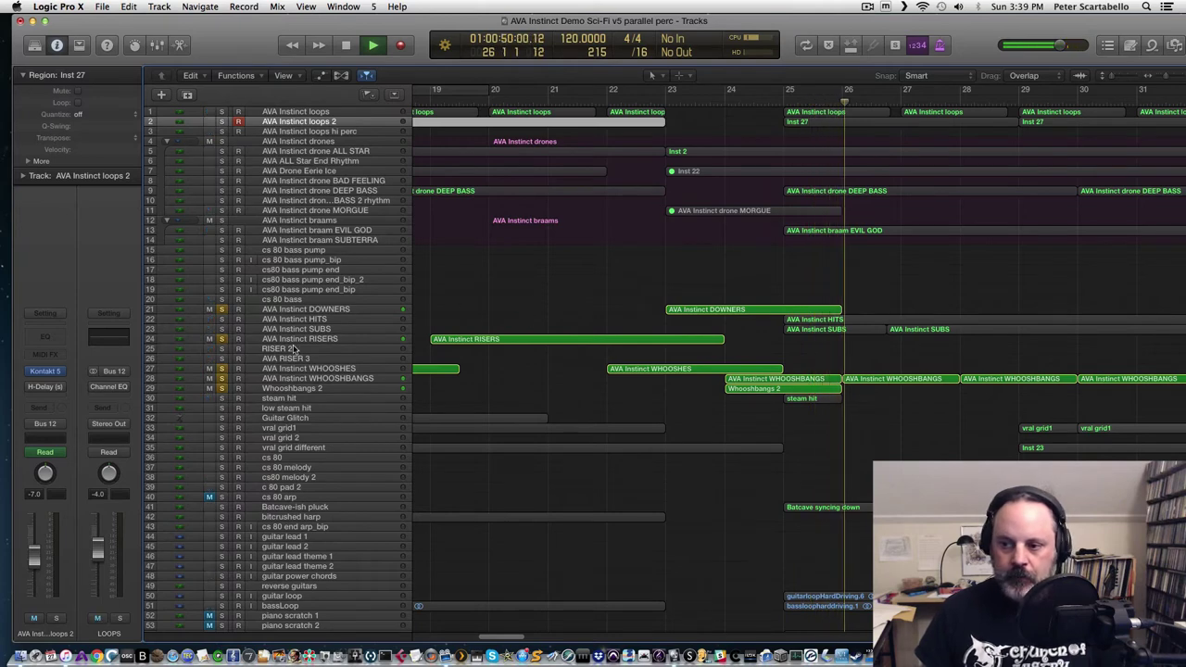
key("space")
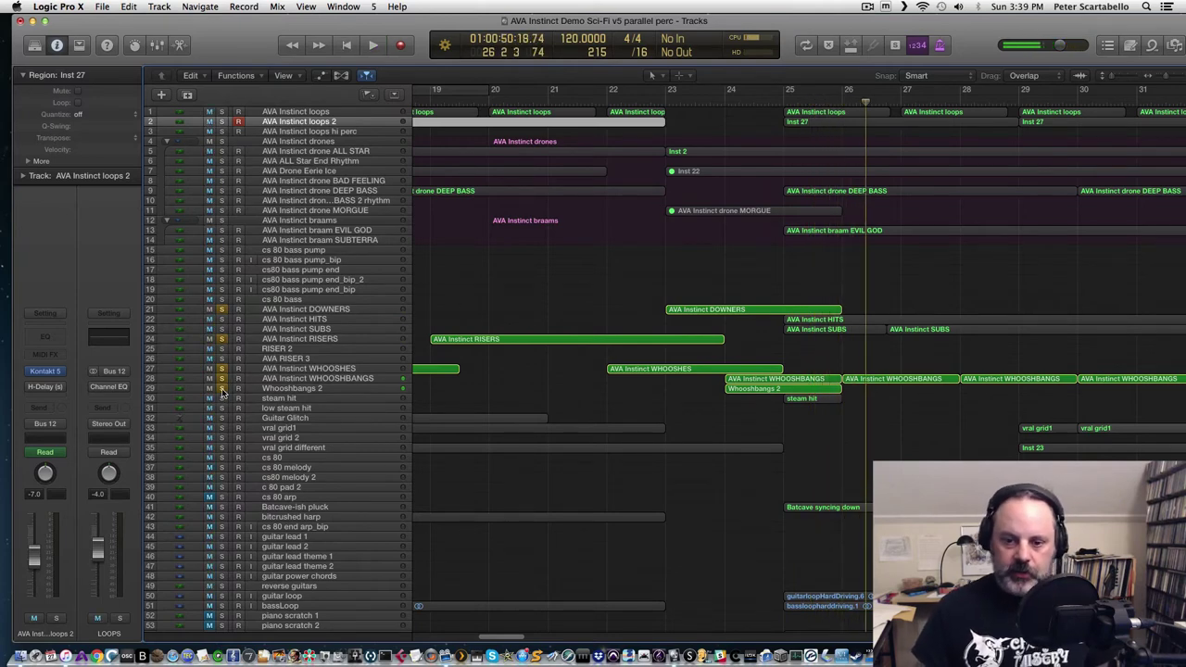
Step: Turn off the solos on Whooshbangs 2, WHOOSHBANGS, WHOOSHES, RISERS and DOWNERS
left_click(222, 388)
left_click(222, 378)
left_click(221, 368)
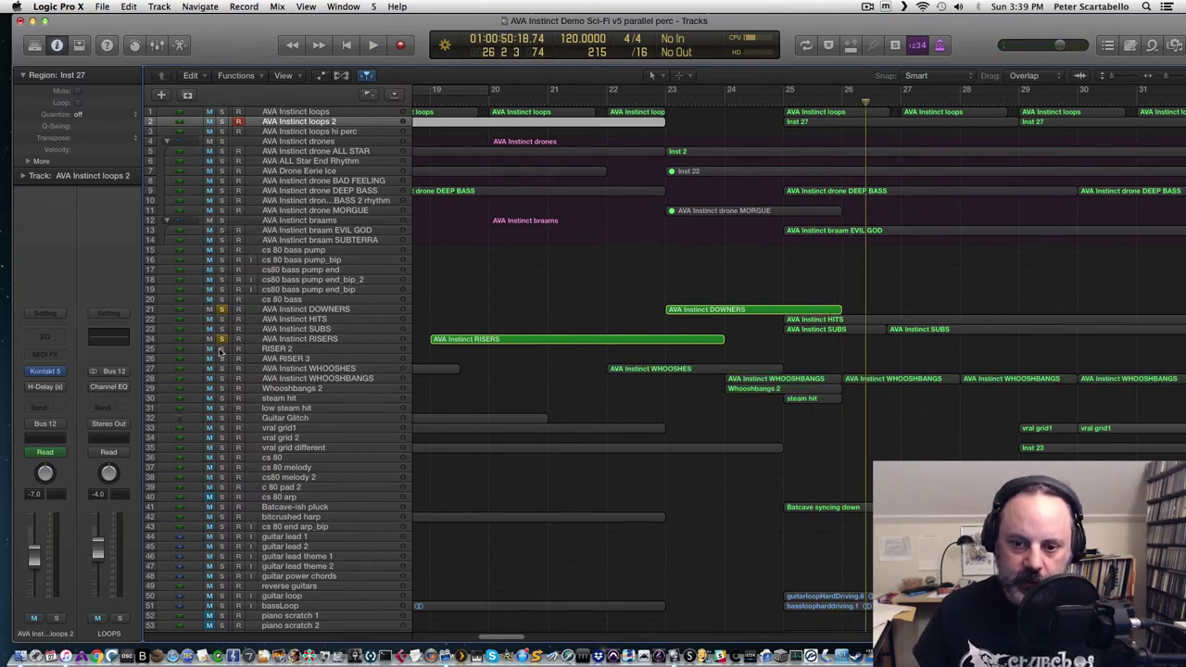
left_click(220, 339)
left_click(222, 309)
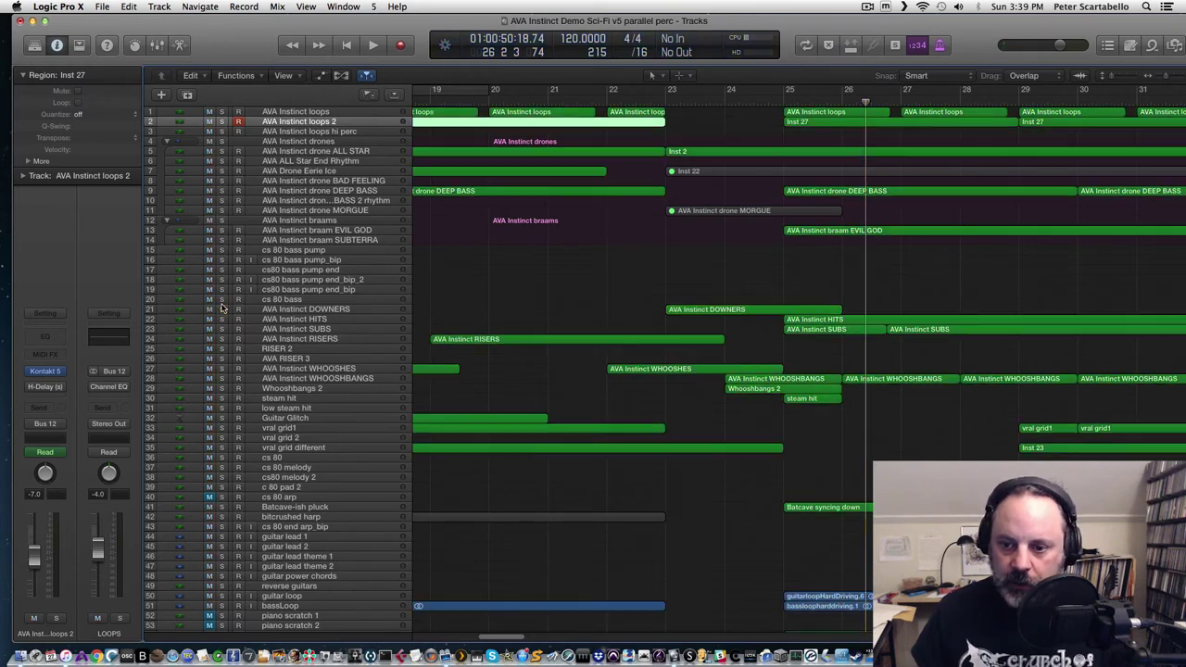
Step: Open the AVA Instinct RISERS Kontakt instrument, view its Main Engine page, and close the plug-in window
left_click(298, 341)
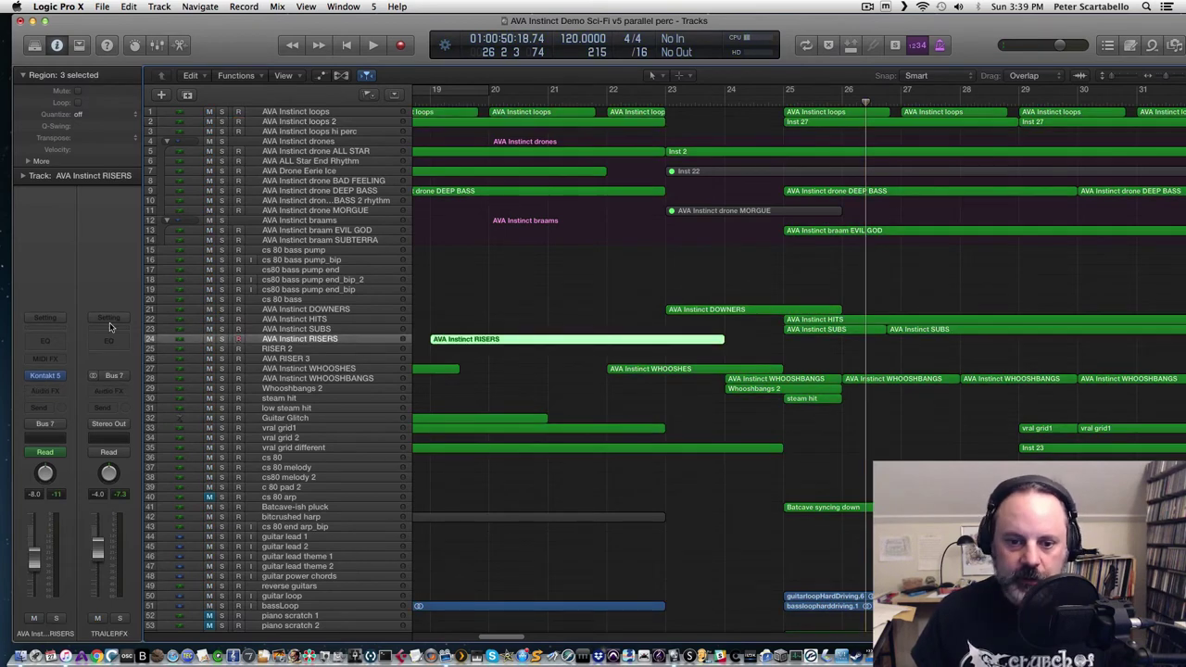
left_click(50, 376)
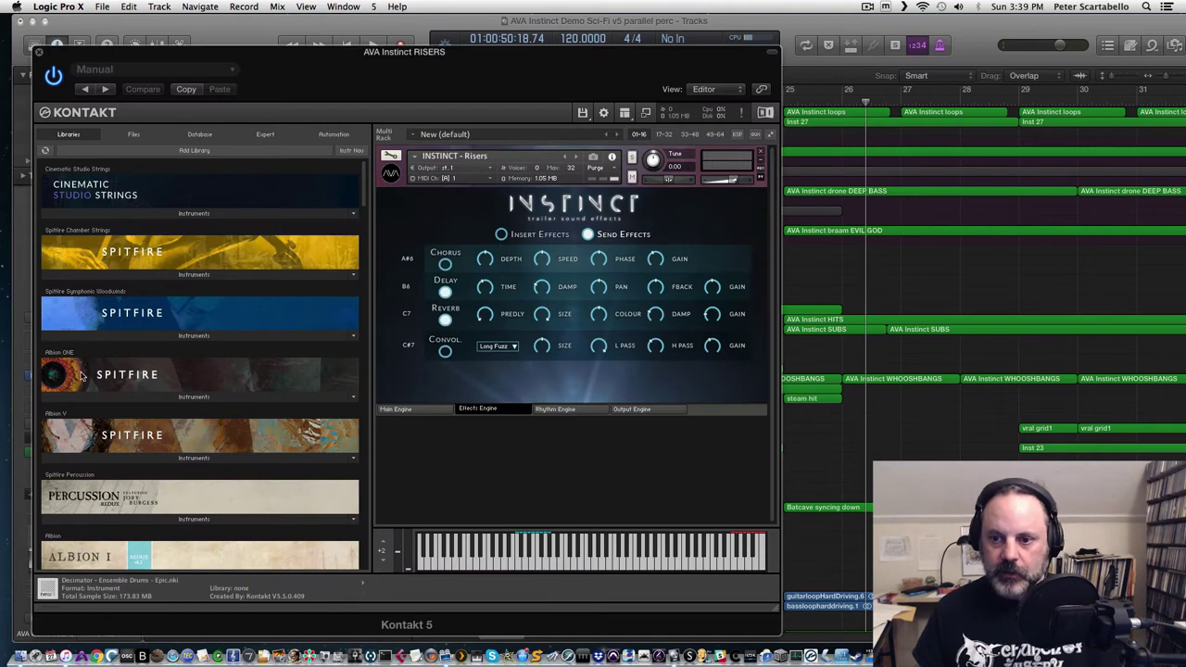
left_click(409, 410)
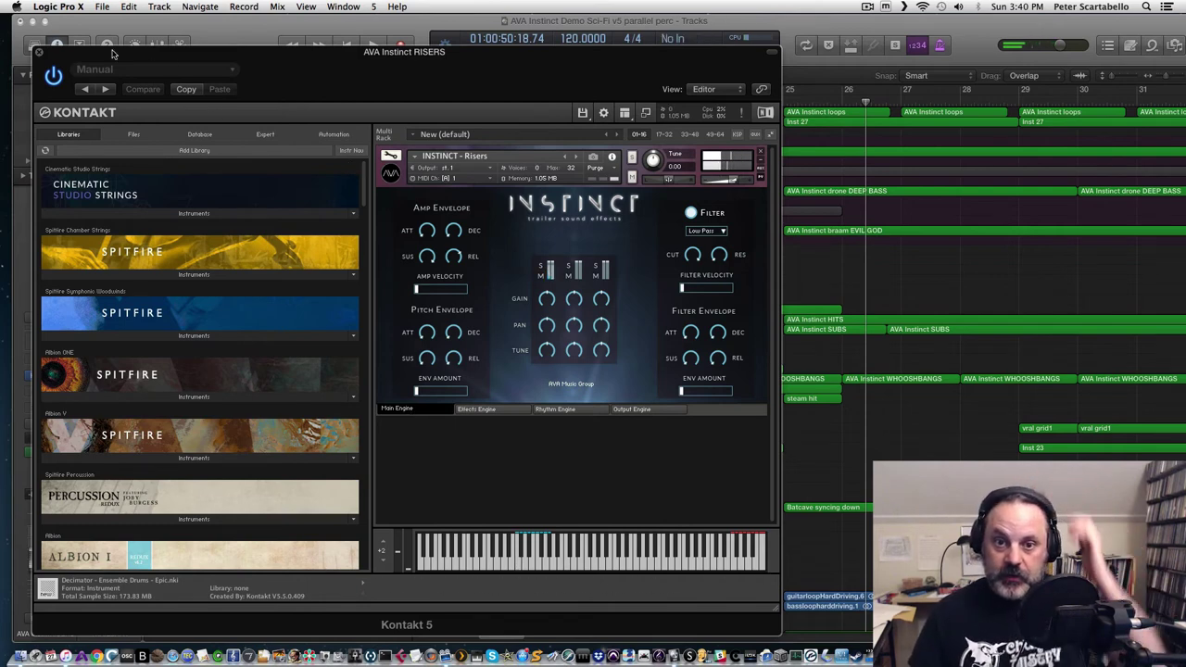
left_click(39, 52)
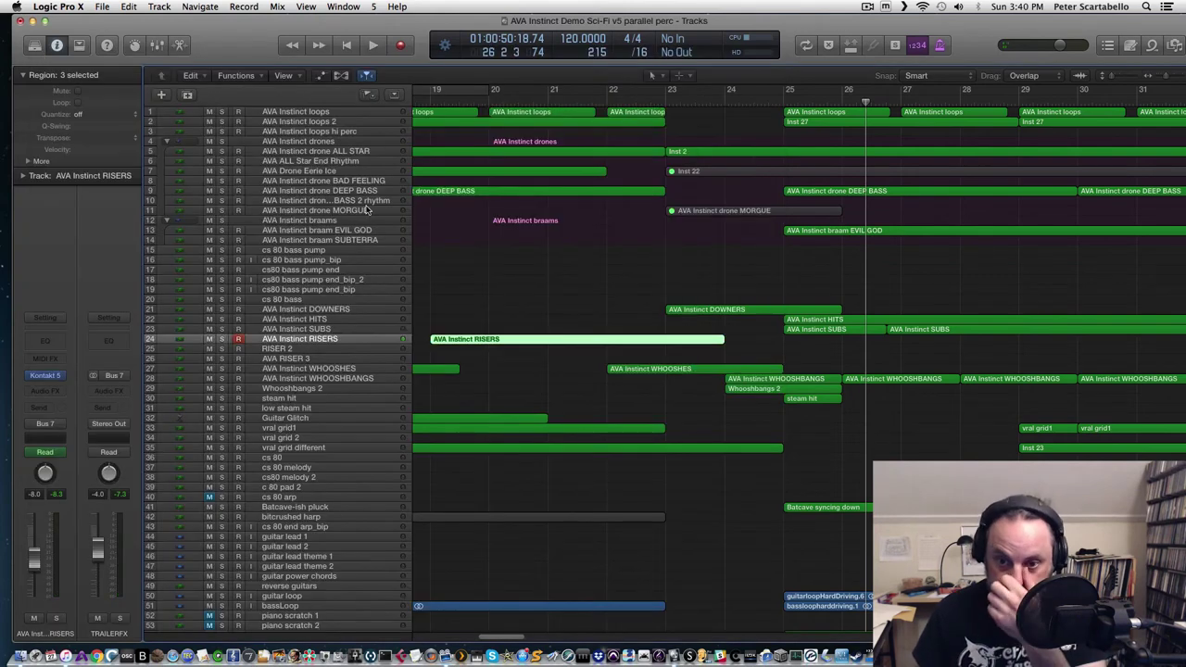
Step: Select the AVA Instinct DOWNERS track, look at its Kontakt instrument, and close the plug-in window
left_click(366, 311)
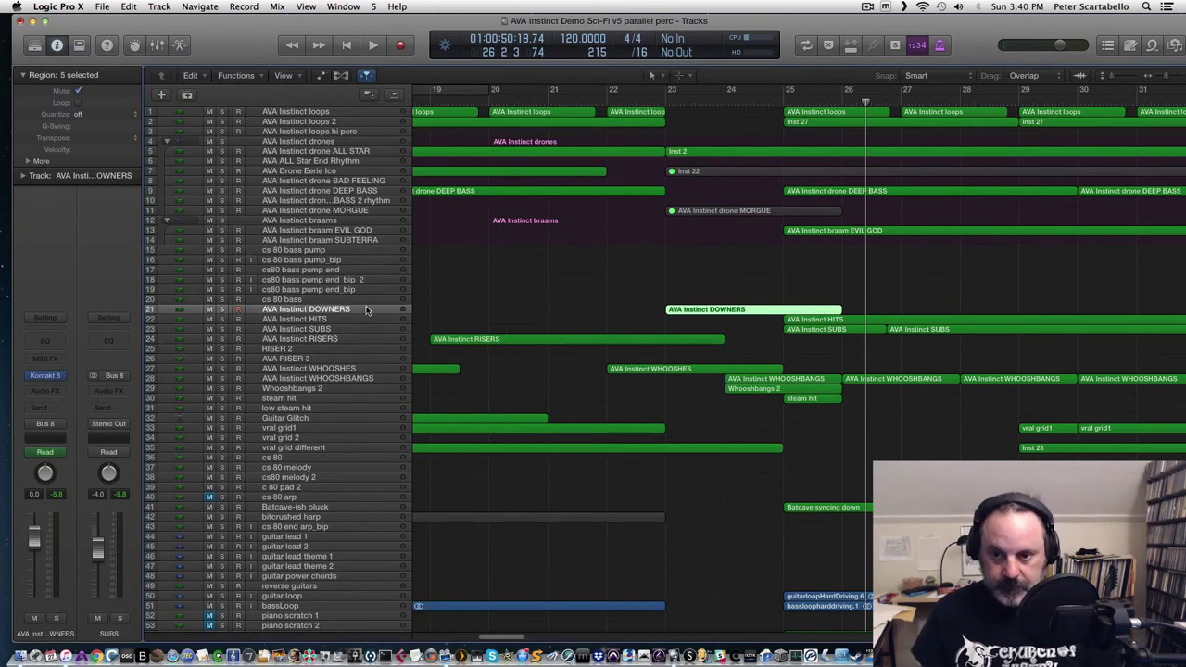
left_click(45, 376)
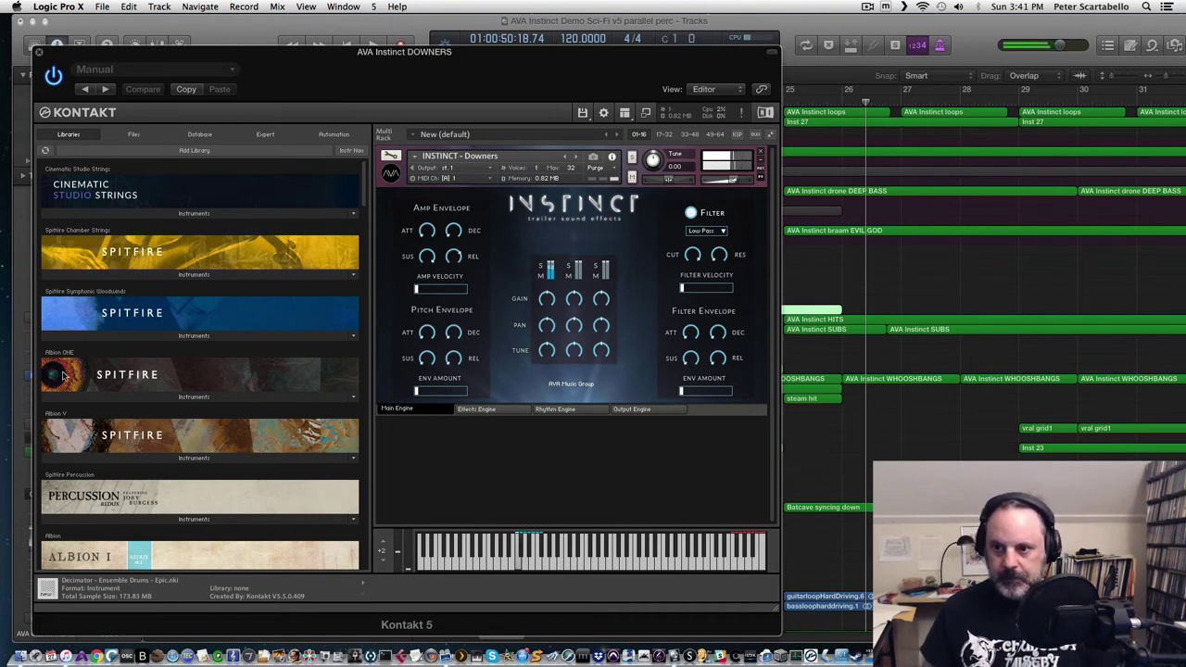
left_click(40, 53)
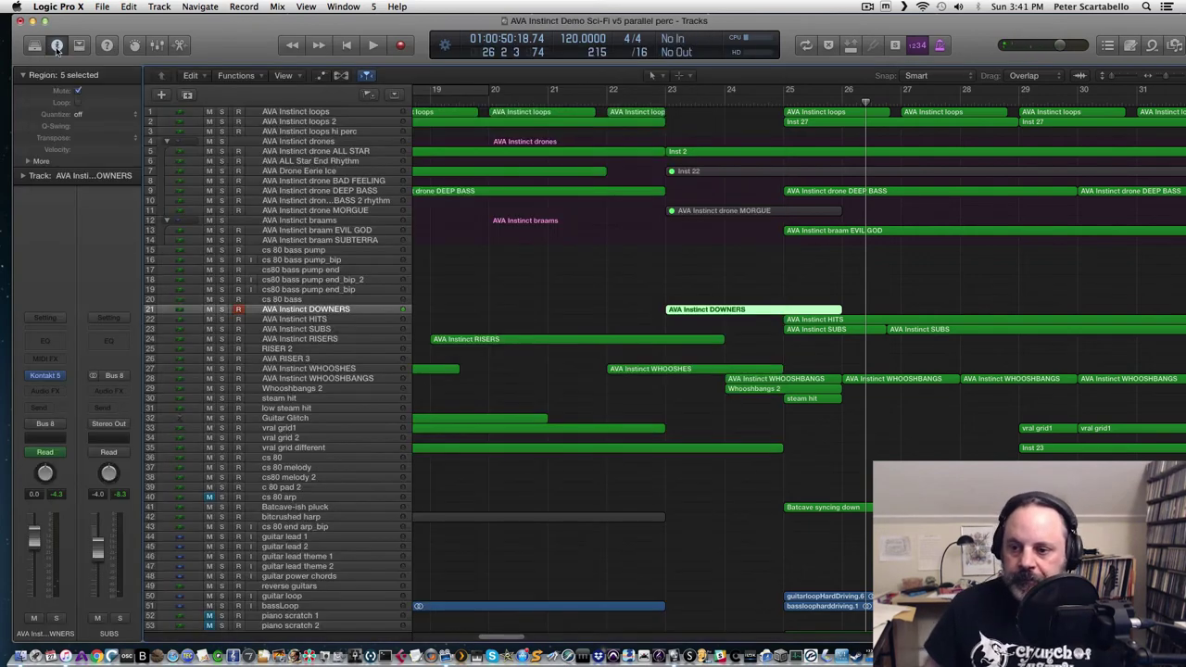
Step: Select the AVA Instinct WHOOSHES track, play the full arrangement from 21 4 1 past bar 25, and stop
left_click(721, 98)
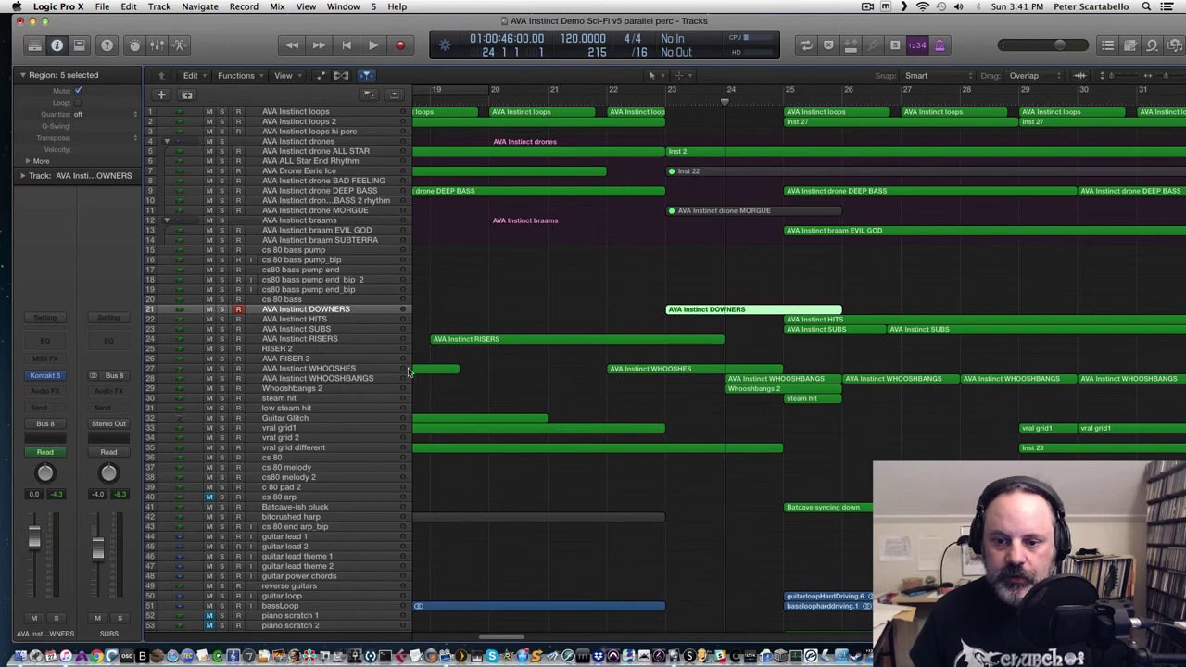
left_click(361, 370)
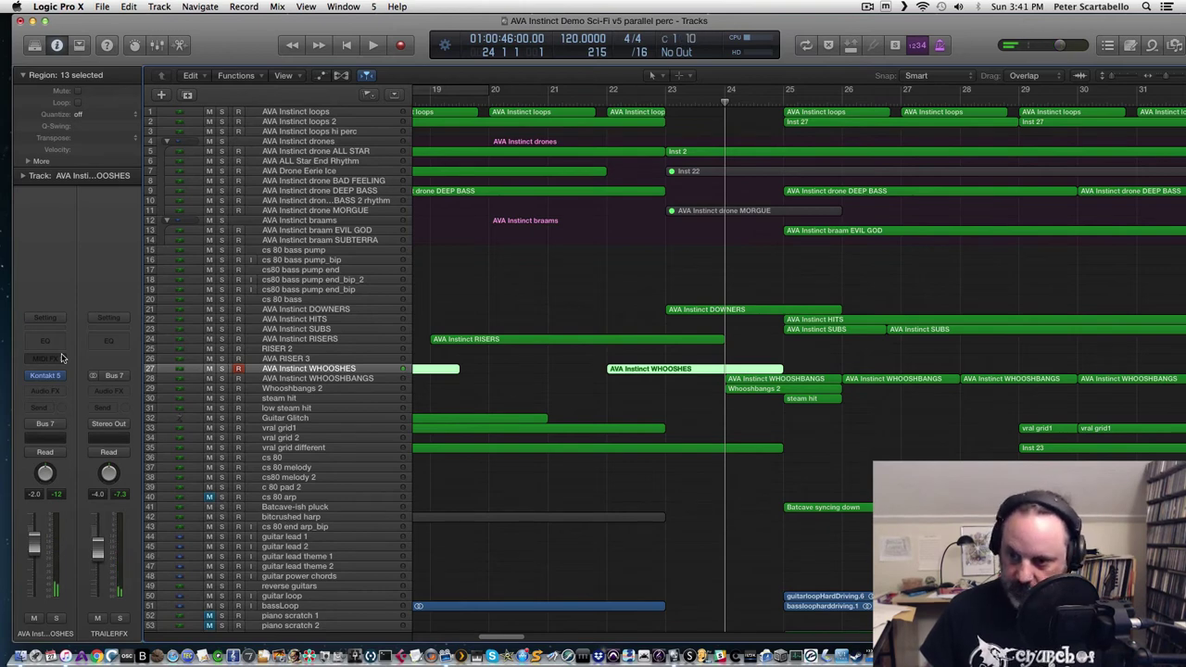
left_click(592, 100)
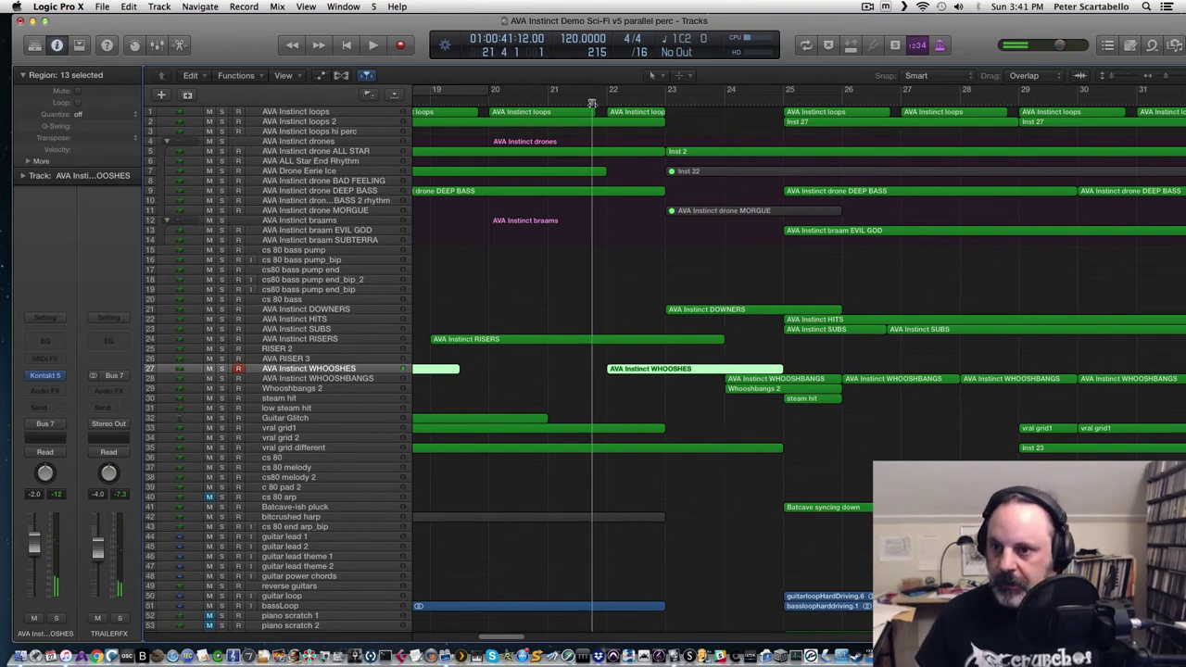
key("space")
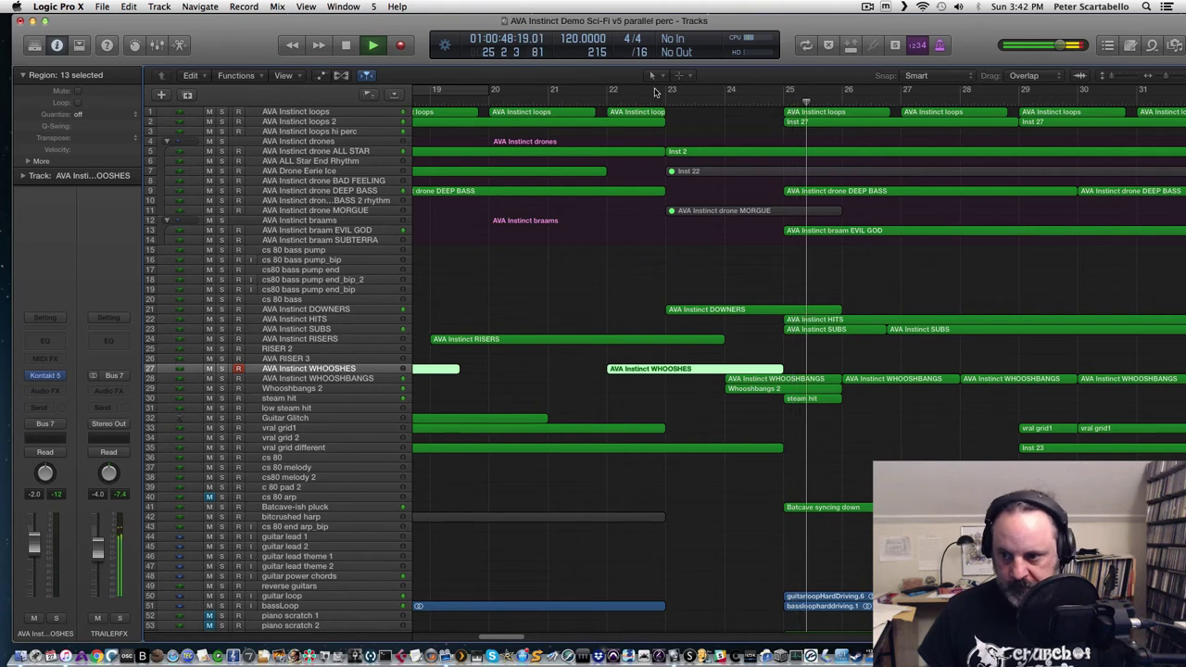
key("space")
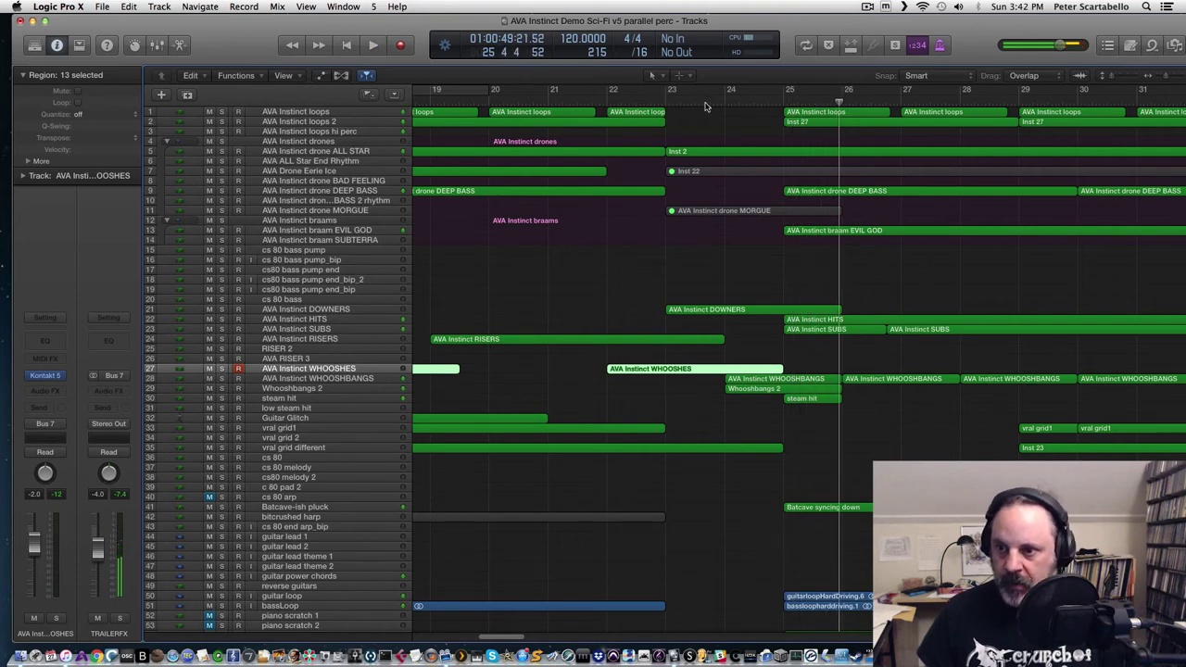
Step: Solo Whooshbangs 2, play it from 23 4 1 past bar 25, stop, and turn its solo off
left_click(706, 103)
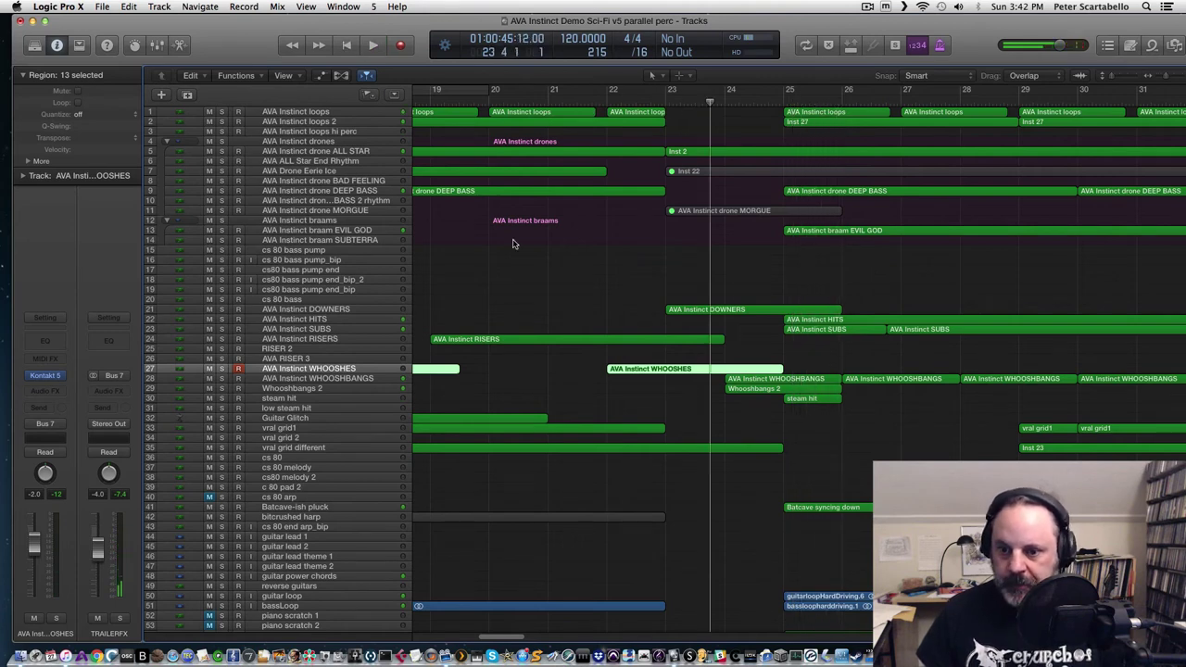
left_click(222, 389)
key("space")
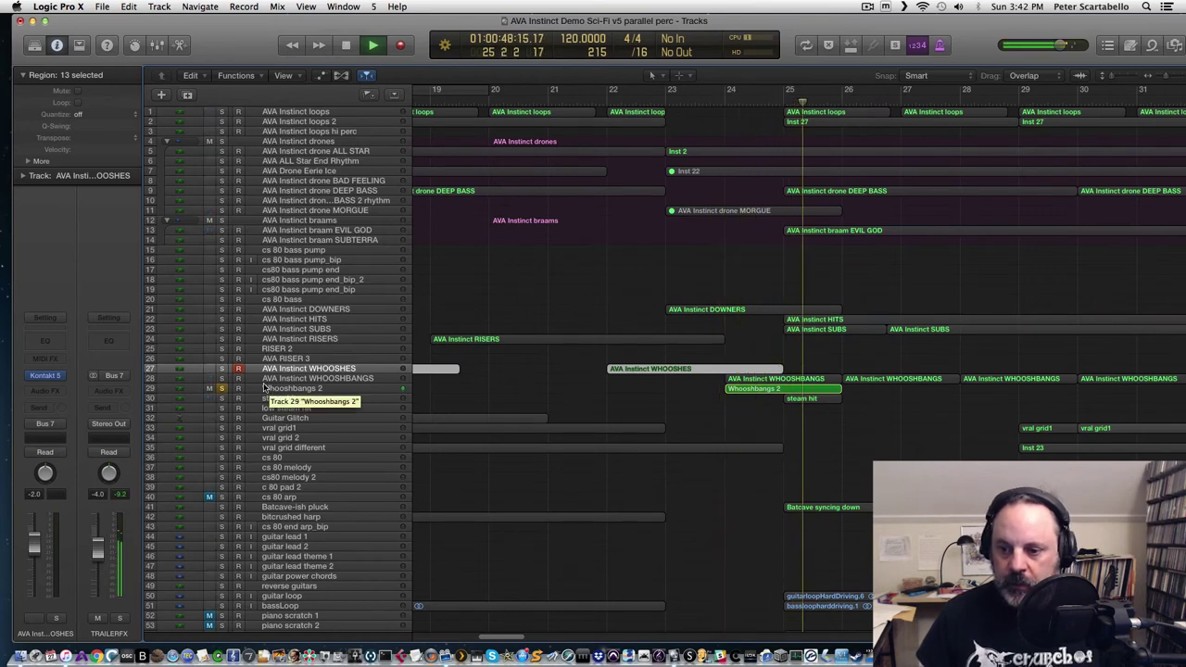
key("space")
left_click(222, 387)
Step: Solo AVA Instinct WHOOSHBANGS, play it twice from 23 4 1, solo WHOOSHES as well, then stop and clear both solos
left_click(222, 378)
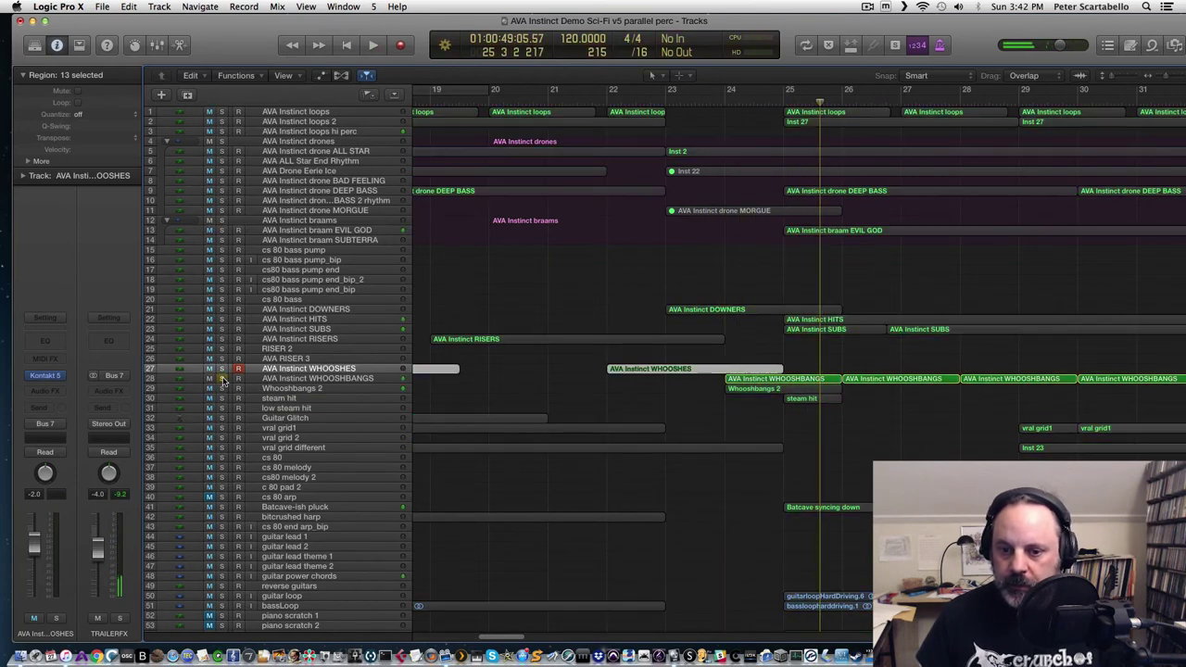
left_click(710, 100)
key("space")
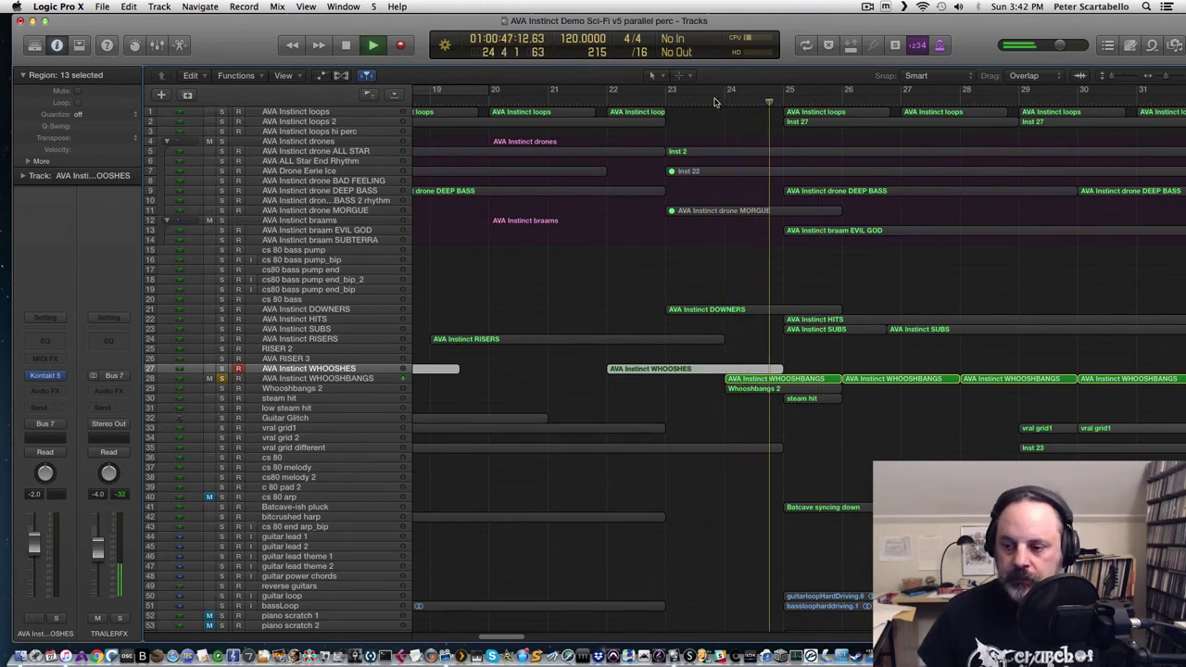
left_click(710, 100)
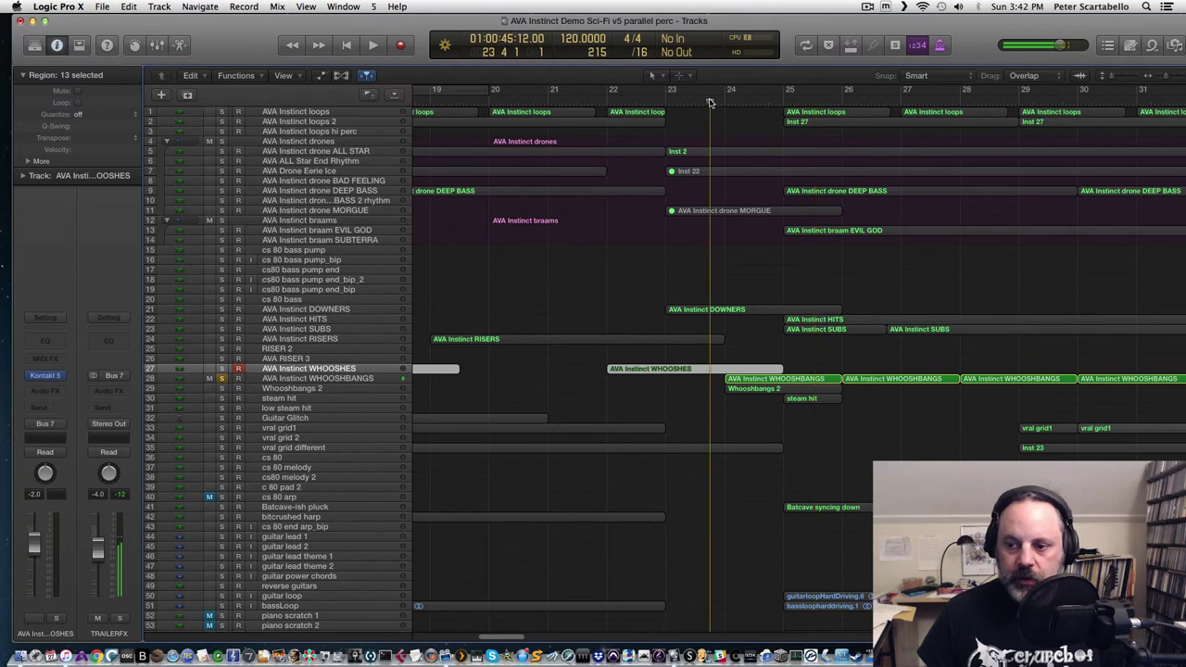
left_click(222, 369)
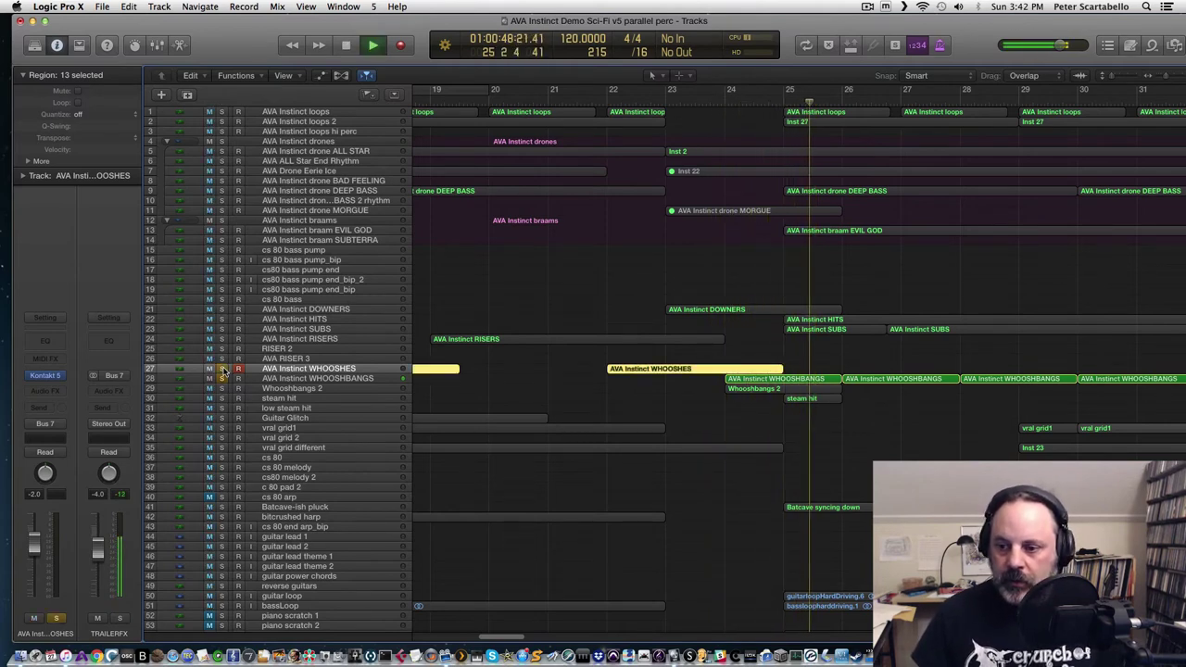
key("space")
left_click(221, 369)
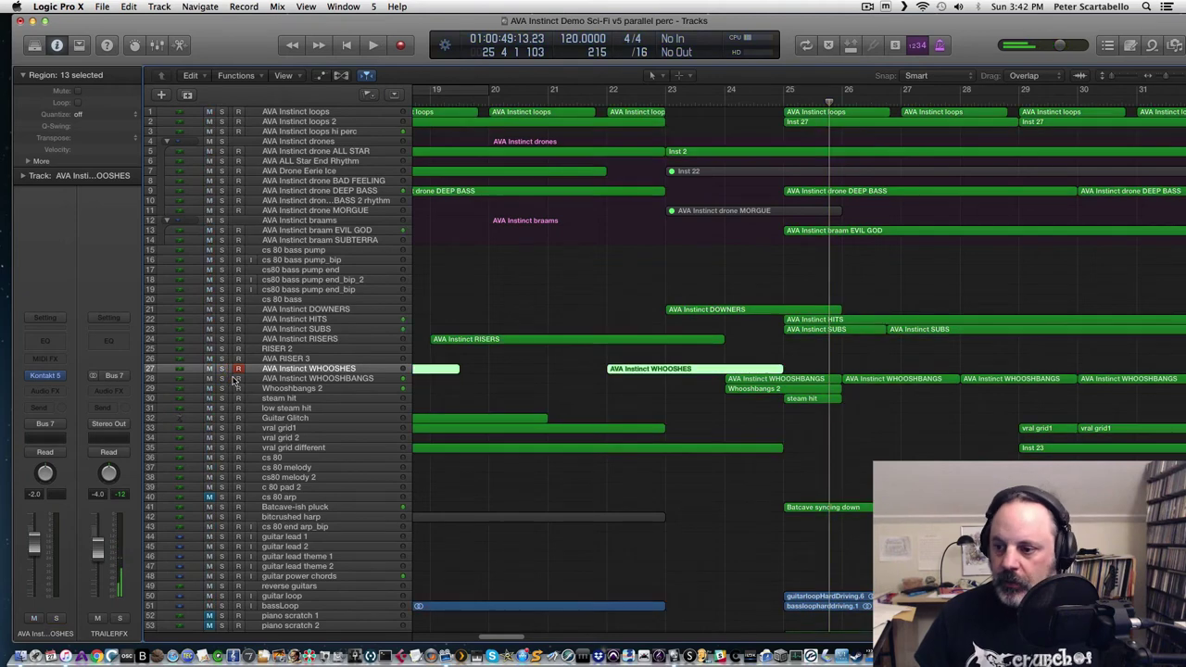
Step: Play the full arrangement, restart it from within bar 24, let it run past bar 27, and stop
key("space")
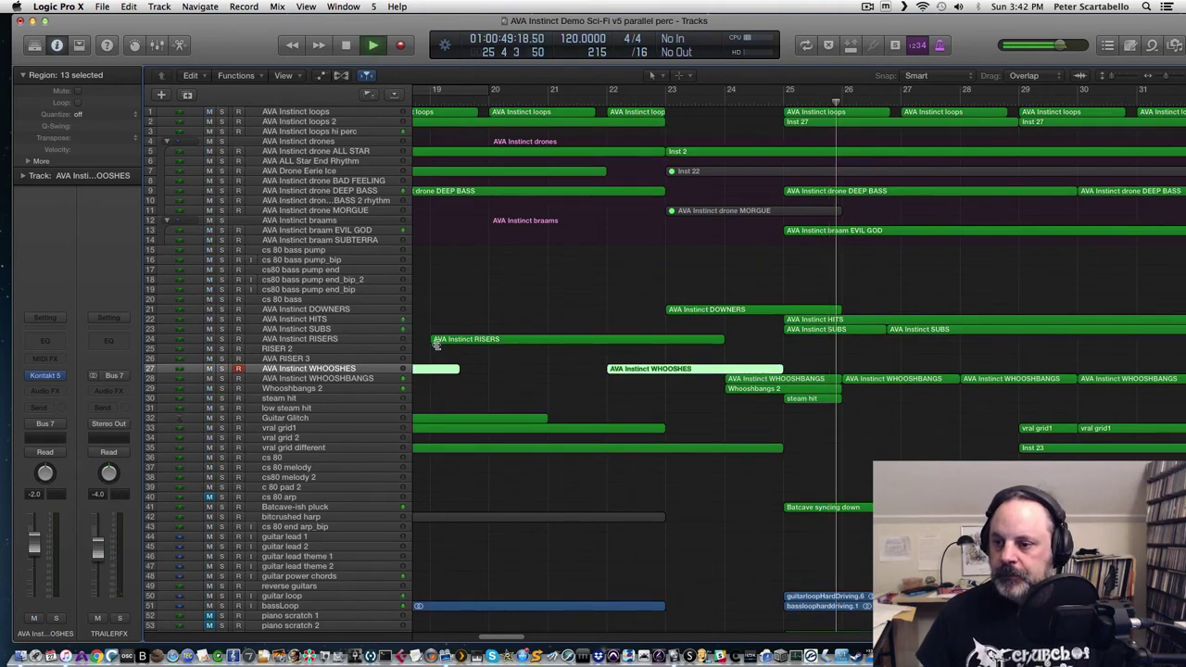
left_click(760, 96)
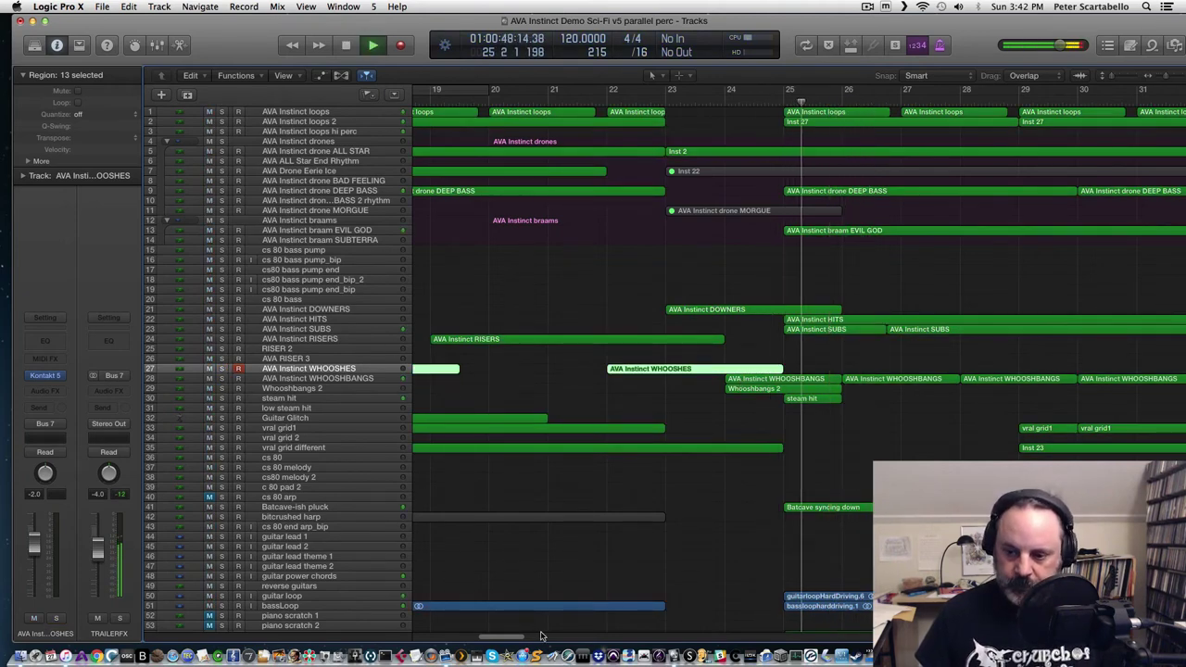
left_click_drag(509, 636, 526, 635)
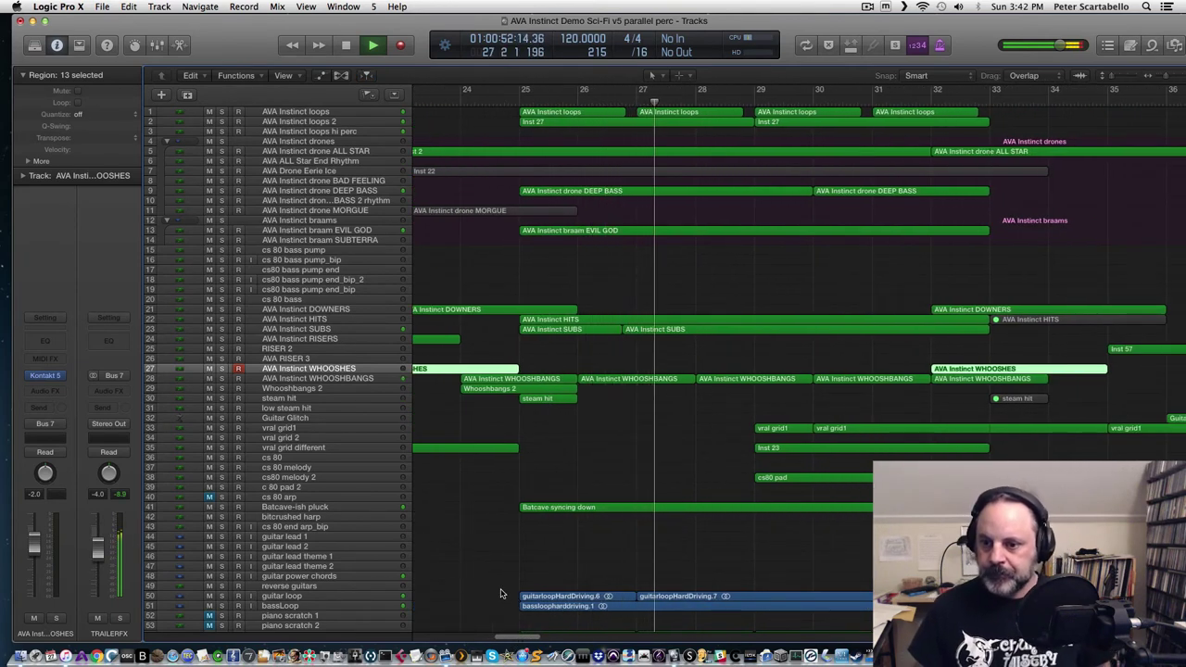
key("space")
Step: Solo and select AVA Instinct SUBS, play it from 24 4 1 to about the middle of bar 26, stop, and unsolo it
left_click(505, 104)
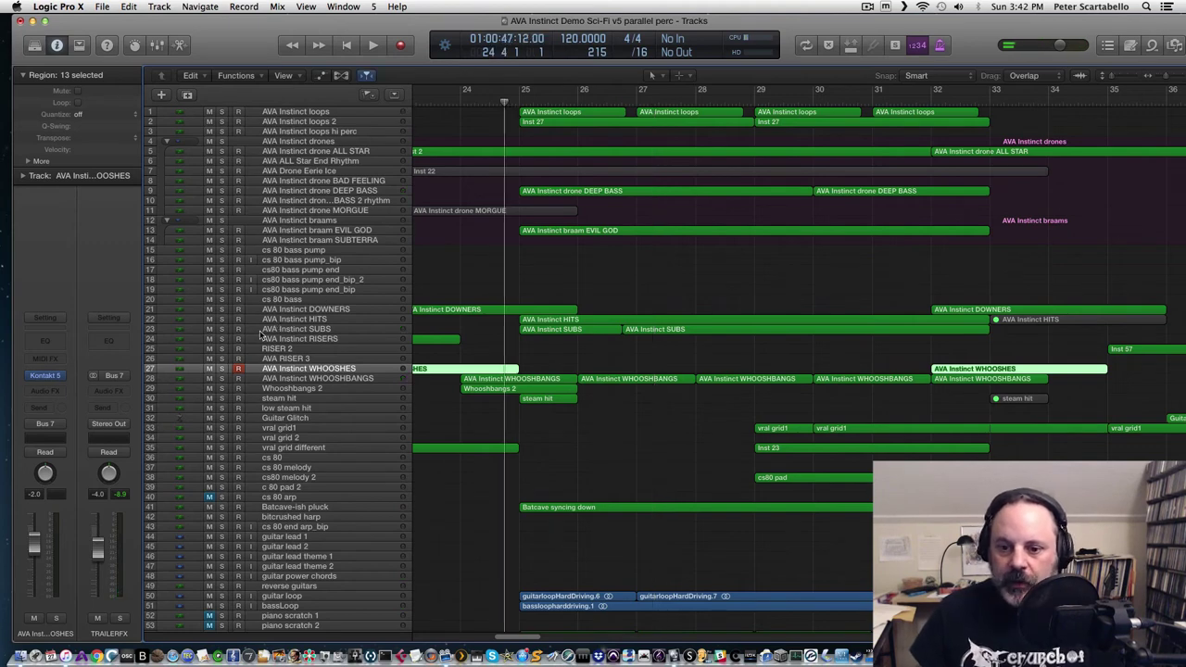
left_click(222, 330)
key("space")
left_click(274, 331)
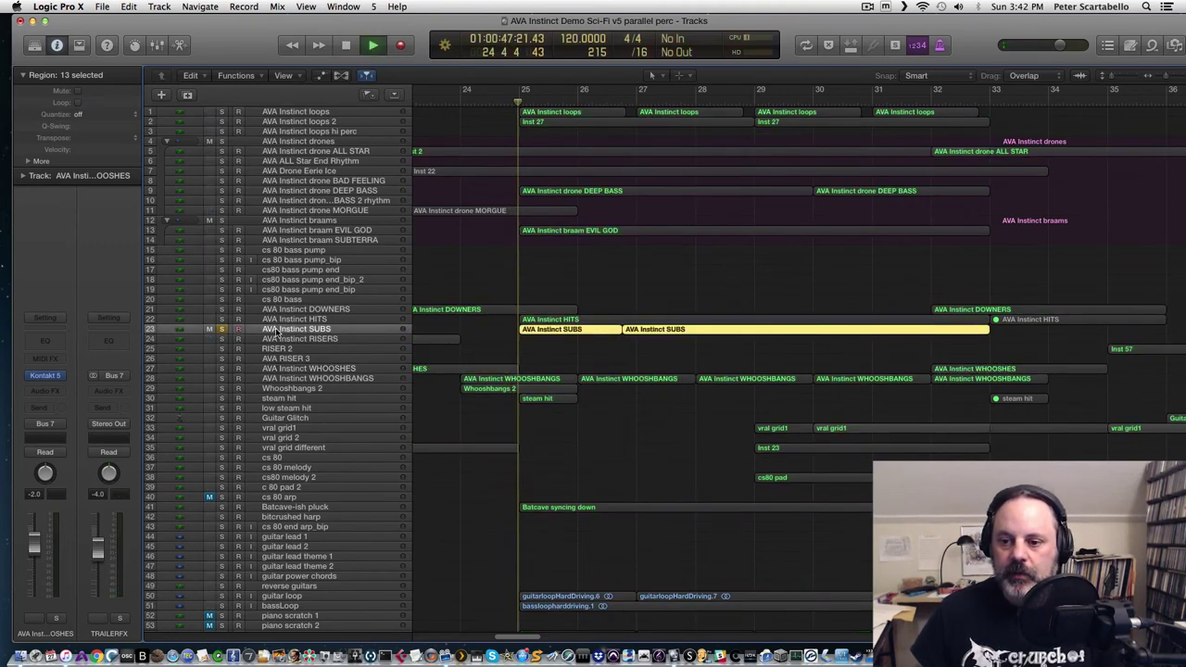
key("space")
left_click(222, 330)
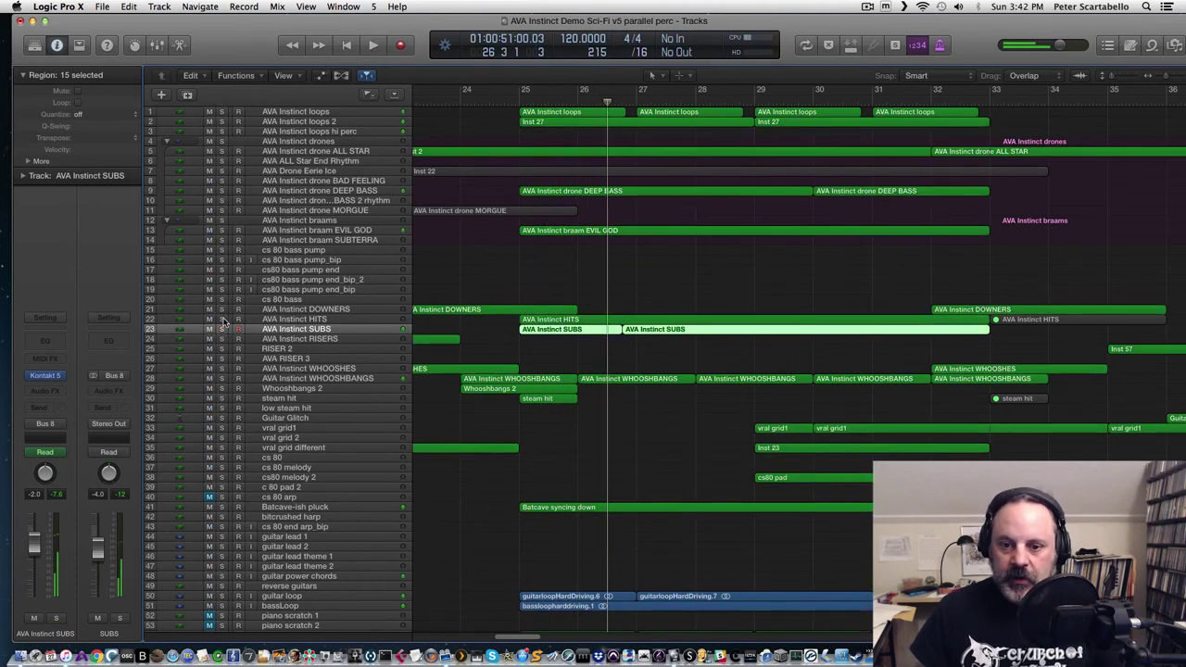
Step: Solo and select the AVA Instinct HITS track, play it from just before bar 25 into bar 26, and stop
left_click(222, 319)
left_click(352, 319)
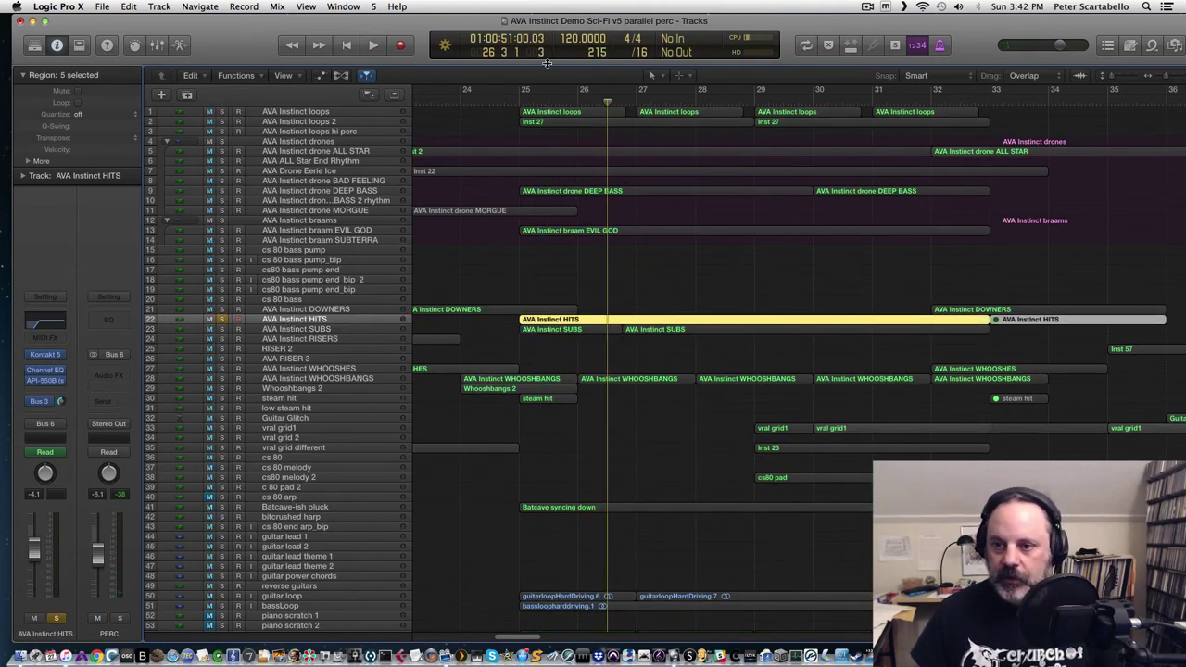
left_click(506, 101)
key("space")
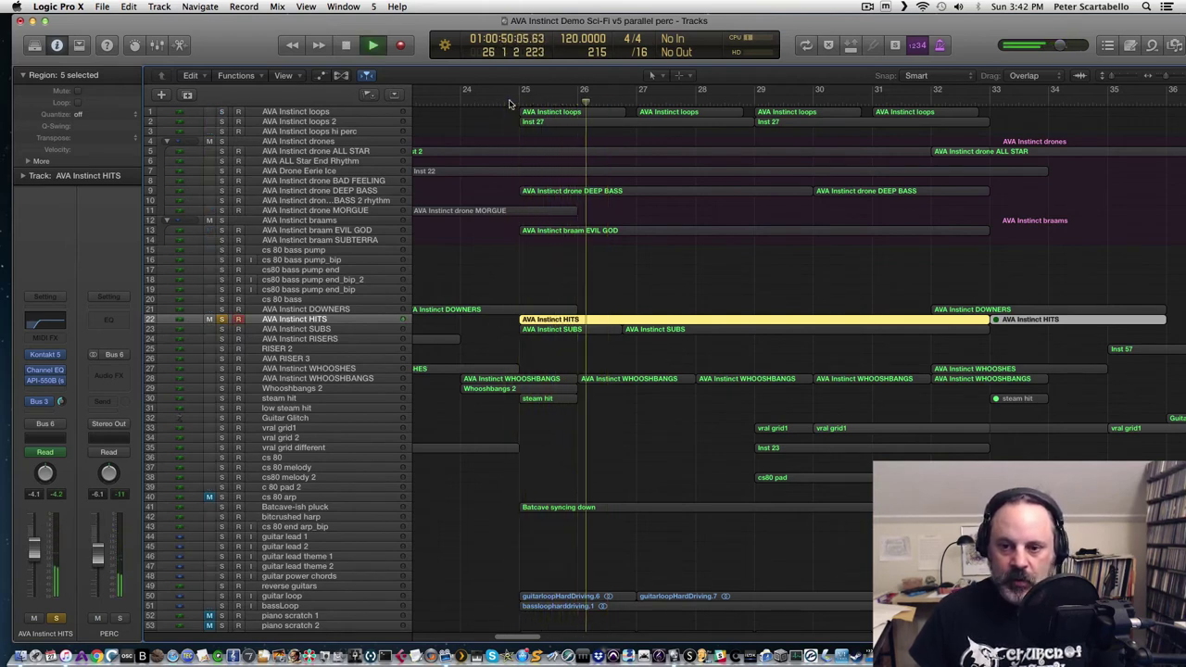
key("space")
Step: Move the playhead to 25 1 1, toggle the Bus 3 send on AVA Instinct HITS, play the soloed track through bar 26, and stop
left_click(509, 103)
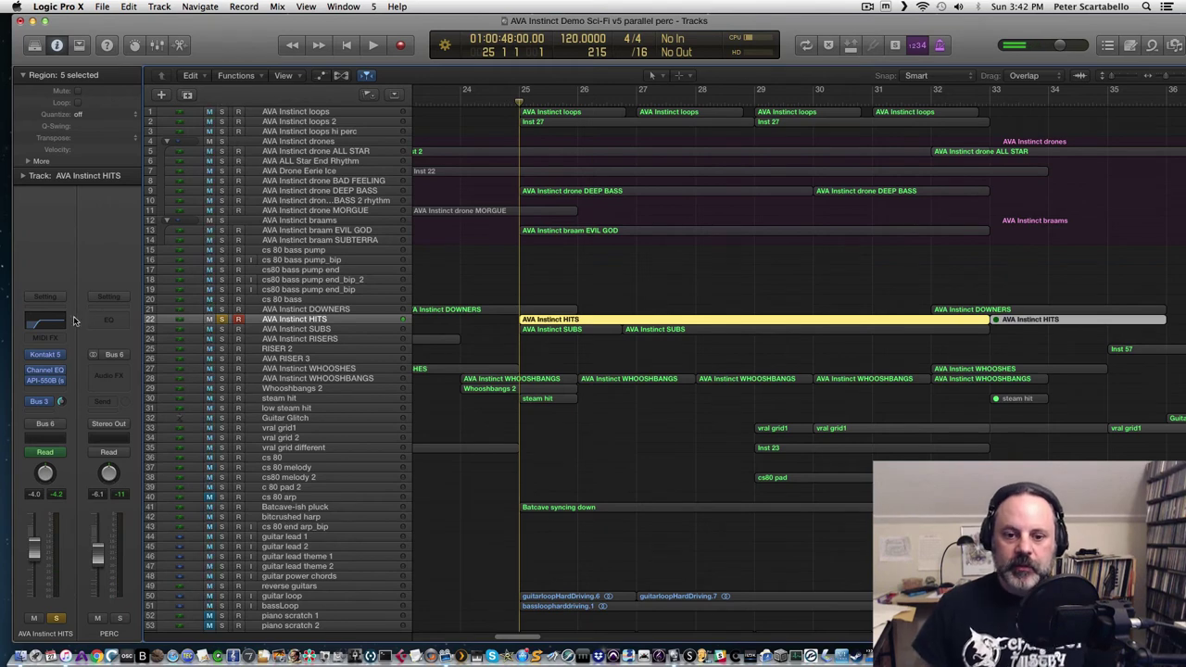
mouse_move(46, 401)
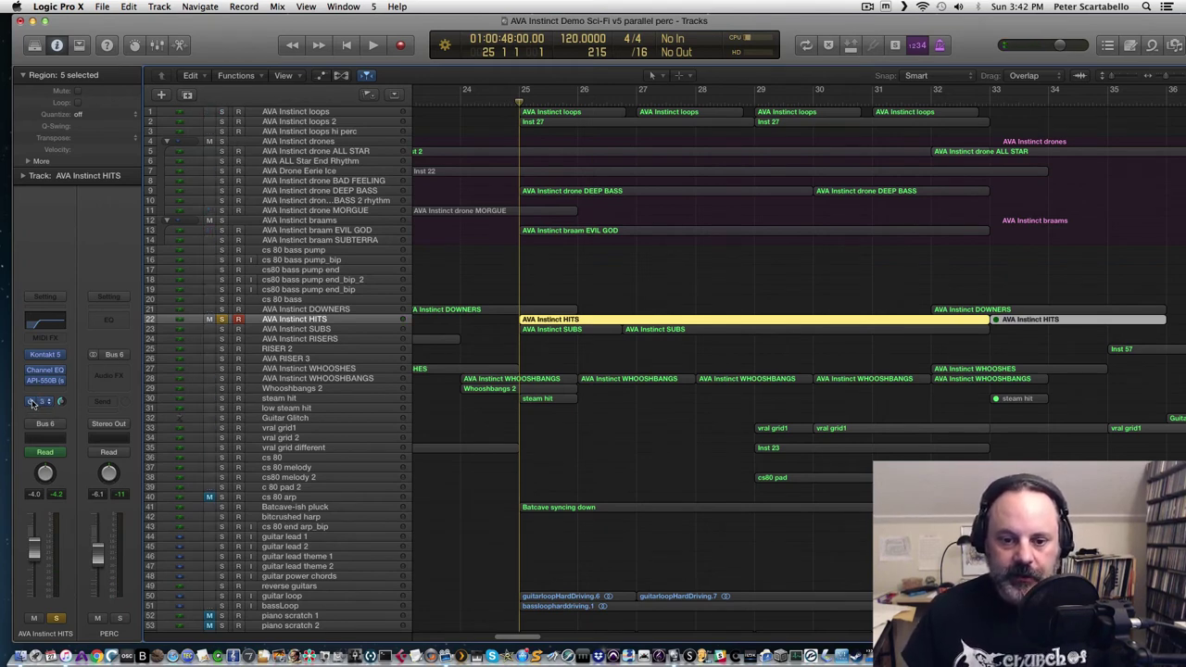
left_click(34, 402)
key("space")
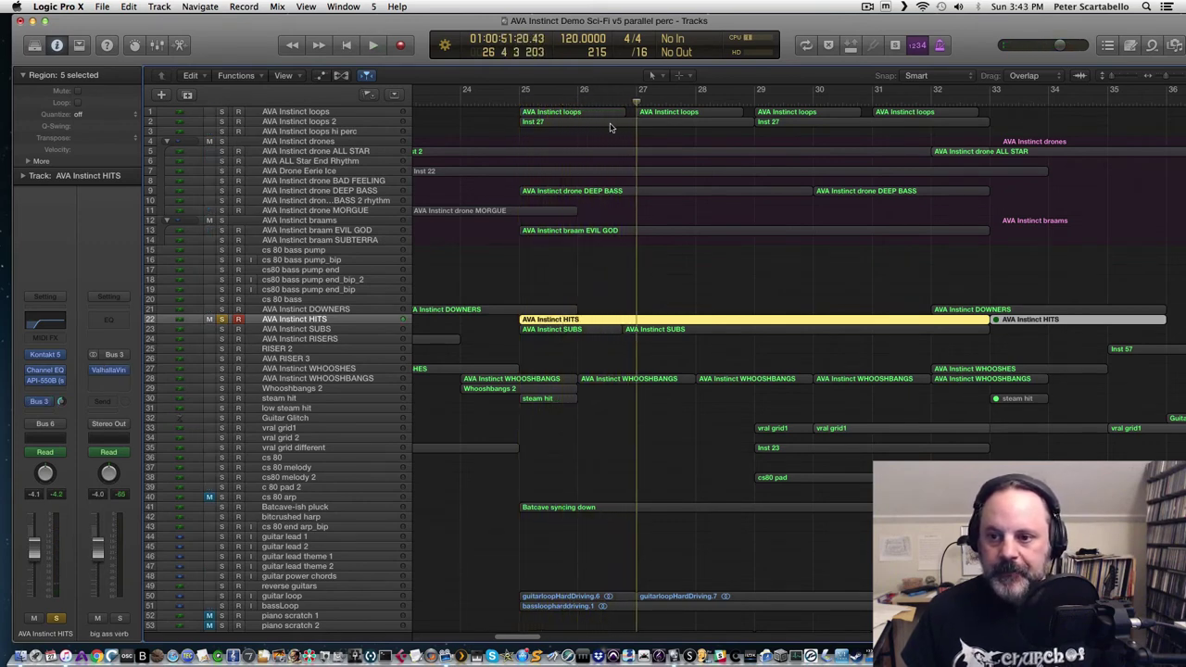
key("space")
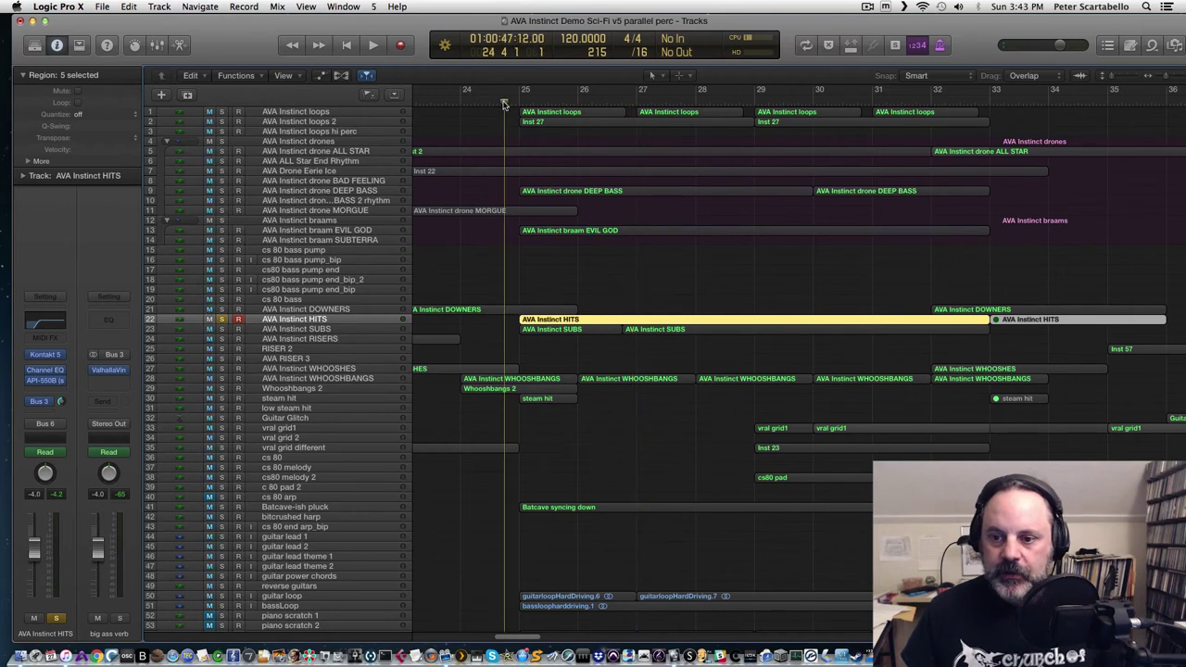
Step: Open the Kontakt instrument of AVA Instinct HITS, toggle its filter while playing from 24 4 1, and stop in bar 26
left_click(43, 354)
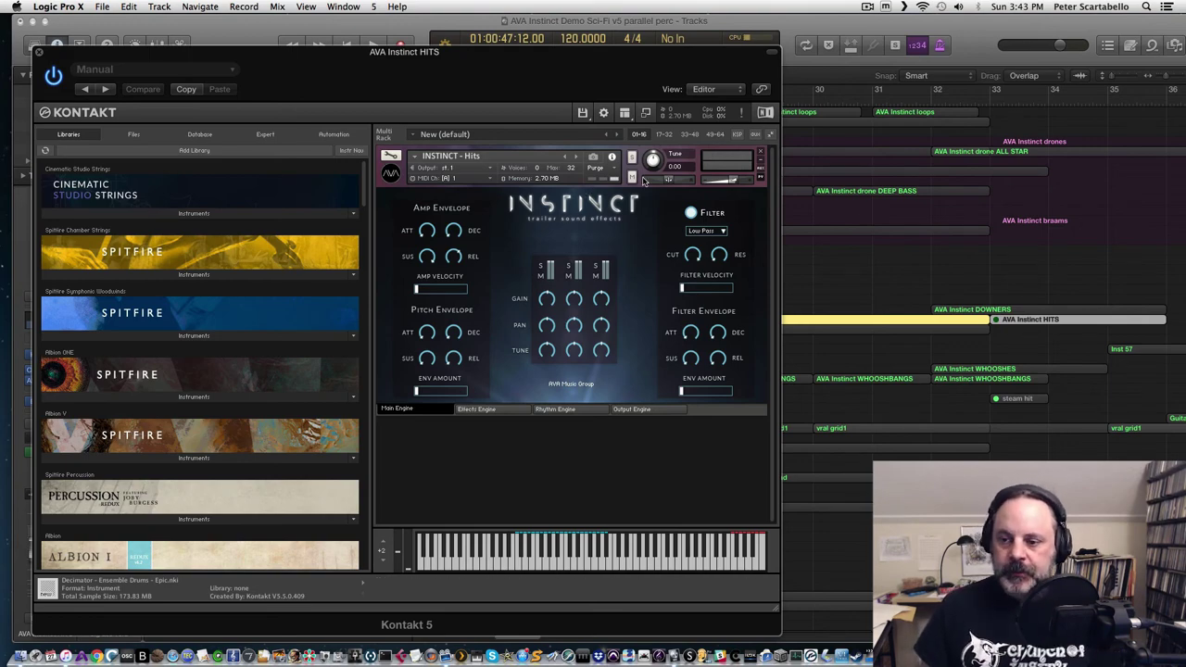
left_click_drag(513, 76, 223, 168)
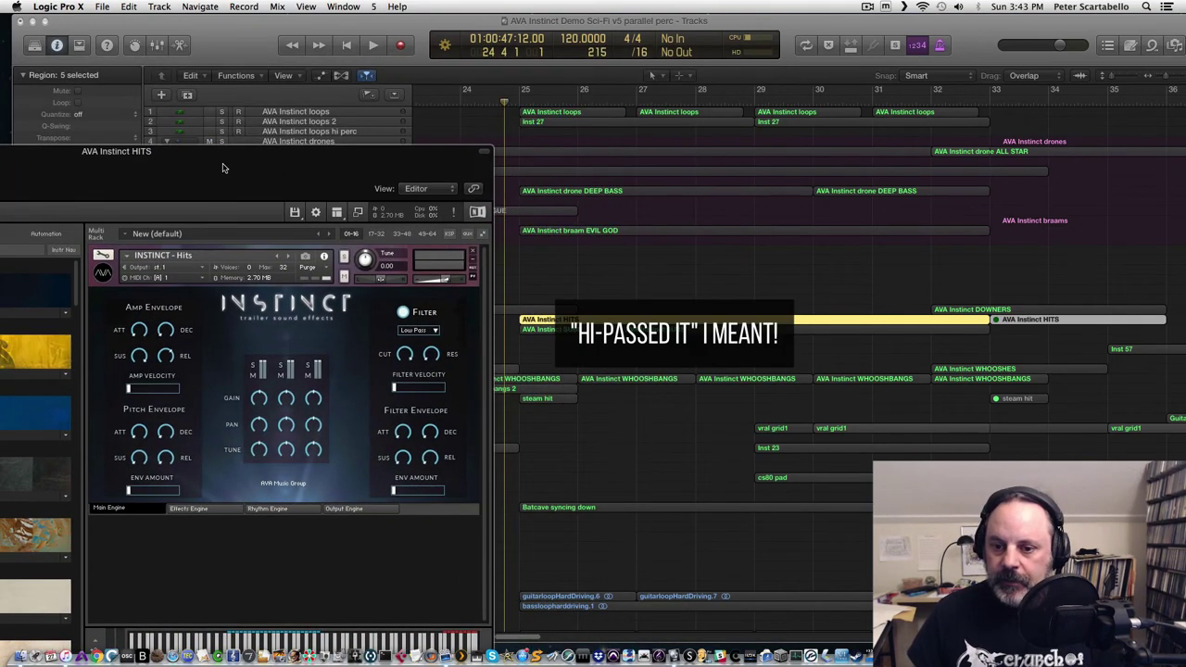
key("space")
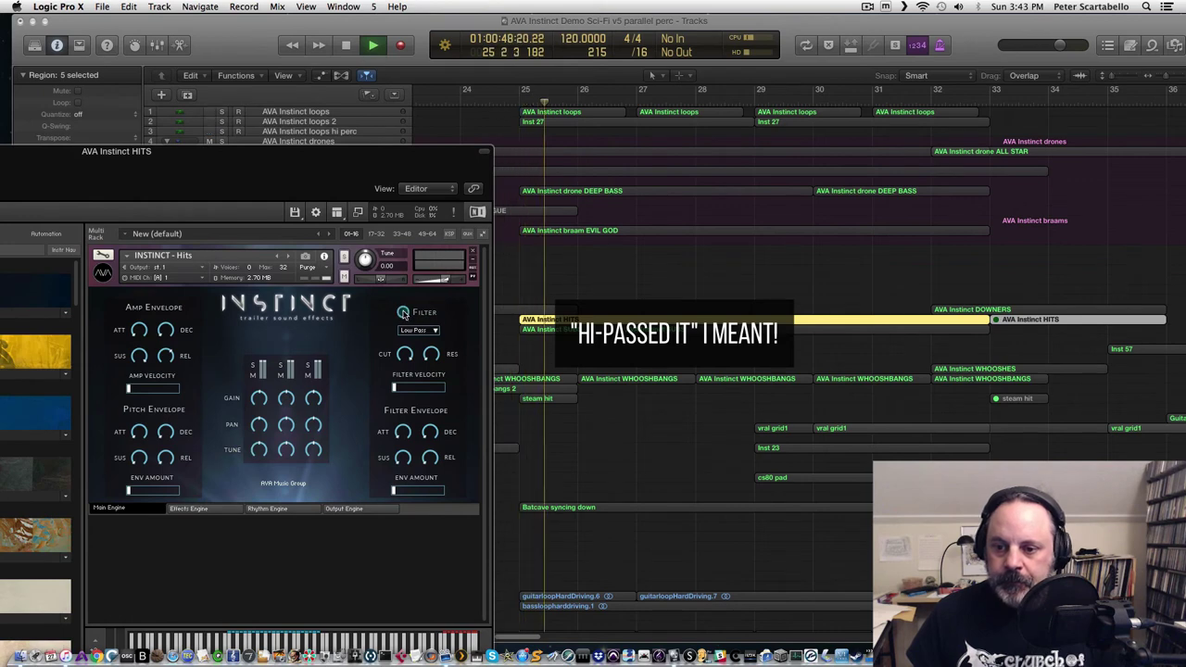
left_click(403, 312)
key("space")
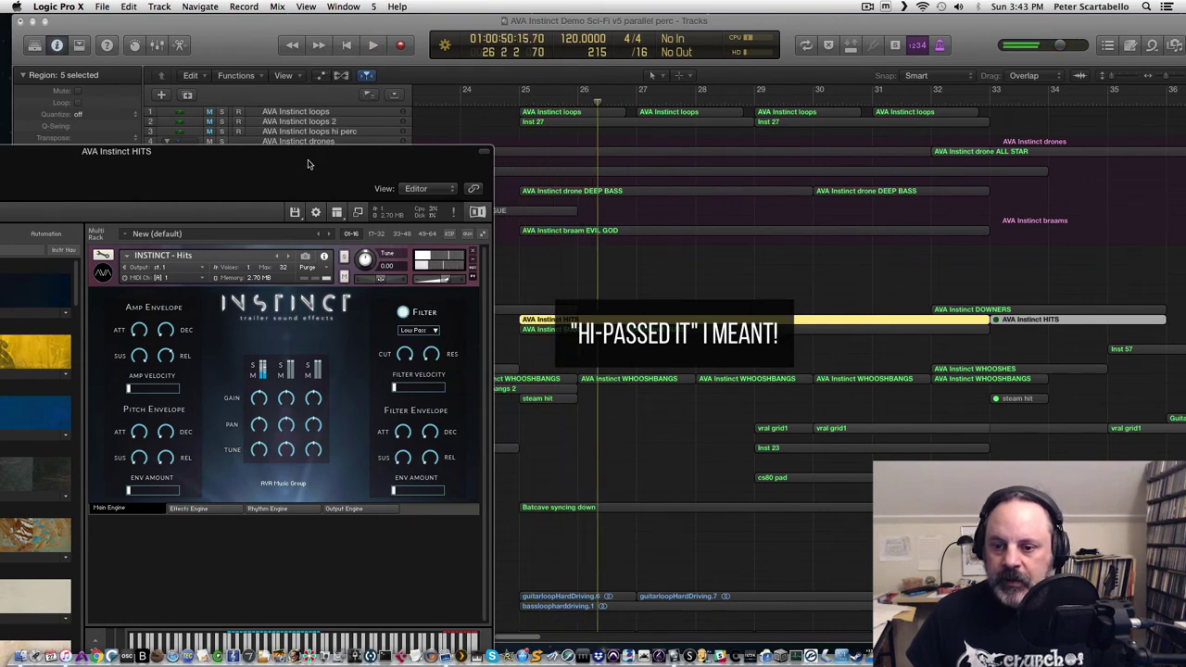
Step: Look through the Effects Engine, Rhythm Engine and Output Engine pages of INSTINCT - Hits, and close the instrument window
left_click_drag(311, 163, 551, 85)
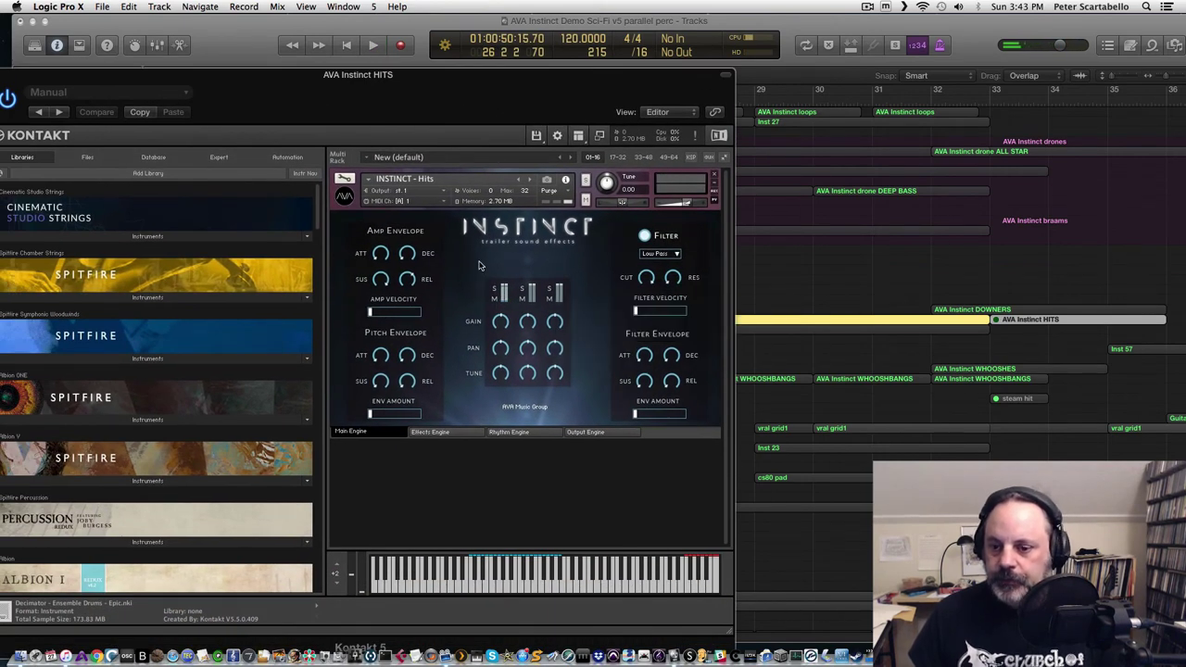
left_click(453, 432)
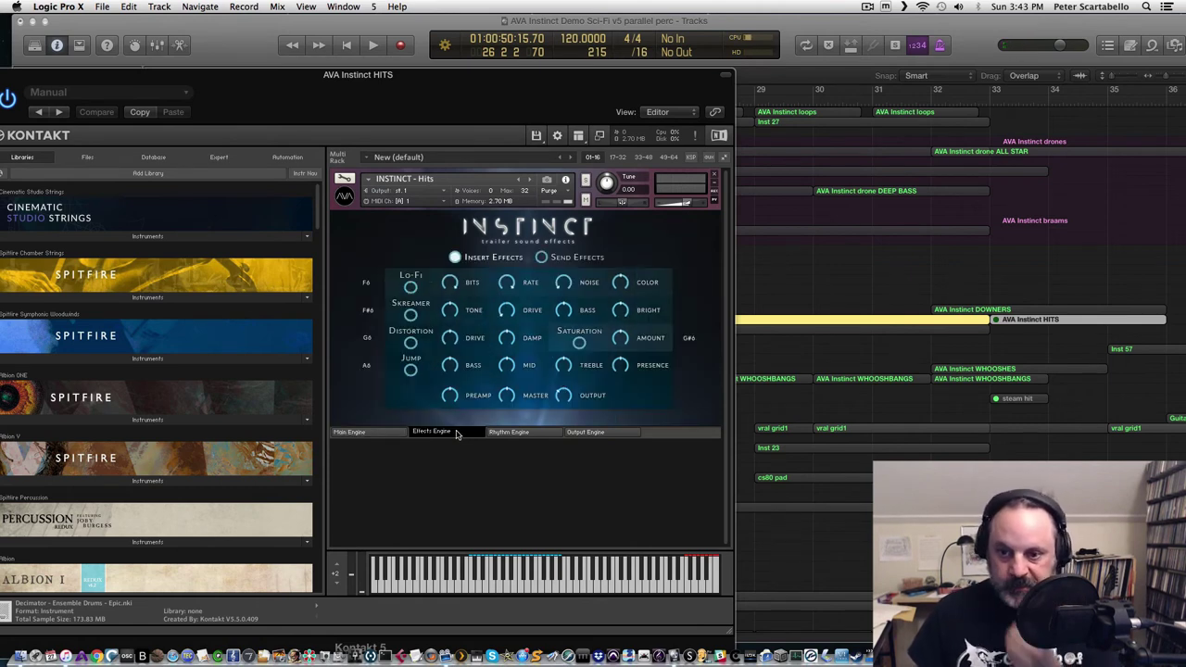
left_click(505, 434)
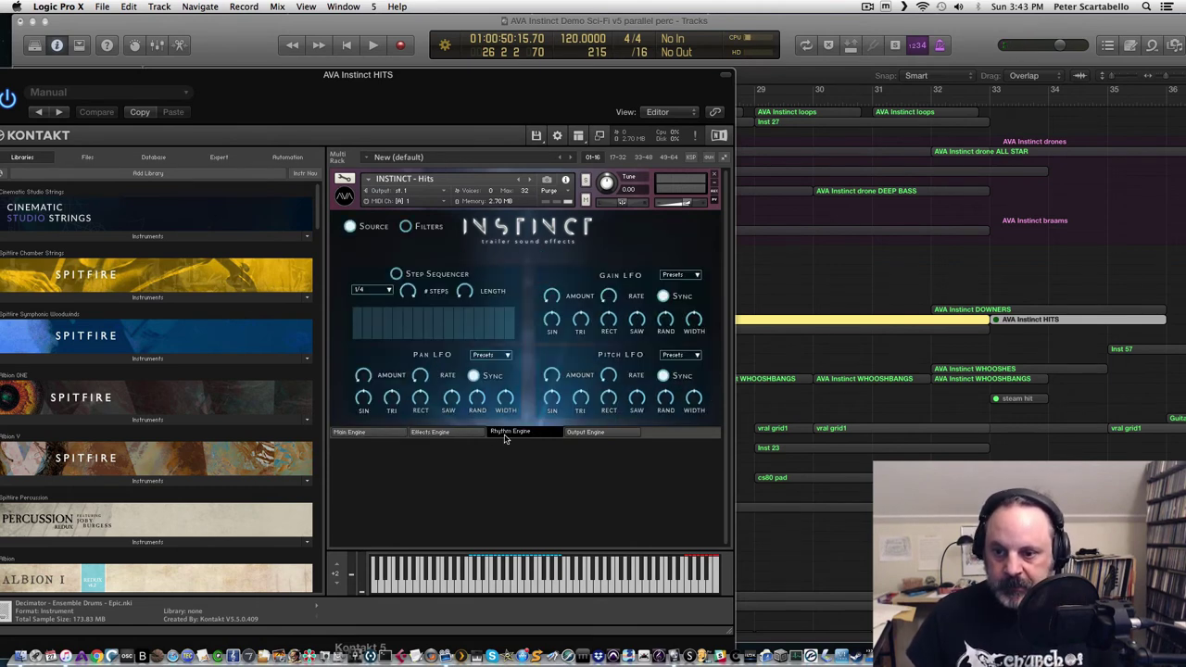
left_click(590, 435)
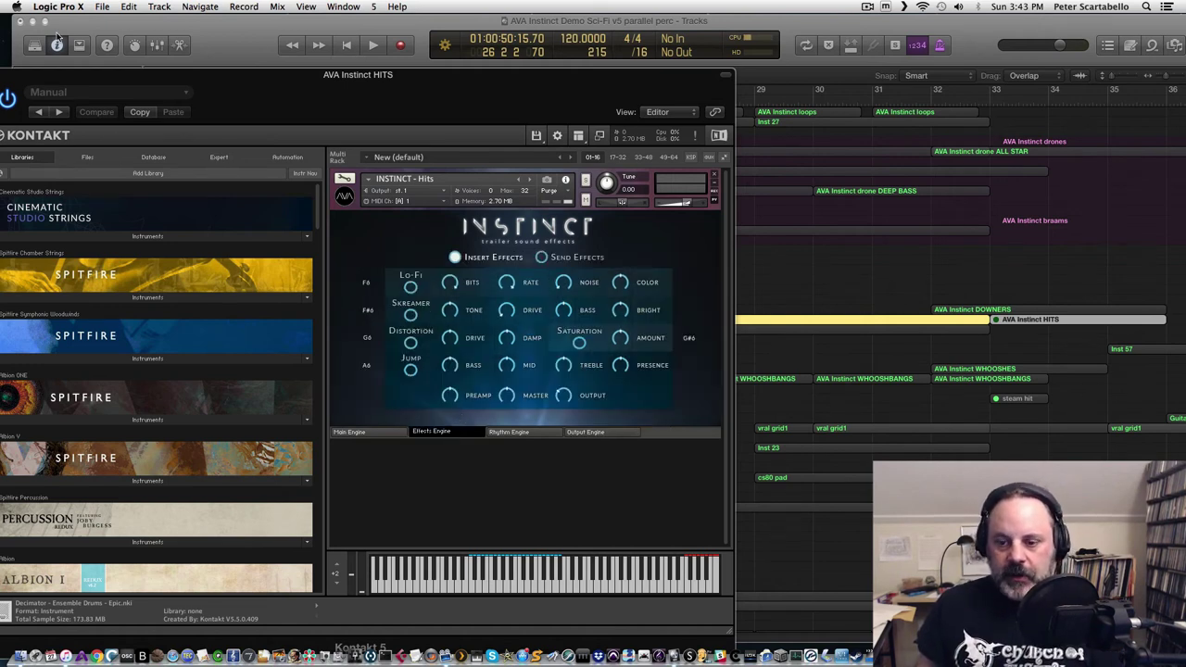
left_click_drag(16, 77, 138, 69)
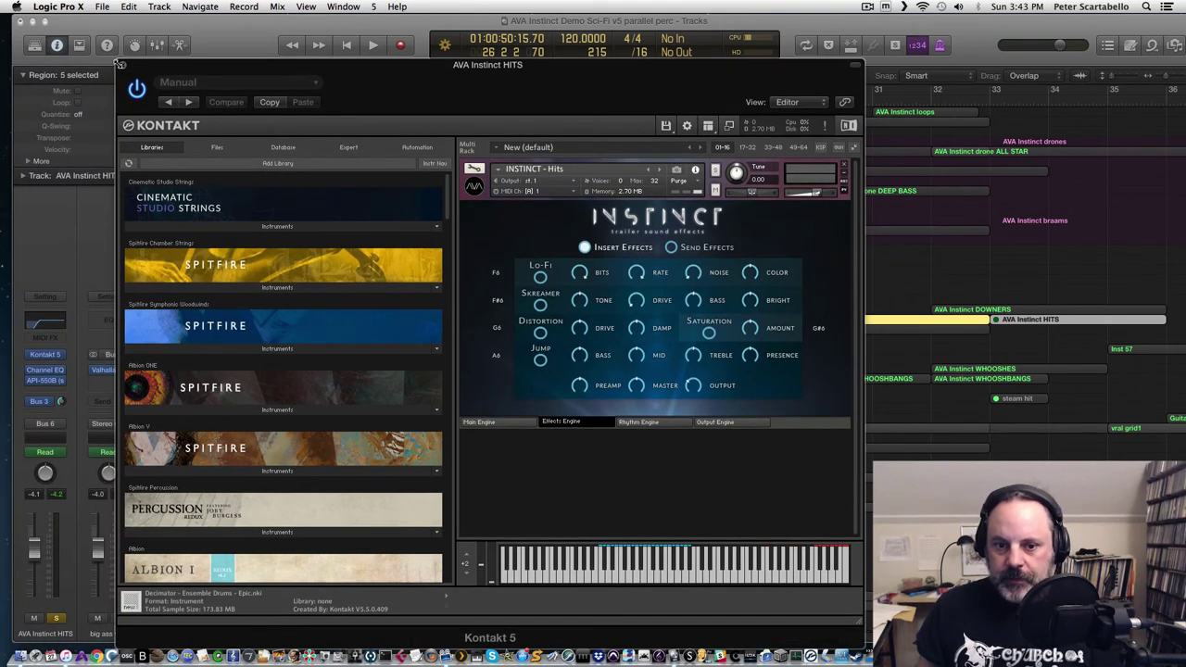
left_click(121, 64)
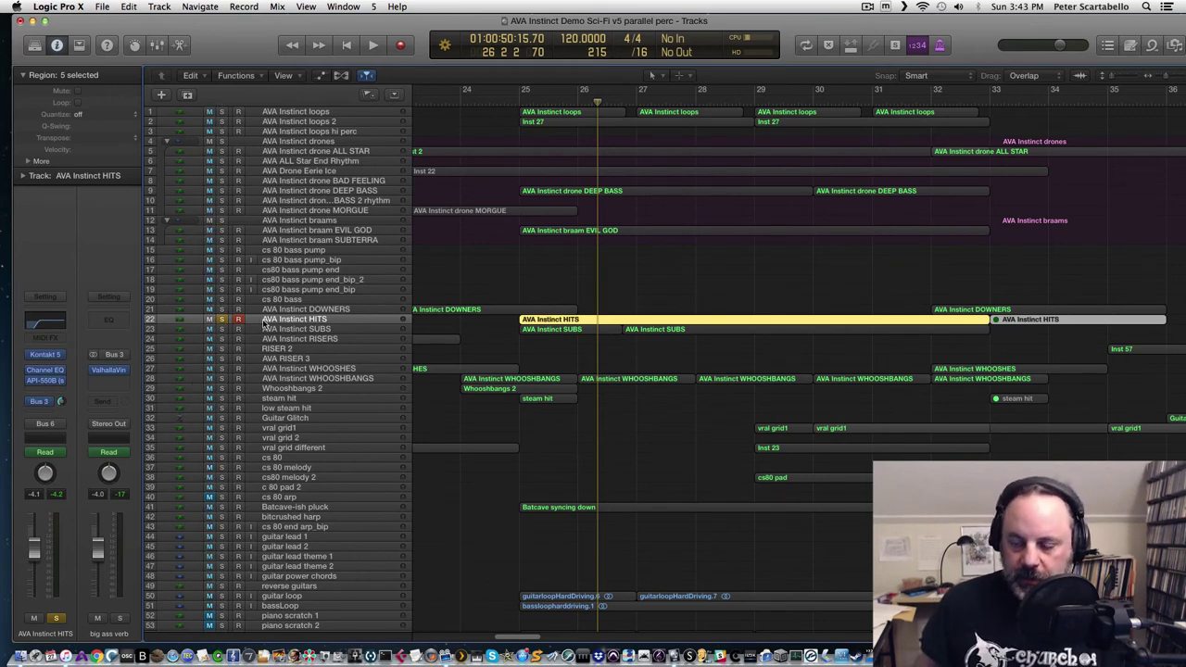
Step: Return the playhead to 24 4 1, solo AVA Instinct SUBS alongside HITS, and clear both solos
left_click(503, 102)
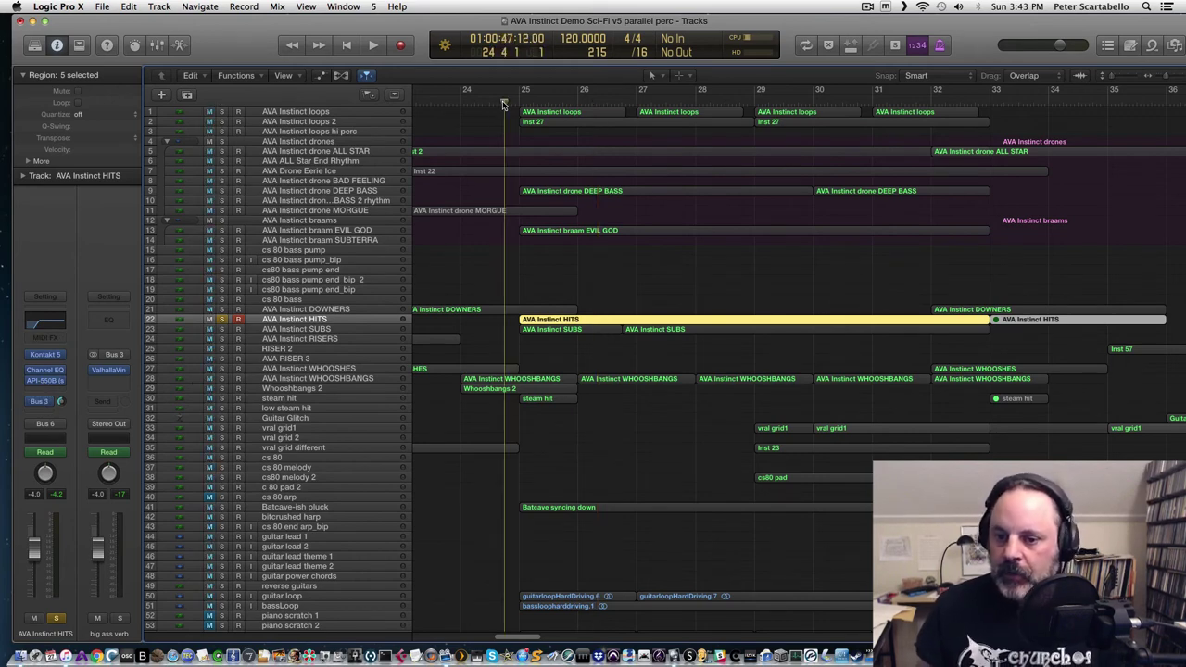
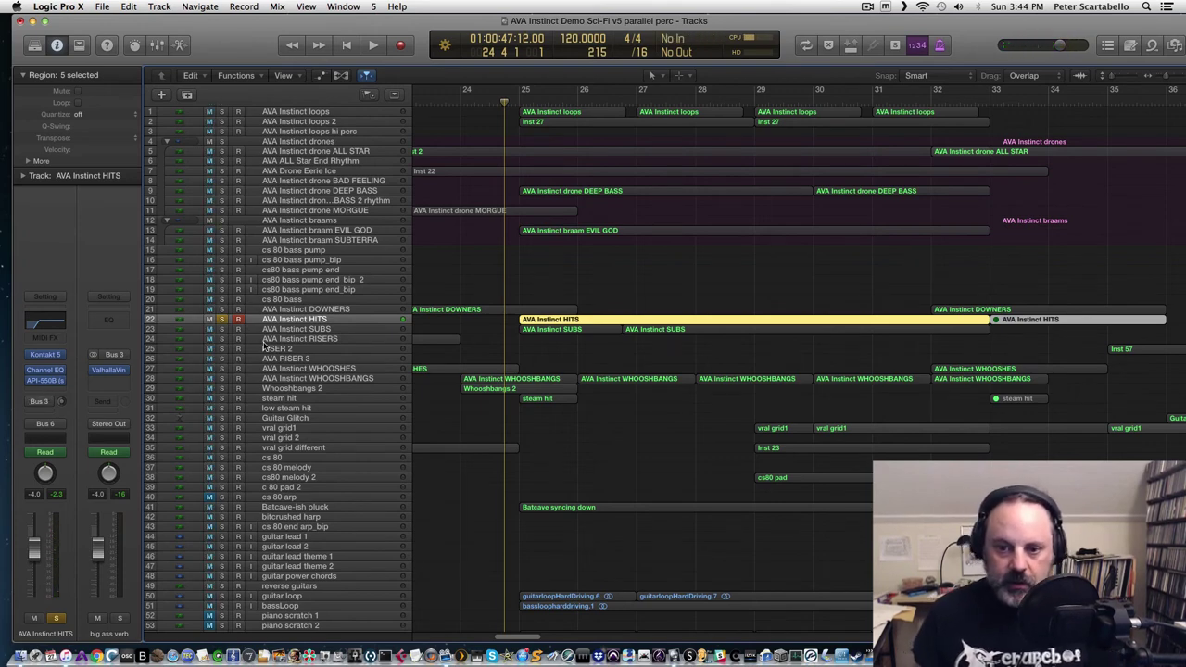
left_click(222, 329)
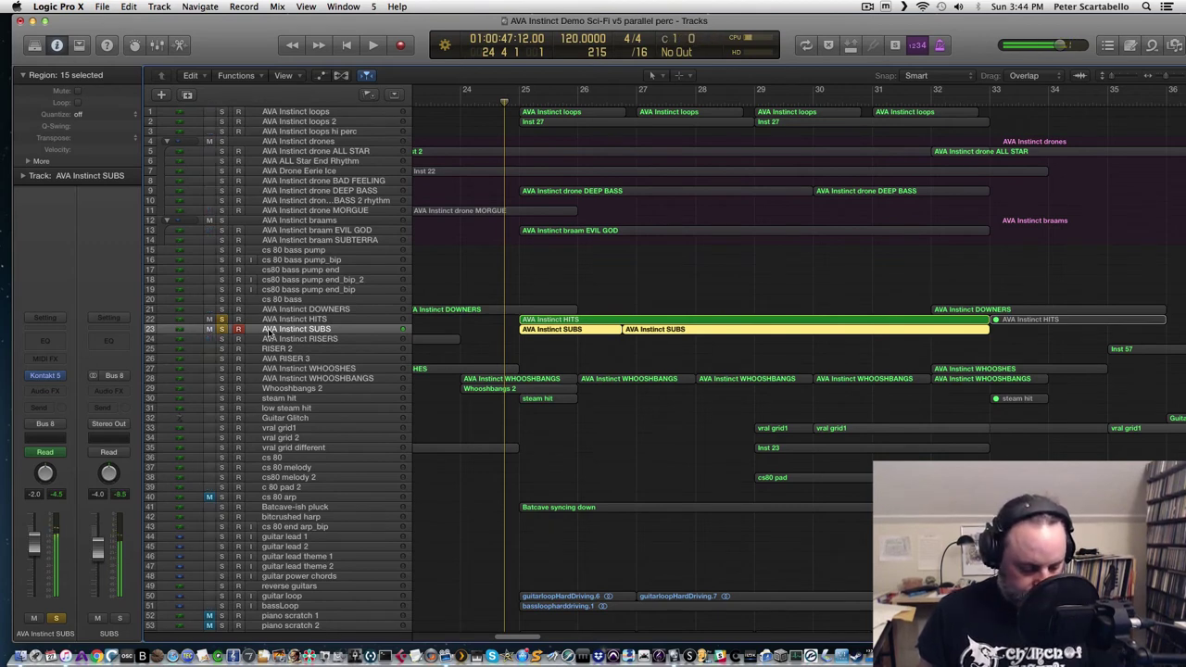
left_click(221, 329)
Step: Play the full arrangement and, during playback, select AVA Instinct HITS and switch its Bus 3 send on
key("space")
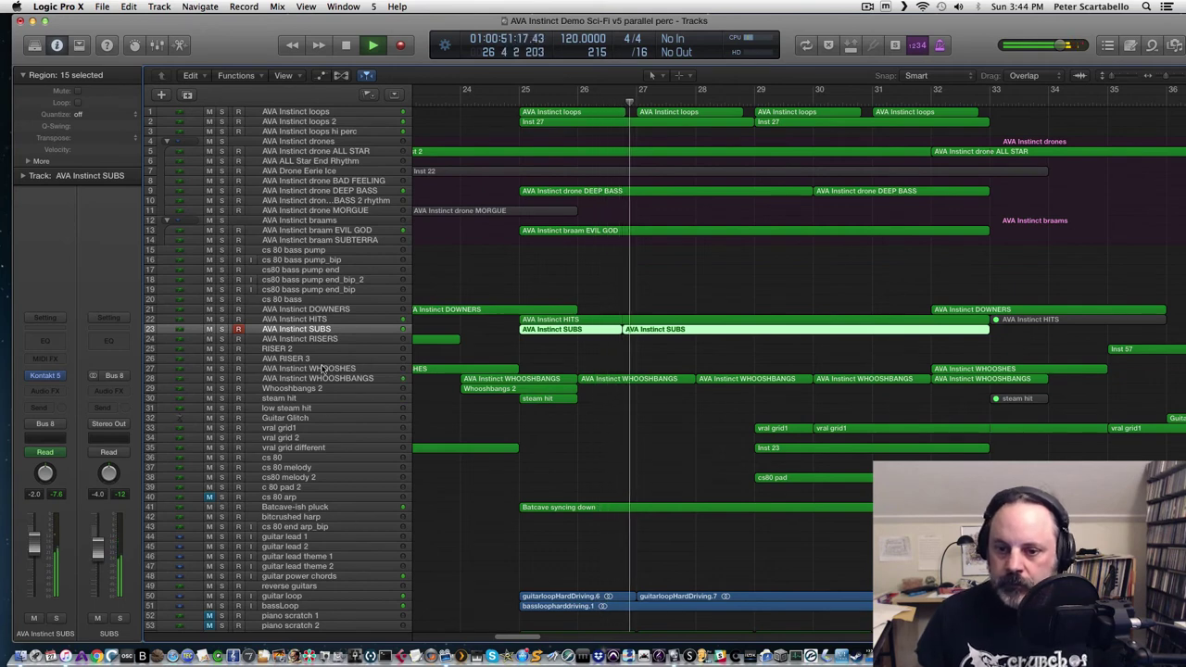
key("Up")
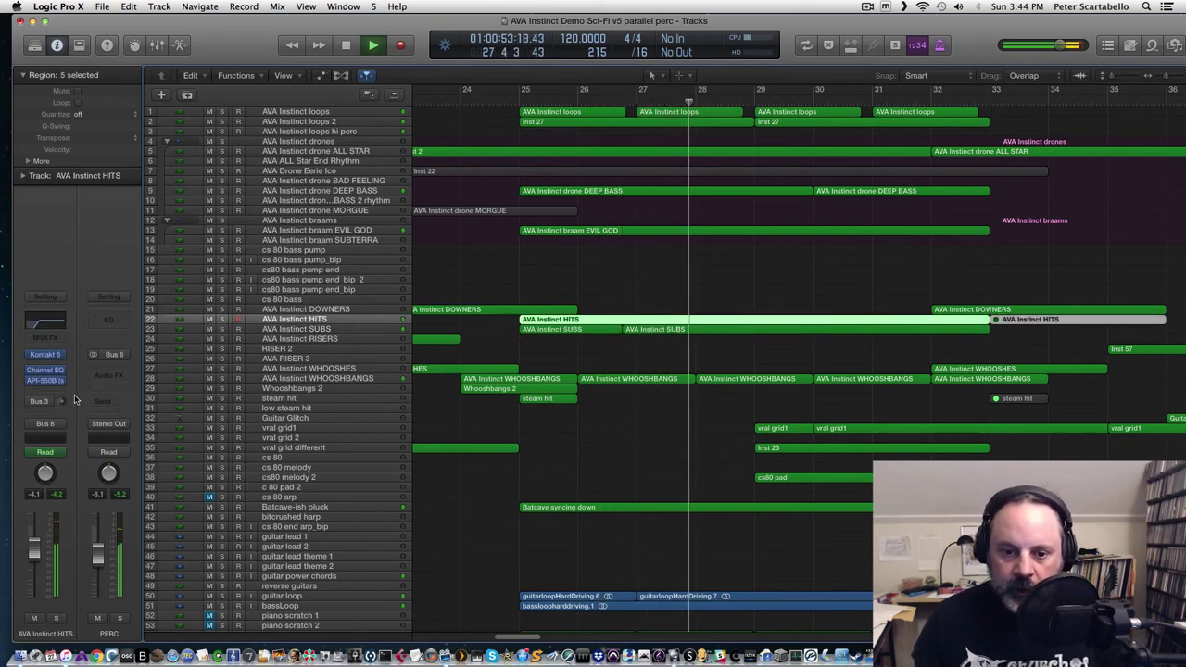
left_click(32, 402)
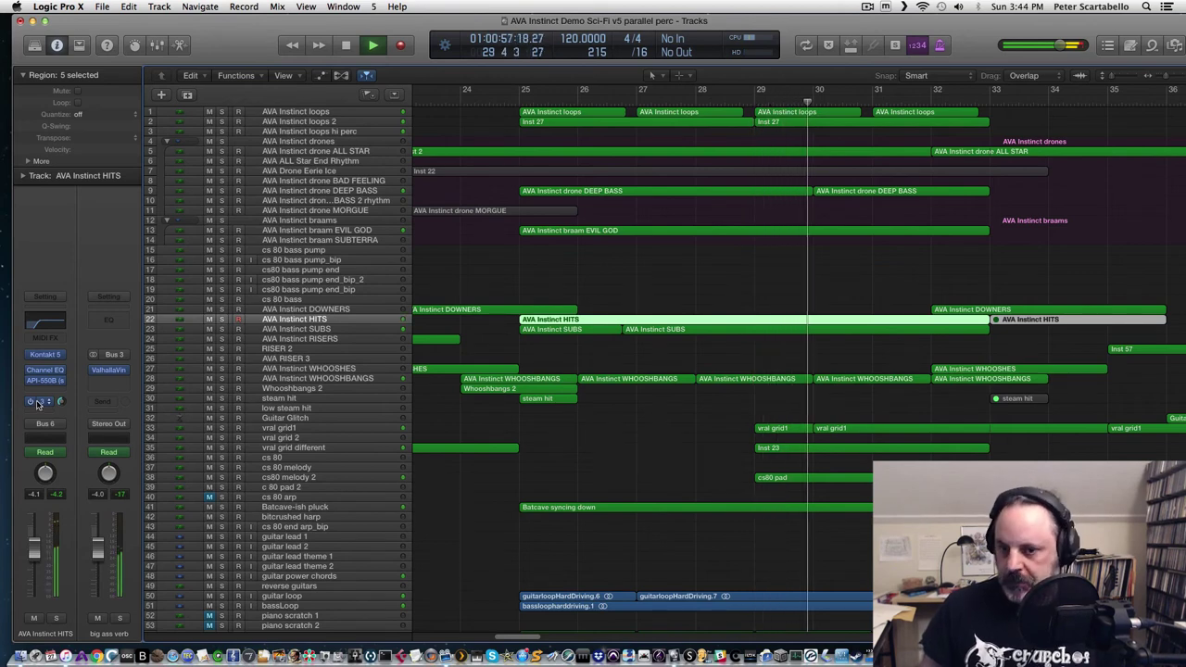
Step: Solo AVA Instinct HITS and SUBS together during playback, clear both solos, and stop in bar 33
left_click(222, 319)
left_click(220, 329)
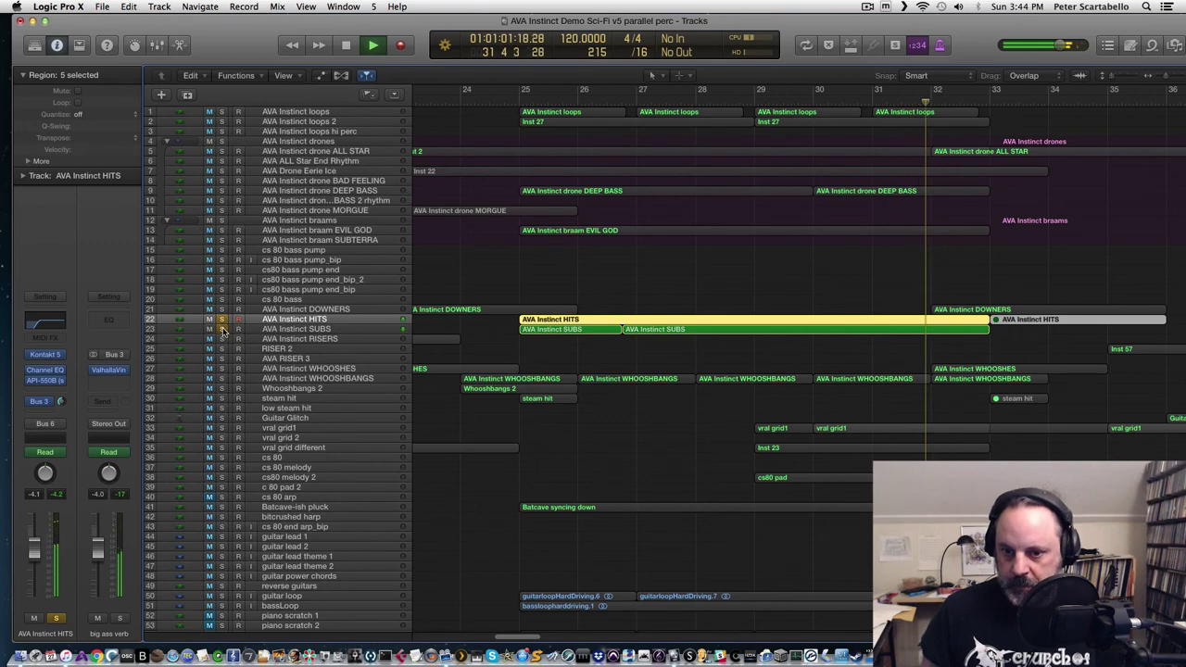
left_click(221, 329)
left_click(221, 320)
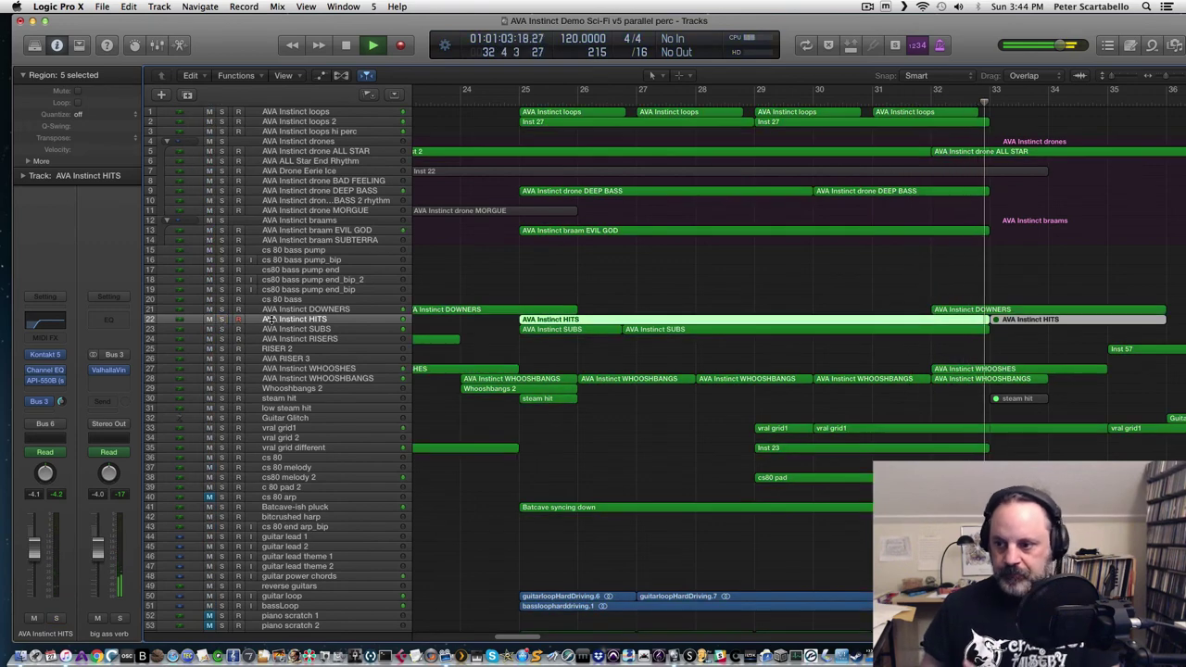
key("space")
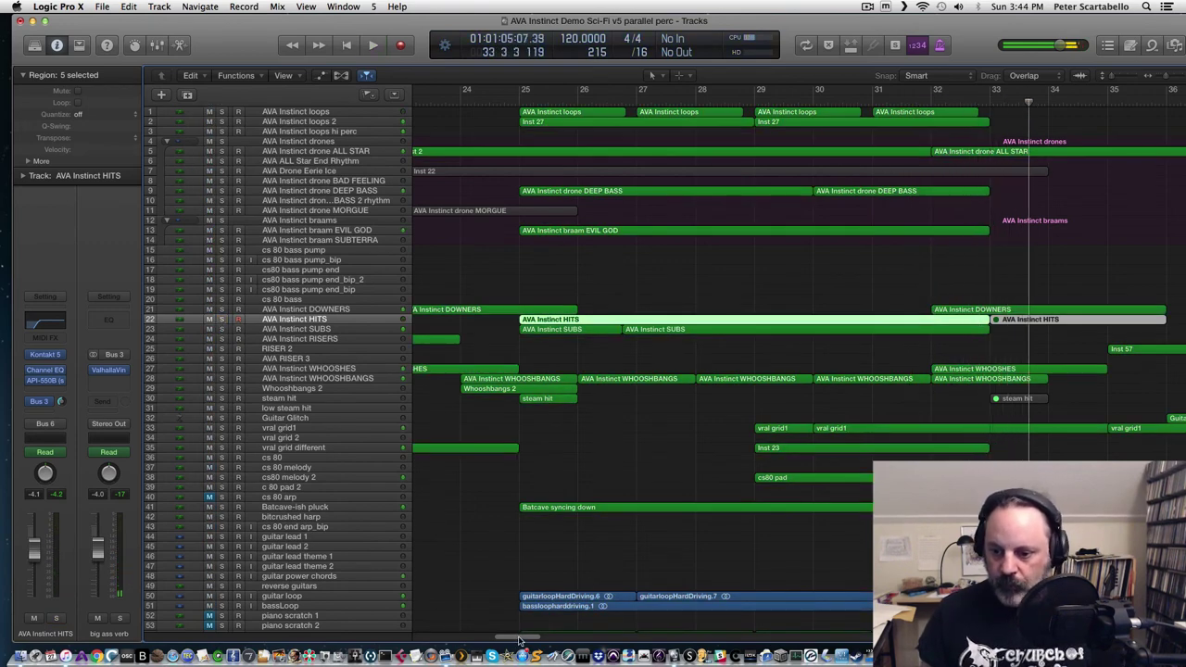
Step: Play the full arrangement from late in bar 31 to the end of bar 33, and stop
scroll(523, 639, "right", 3)
scroll(524, 639, "left", 3)
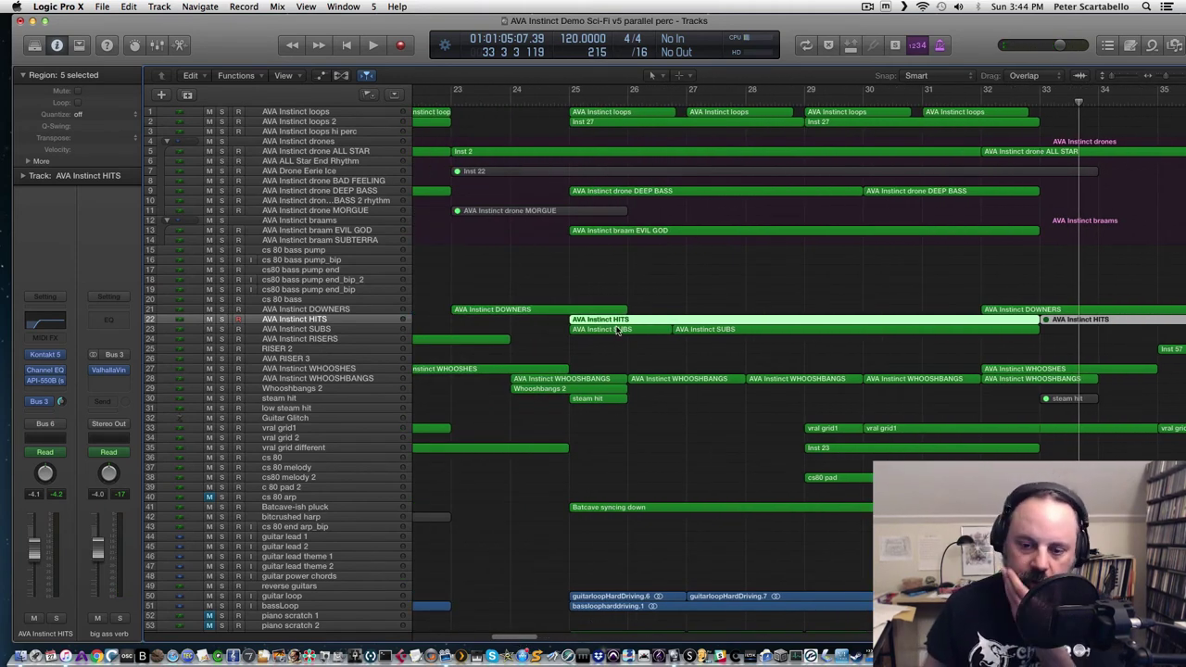
scroll(618, 330, "down", 4)
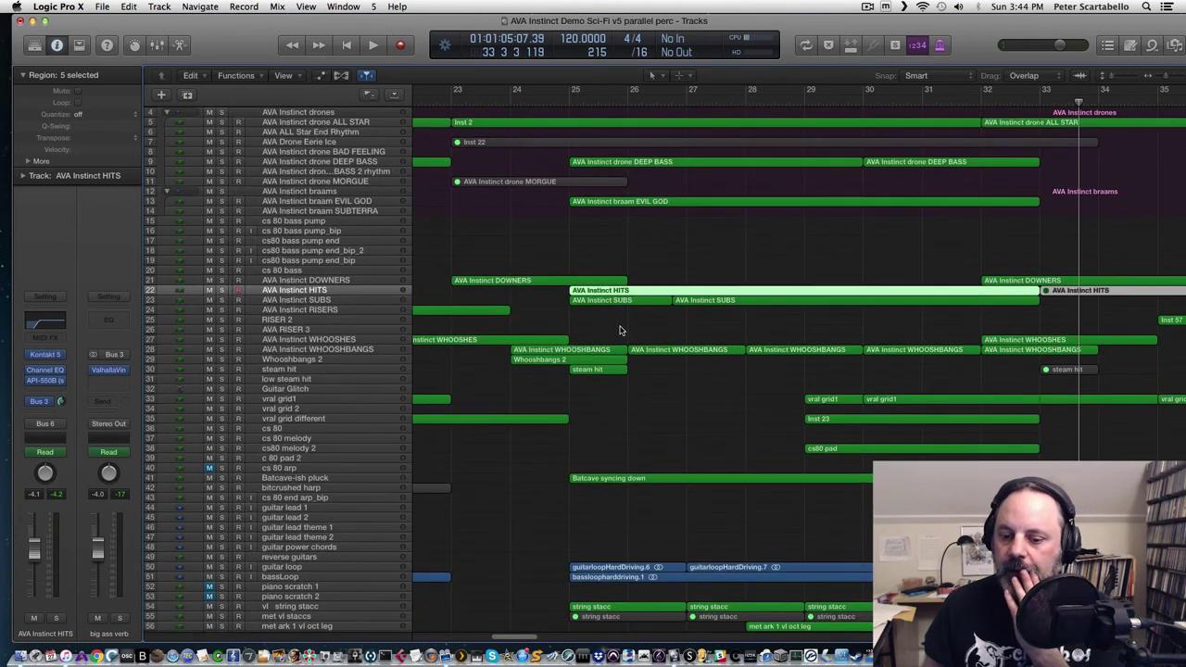
scroll(621, 329, "up", 3)
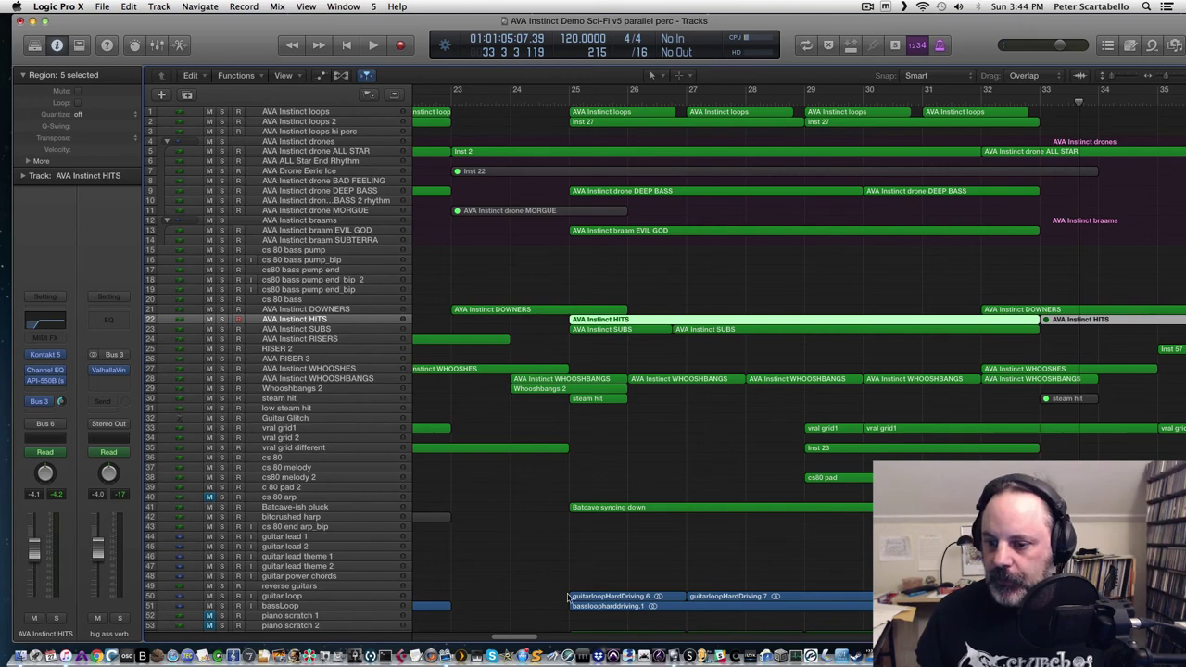
scroll(655, 169, "right", 5)
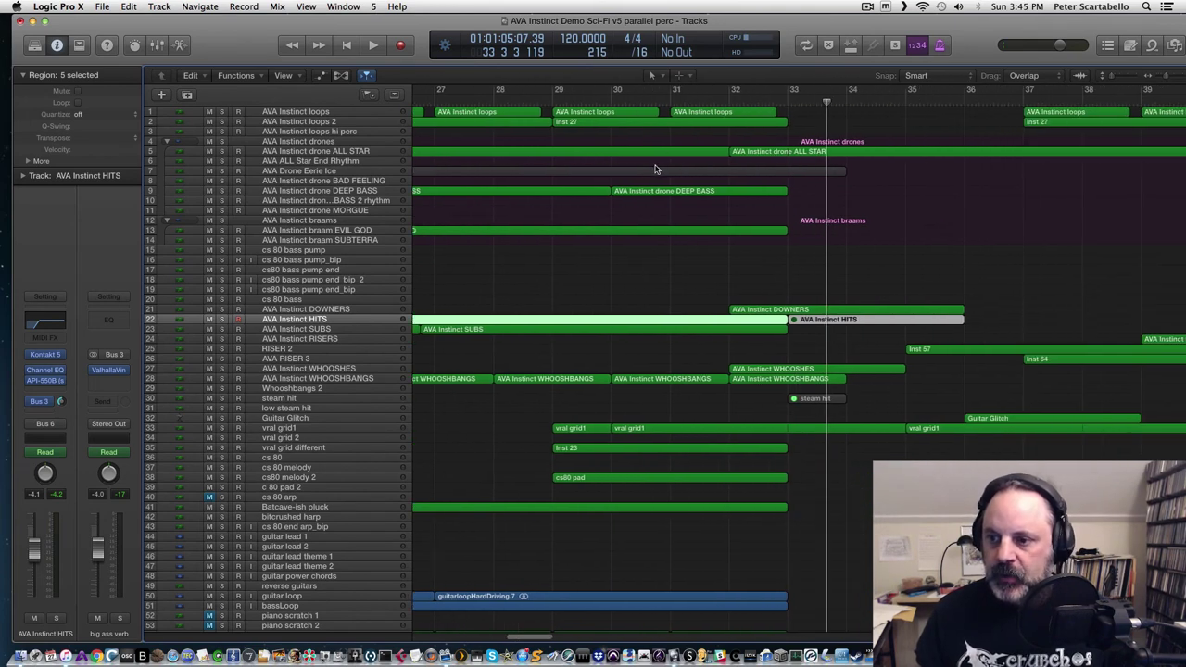
left_click(712, 101)
key("space")
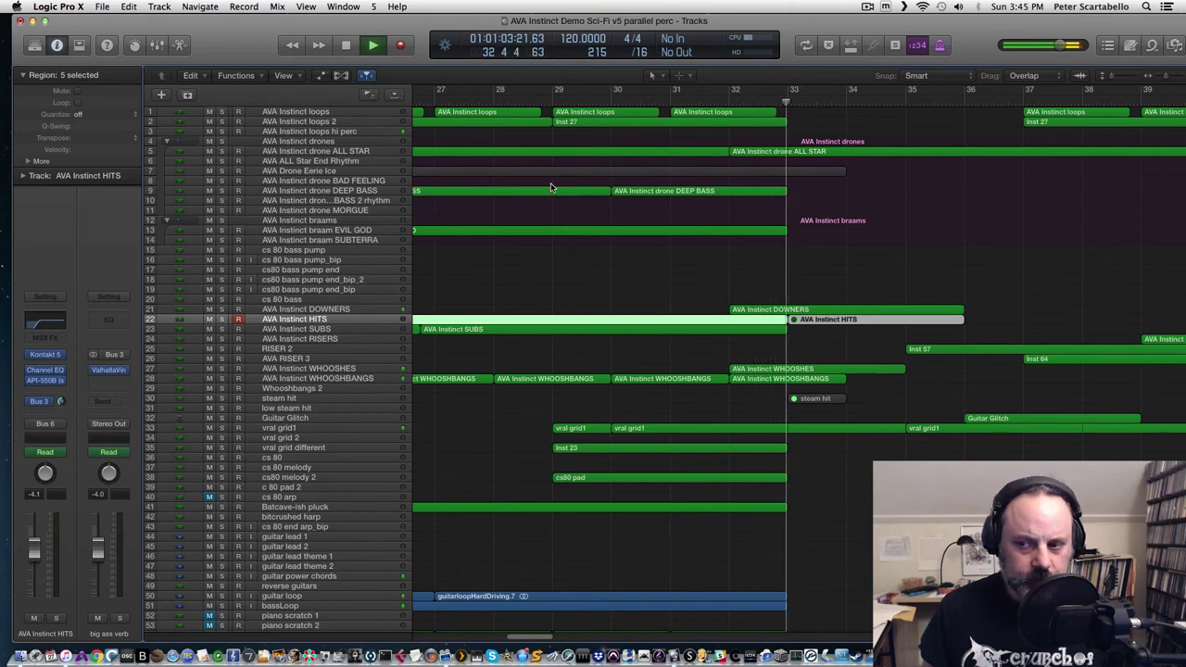
key("space")
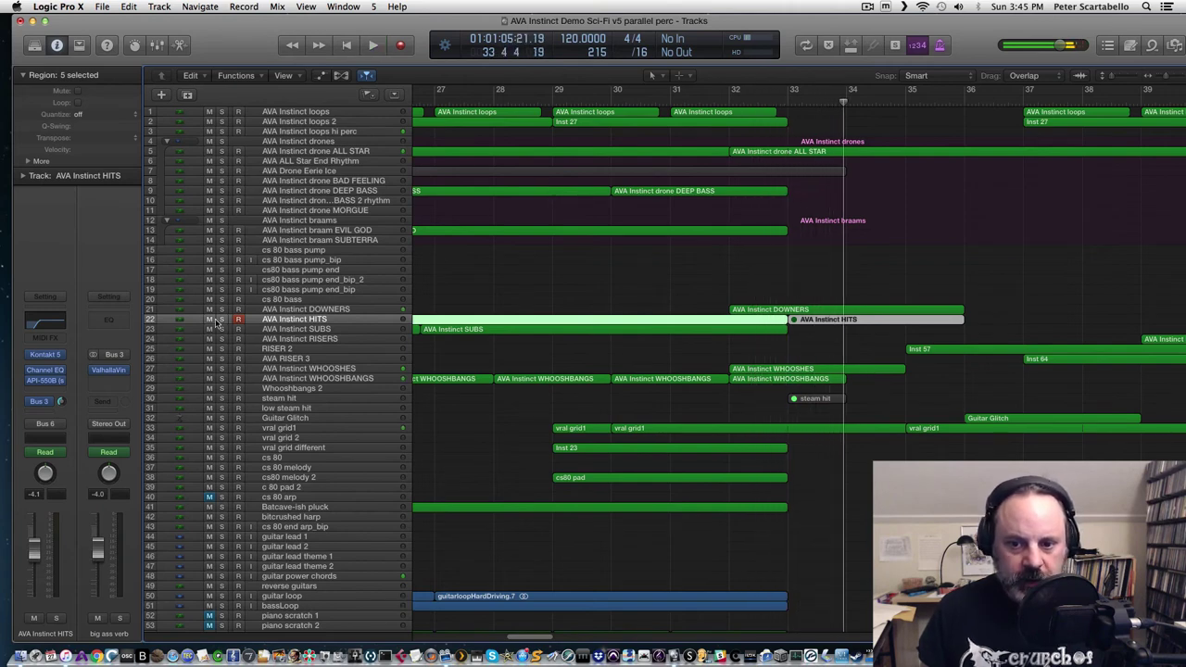
Step: Solo AVA Instinct DOWNERS, play it from the middle of bar 32, unsolo it, and let the full arrangement run into bar 41
left_click(221, 309)
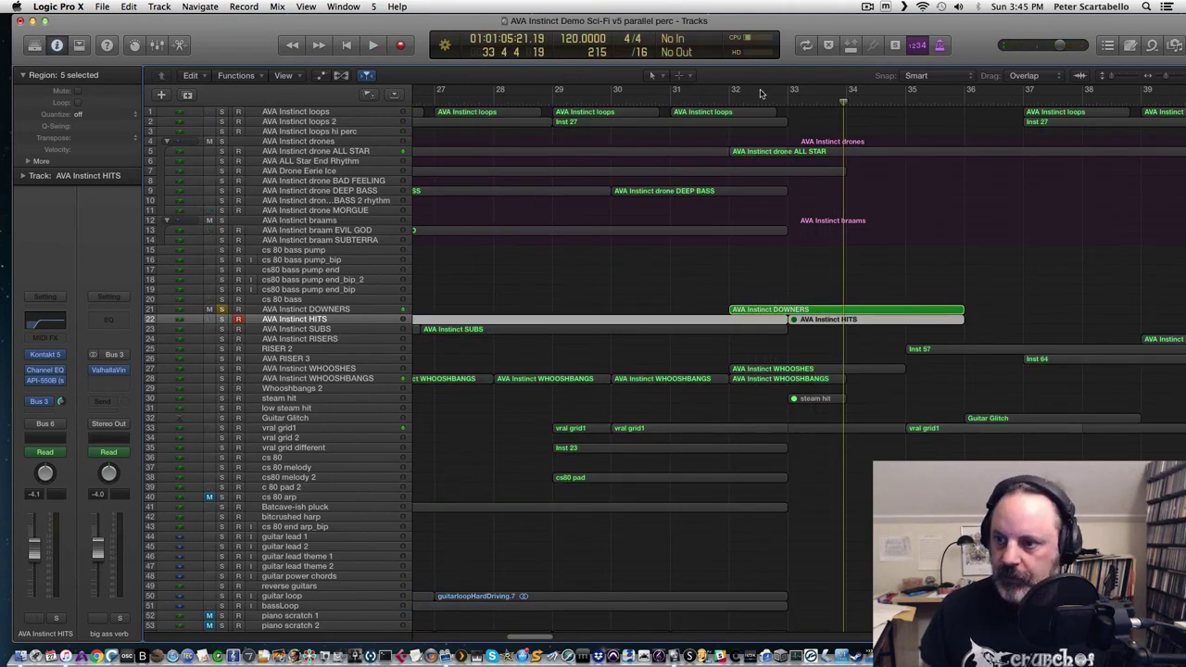
left_click(760, 93)
key("space")
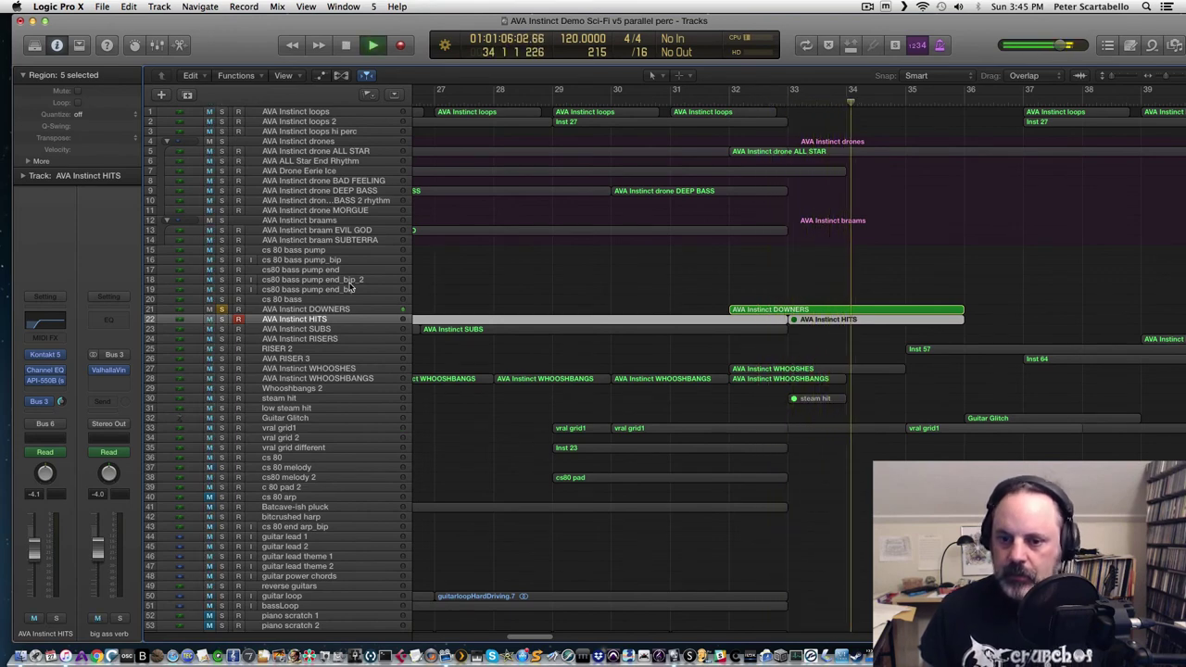
left_click(222, 310)
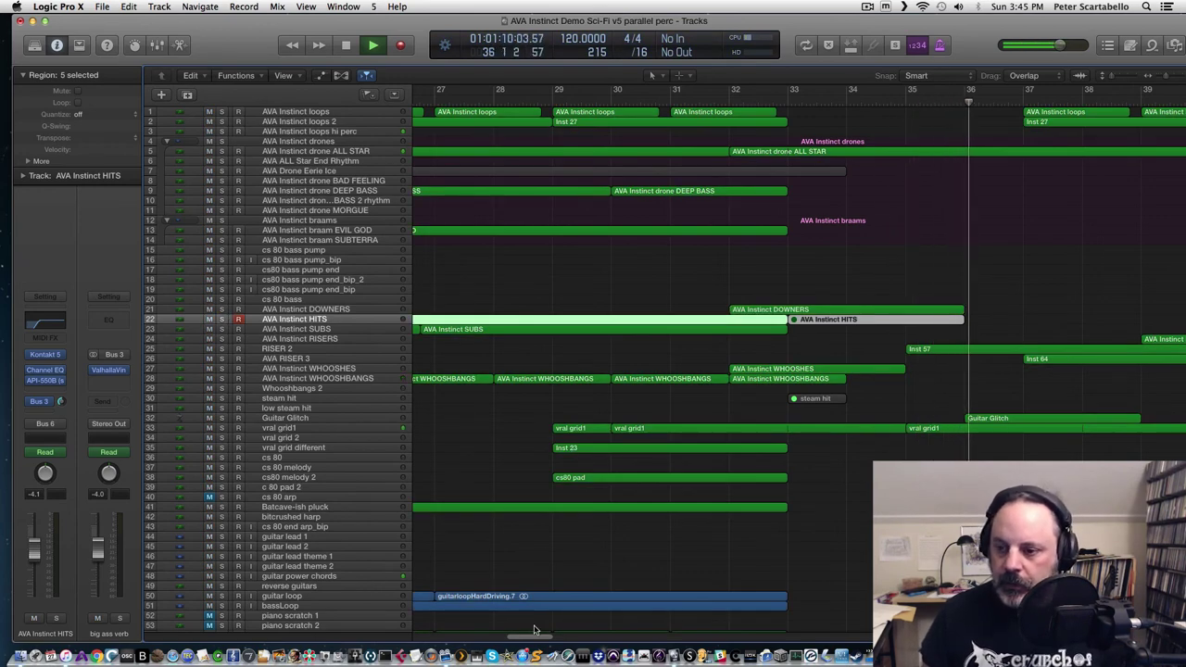
left_click_drag(536, 639, 556, 639)
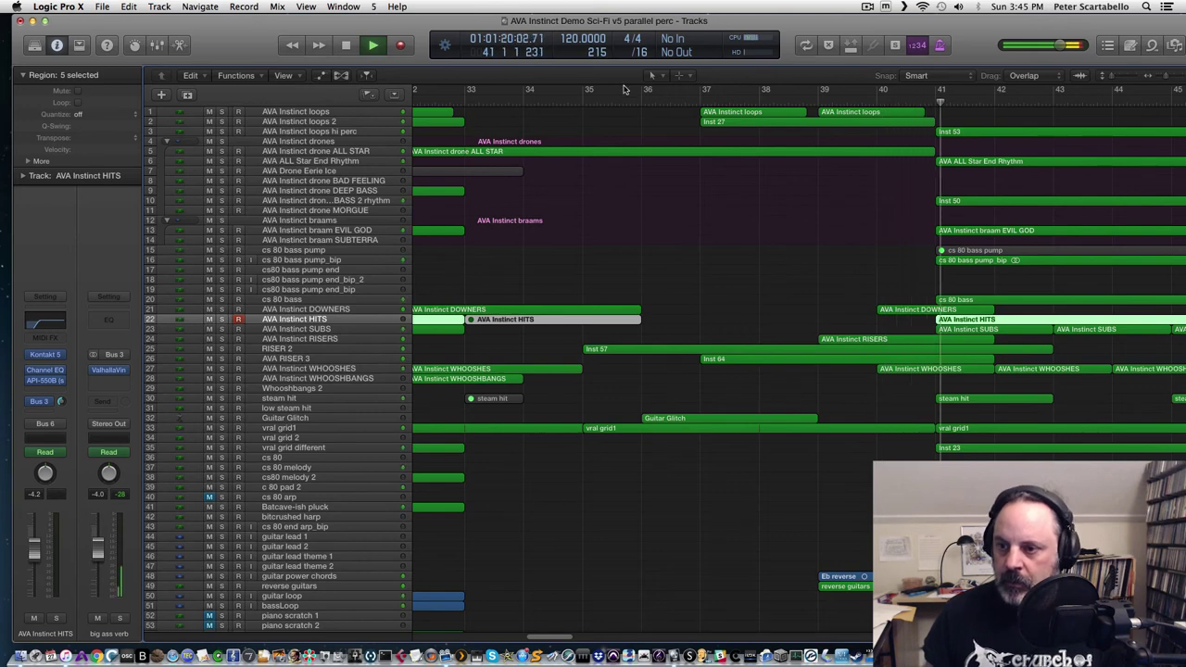
Step: Solo RISER 2 and AVA RISER 3, play them from bar 36, and add AVA Instinct RISERS and WHOOSHES to the solo during playback
key("space")
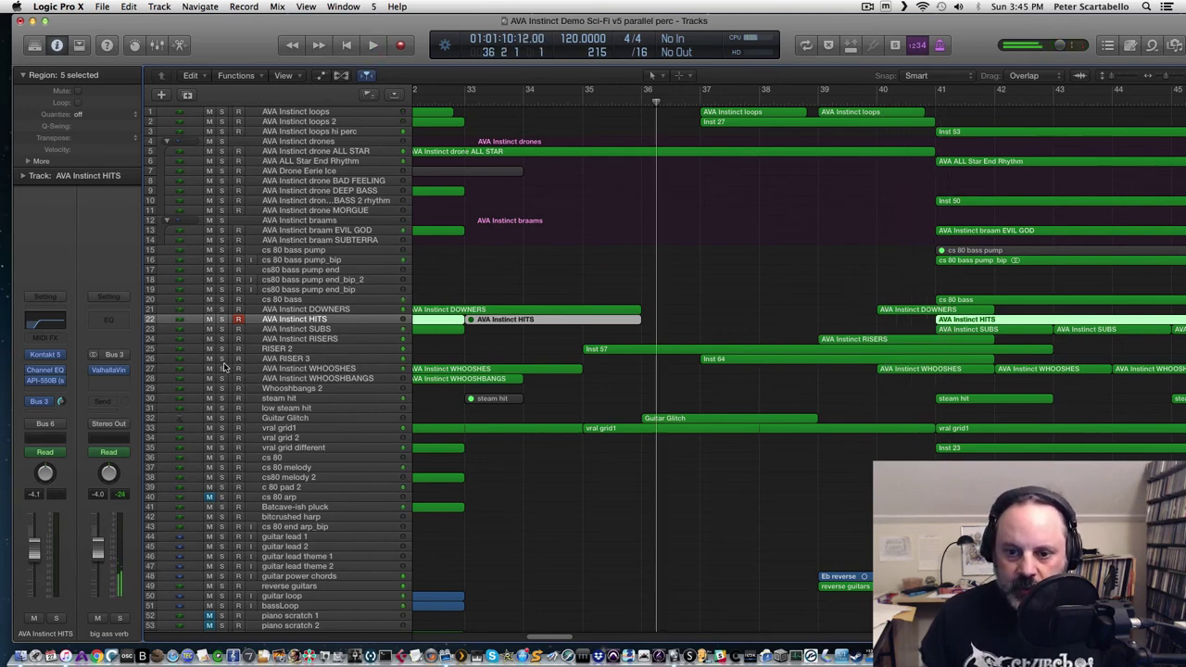
left_click(221, 349)
left_click(221, 358)
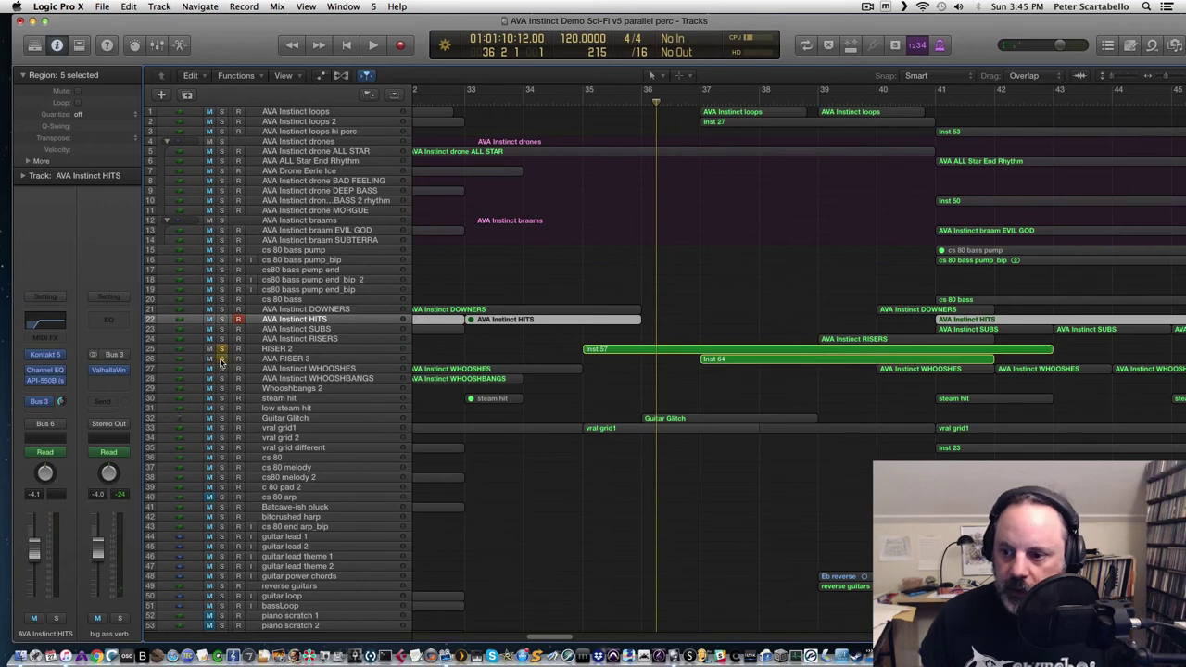
key("space")
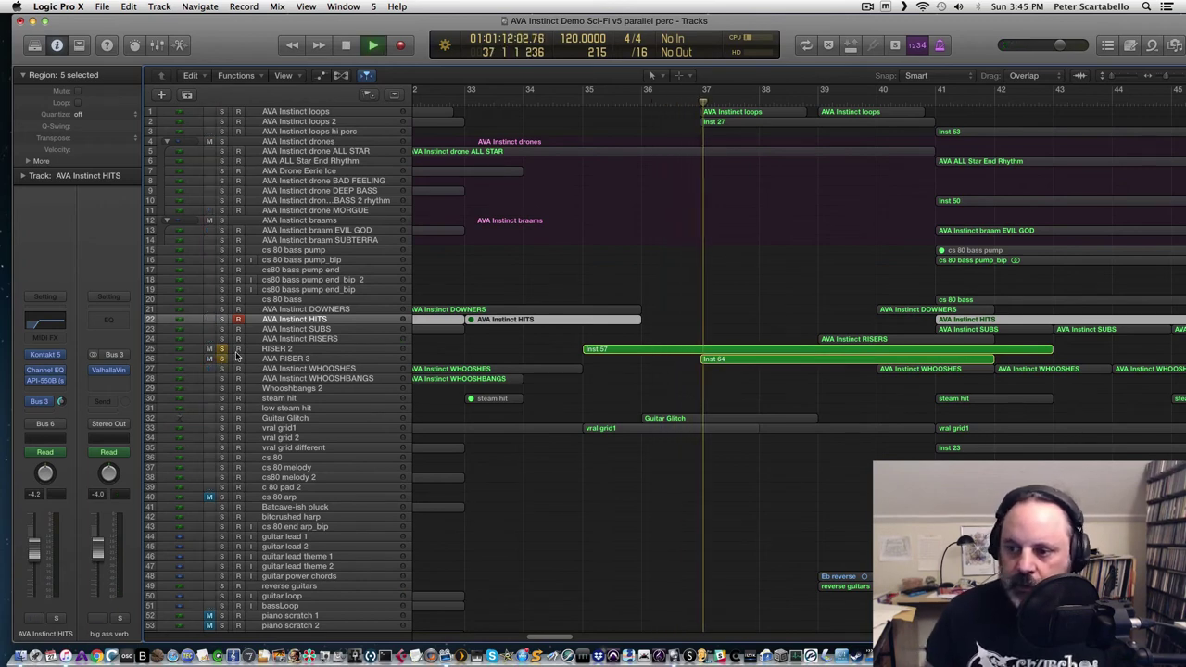
left_click(221, 338)
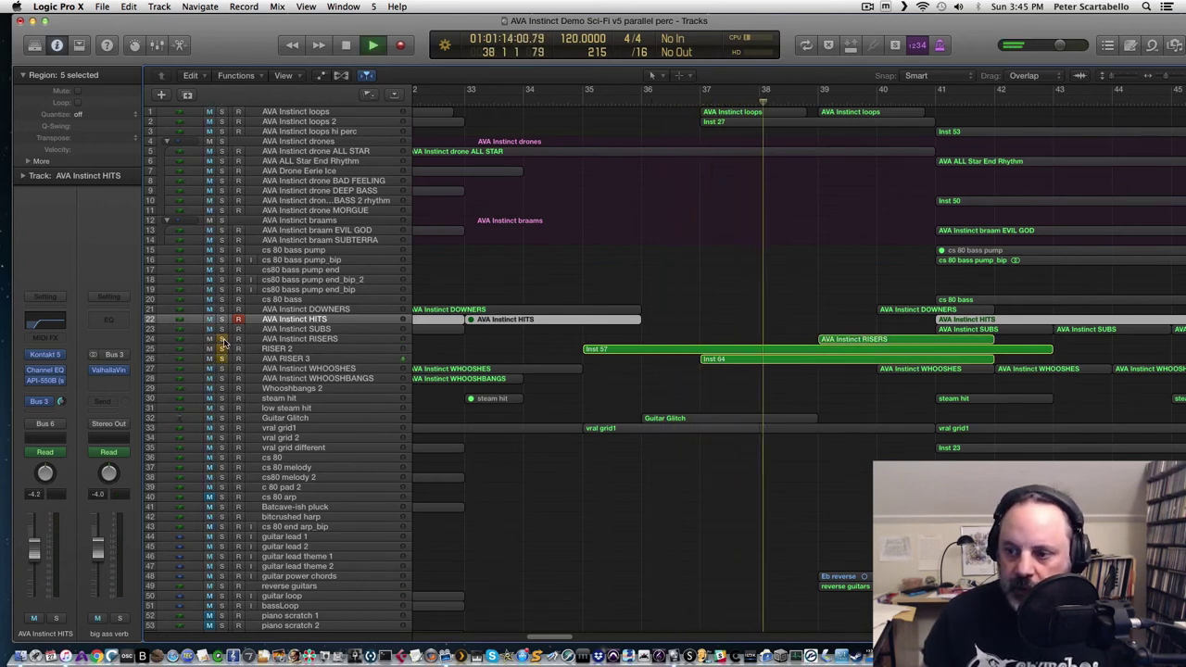
left_click(221, 370)
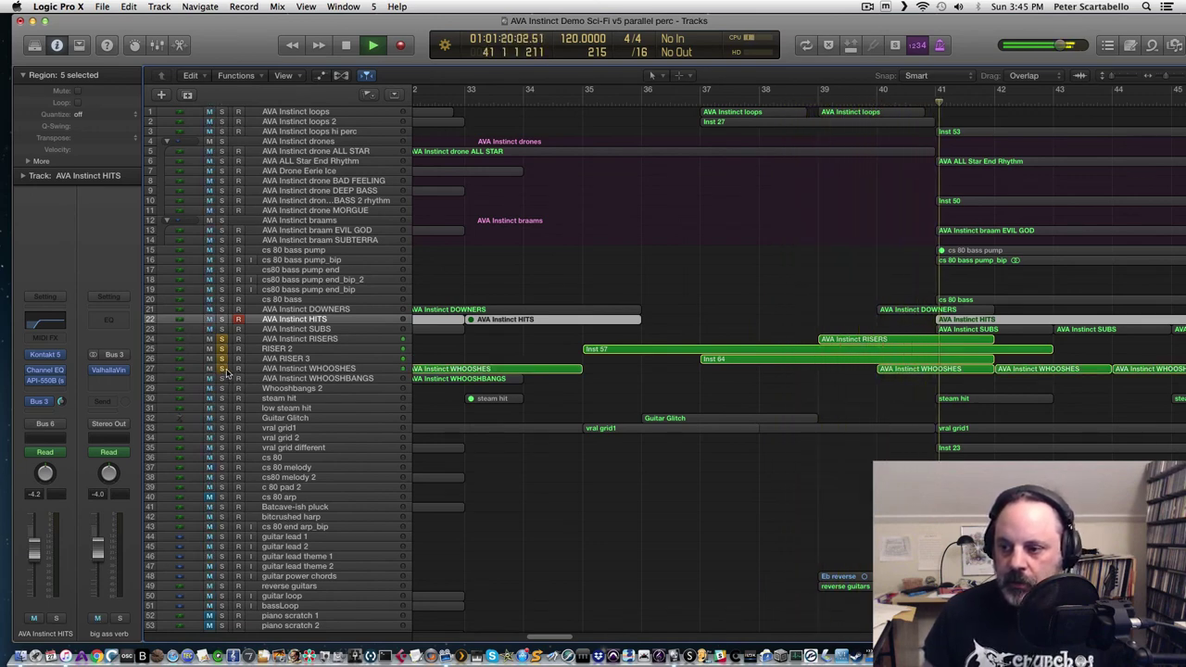
Step: Replay the soloed risers and whooshes from bar 34, add AVA Instinct DOWNERS to the solo, stop in bar 41, and clear all solos
key("space")
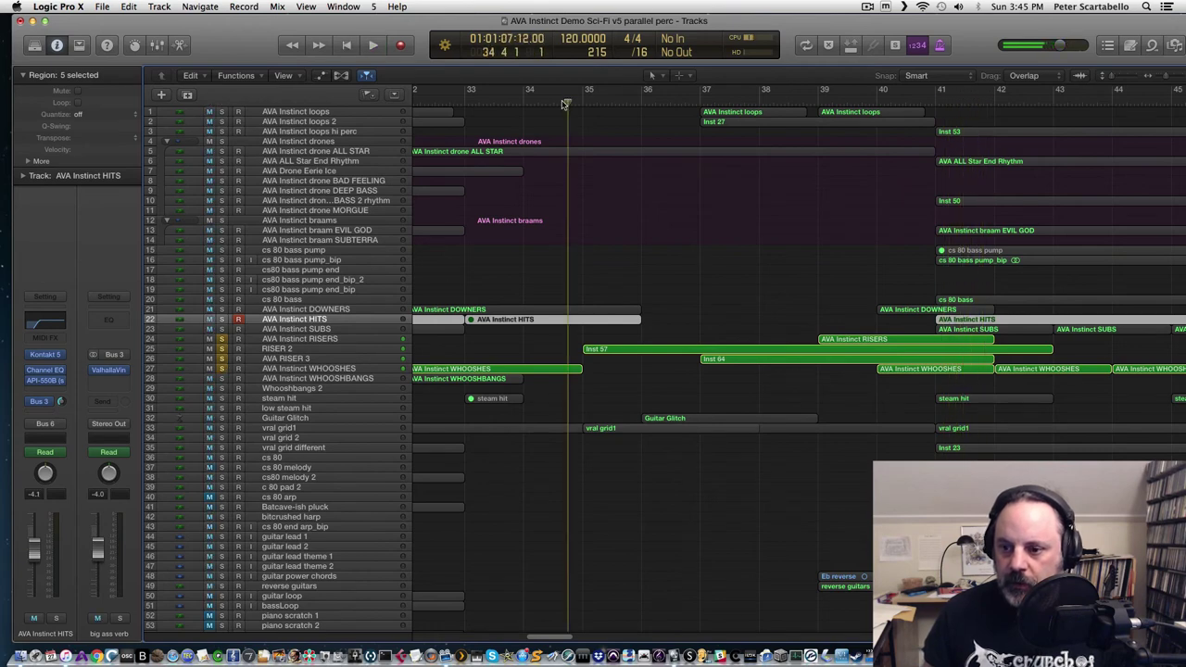
key("space")
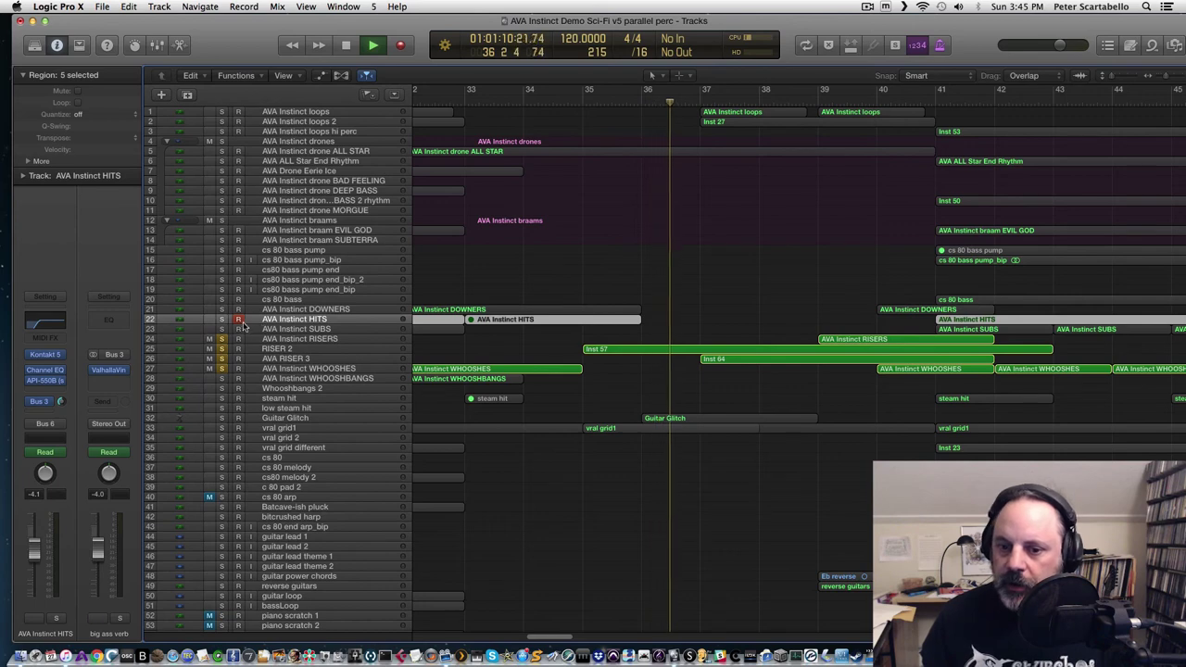
left_click(221, 308)
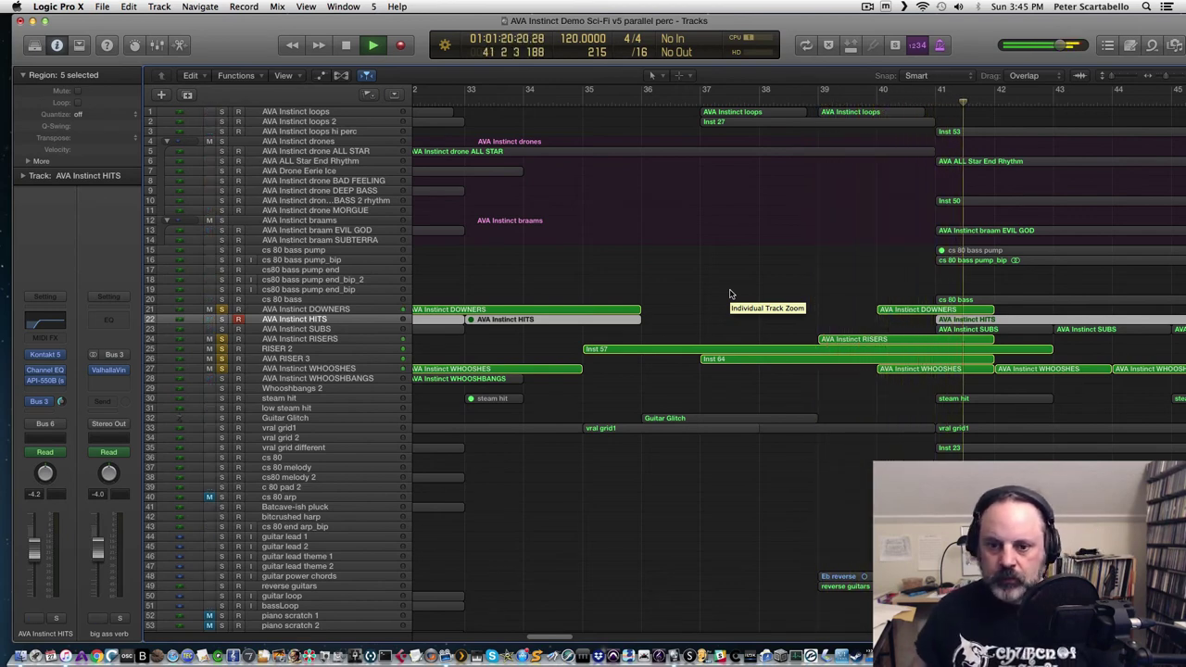
key("space")
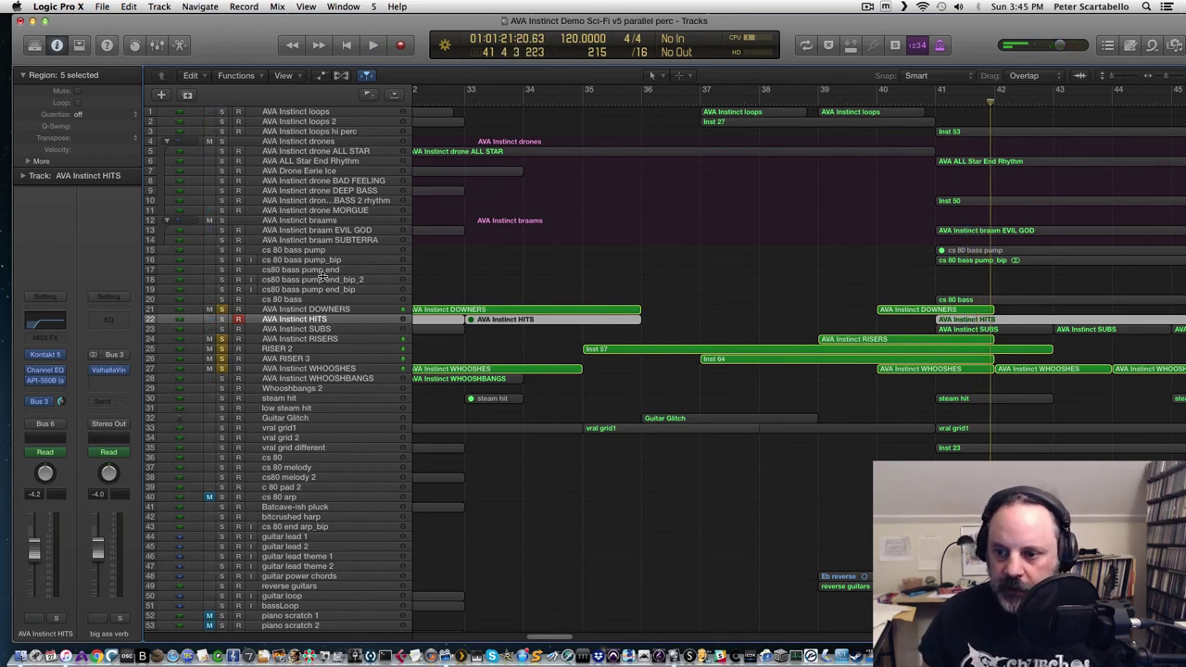
left_click_drag(224, 309, 220, 371)
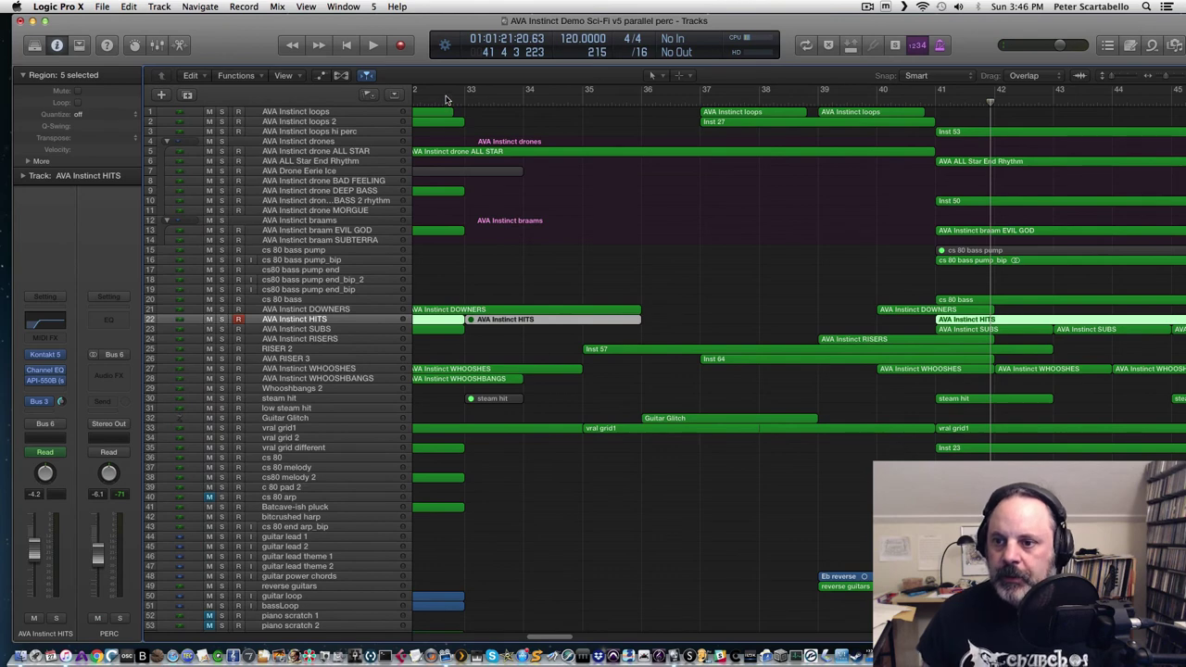
Step: Play the full arrangement through the bar 41 climax and into the ending, following the playhead, and stop in bar 58
key("space")
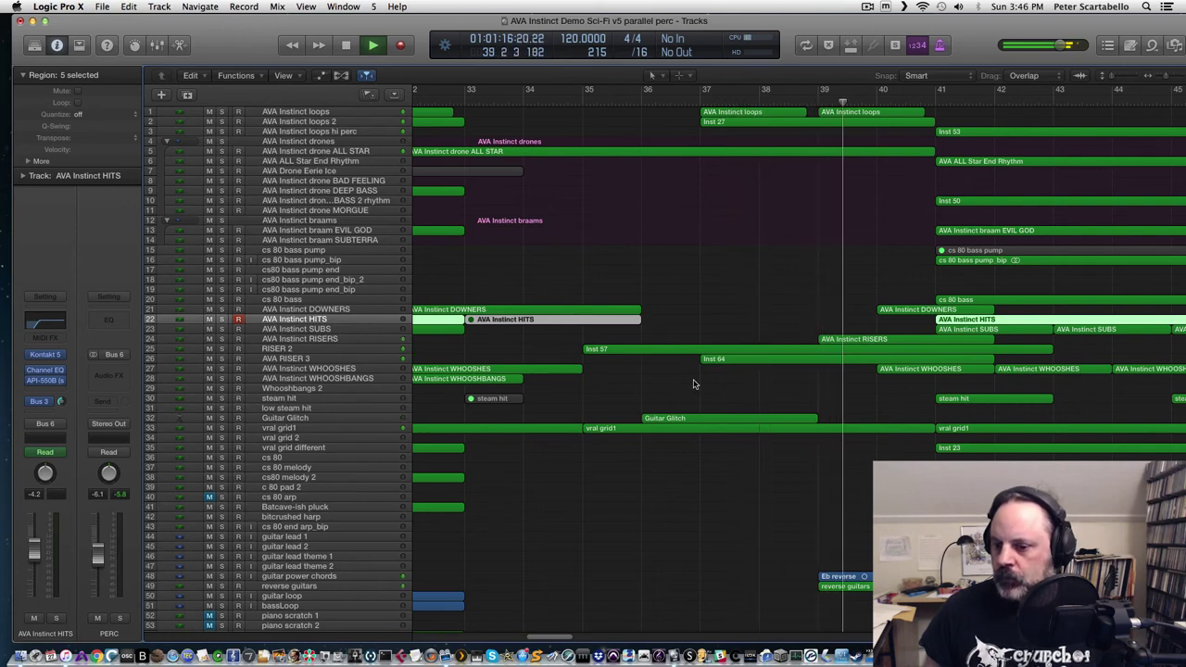
scroll(569, 637, "right", 5)
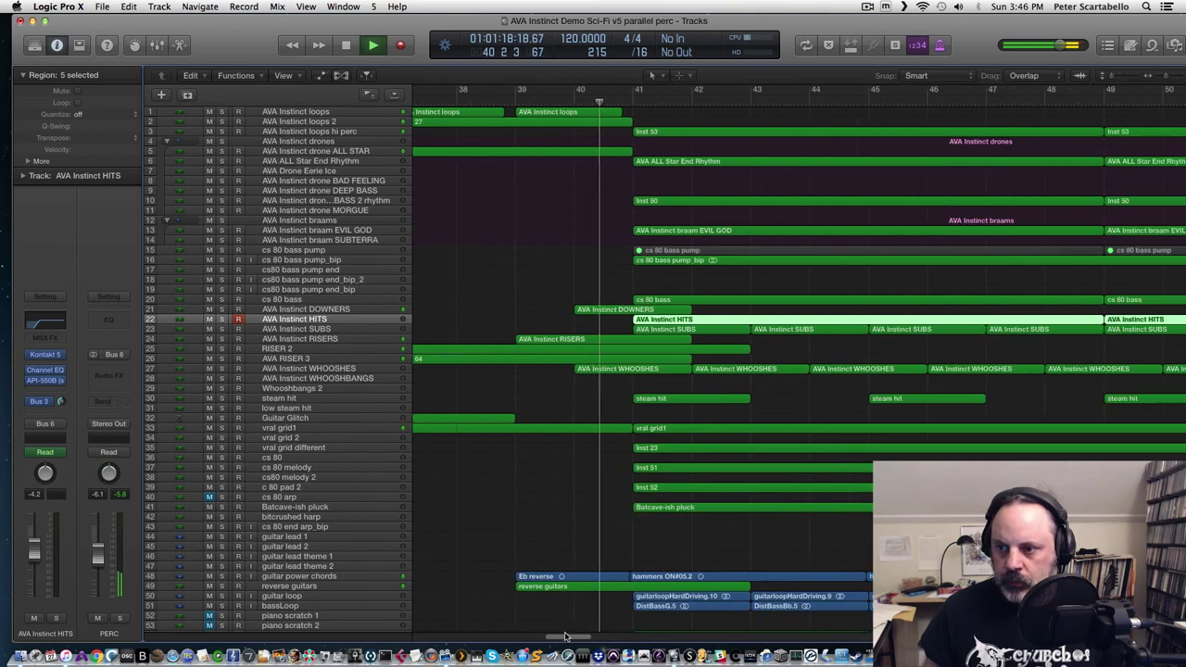
scroll(569, 636, "right", 1)
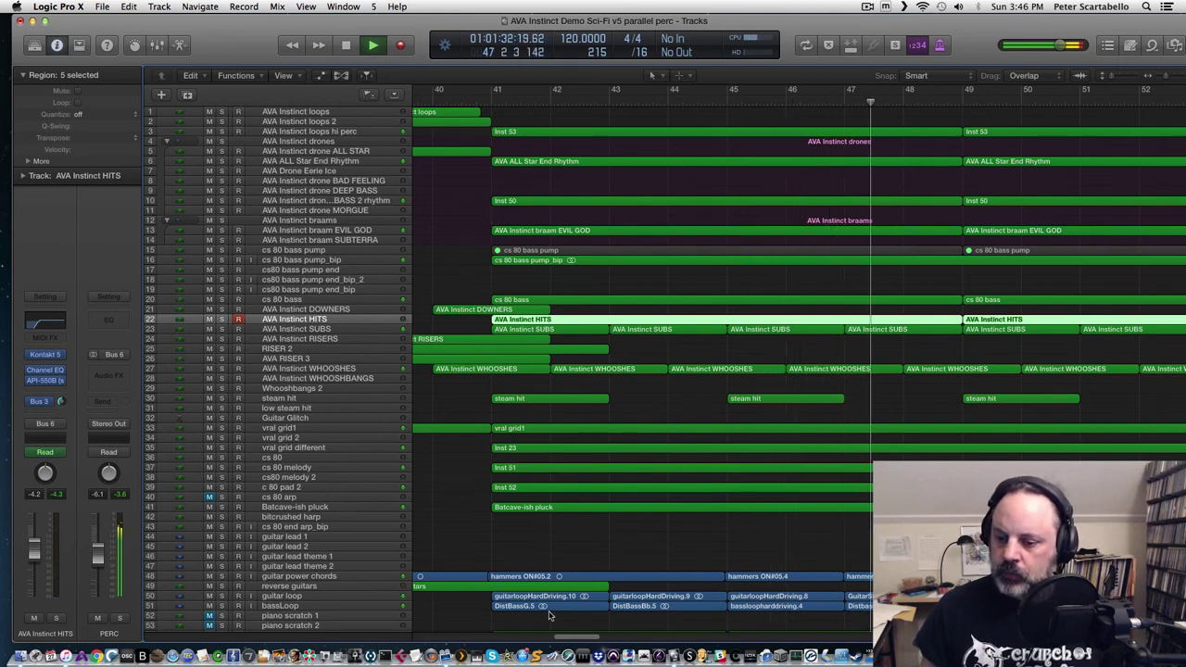
left_click_drag(569, 637, 591, 636)
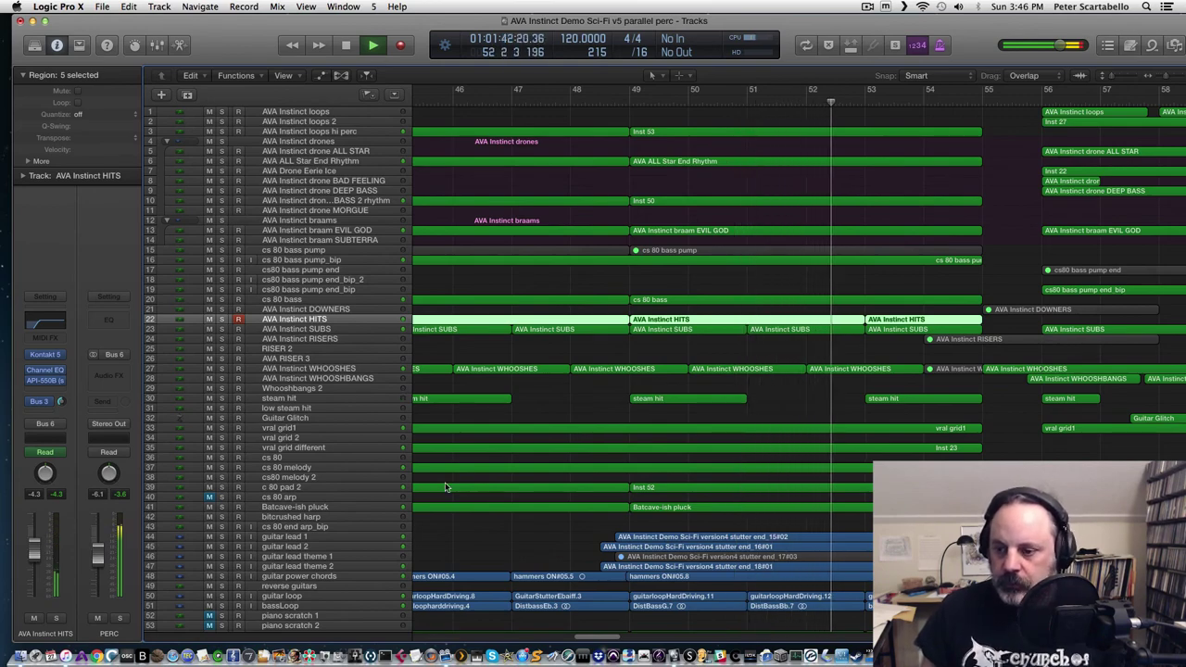
scroll(575, 468, "down", 1)
scroll(574, 468, "down", 5)
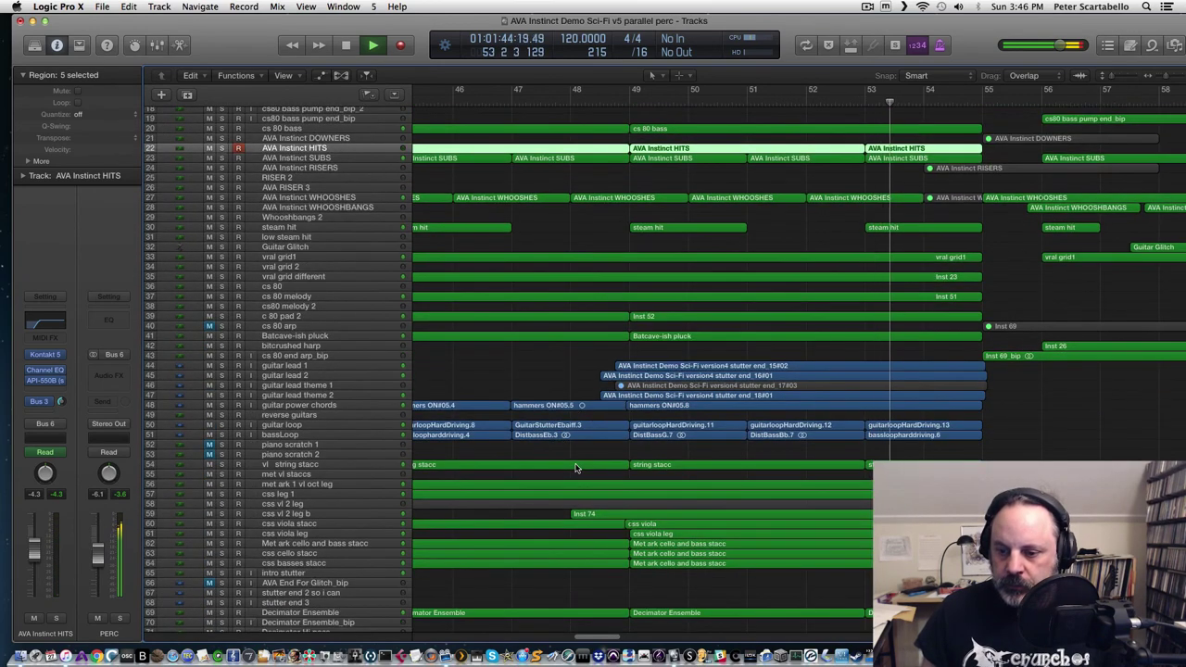
scroll(574, 467, "up", 5)
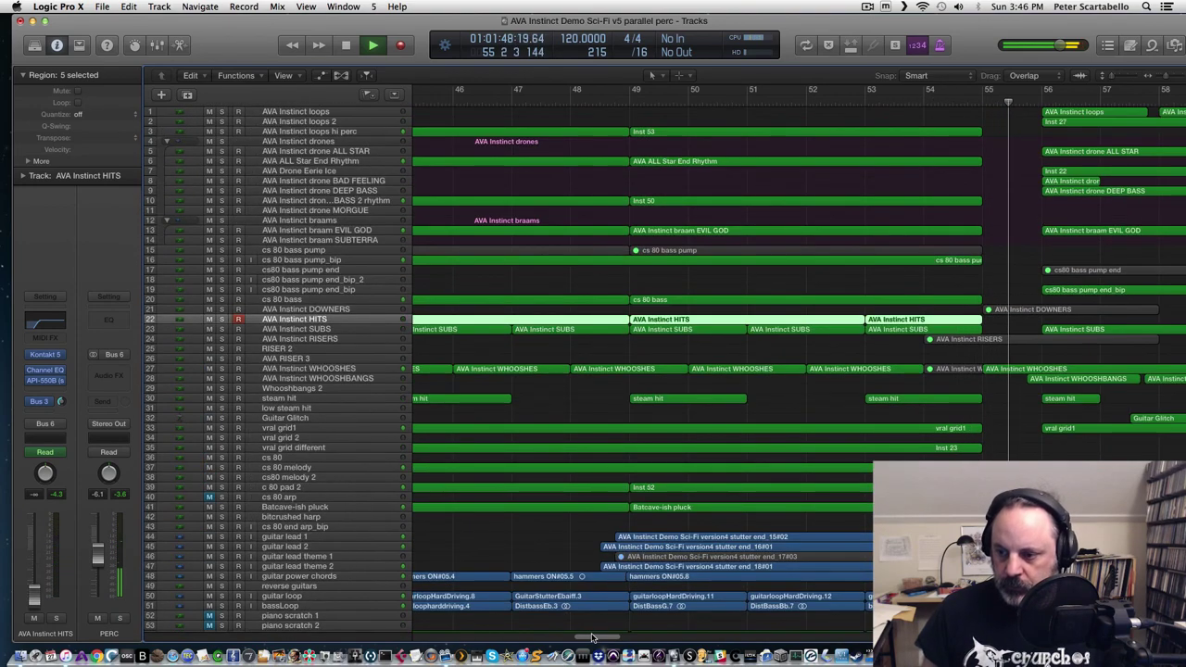
left_click_drag(592, 637, 612, 637)
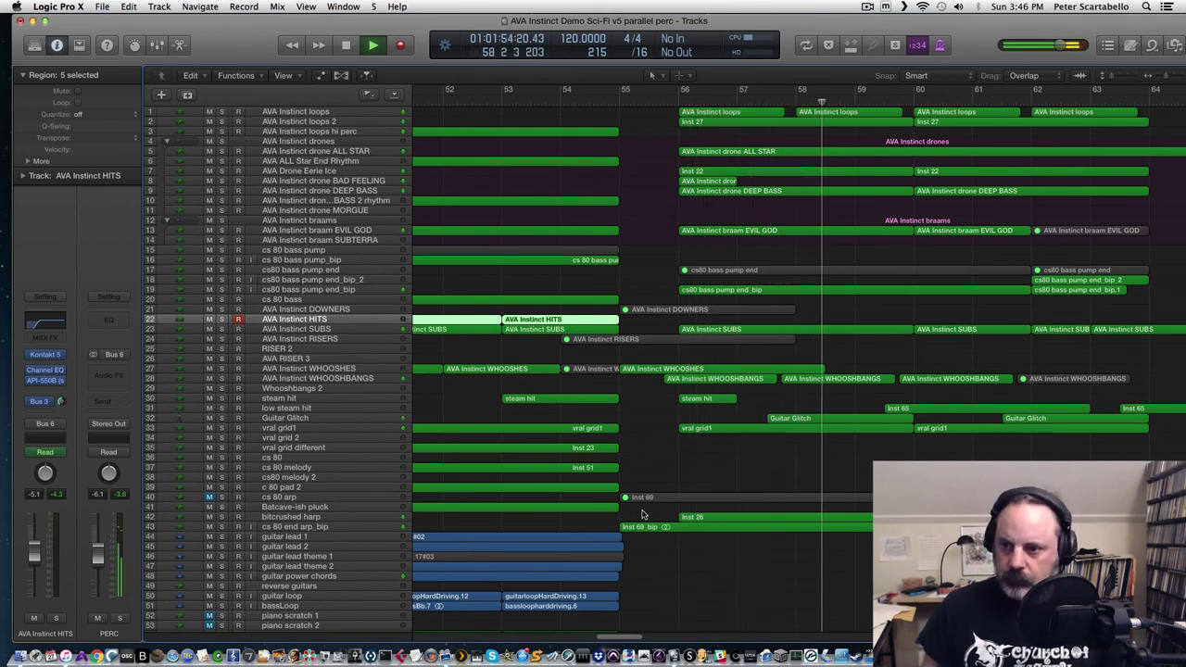
key("space")
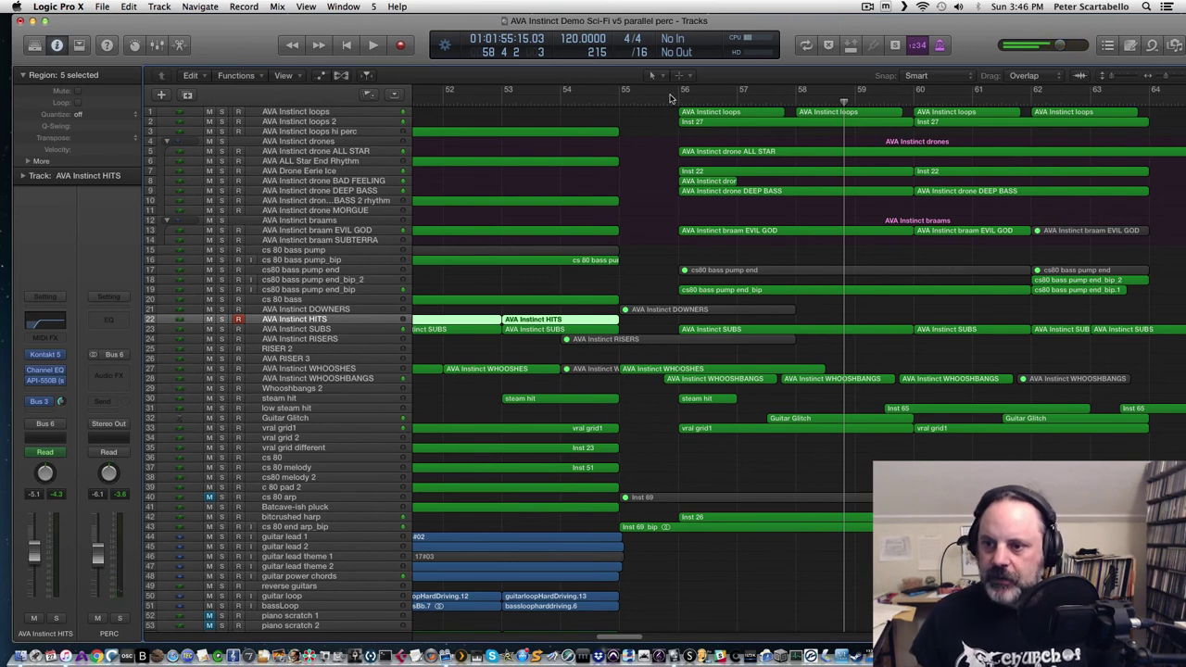
Step: Solo the AVA Instinct loops, drones, braams, SUBS, WHOOSHES and WHOOSHBANGS tracks, and play them from late in bar 54 into bar 64
left_click(664, 100)
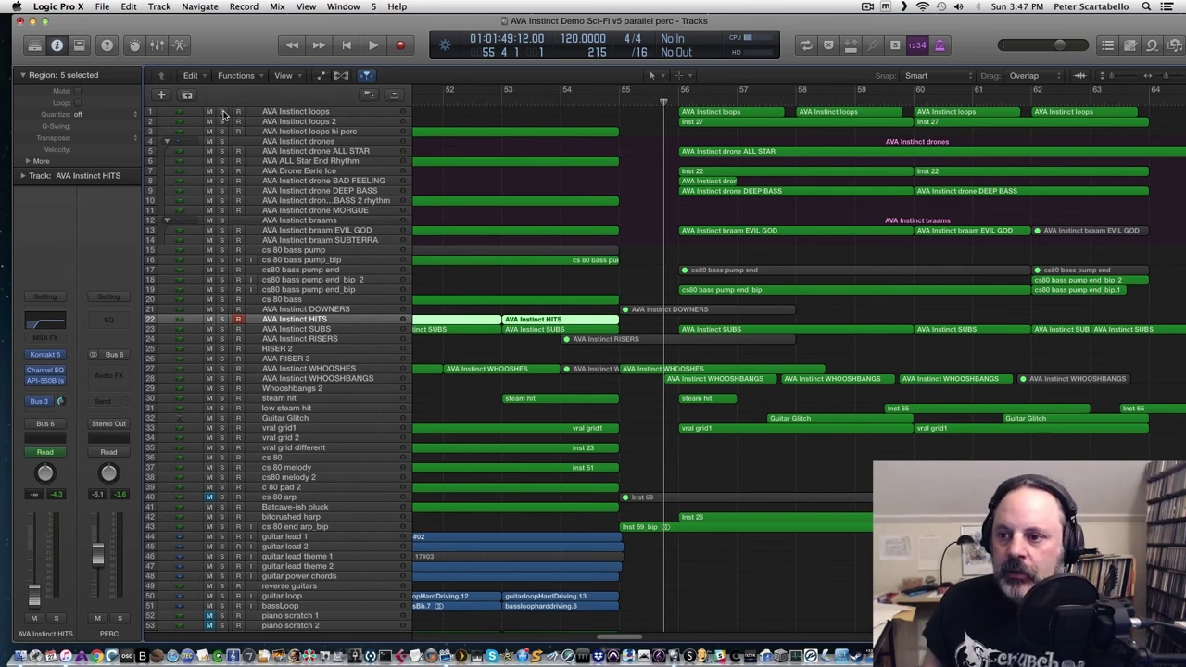
left_click_drag(223, 113, 211, 298)
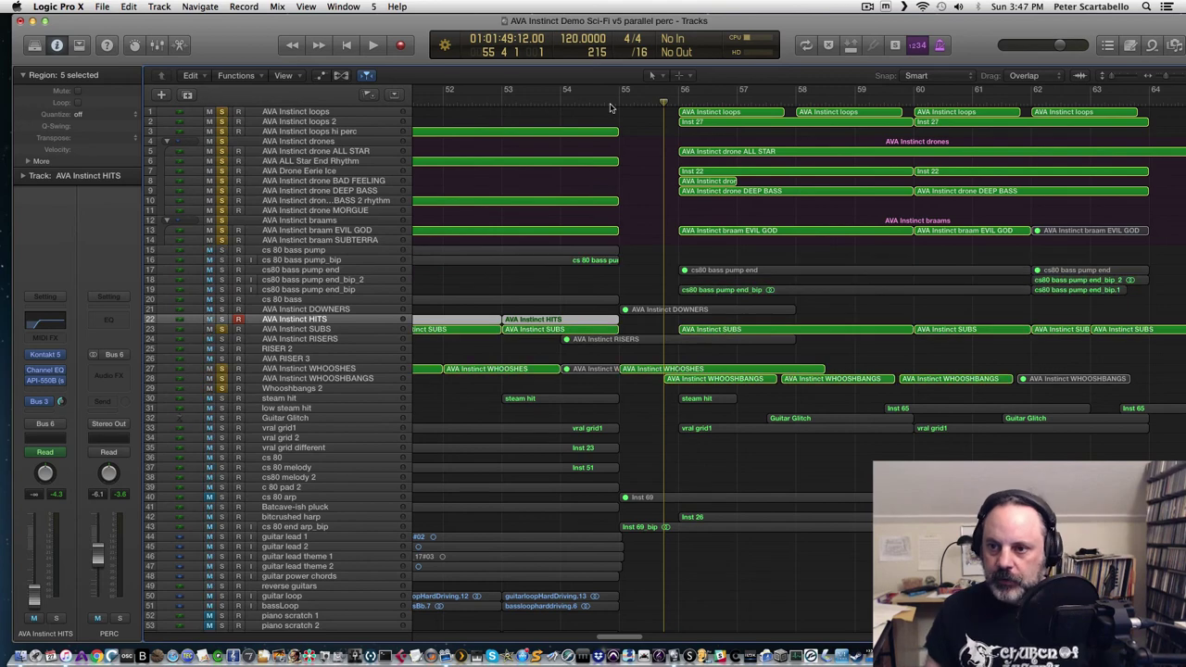
left_click(604, 100)
key("space")
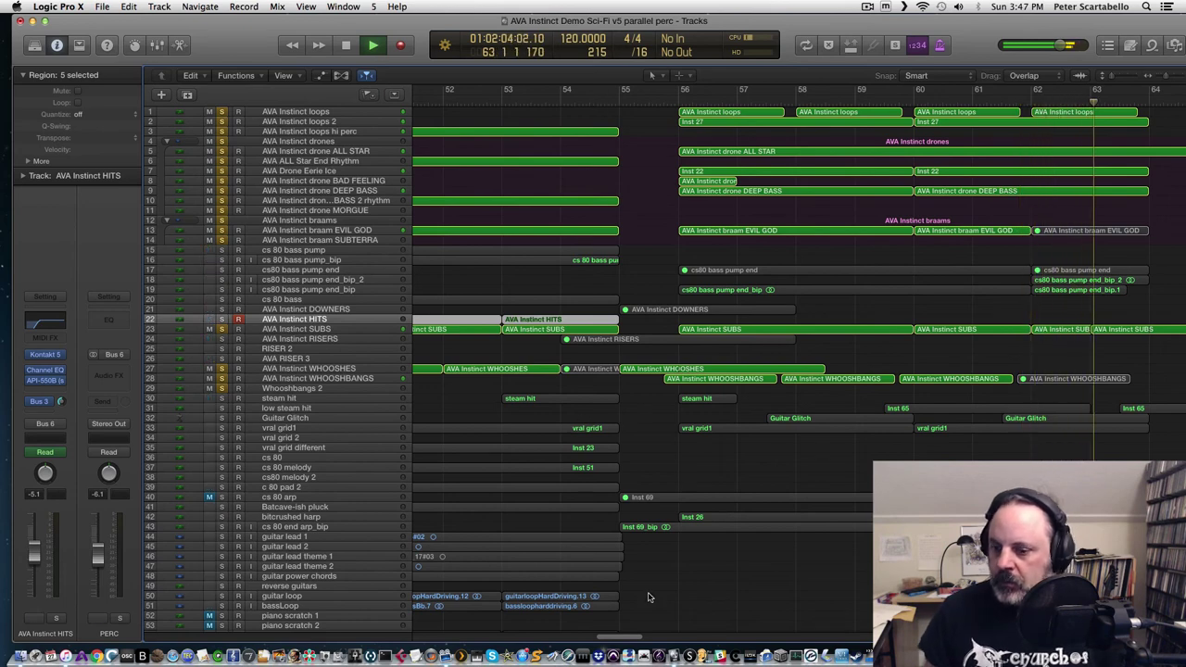
scroll(633, 641, "right", 3)
scroll(630, 641, "left", 3)
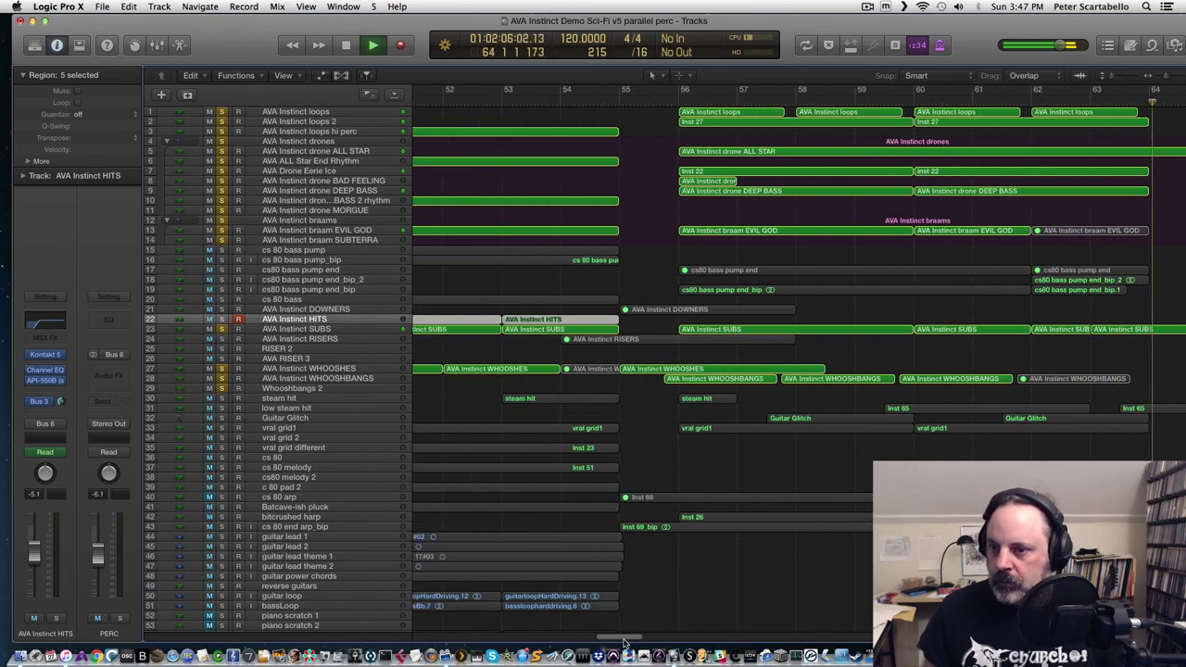
key("space")
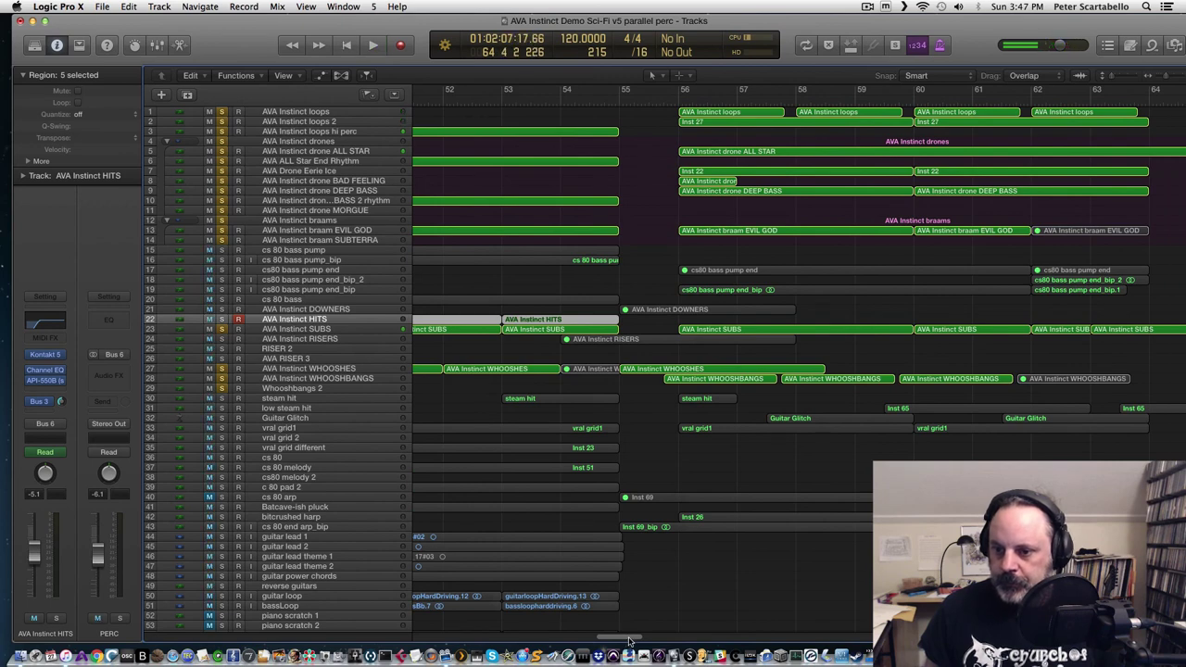
Step: Return the playhead to bar 55 and clear the solos on all AVA Instinct tracks
left_click(613, 103)
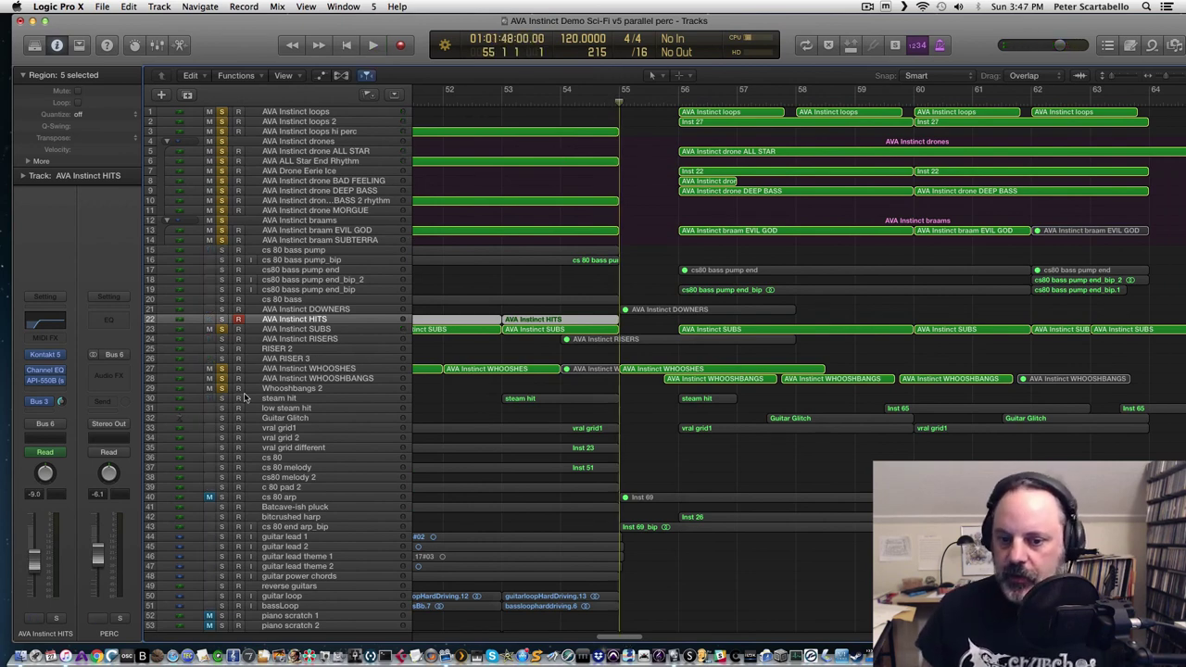
left_click_drag(226, 392, 223, 115)
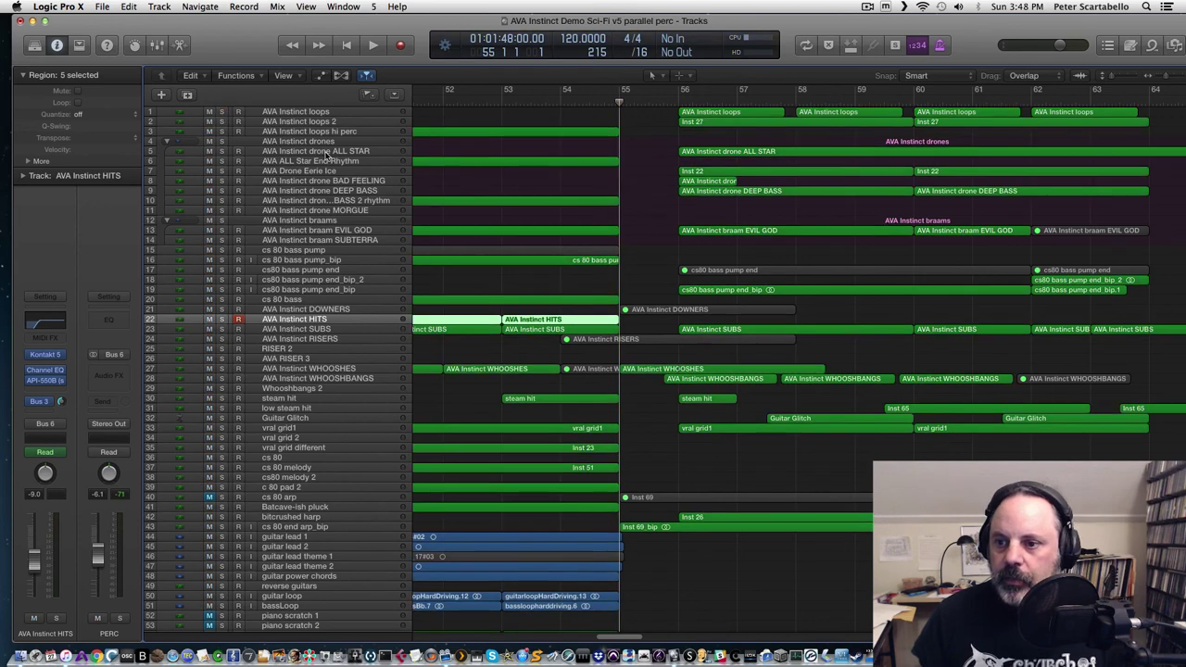
left_click_drag(620, 101, 620, 104)
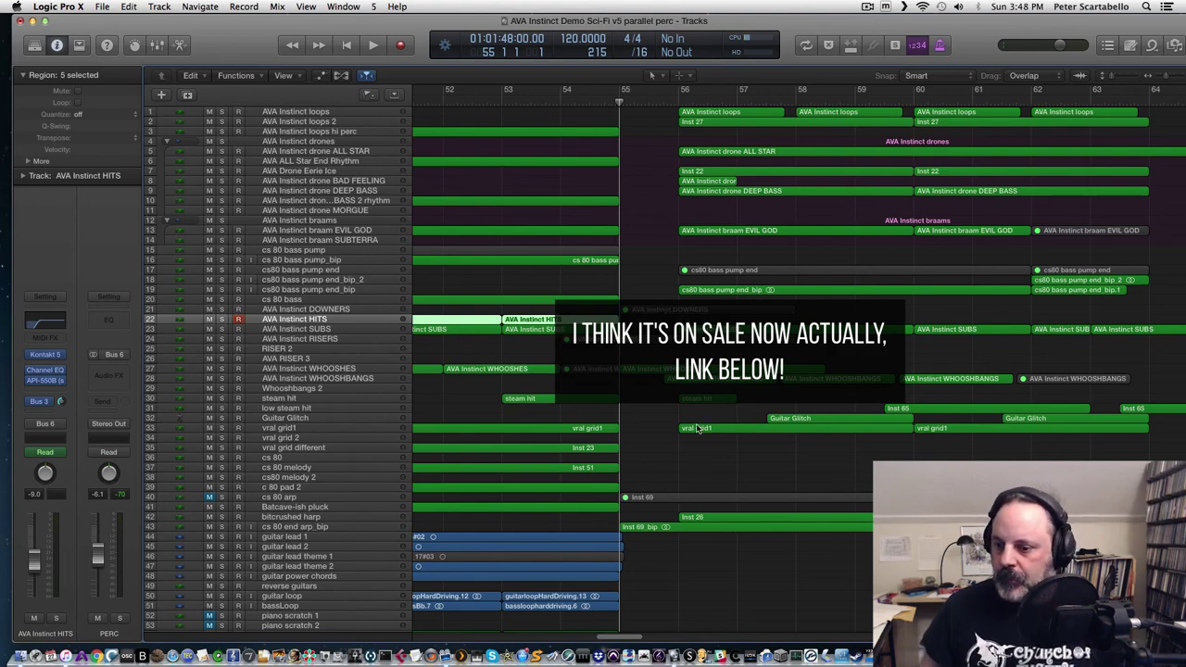
Step: Look through the remaining tracks of the arrangement and select the Batcave-ish pluck track
scroll(704, 428, "down", 10)
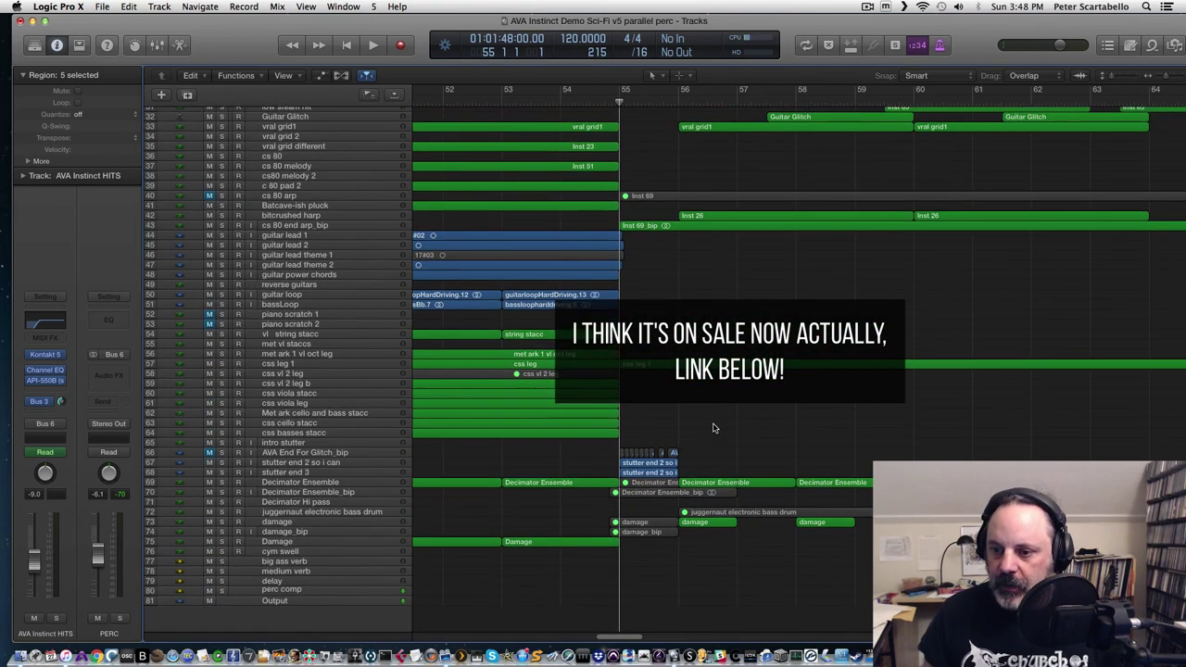
scroll(713, 424, "up", 5)
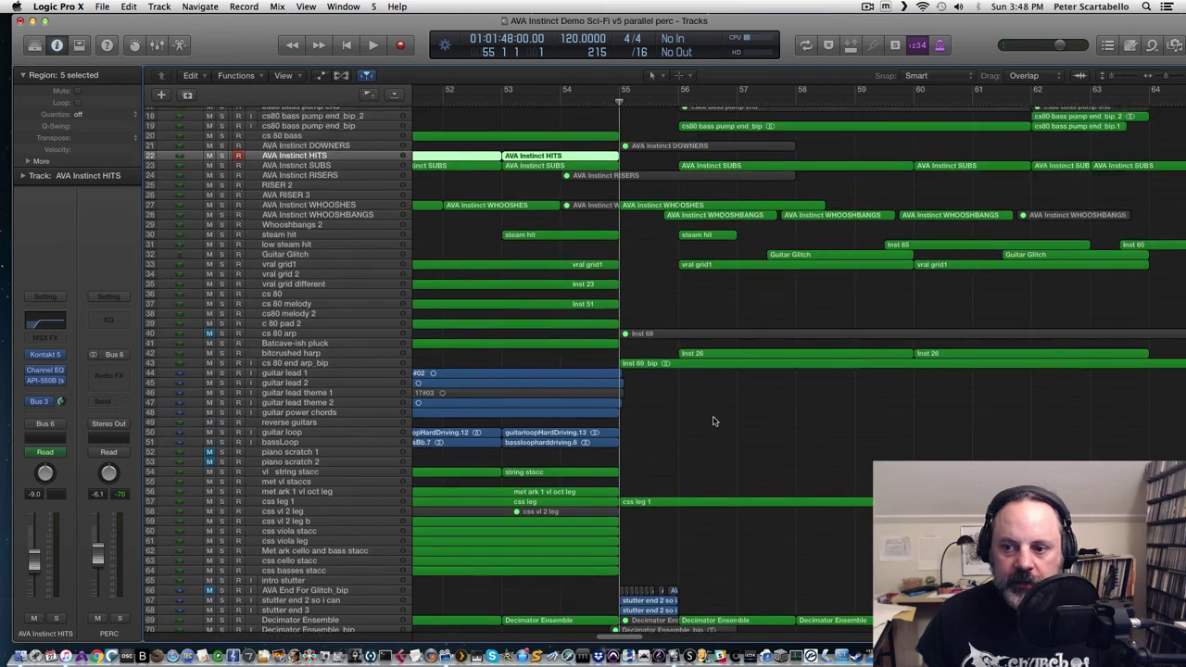
scroll(713, 421, "up", 3)
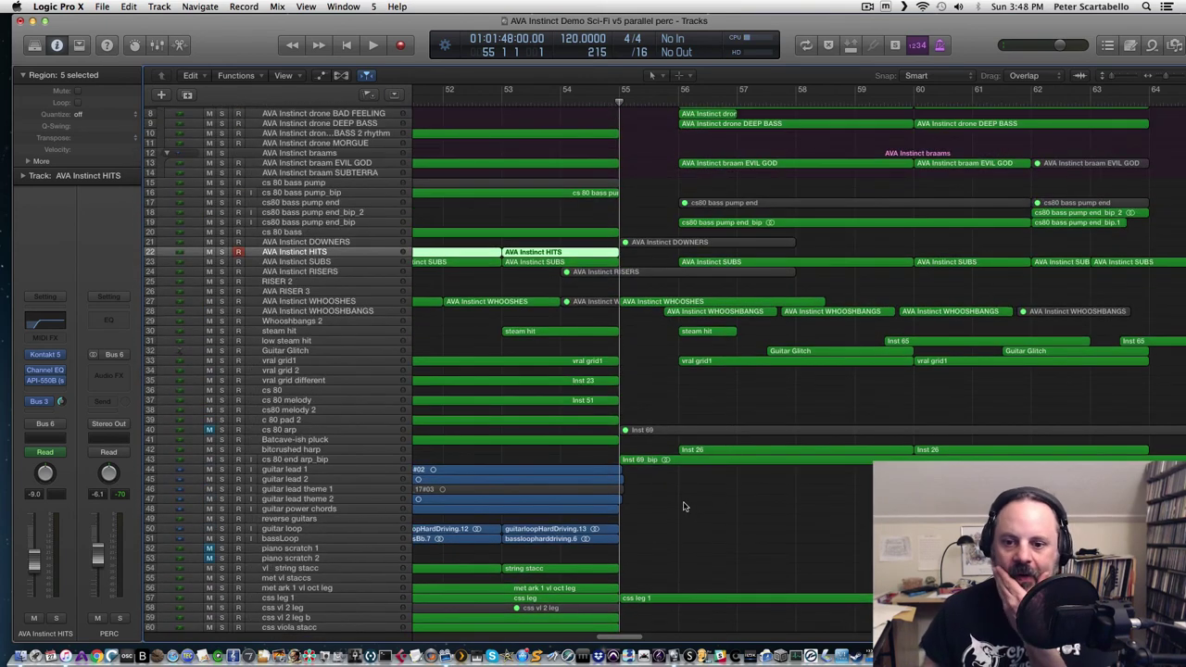
left_click_drag(610, 640, 453, 621)
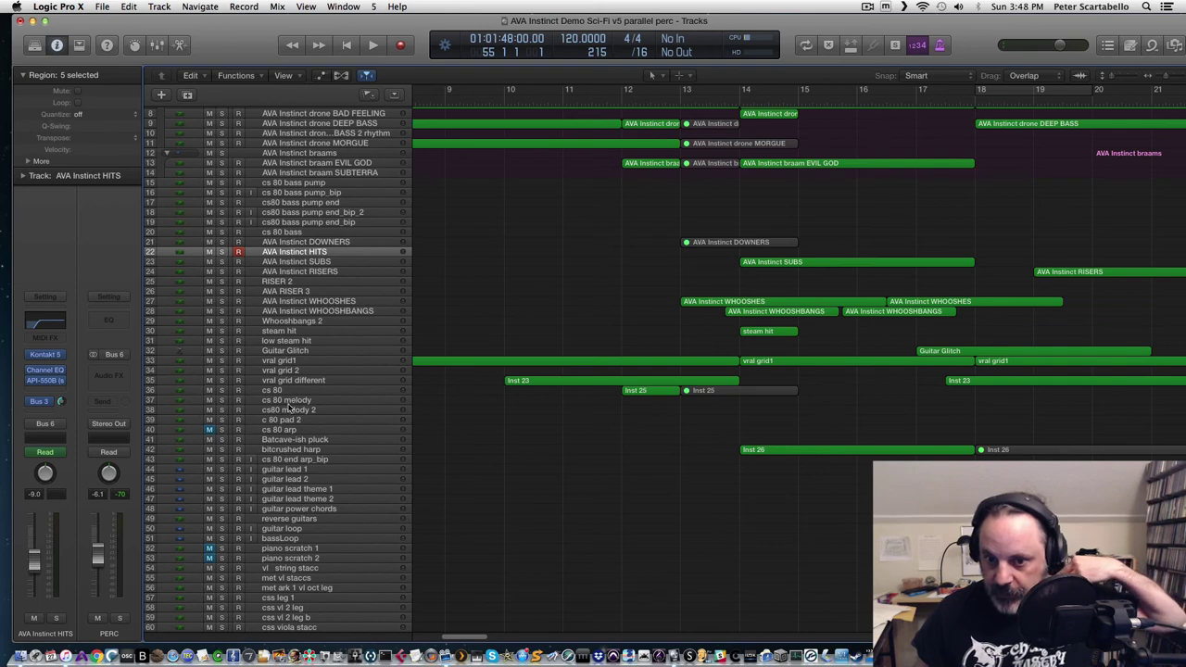
left_click(315, 441)
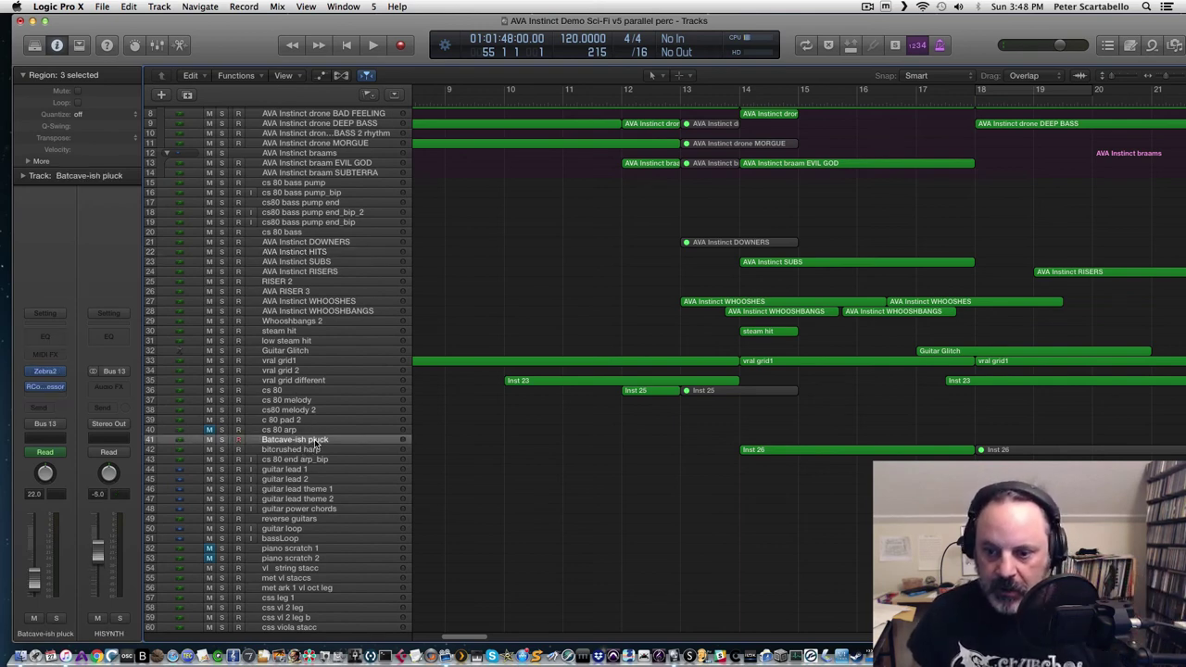
scroll(325, 454, "down", 1)
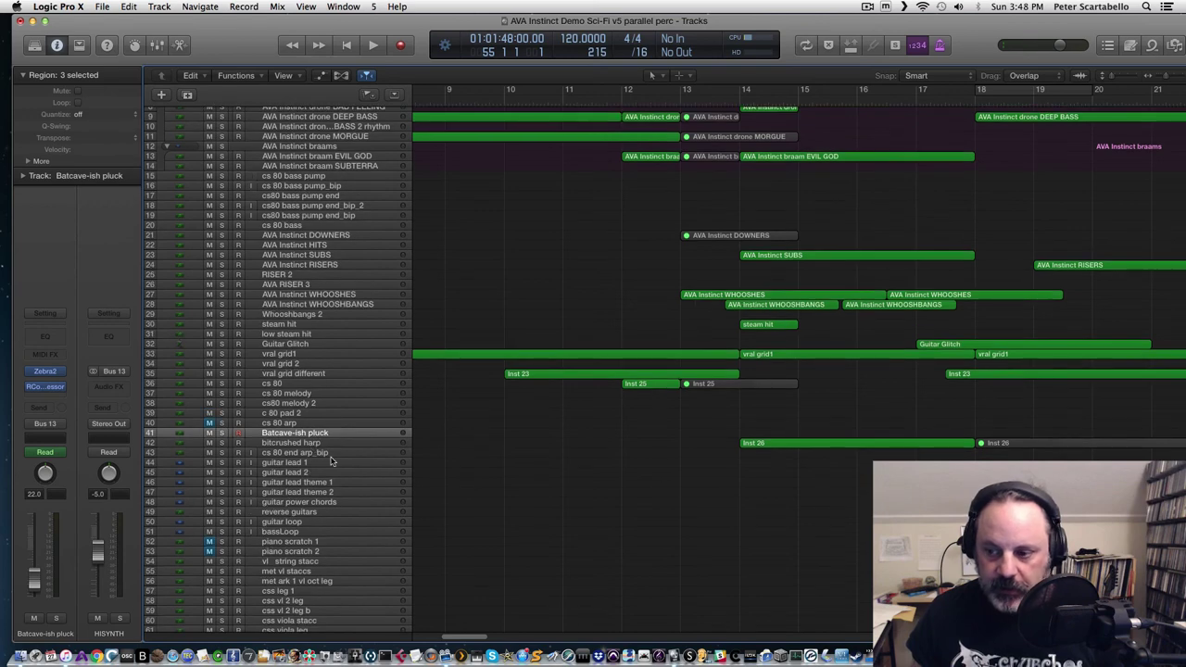
Step: Solo bassLoop and guitar loop, and play them from late in bar 24
left_click_drag(448, 637, 495, 631)
left_click(653, 106)
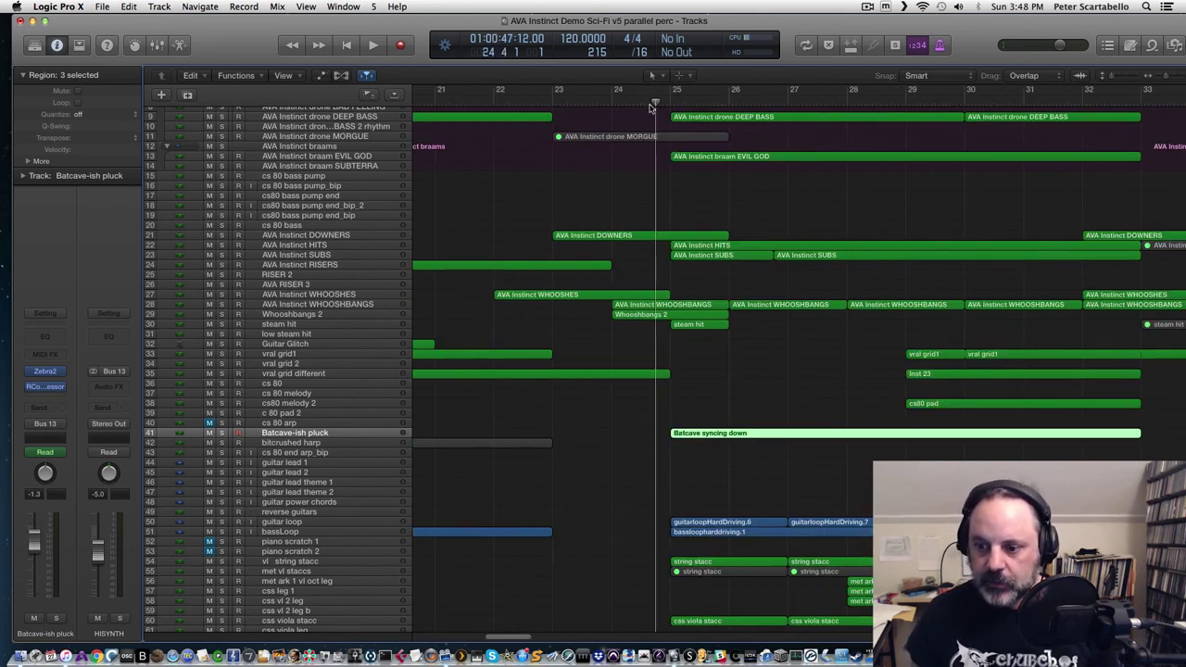
left_click(221, 533)
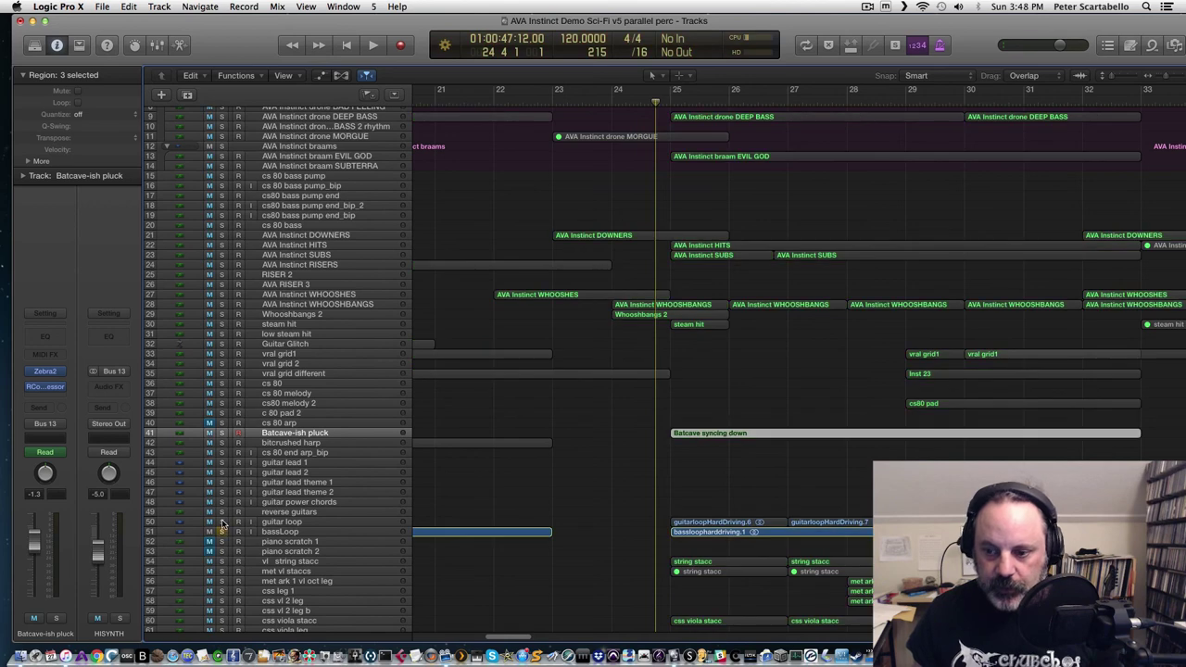
left_click(221, 522)
key("space")
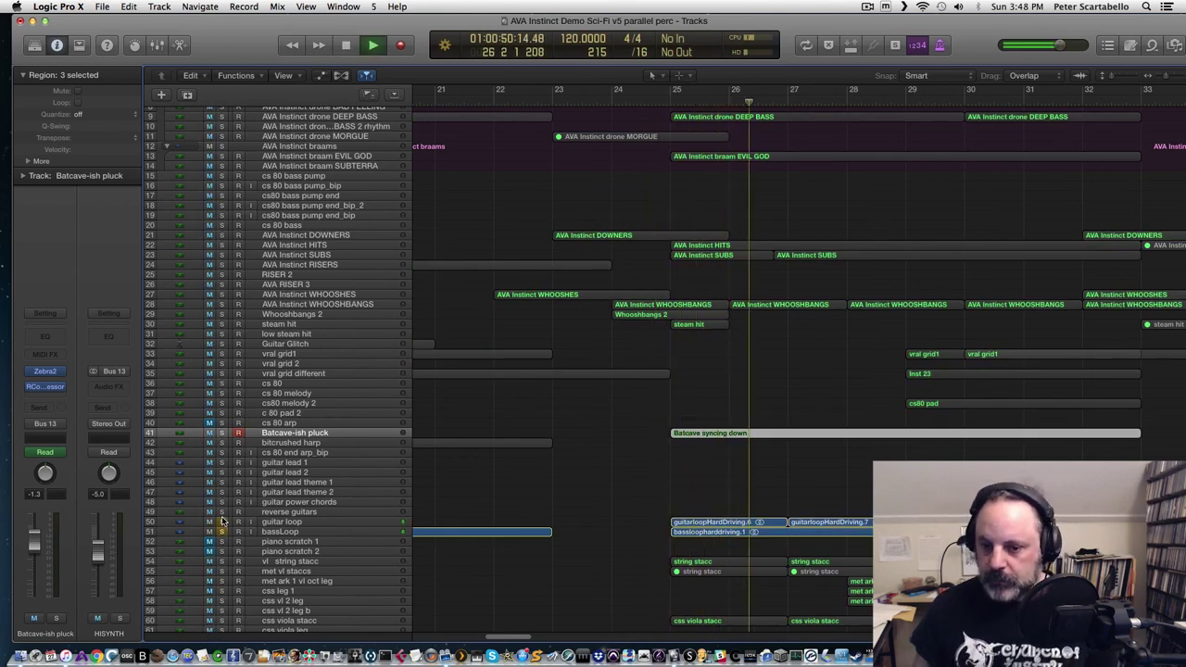
Step: Stop playback and clear the solos on the guitar loop and bassLoop tracks
key("space")
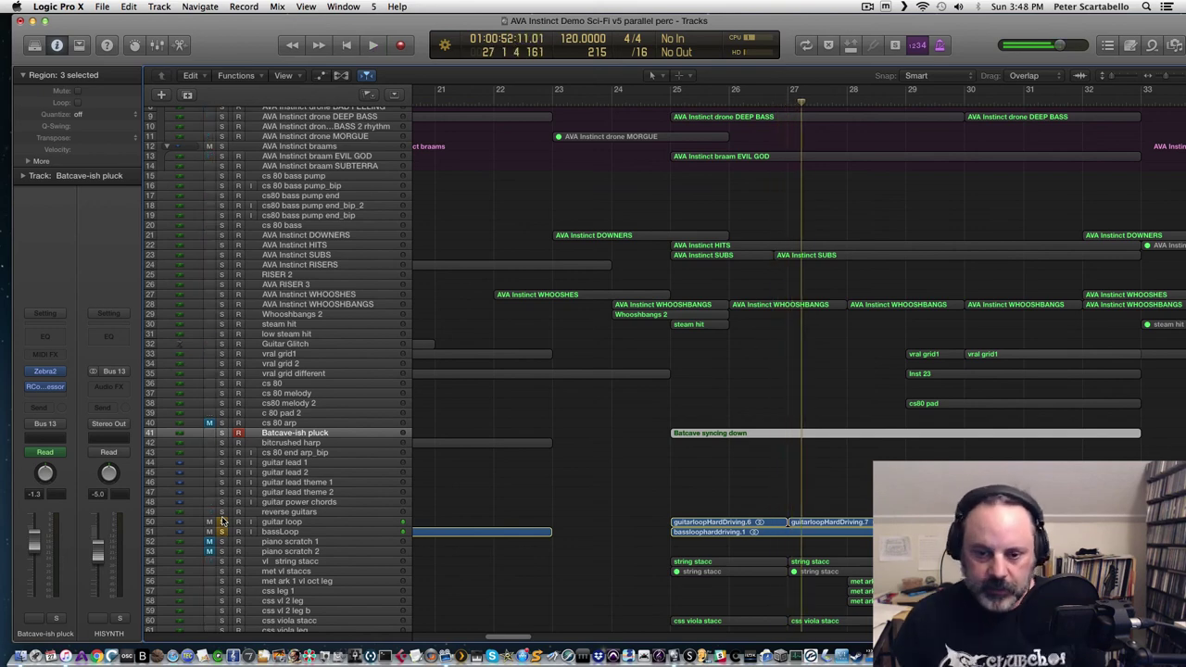
left_click(222, 522)
left_click(221, 532)
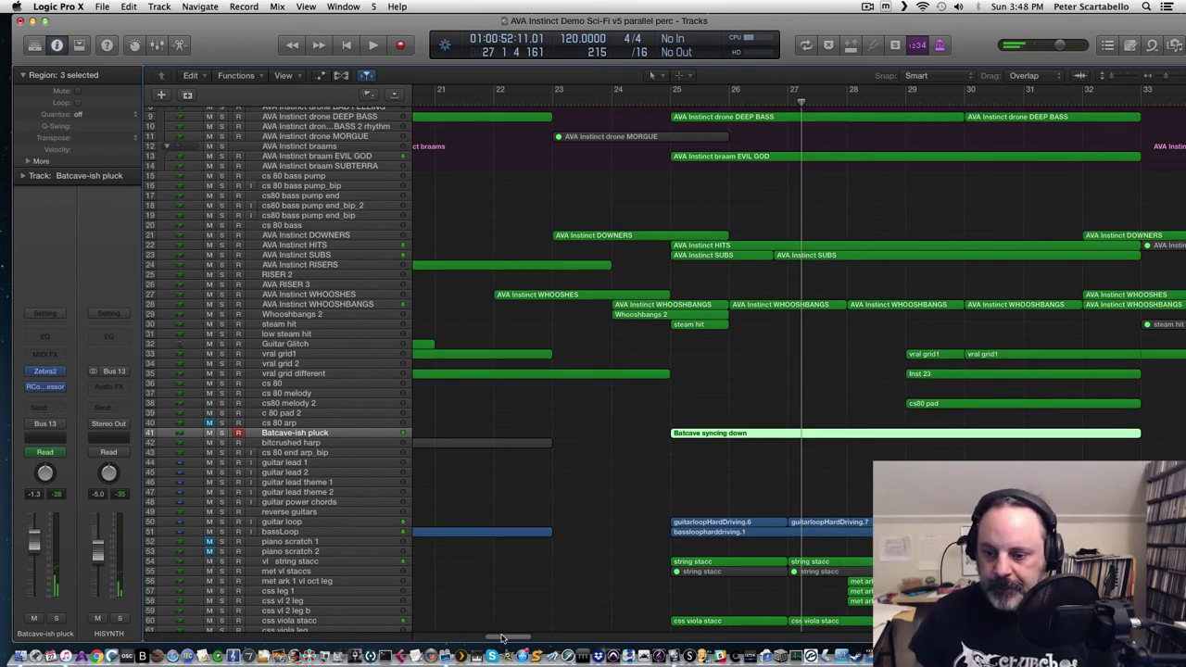
Step: Solo the tracks from cs 80 end arp_bip through reverse guitars, and play them from bar 48 into bar 55
left_click_drag(501, 638, 590, 641)
left_click(673, 103)
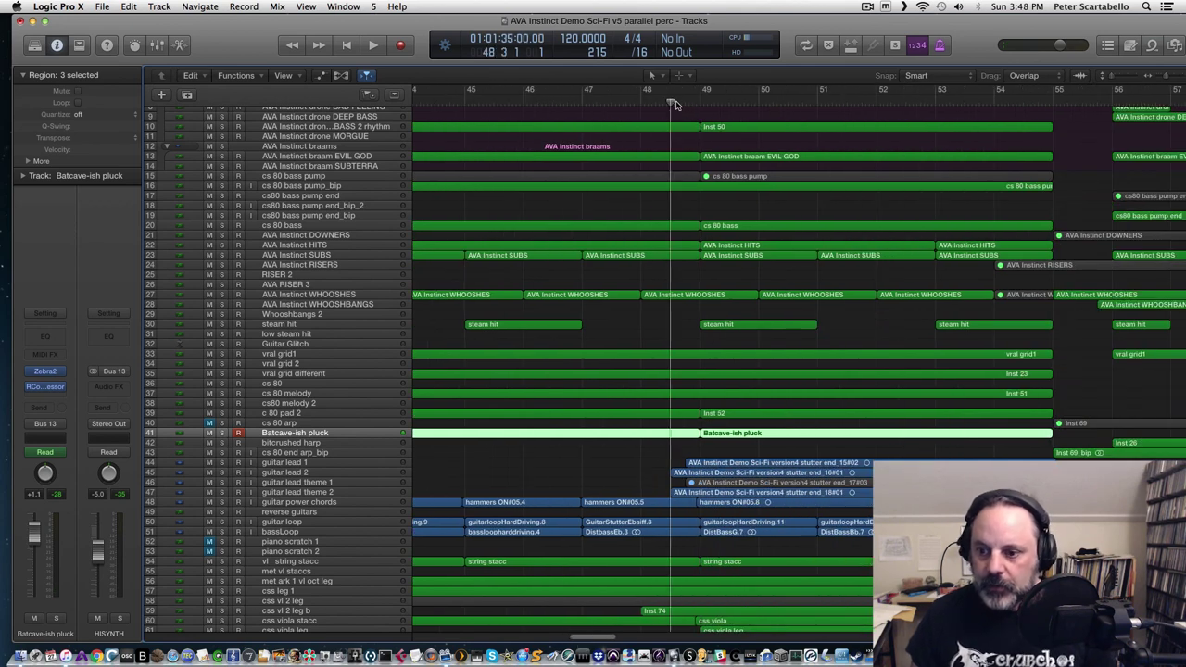
left_click_drag(222, 457, 219, 508)
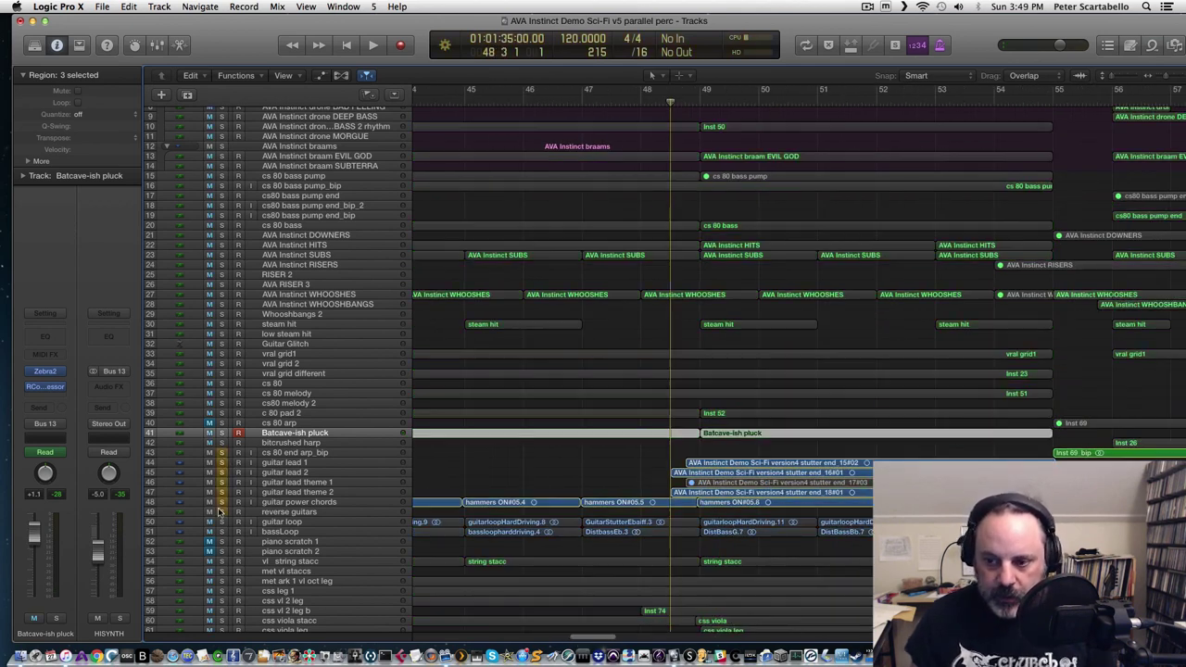
key("space")
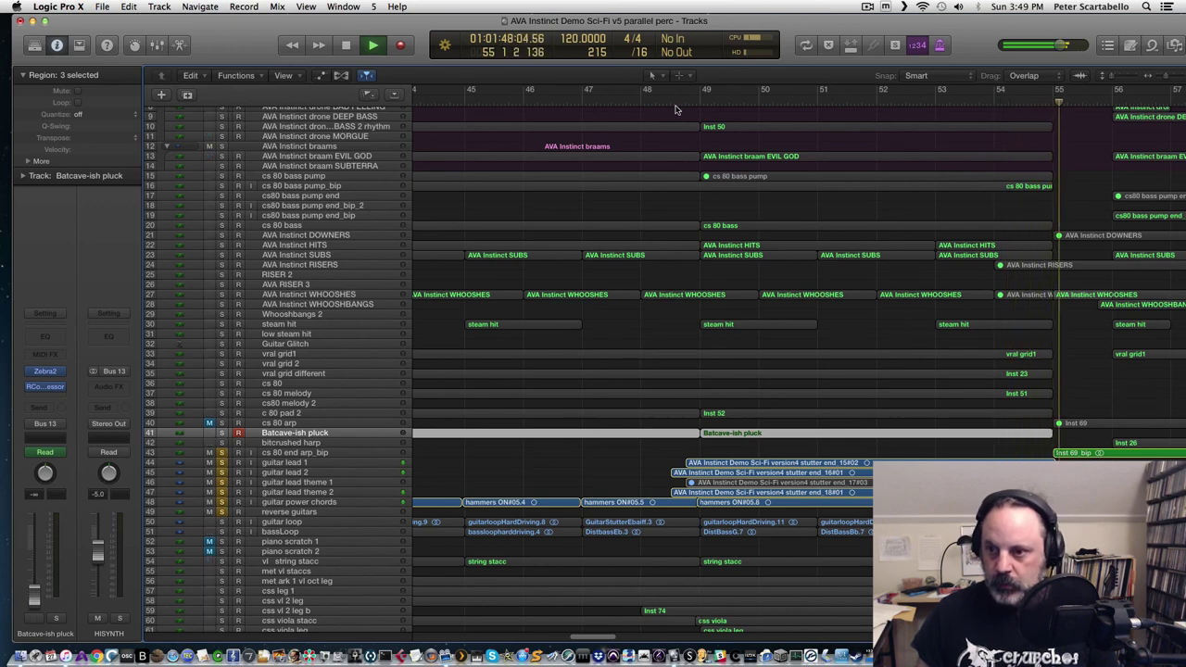
key("space")
Step: Replay from bar 48 and clear the guitar track solos during playback to hear the full mix into bar 50
left_click(671, 104)
key("space")
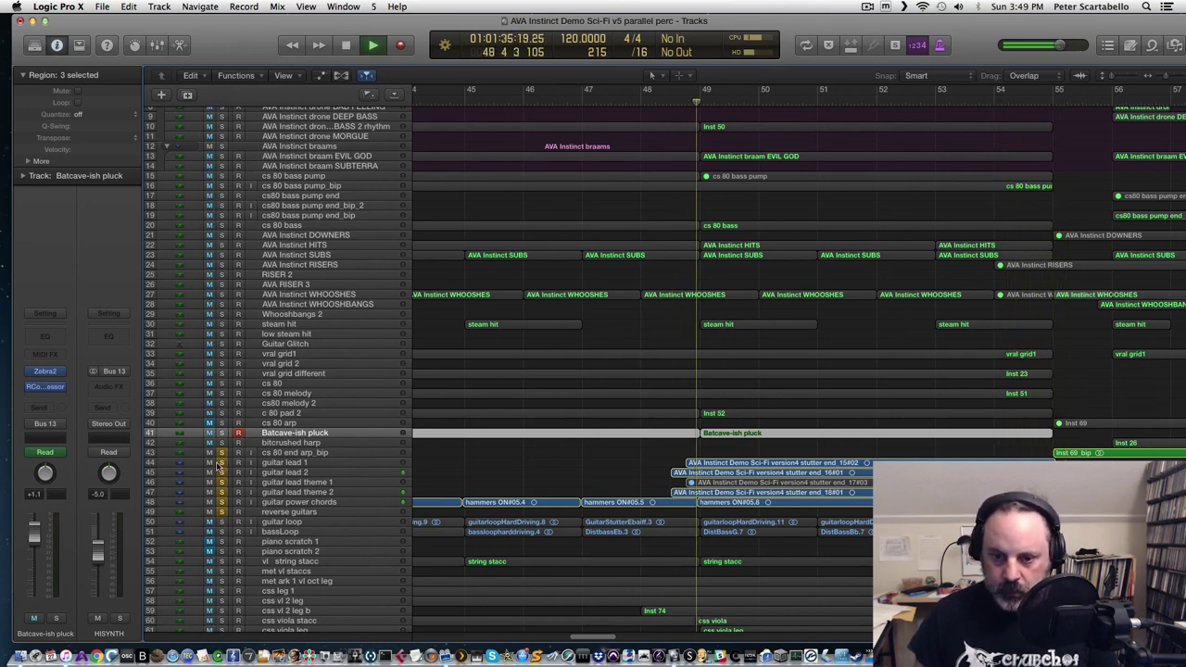
left_click_drag(221, 461, 222, 516)
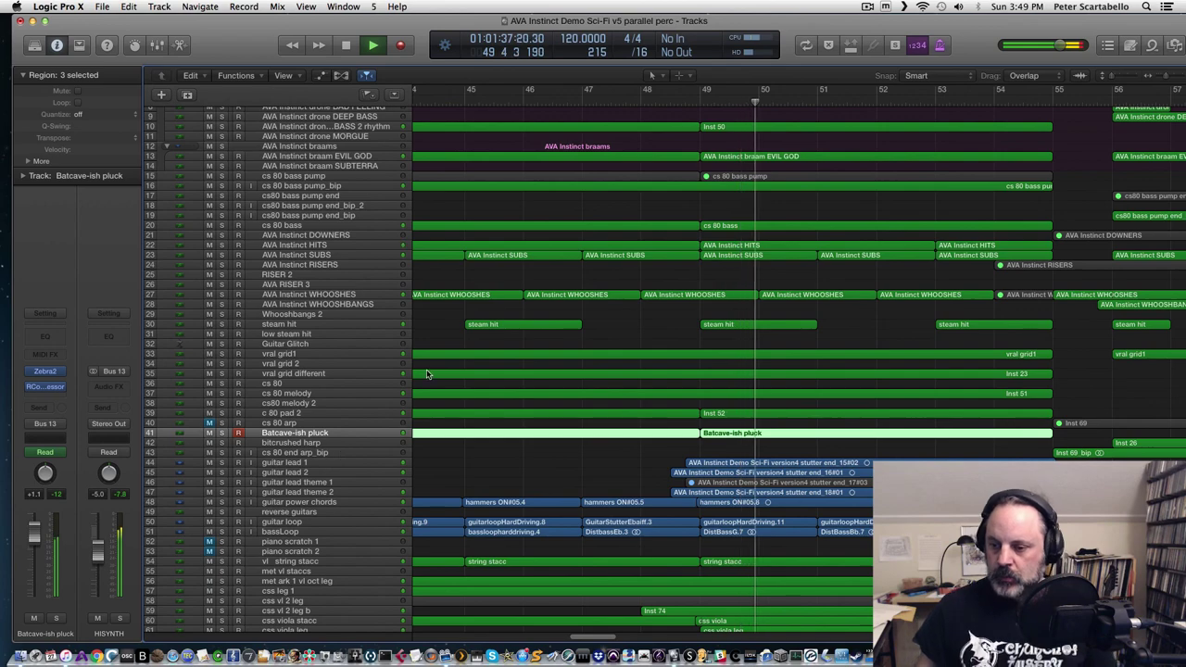
scroll(581, 425, "down", 10)
key("space")
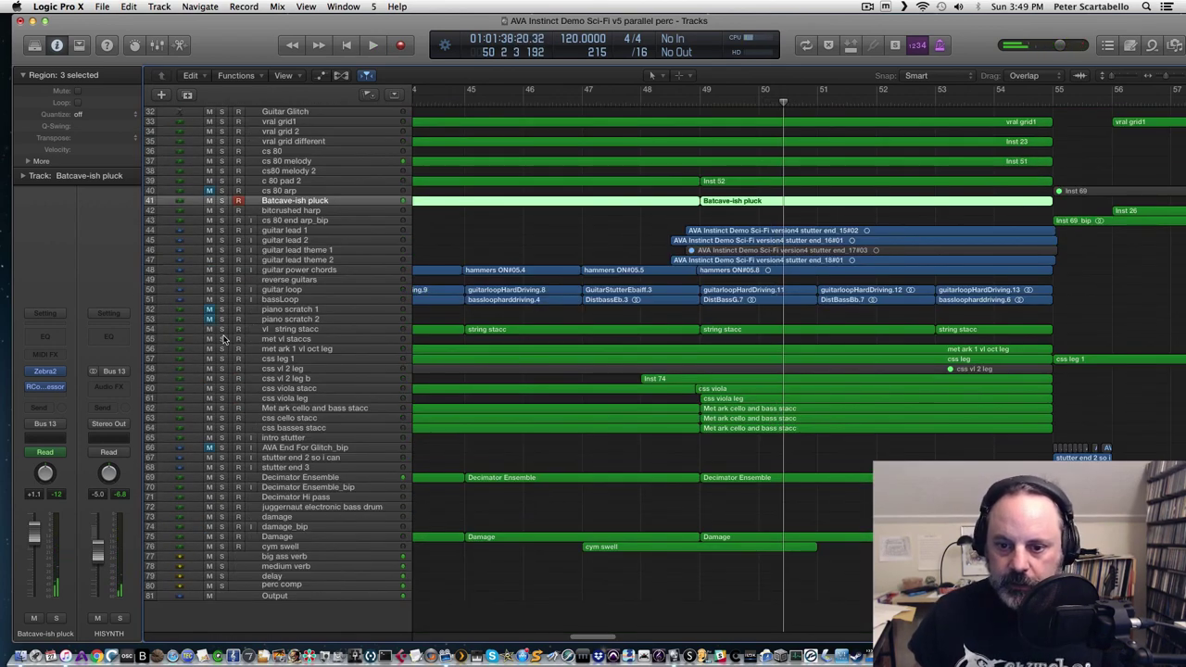
Step: Solo the tracks from vl string stacc through intro stutter, and play them from late in bar 48 into bar 52
left_click_drag(221, 330, 219, 443)
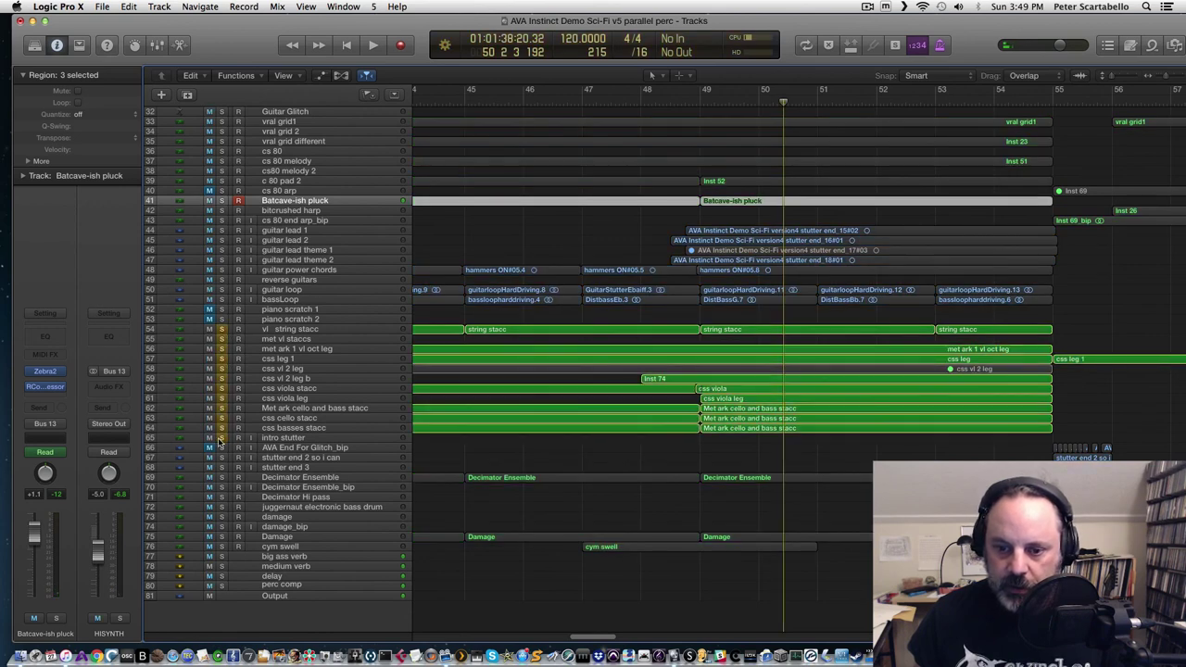
left_click(683, 102)
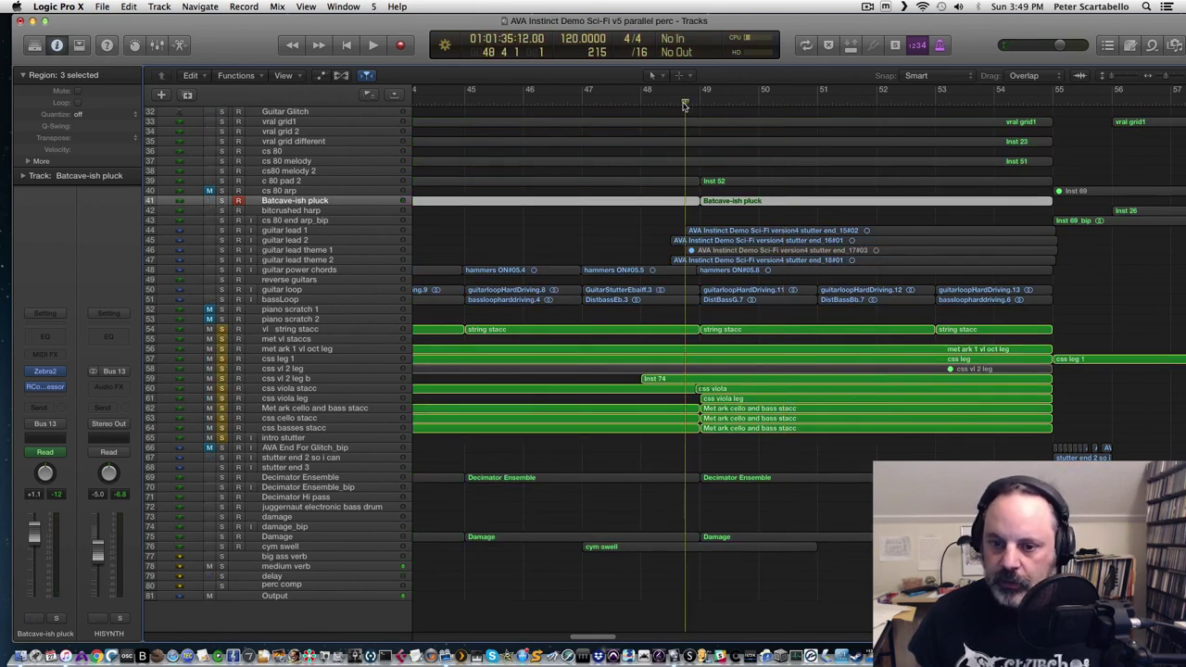
key("space")
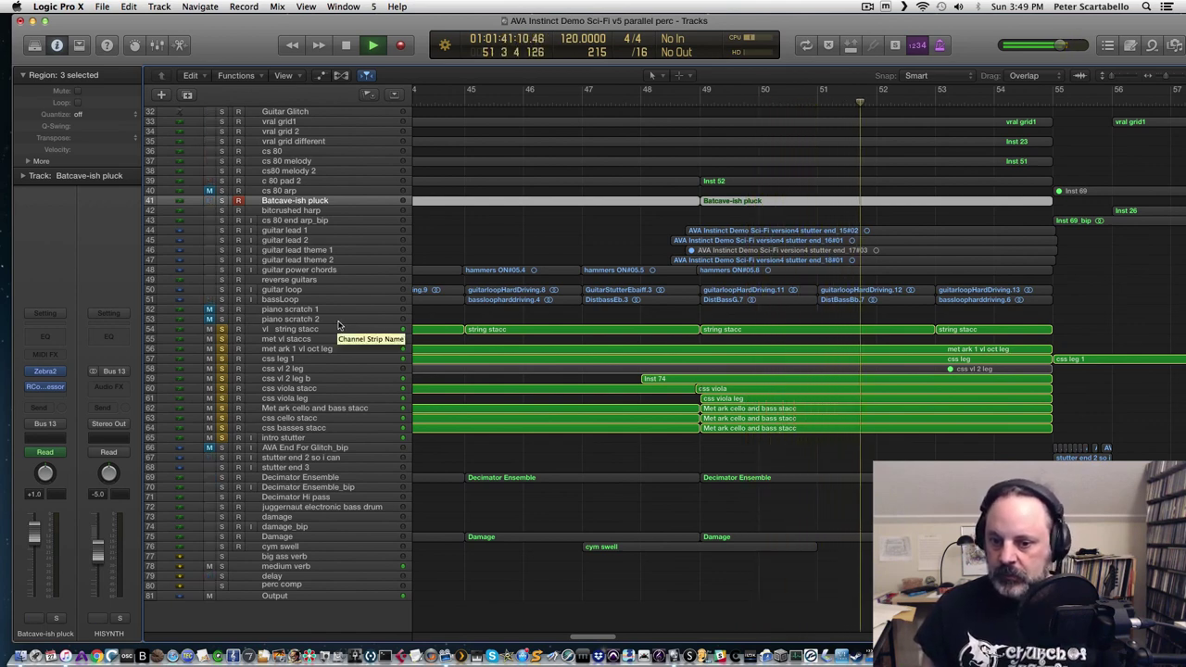
key("space")
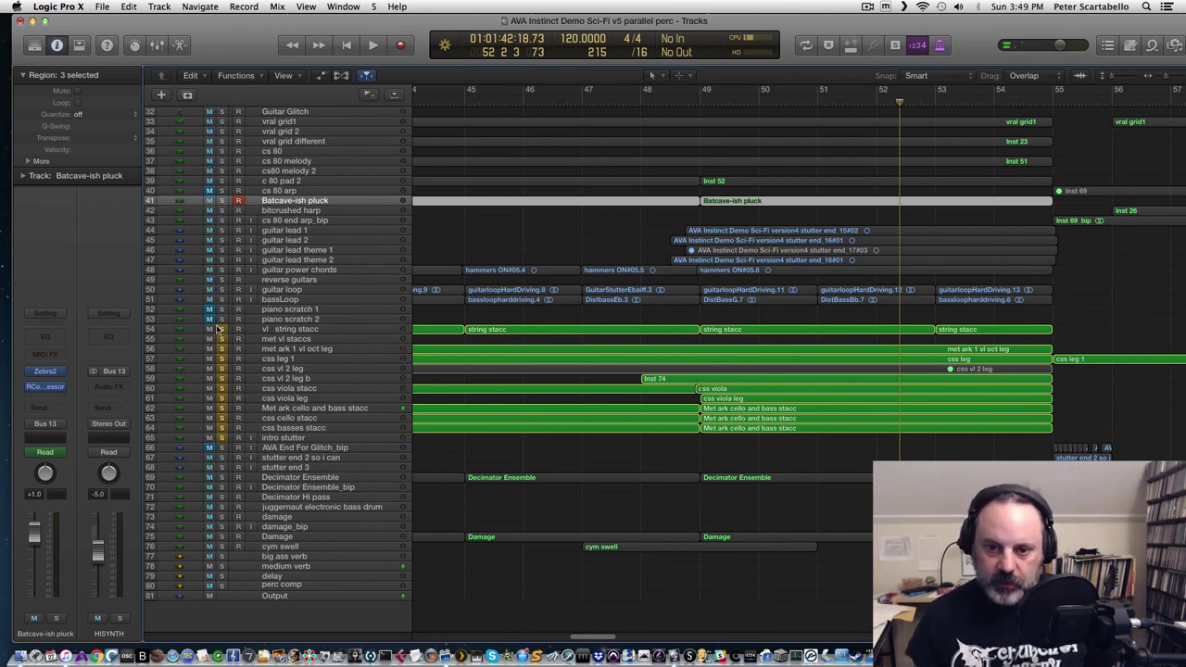
Step: Clear the solos on the string and intro stutter tracks, and play the full arrangement from late in bar 54 into bar 55
left_click_drag(219, 329, 222, 437)
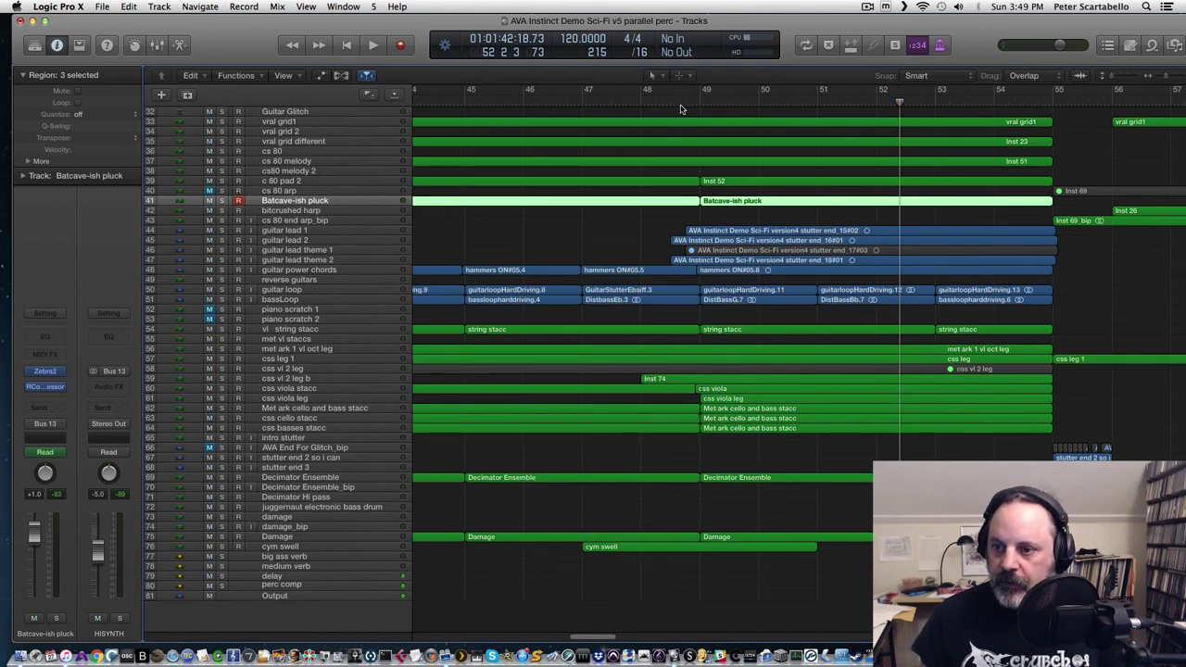
left_click(684, 100)
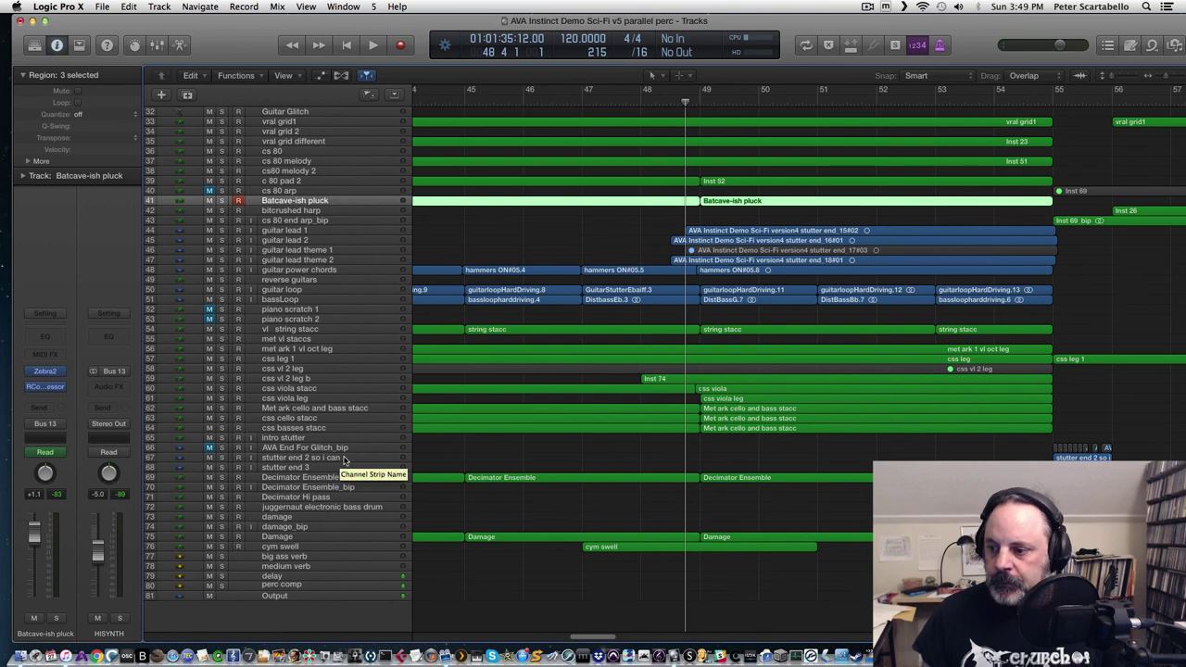
key("period")
key("period")
key("period")
key("period")
key("period")
key("period")
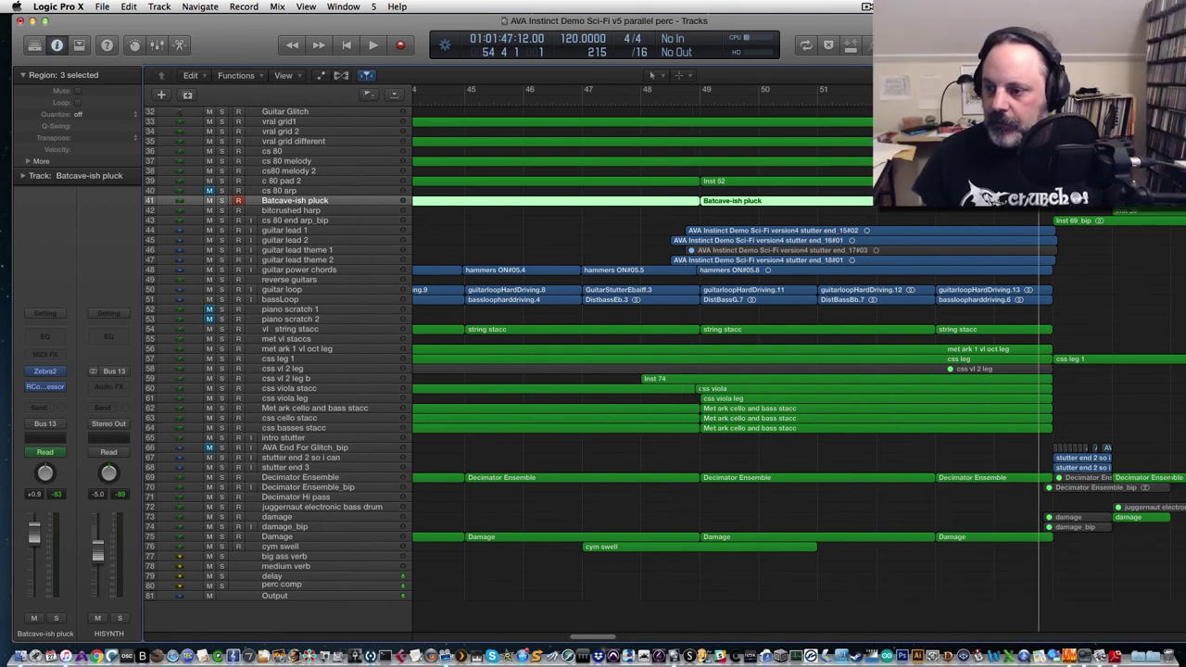
key("space")
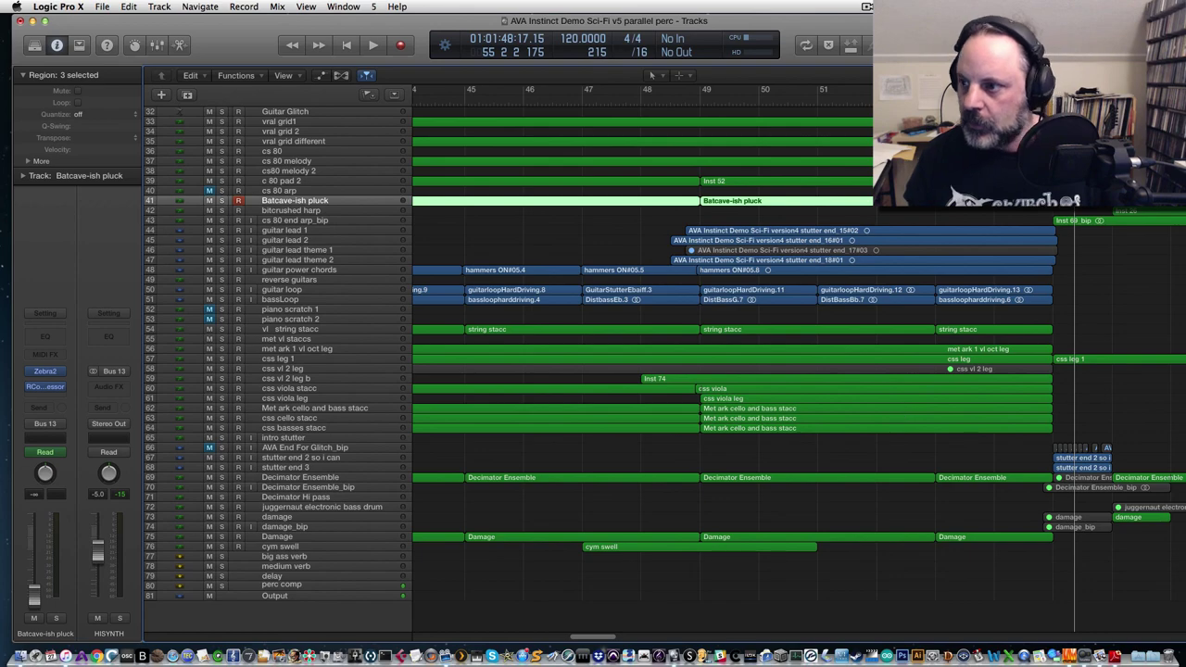
Step: Examine the stutter regions at bar 55 up close, playing the transition from late in bar 54
key("super+Right")
key("super+Right")
key("super+Right")
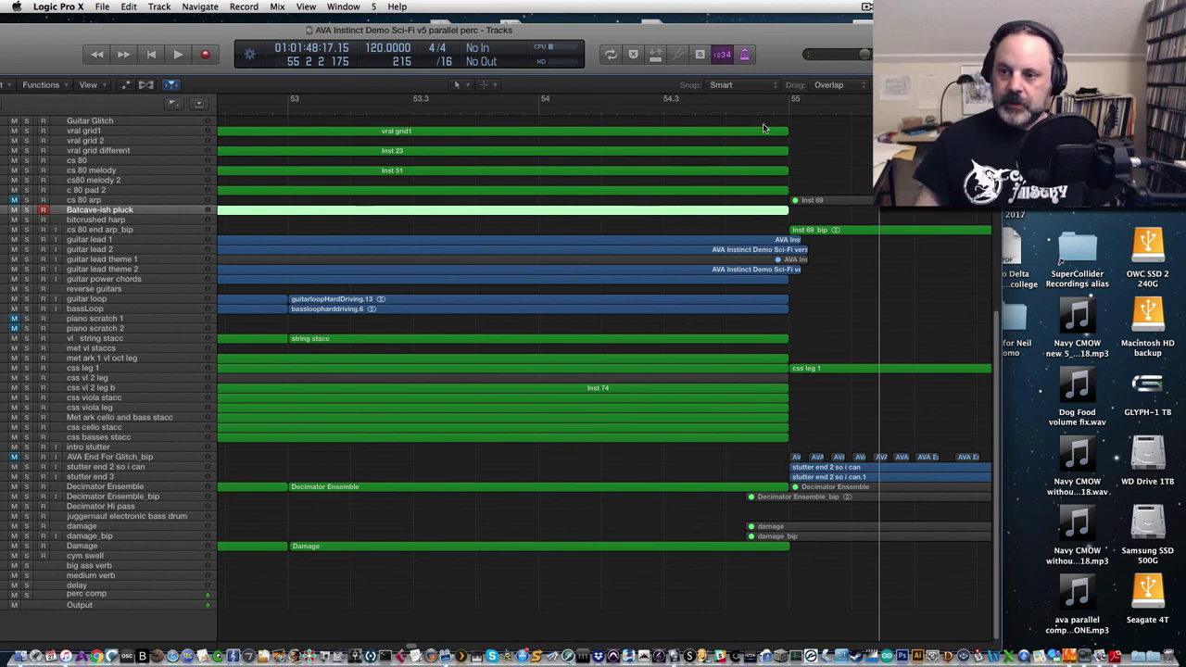
left_click(760, 113)
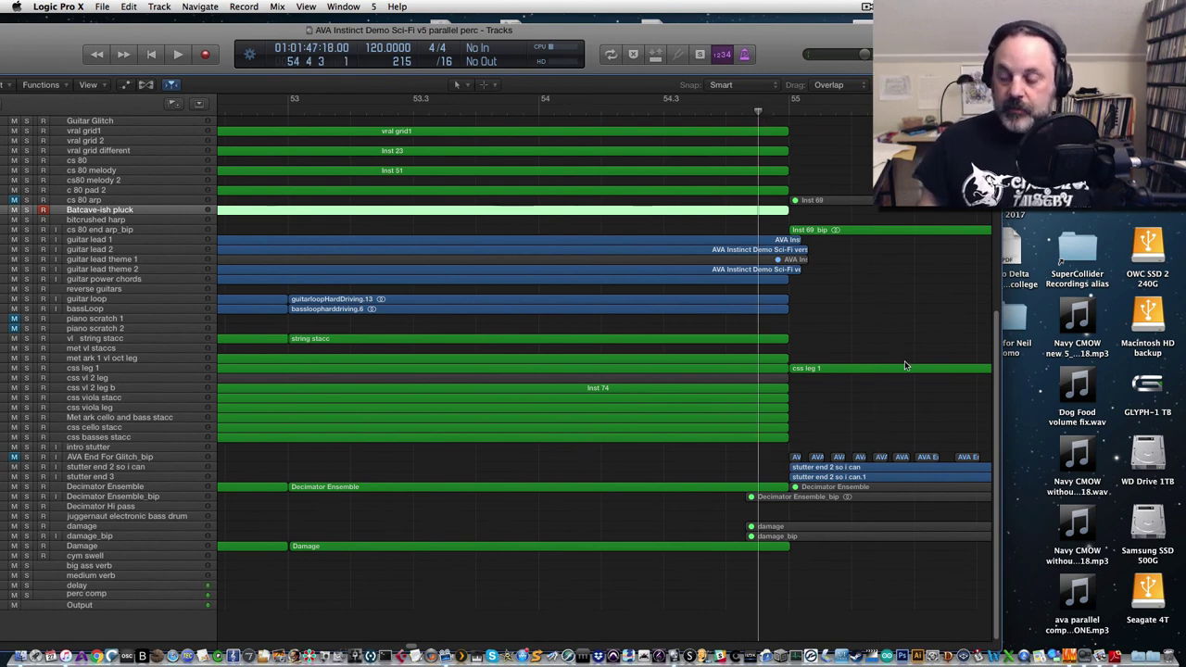
key("space")
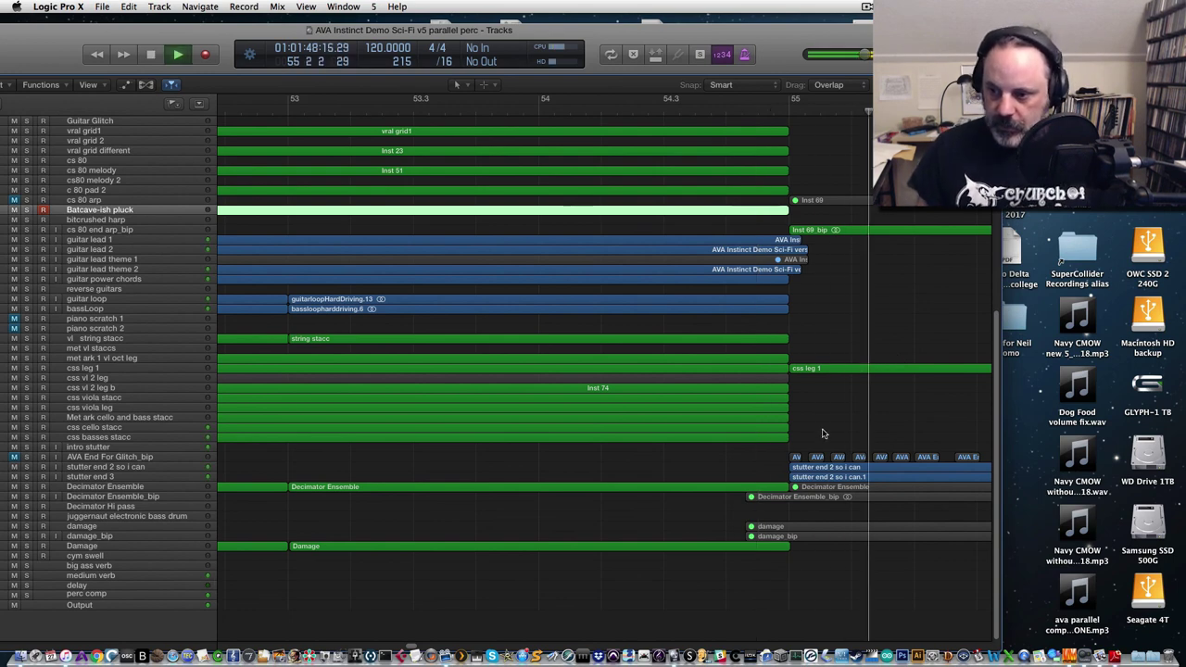
key("space")
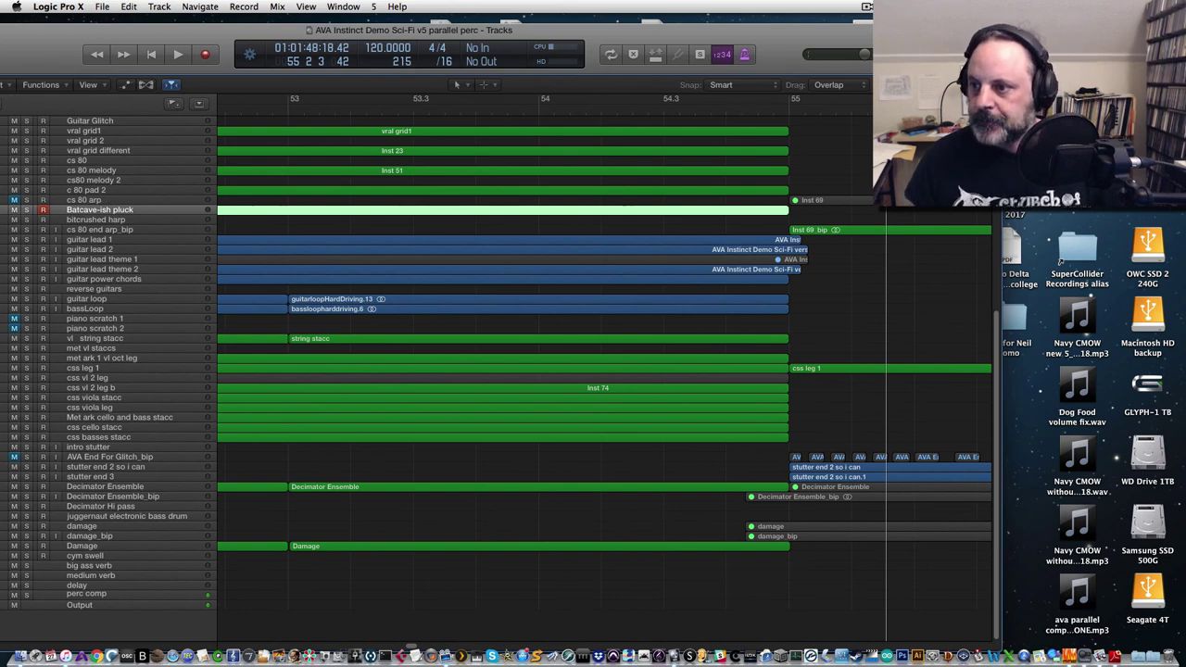
Step: Bring the project window fully into view and look over the AVA Instinct tracks in the arrangement's opening bars
key("super+Left")
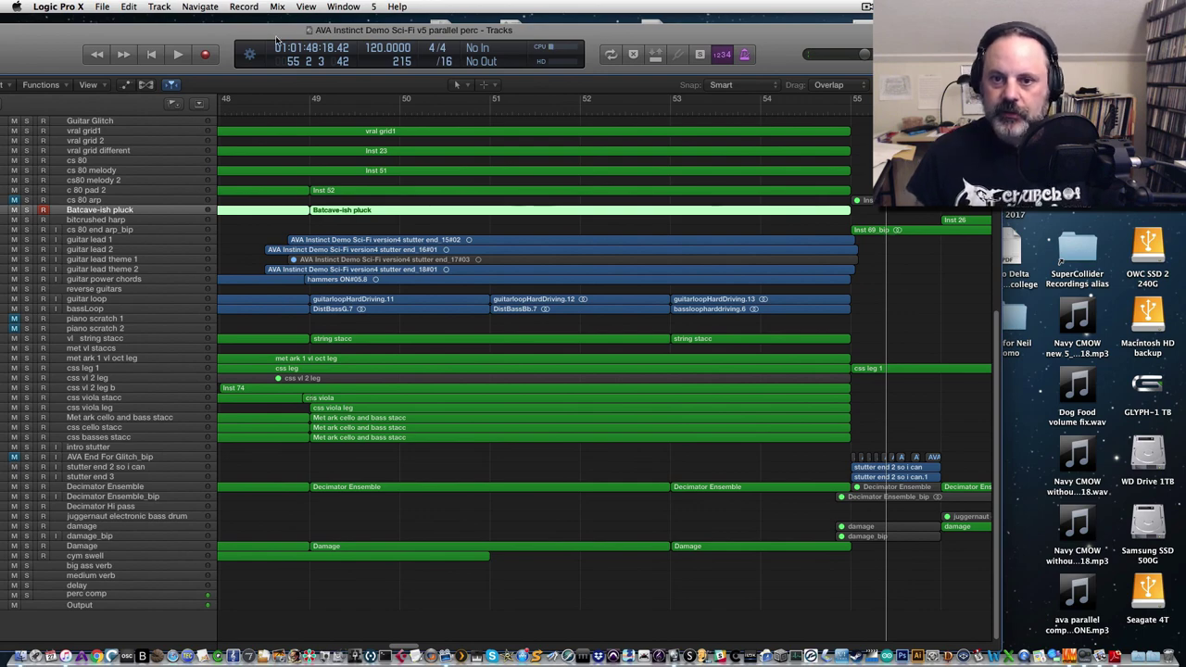
left_click_drag(191, 37, 275, 35)
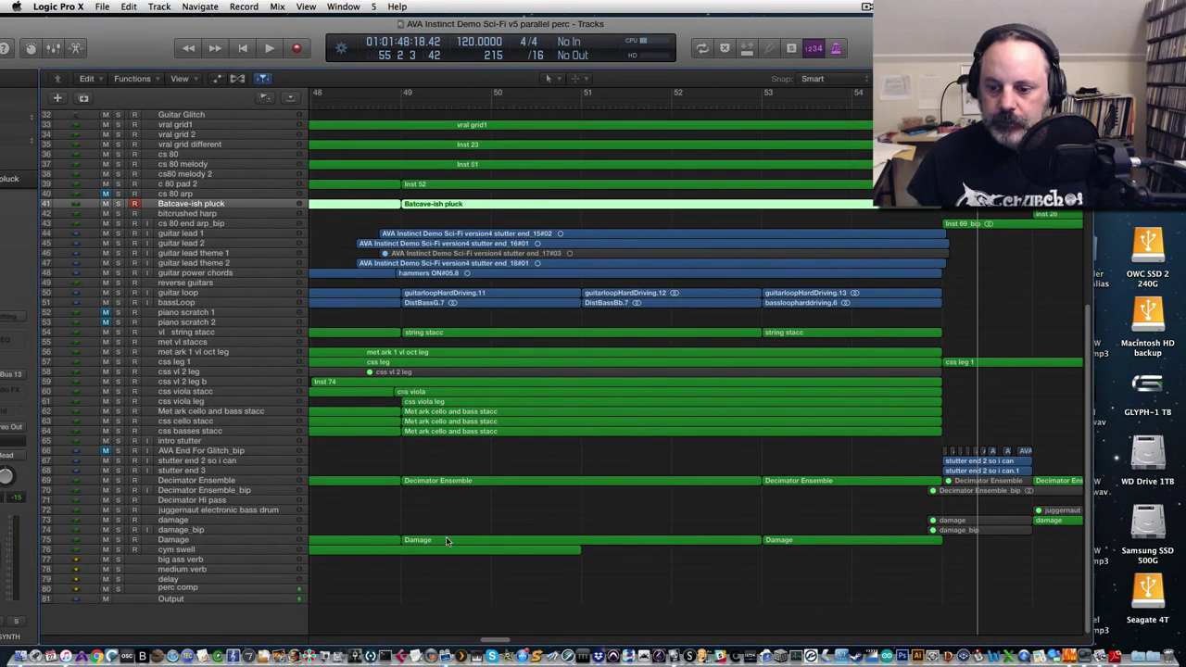
left_click_drag(494, 642, 305, 630)
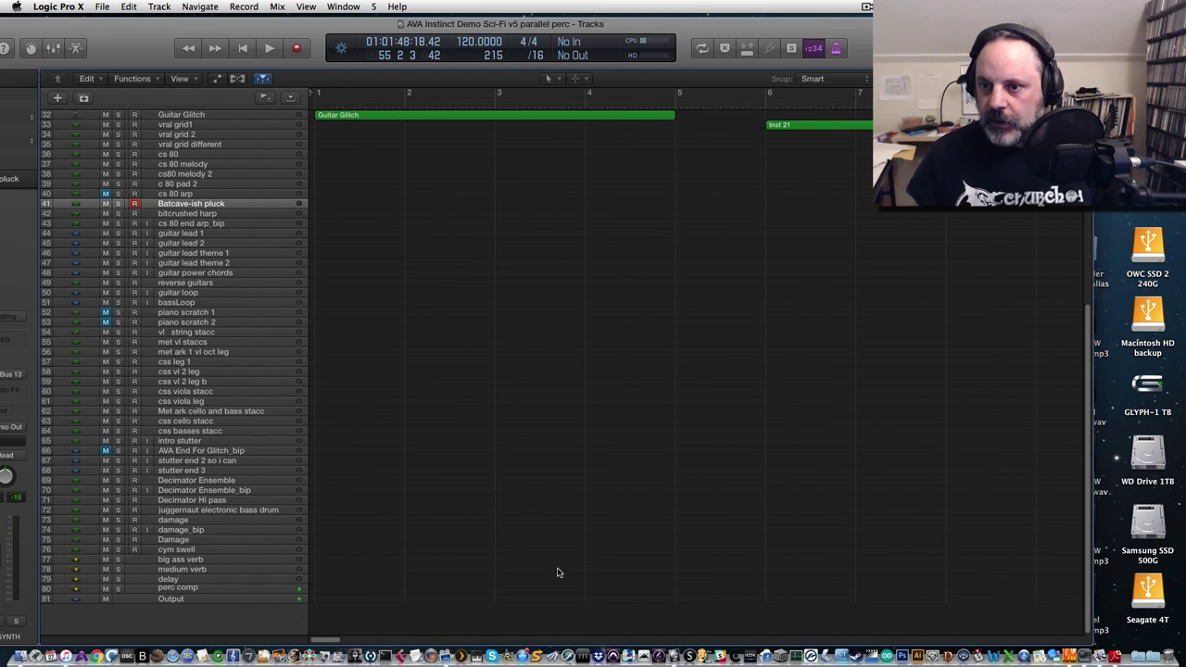
scroll(558, 572, "up", 10)
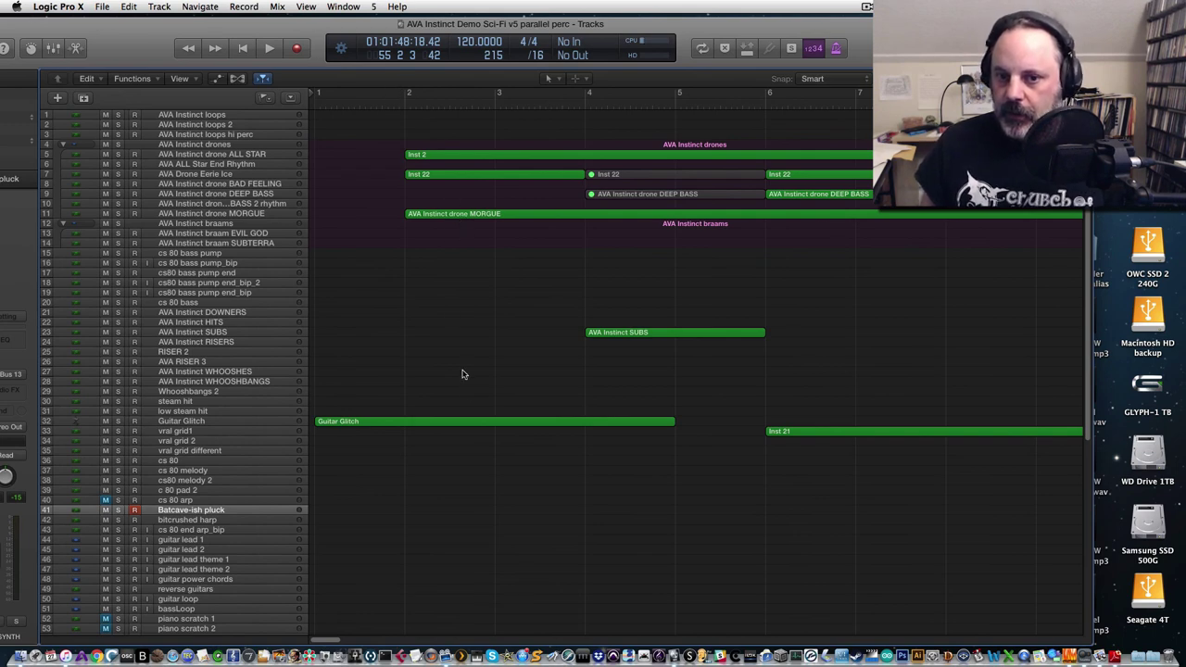
left_click_drag(321, 638, 364, 638)
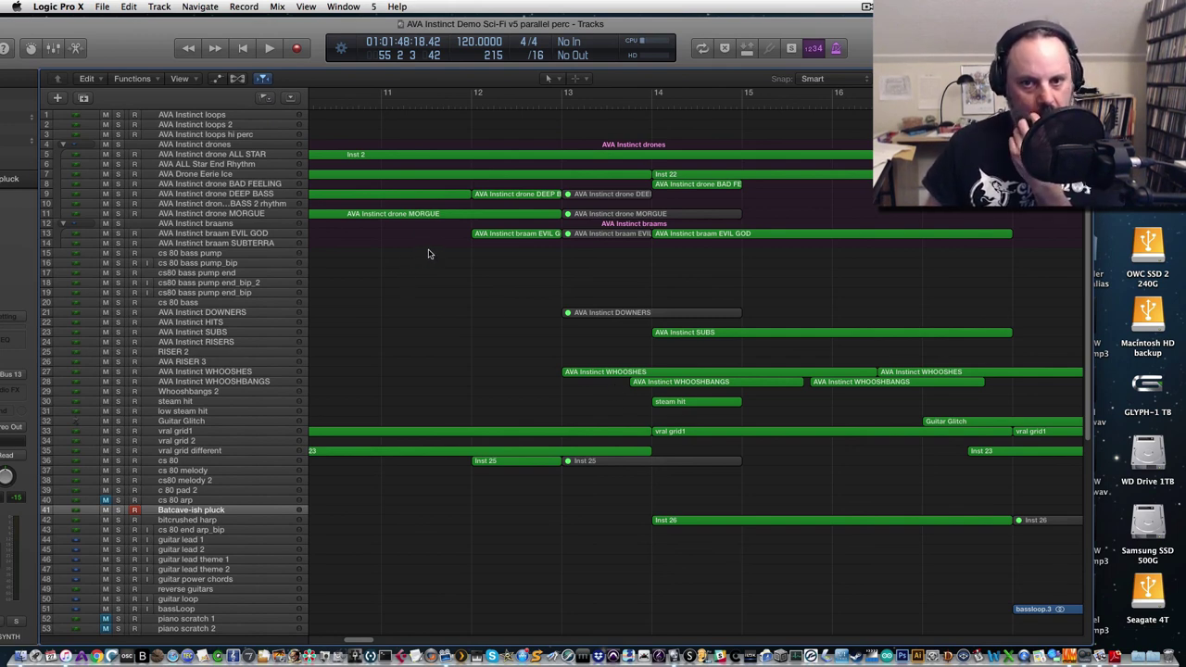
left_click_drag(135, 28, 227, 24)
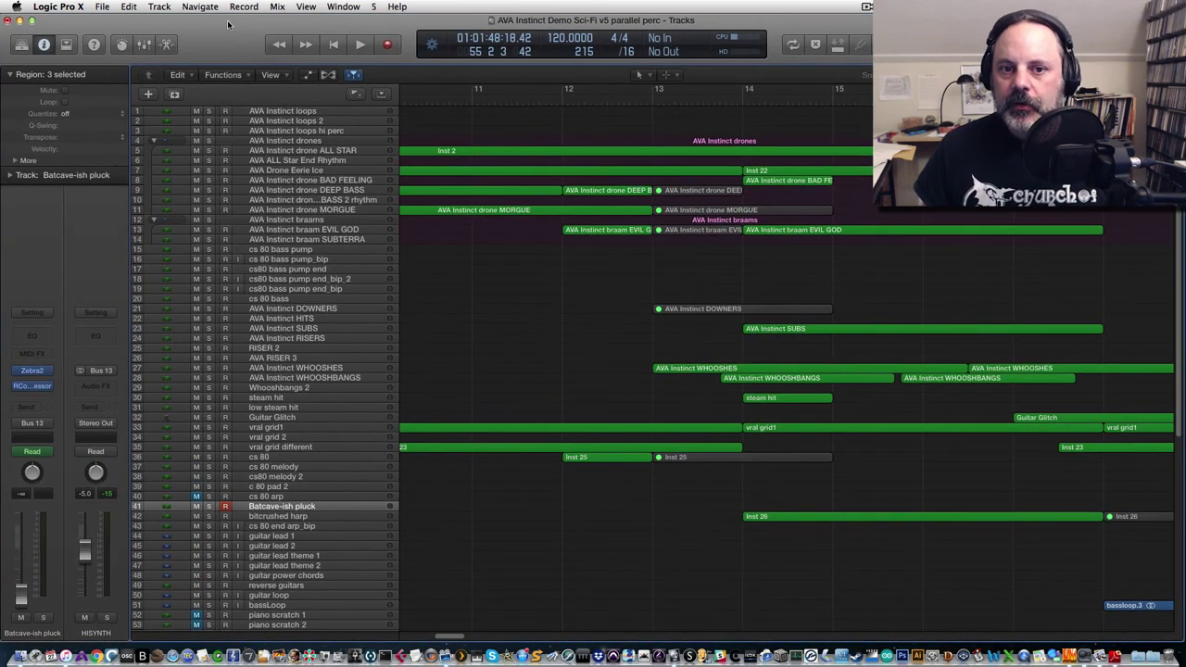